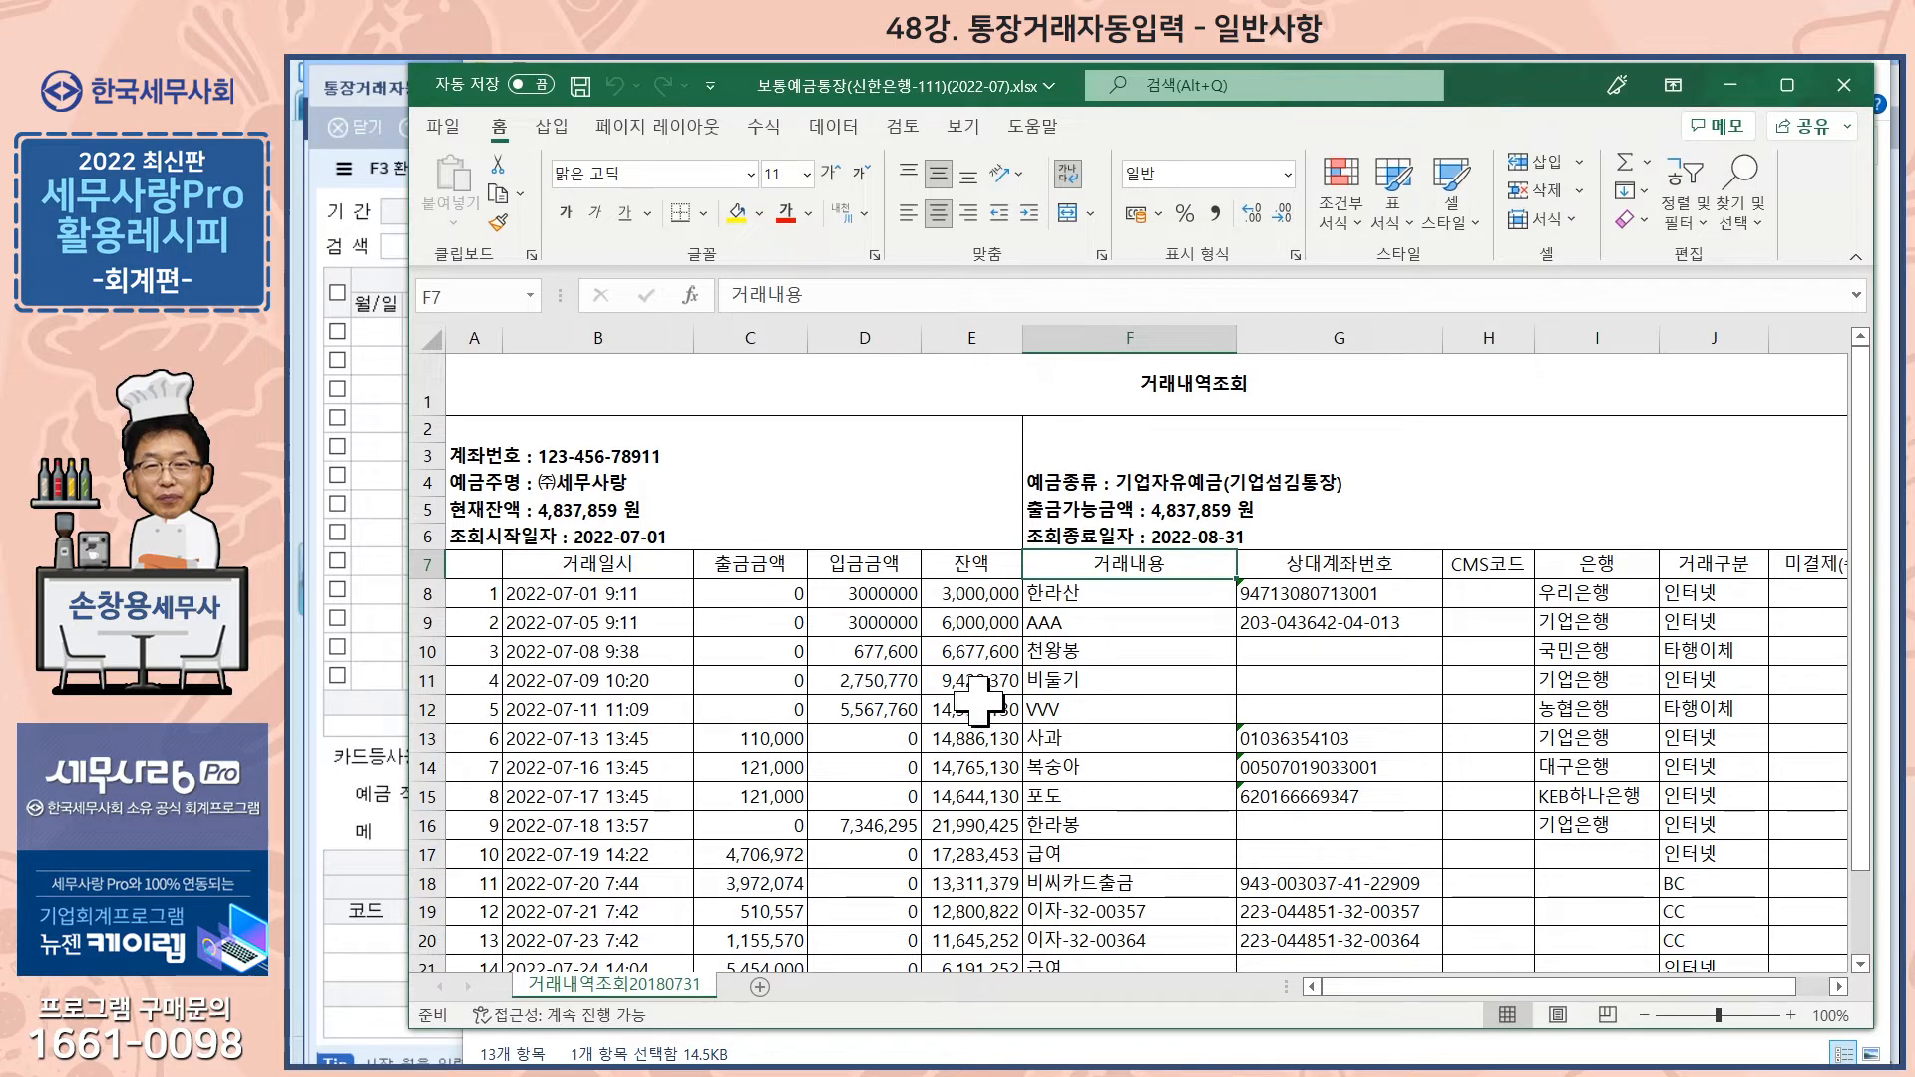
- Examine the 거래내용 entries of the July bank statement workbook and close the workbook
left_click_drag(1117, 594, 1138, 947)
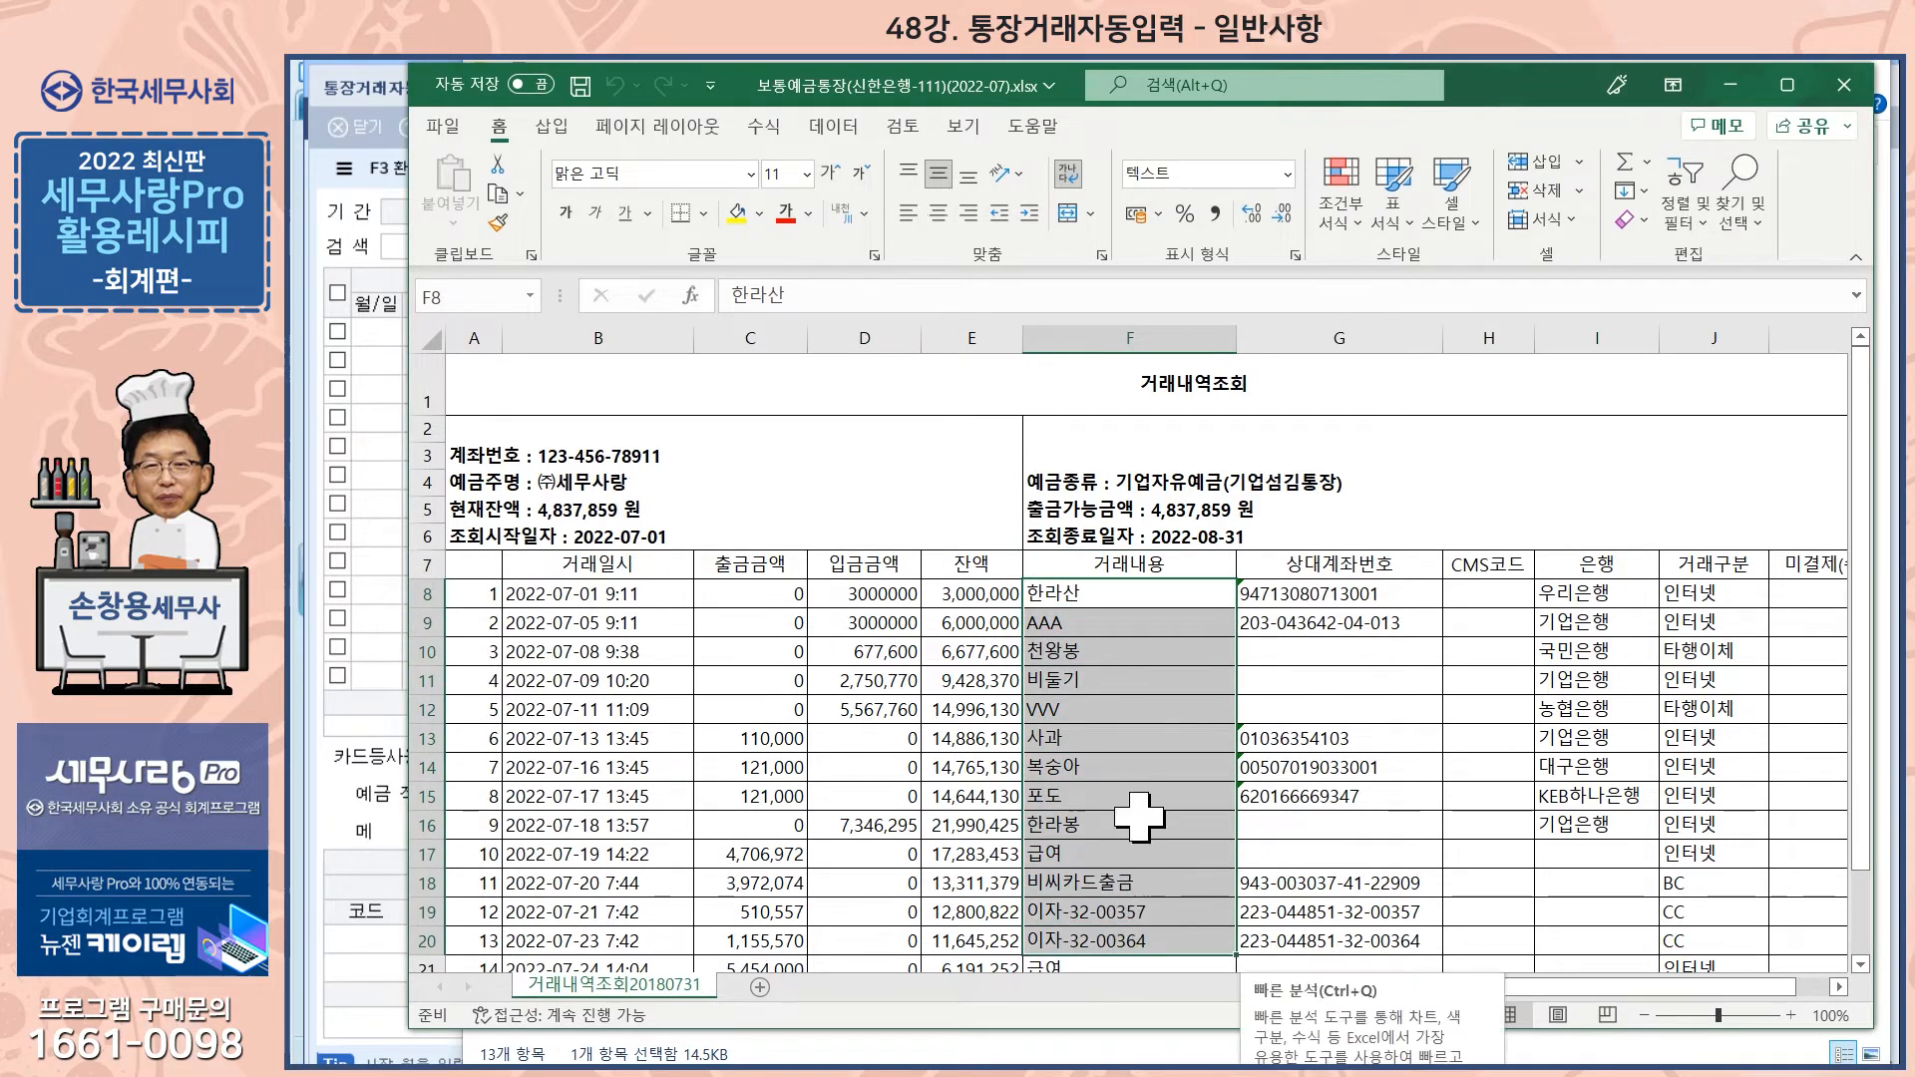
scroll(1132, 798, "down", 1)
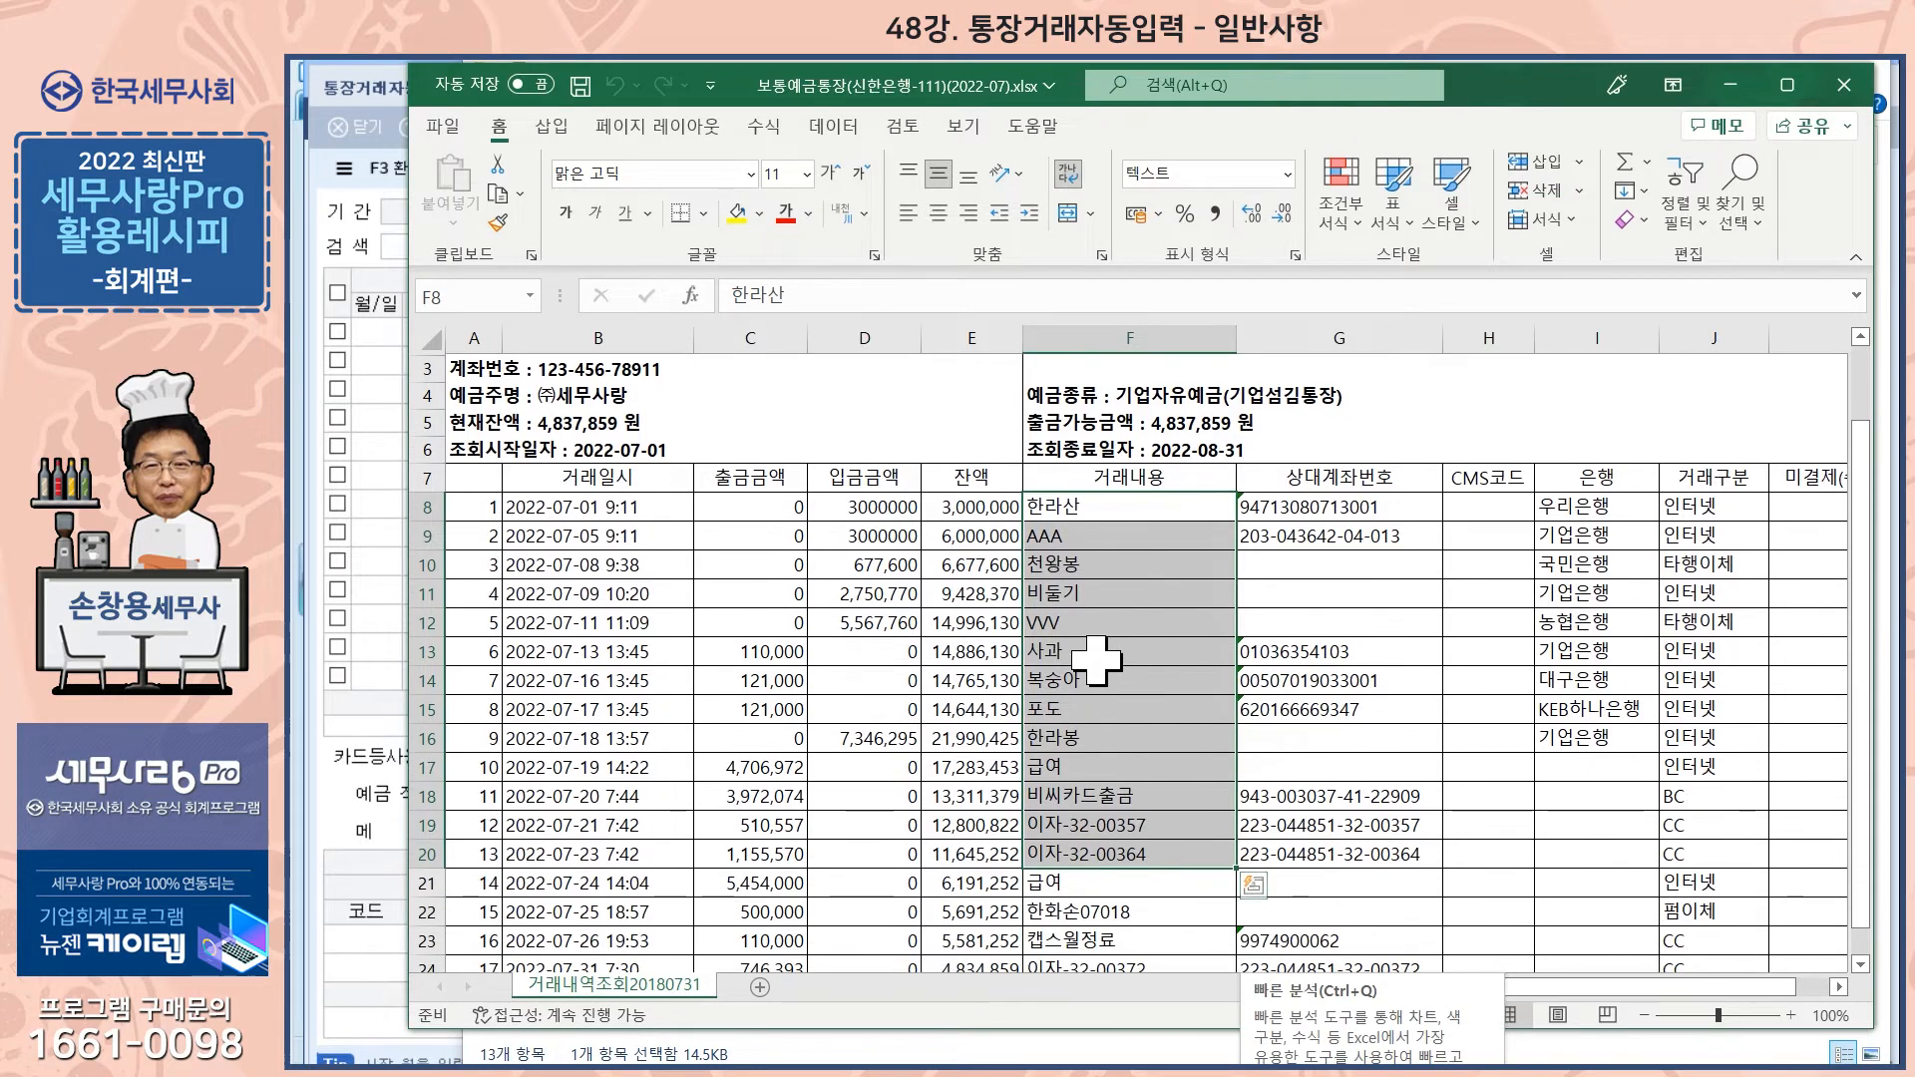
left_click(1112, 713)
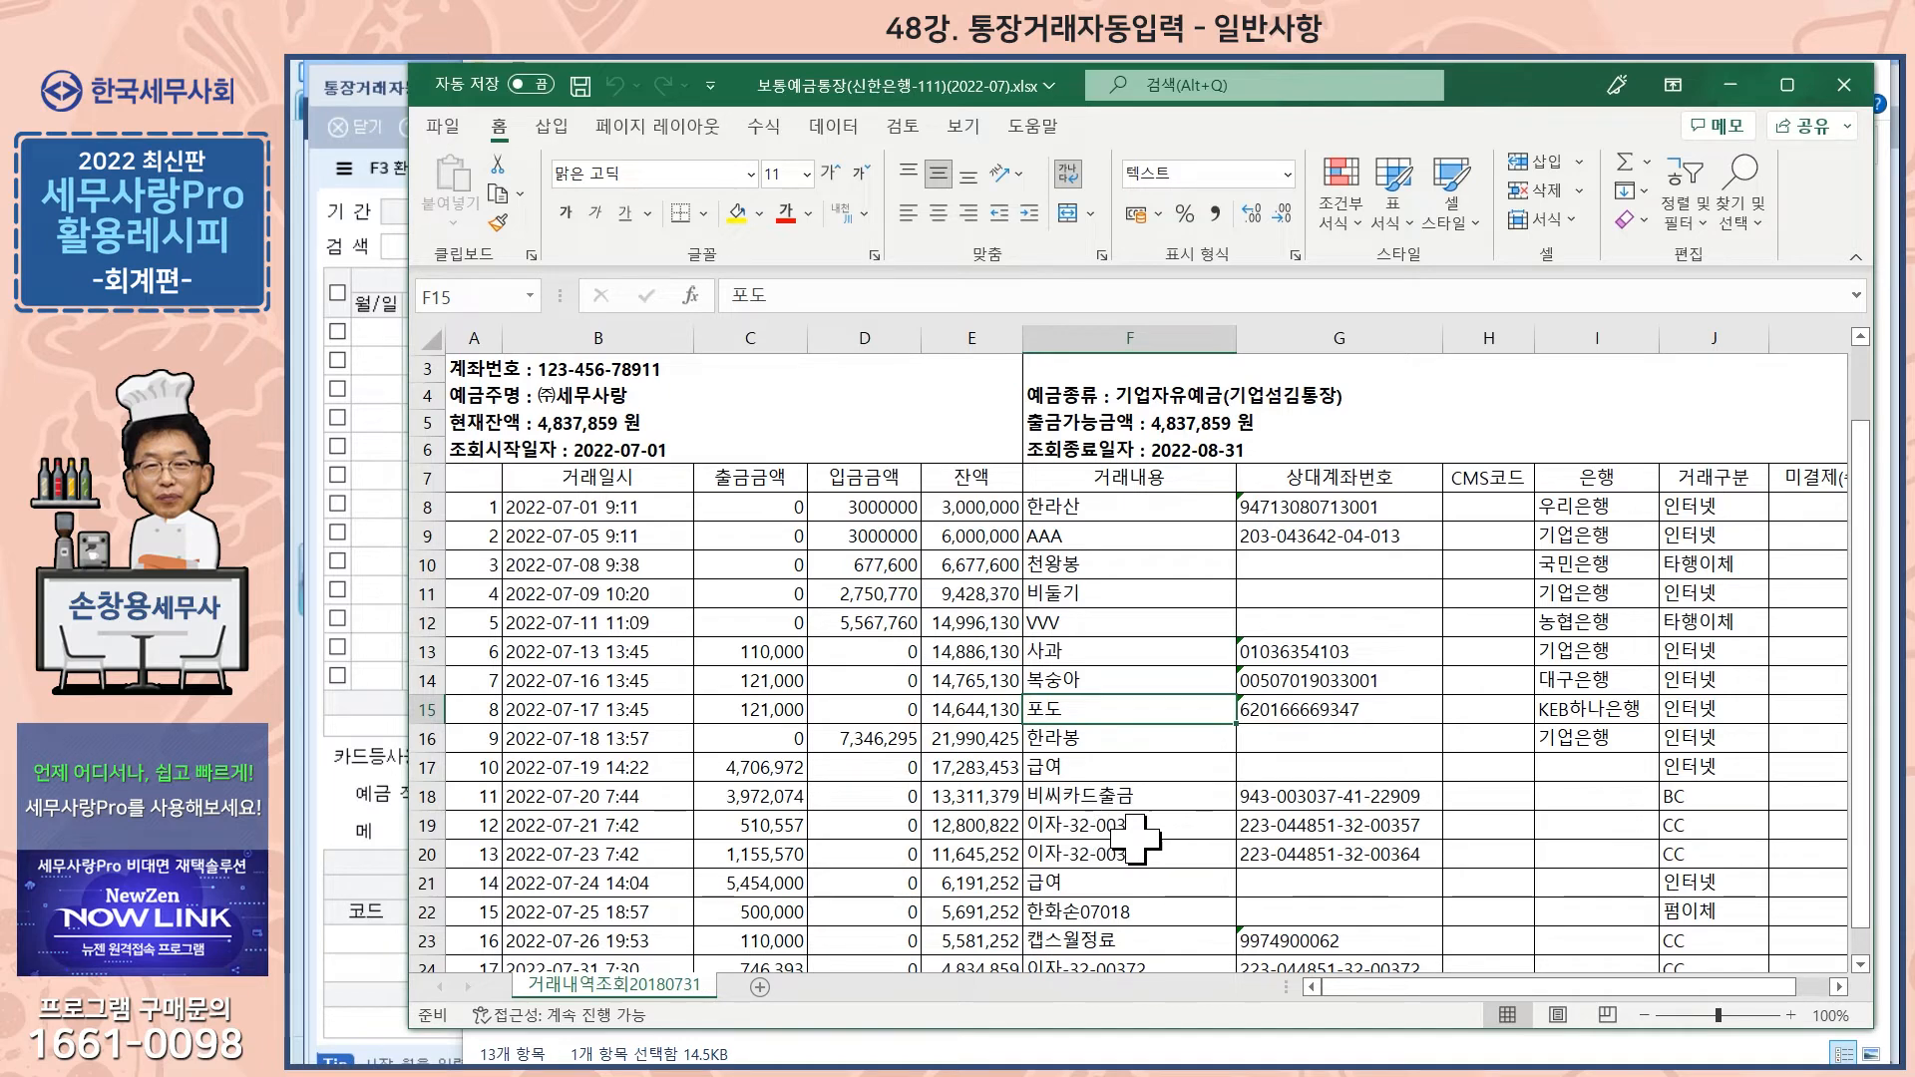
left_click(1142, 804)
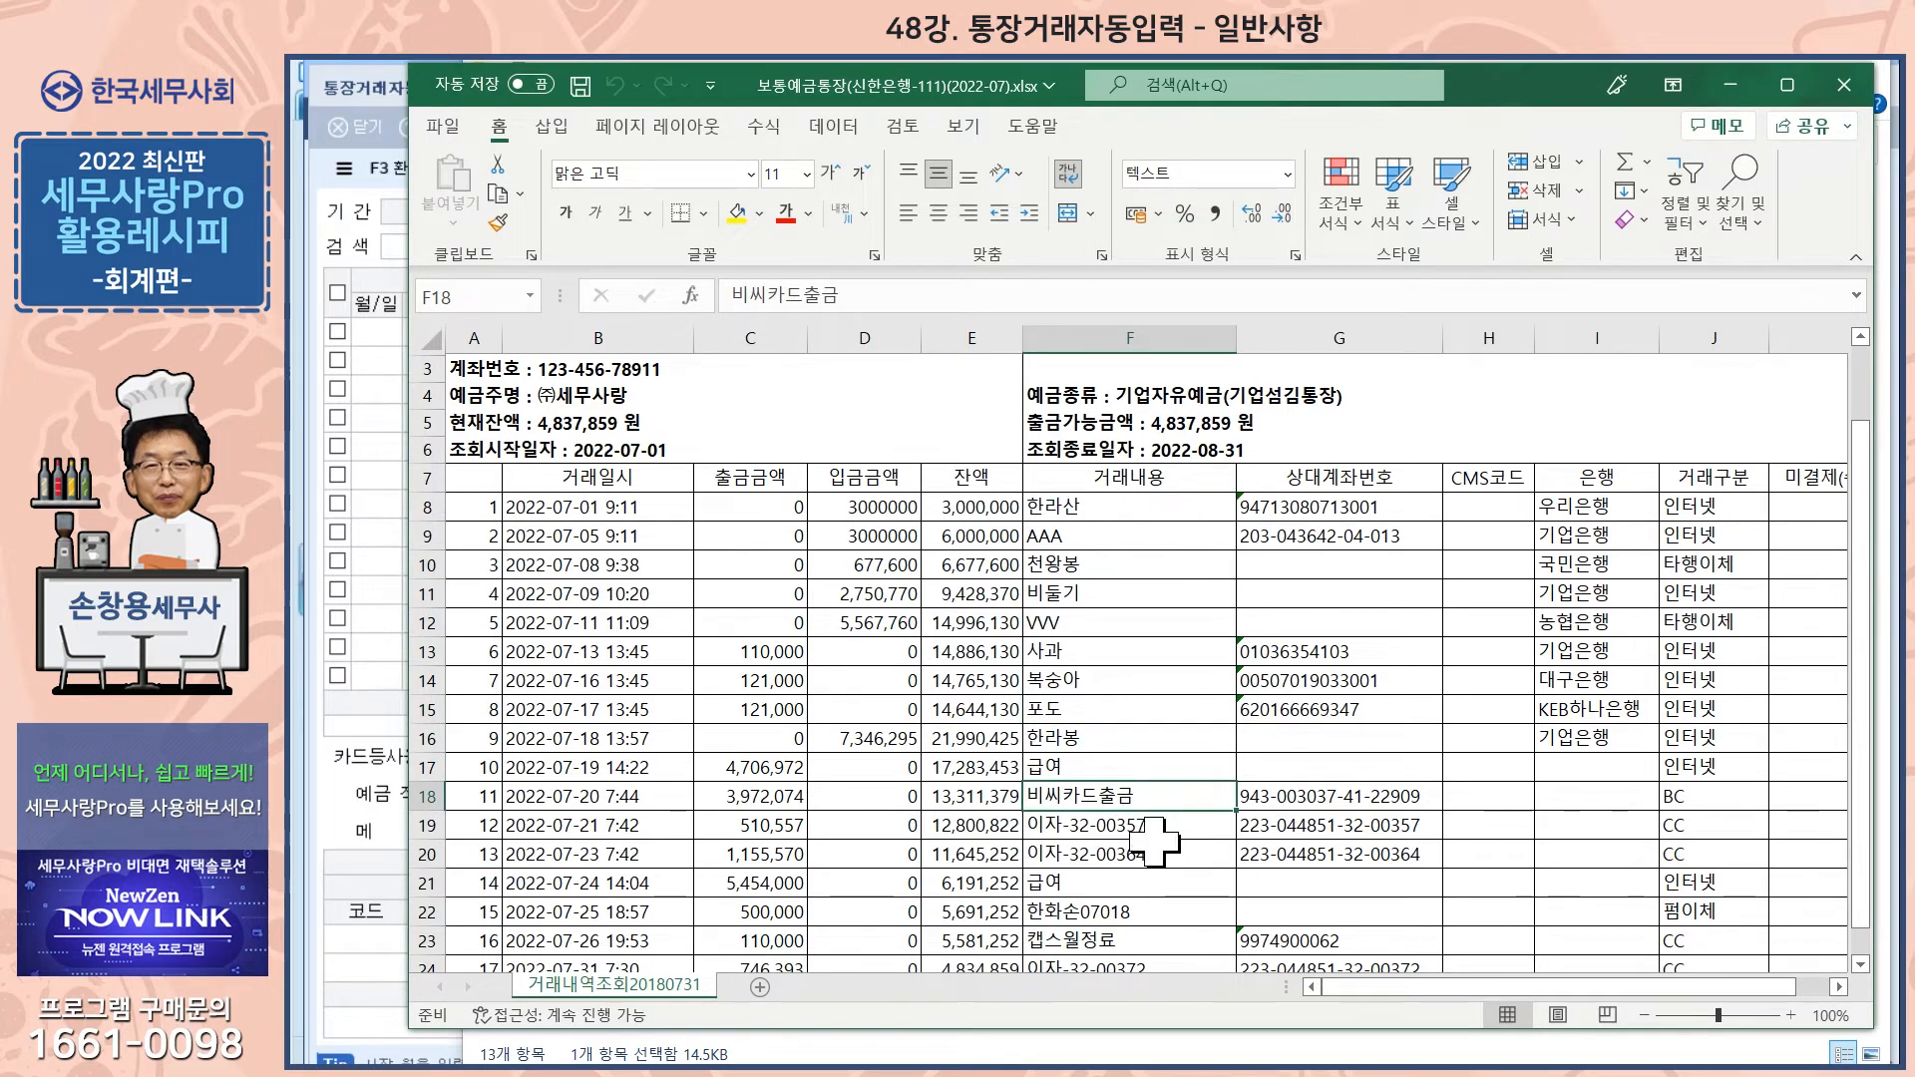
left_click(1152, 830)
left_click(1157, 850)
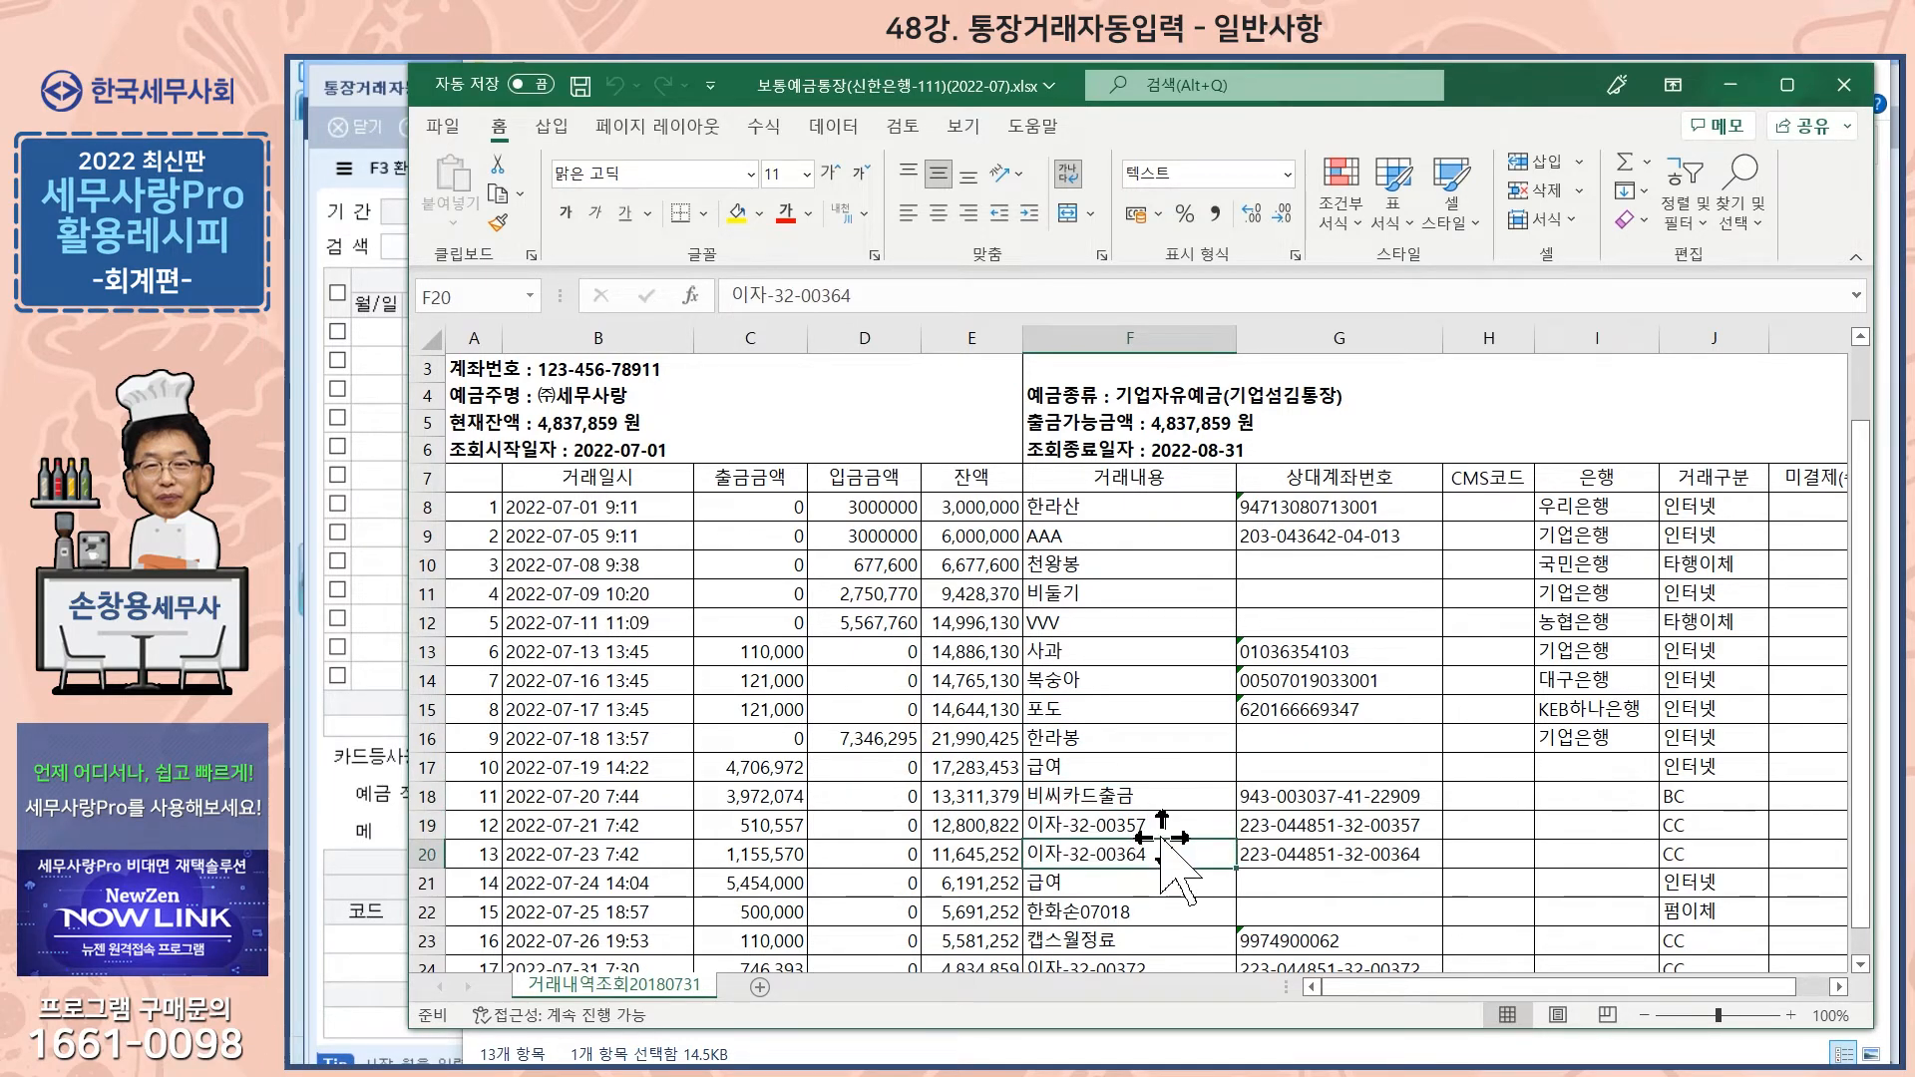
scroll(1152, 838, "down", 1)
left_click(1147, 828)
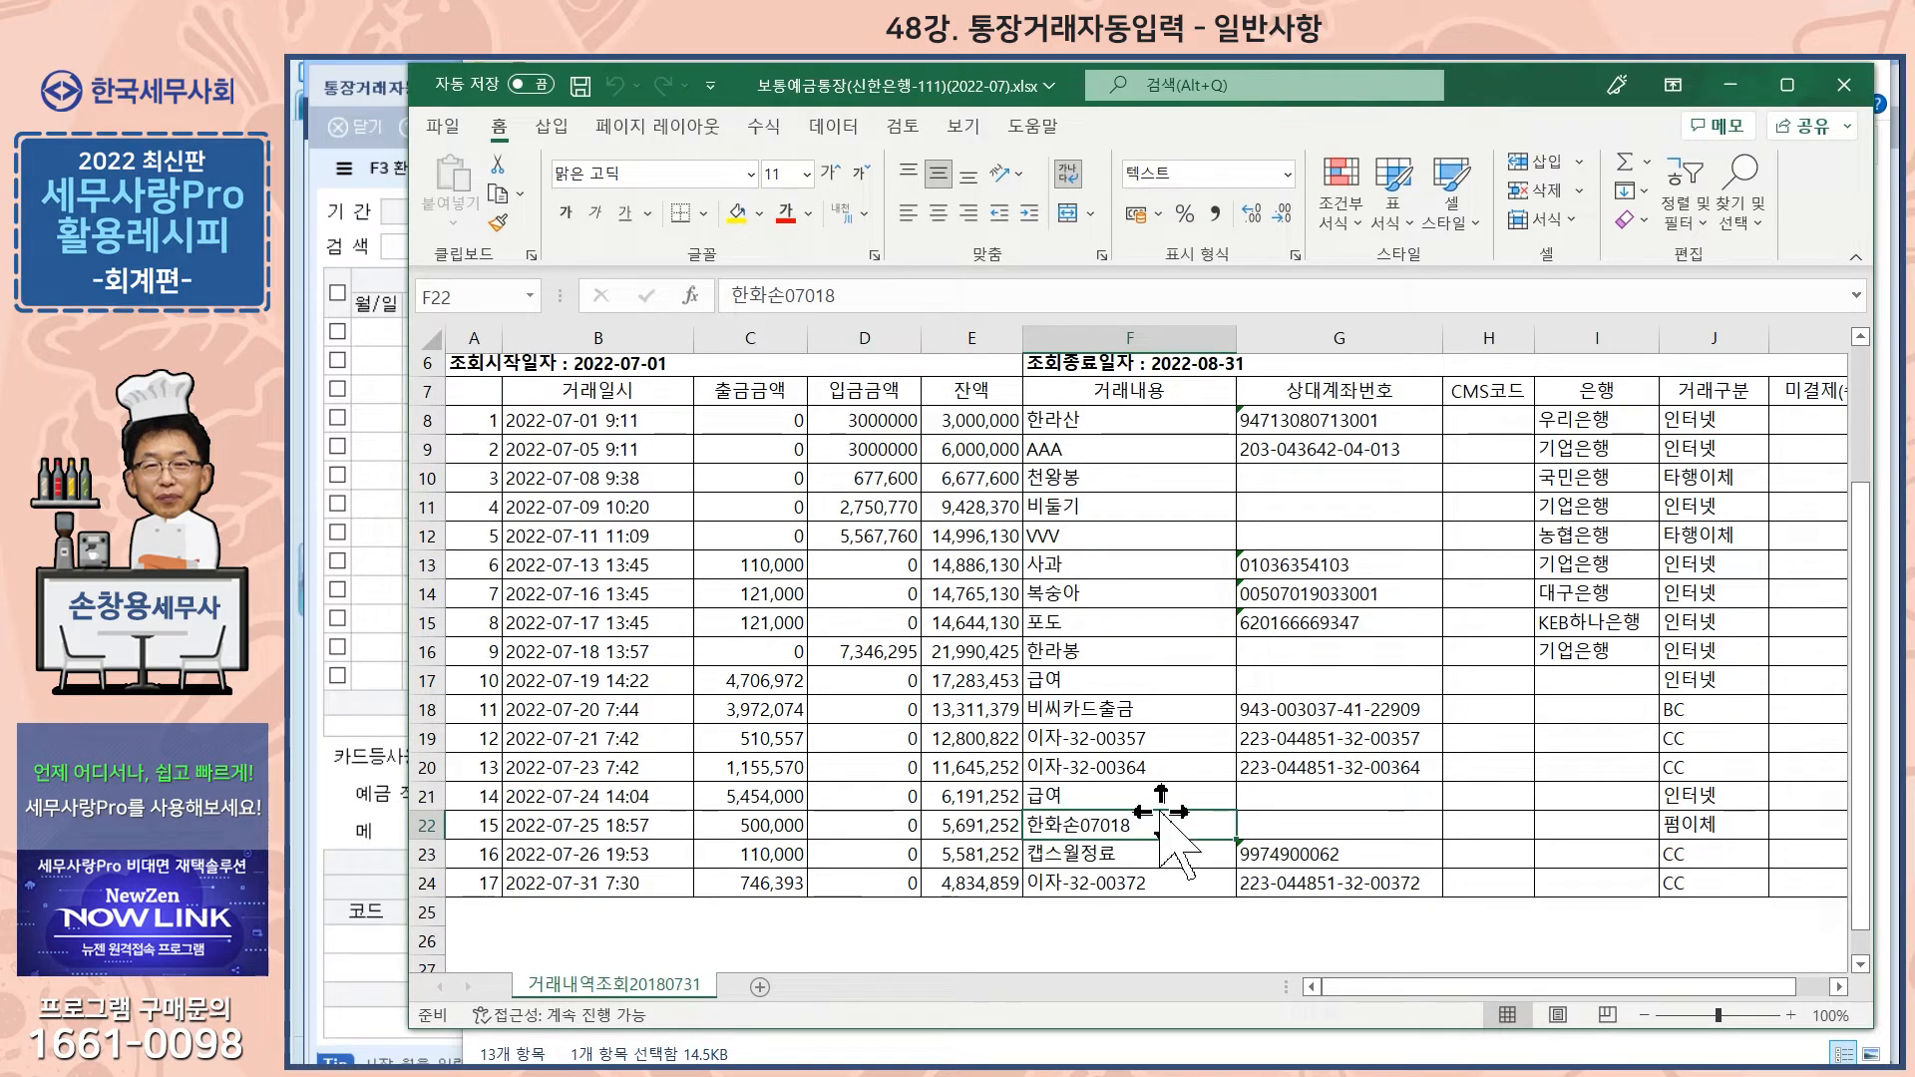
scroll(1148, 816, "up", 1)
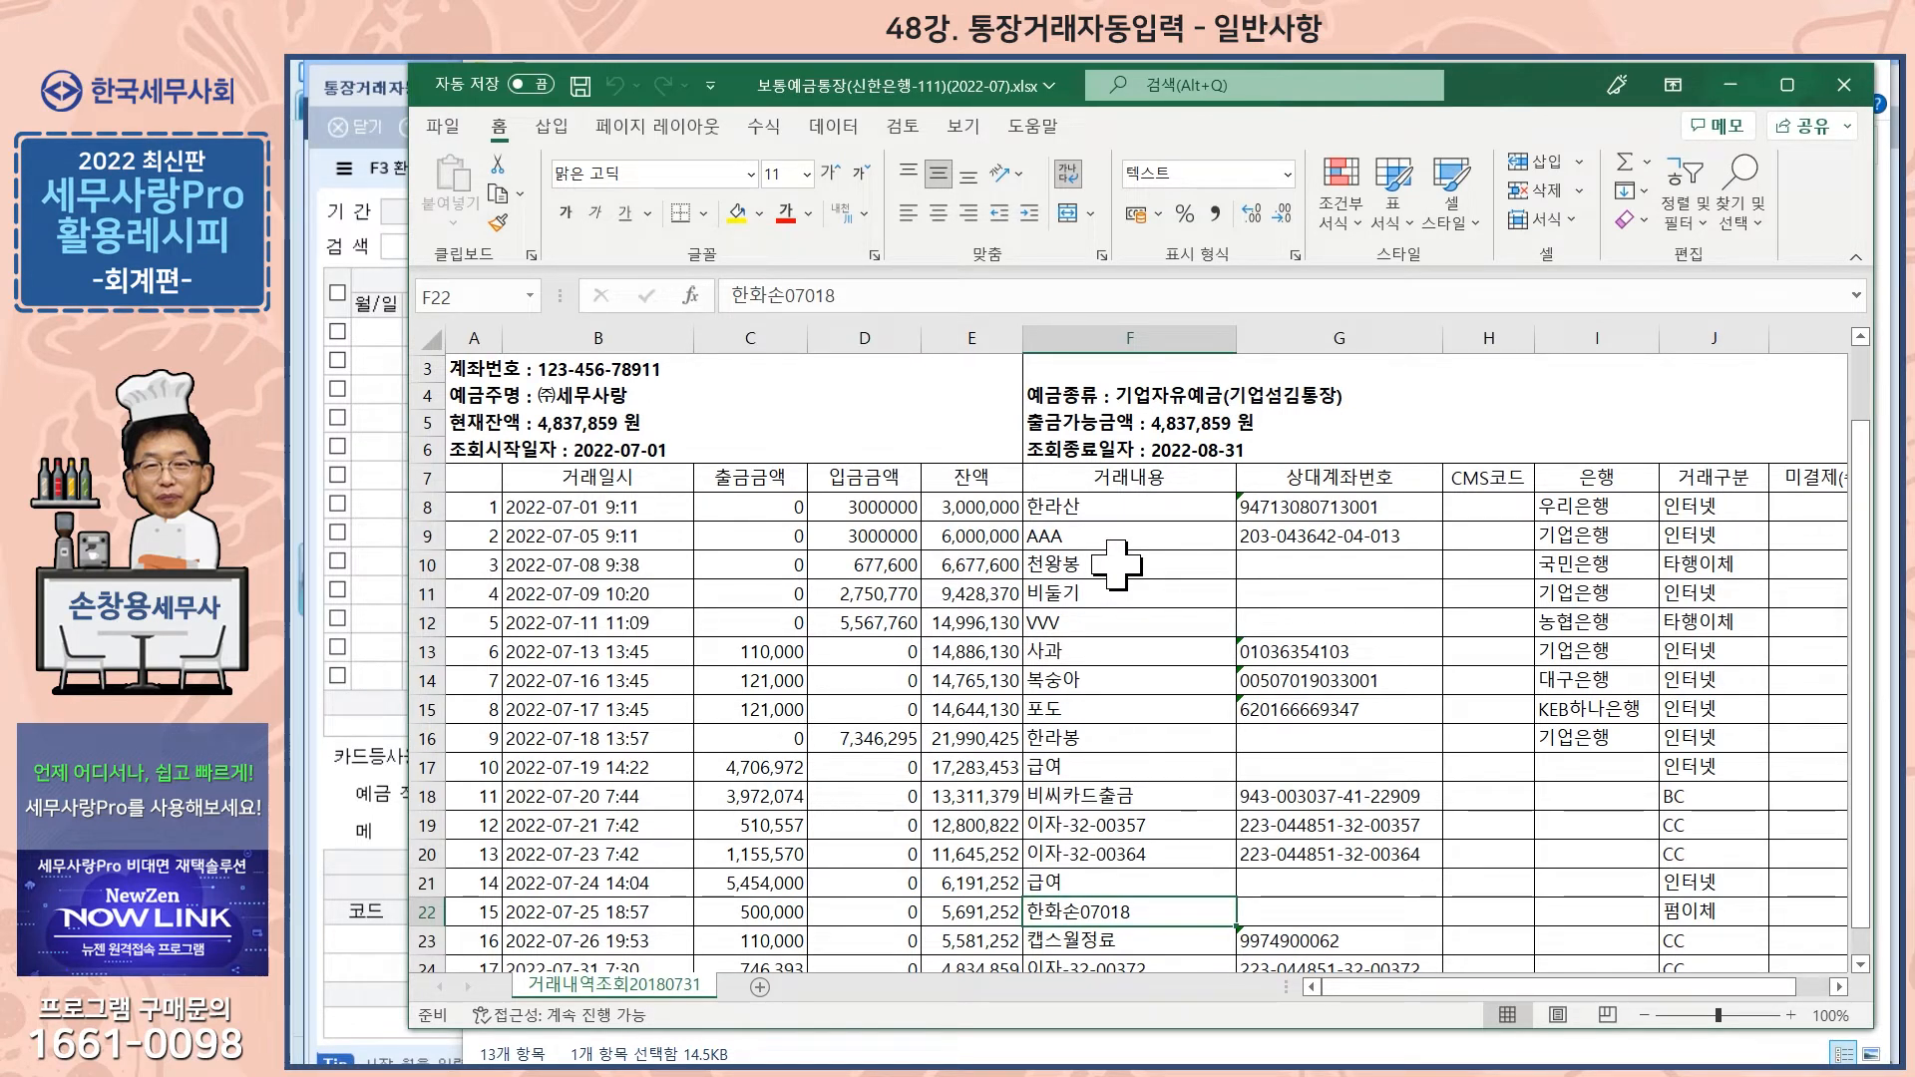
left_click(1843, 85)
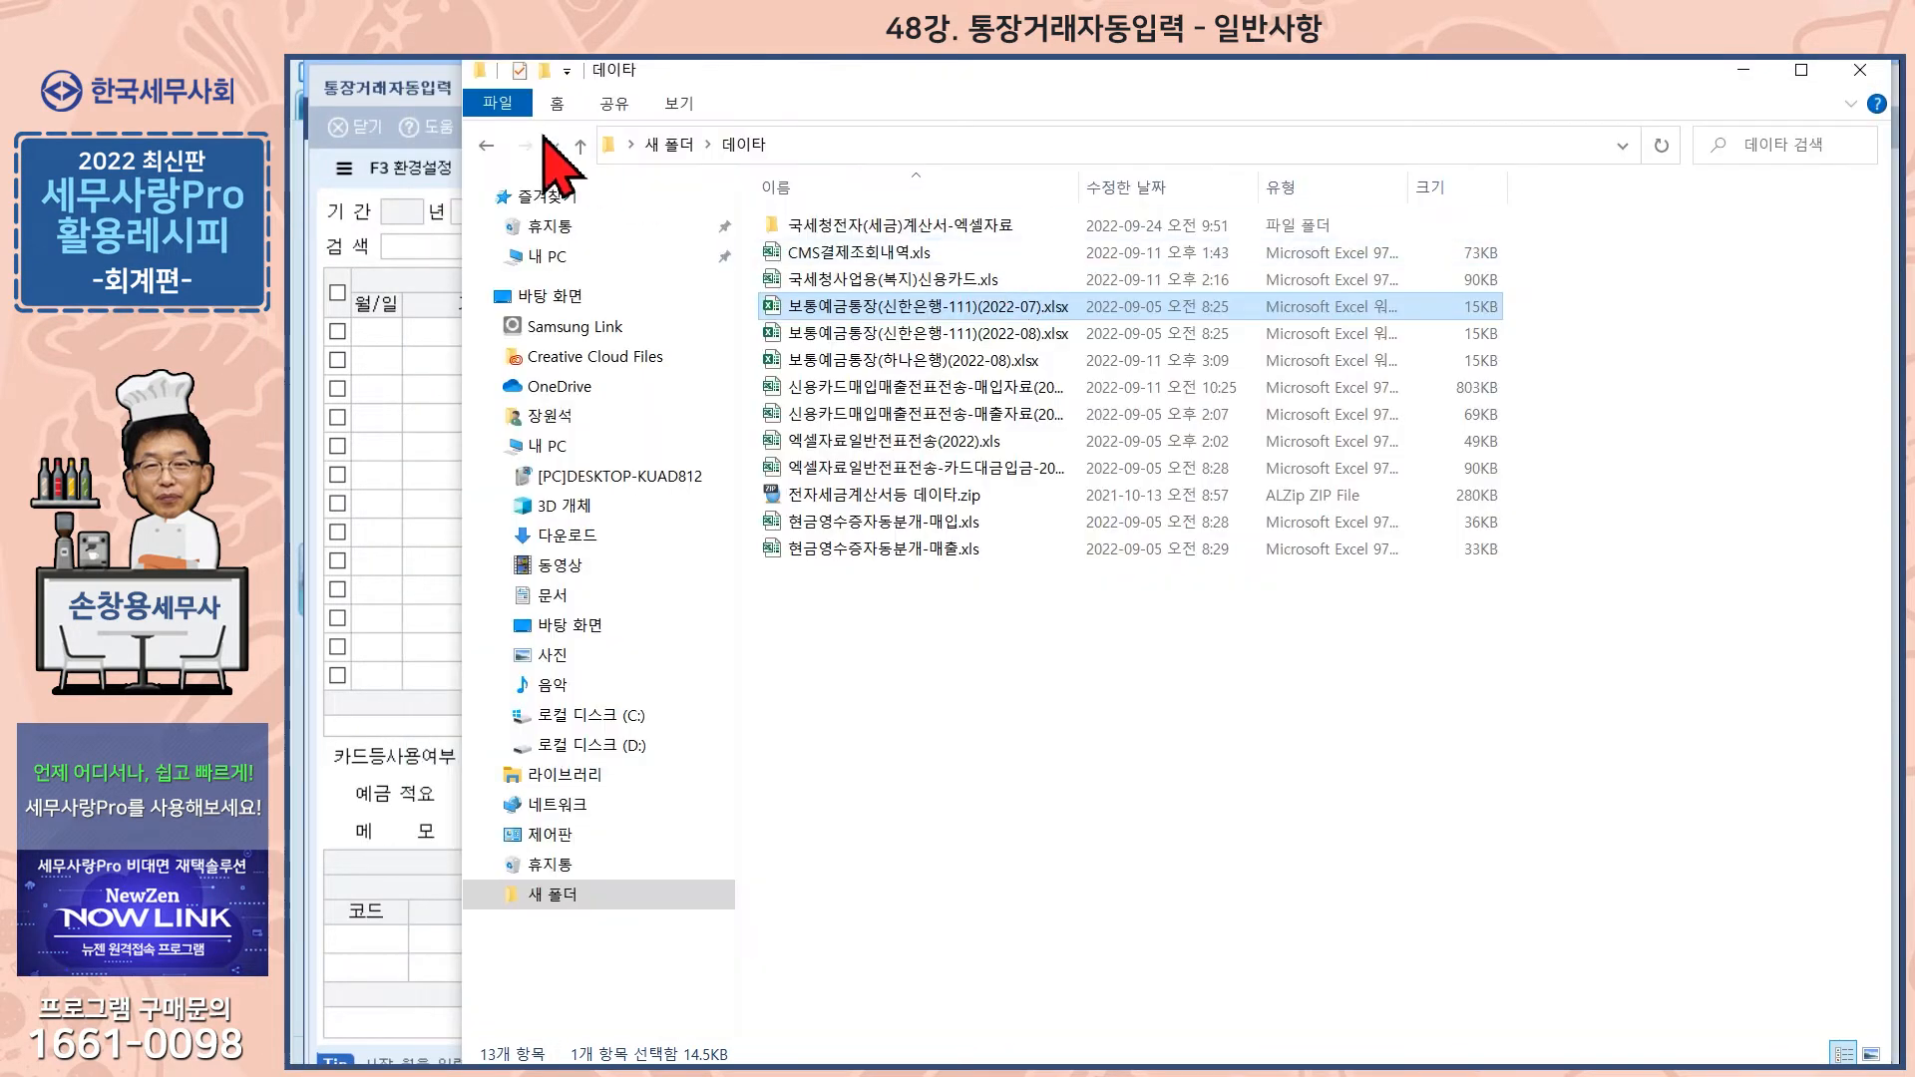
- Switch to 통장거래자동입력, set the period from July 2022 to July 2022 and enter account code 103 (보통예금)
left_click(422, 88)
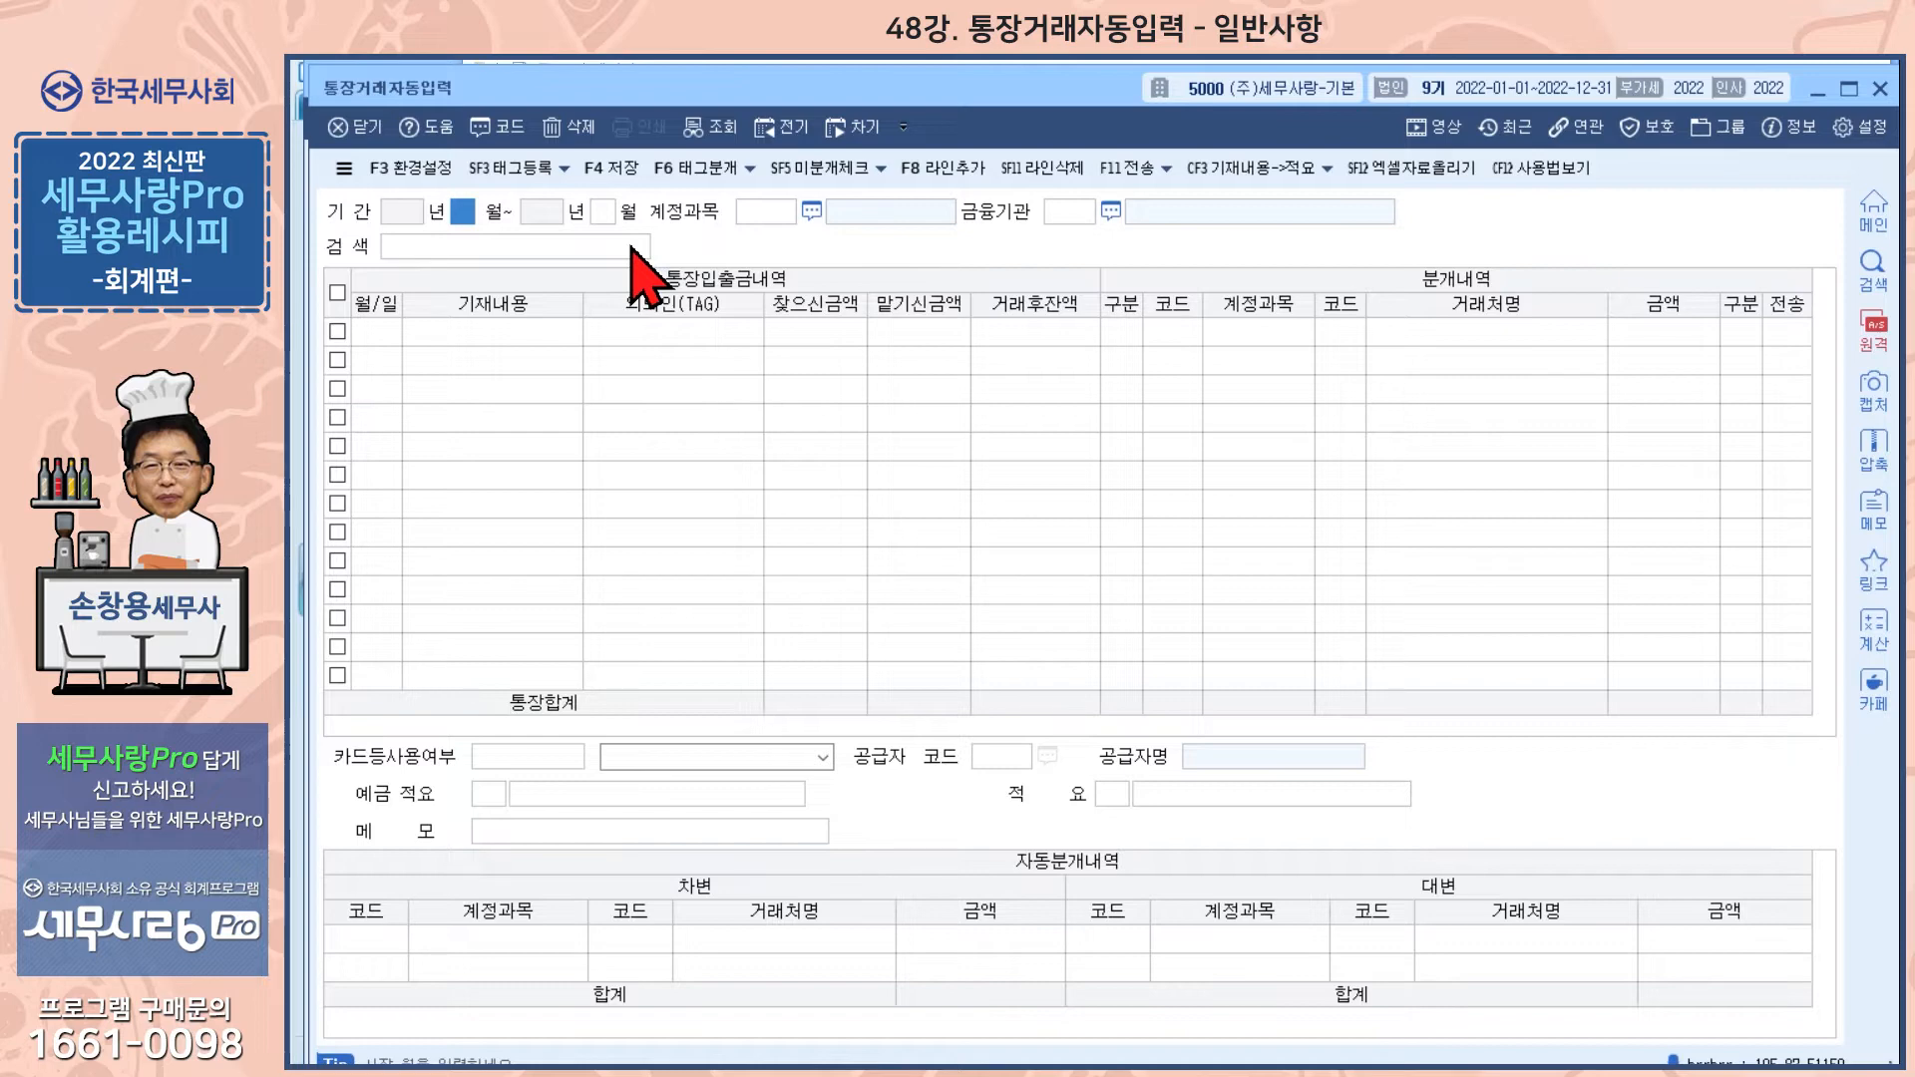
key("Return")
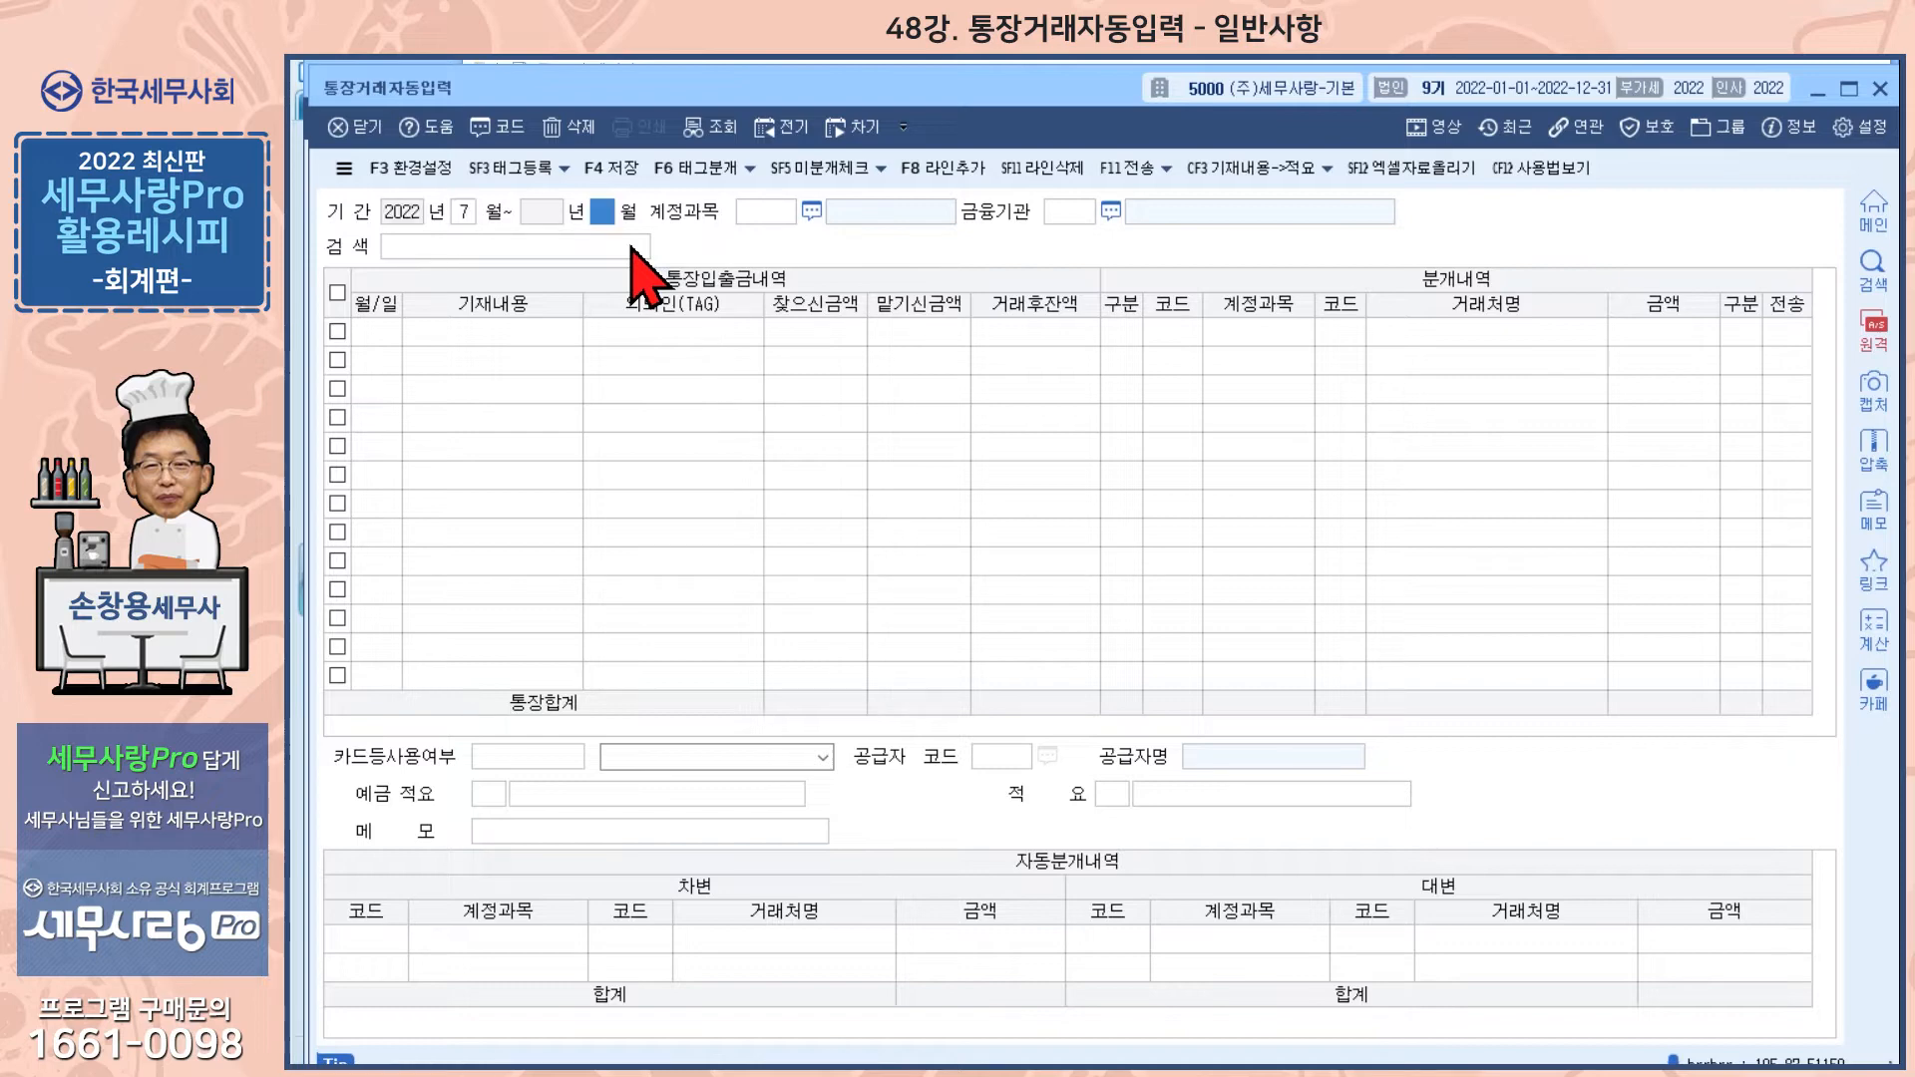
type("7")
key("Return")
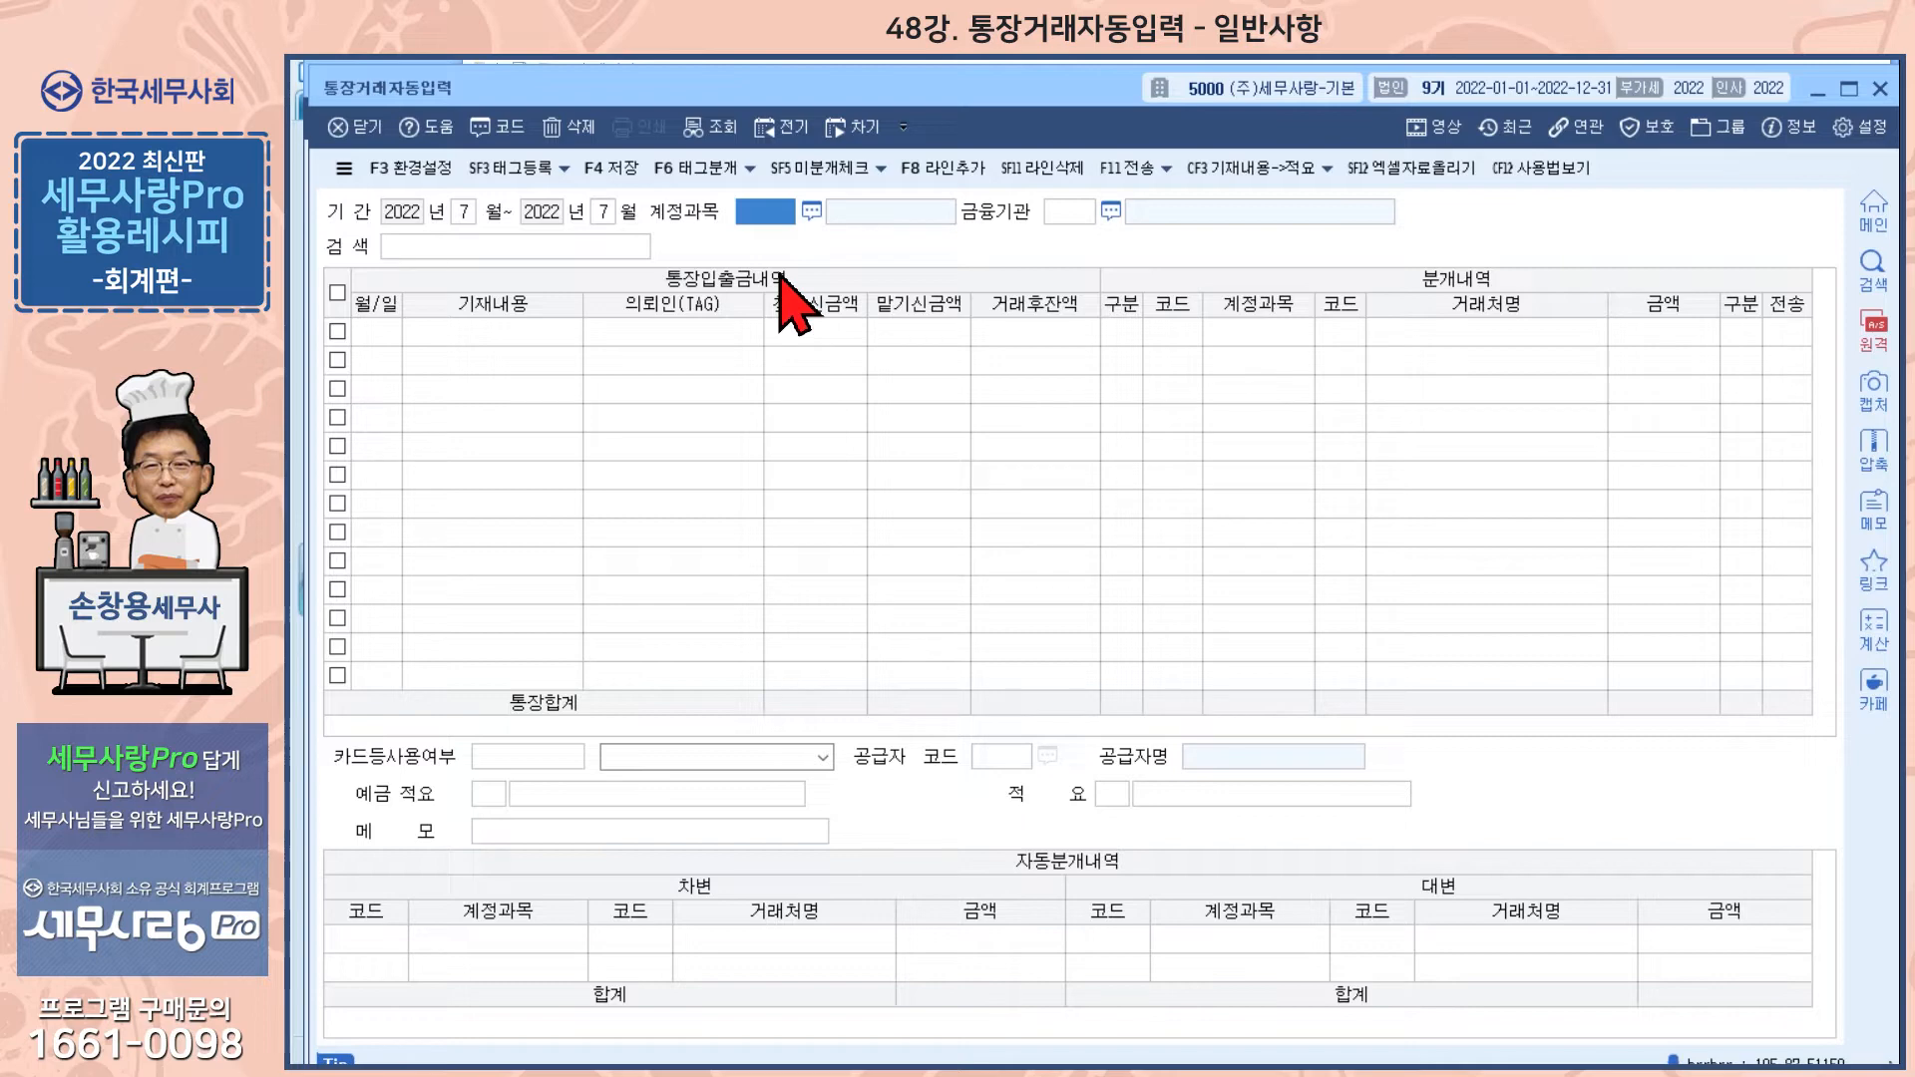
type("103")
key("Return")
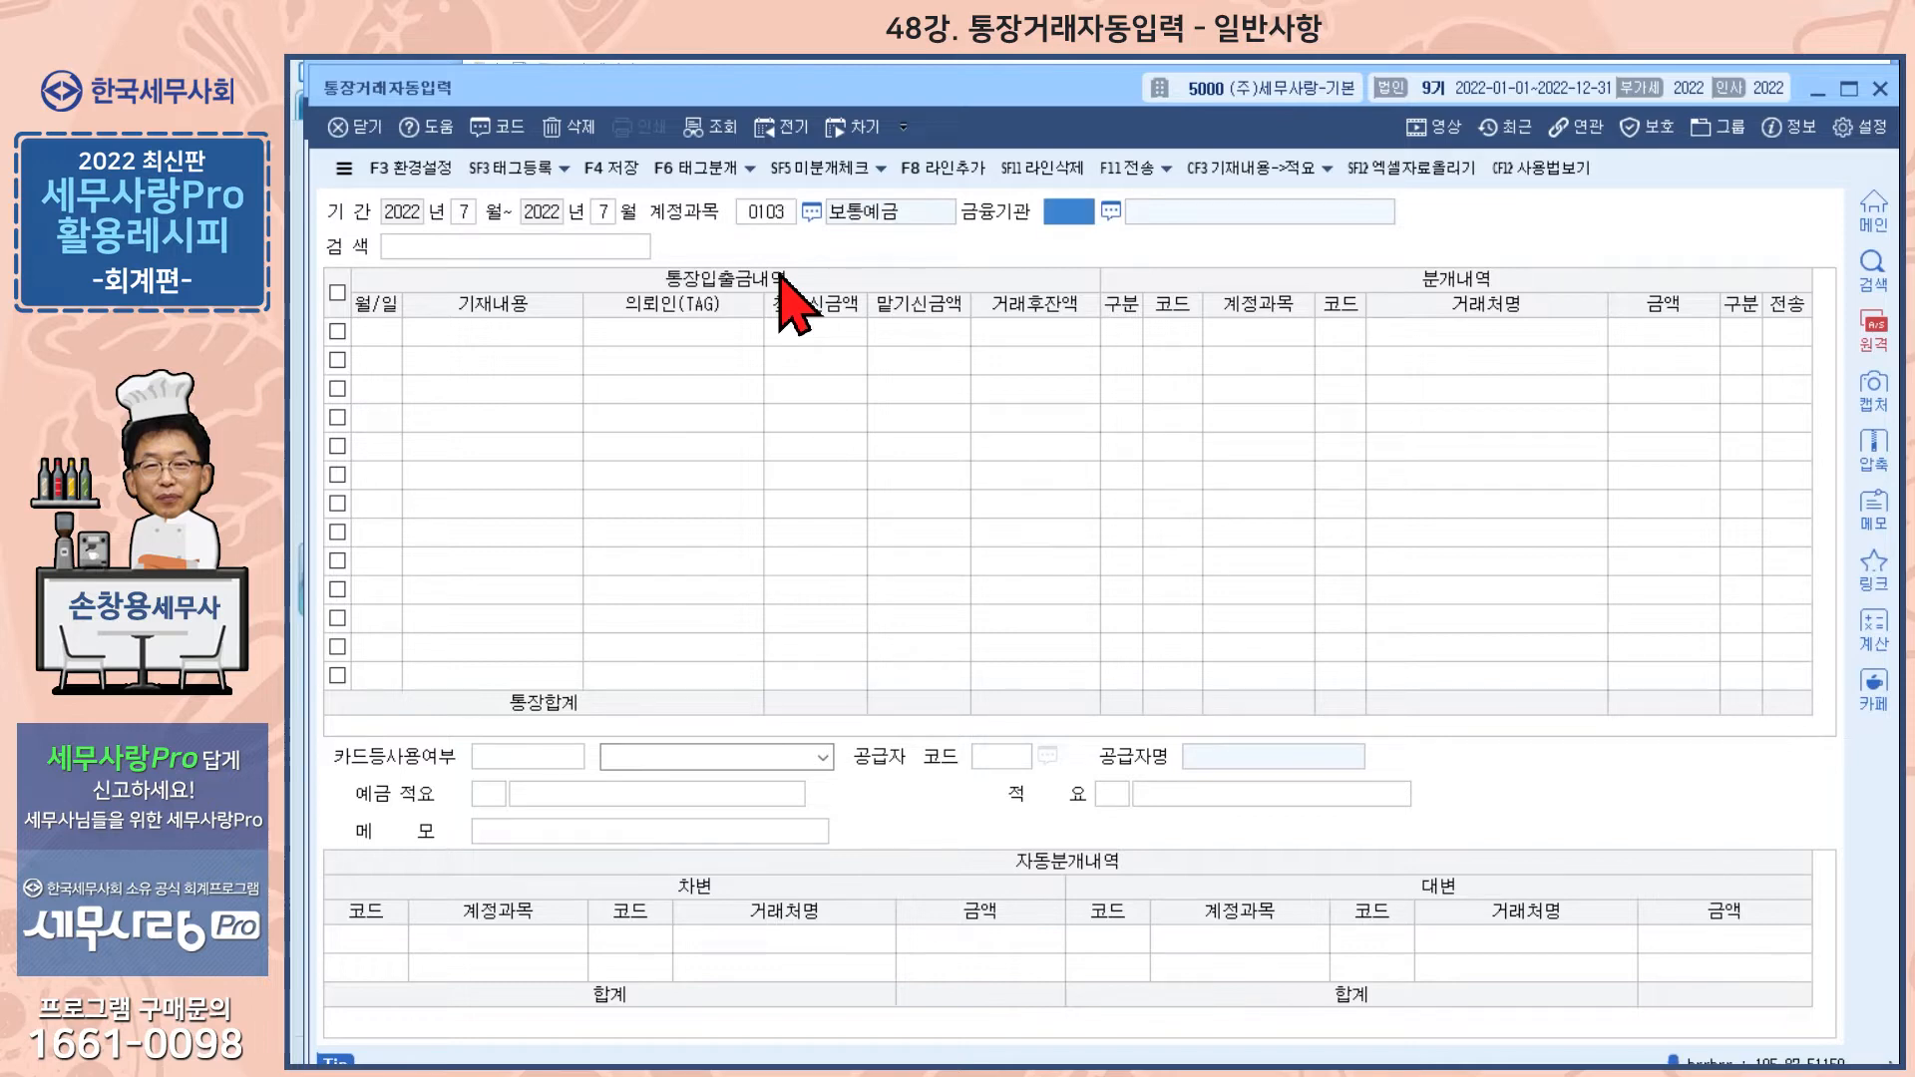
- Choose 98000 신한은행(111) as the financial institution and decline loading the previously saved data
left_click(1110, 211)
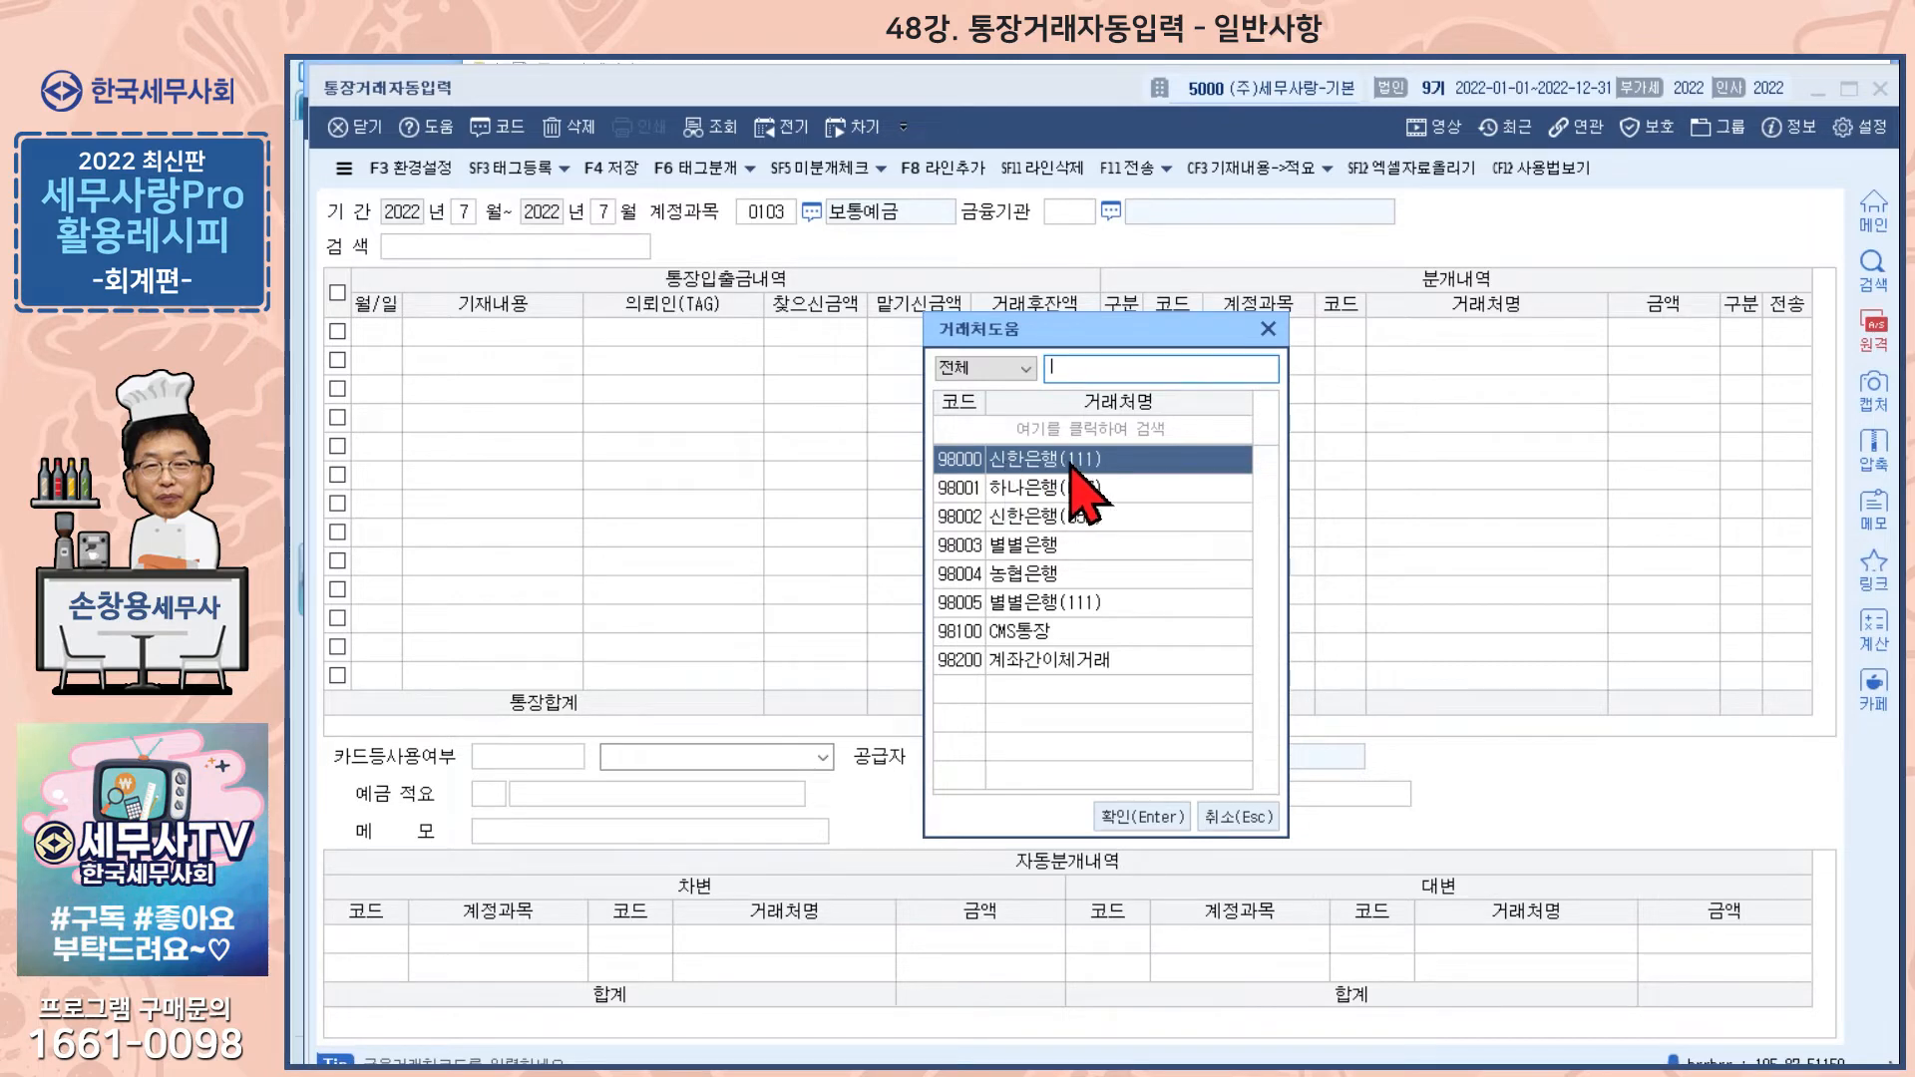
left_click(1155, 824)
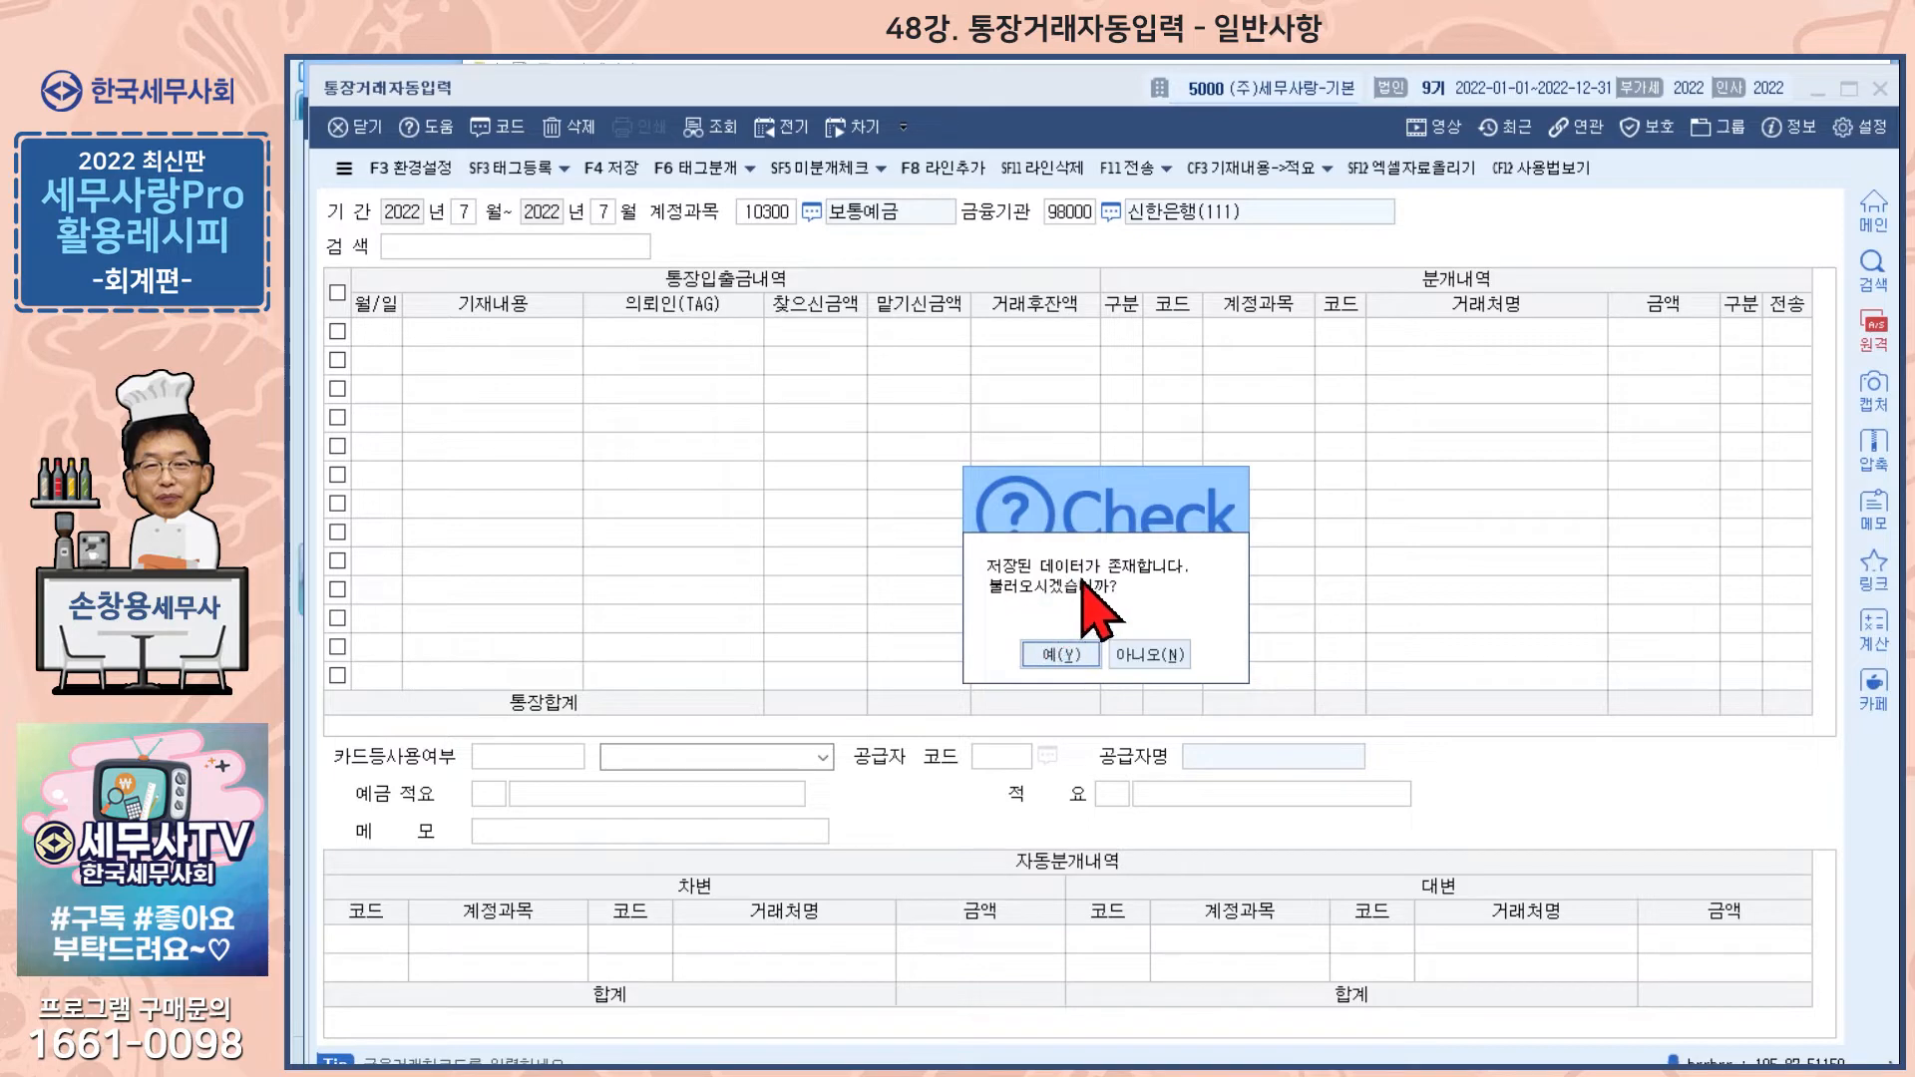
left_click(1147, 656)
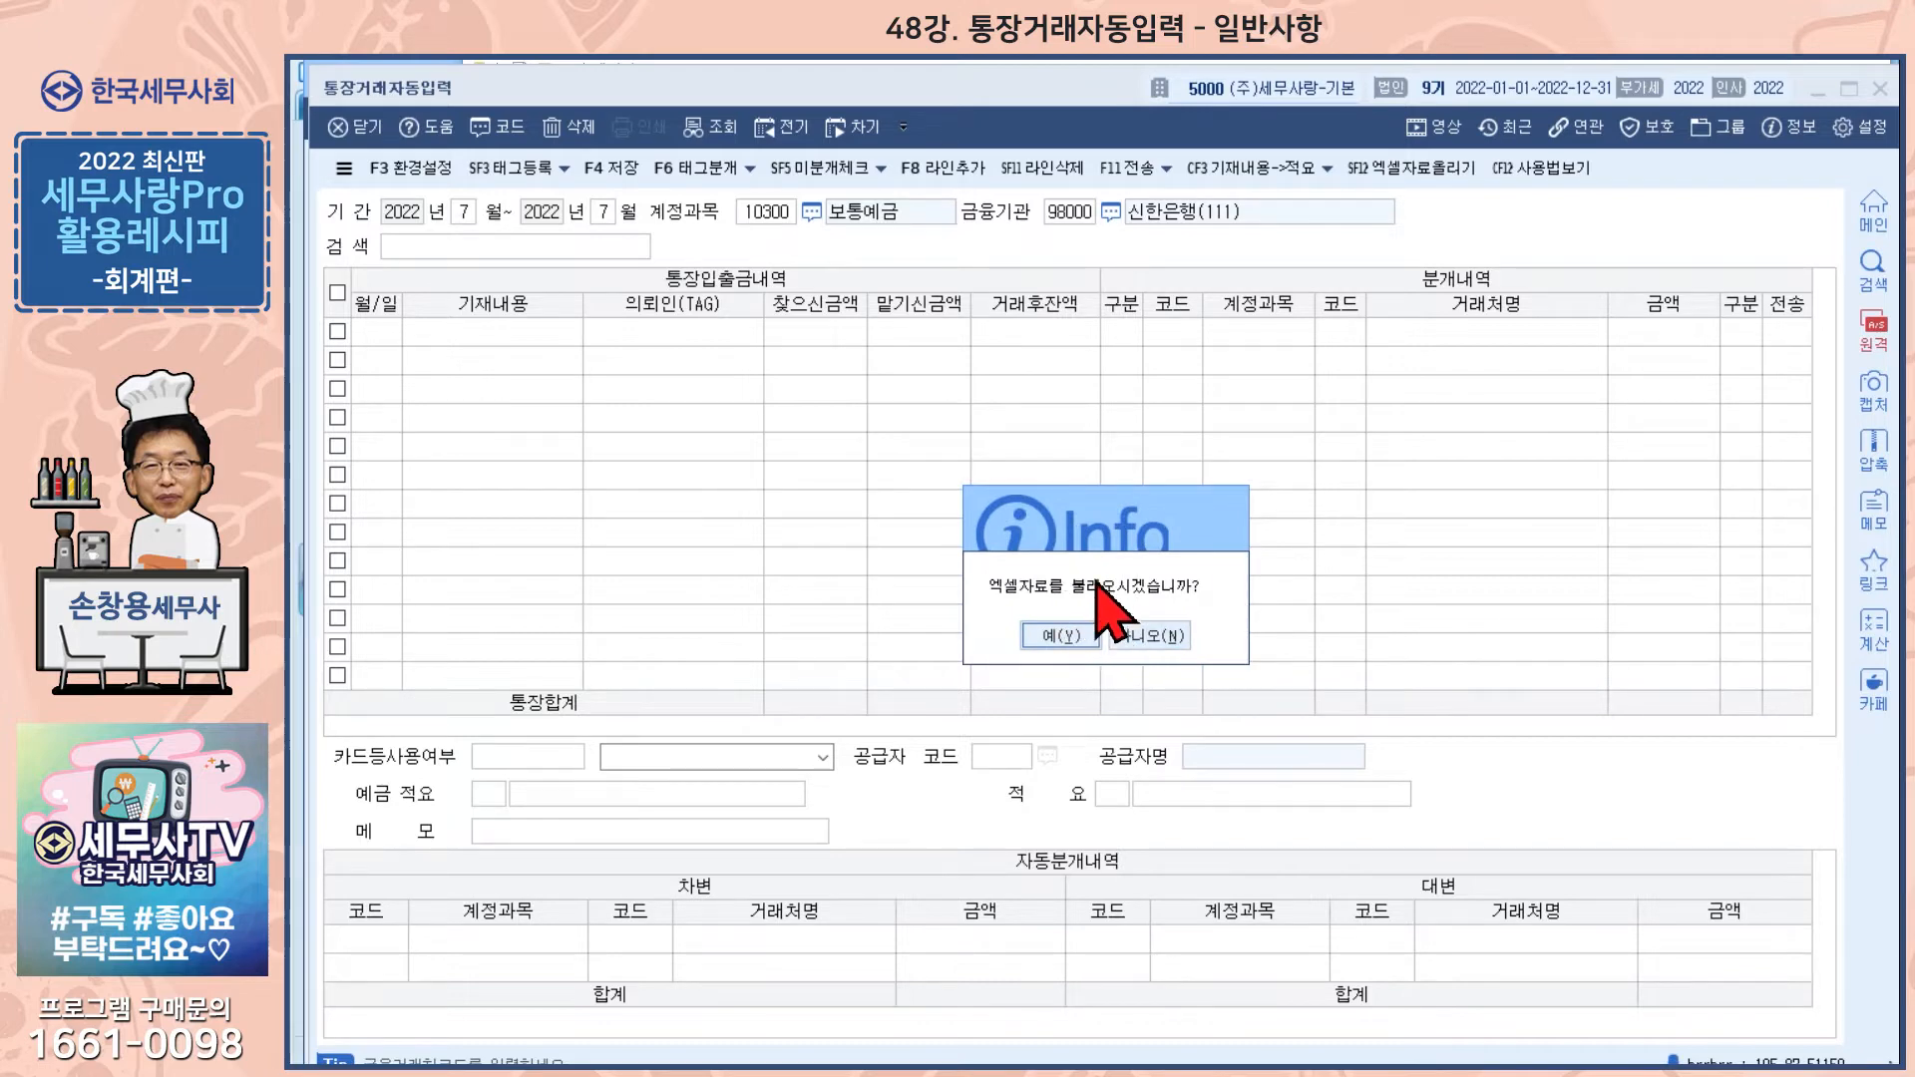
- Agree to load Excel data and open 보통예금통장(신한은행-111)(2022-07).xlsx from the desktop's 새 폴더 > 데이타 folder
left_click(1075, 637)
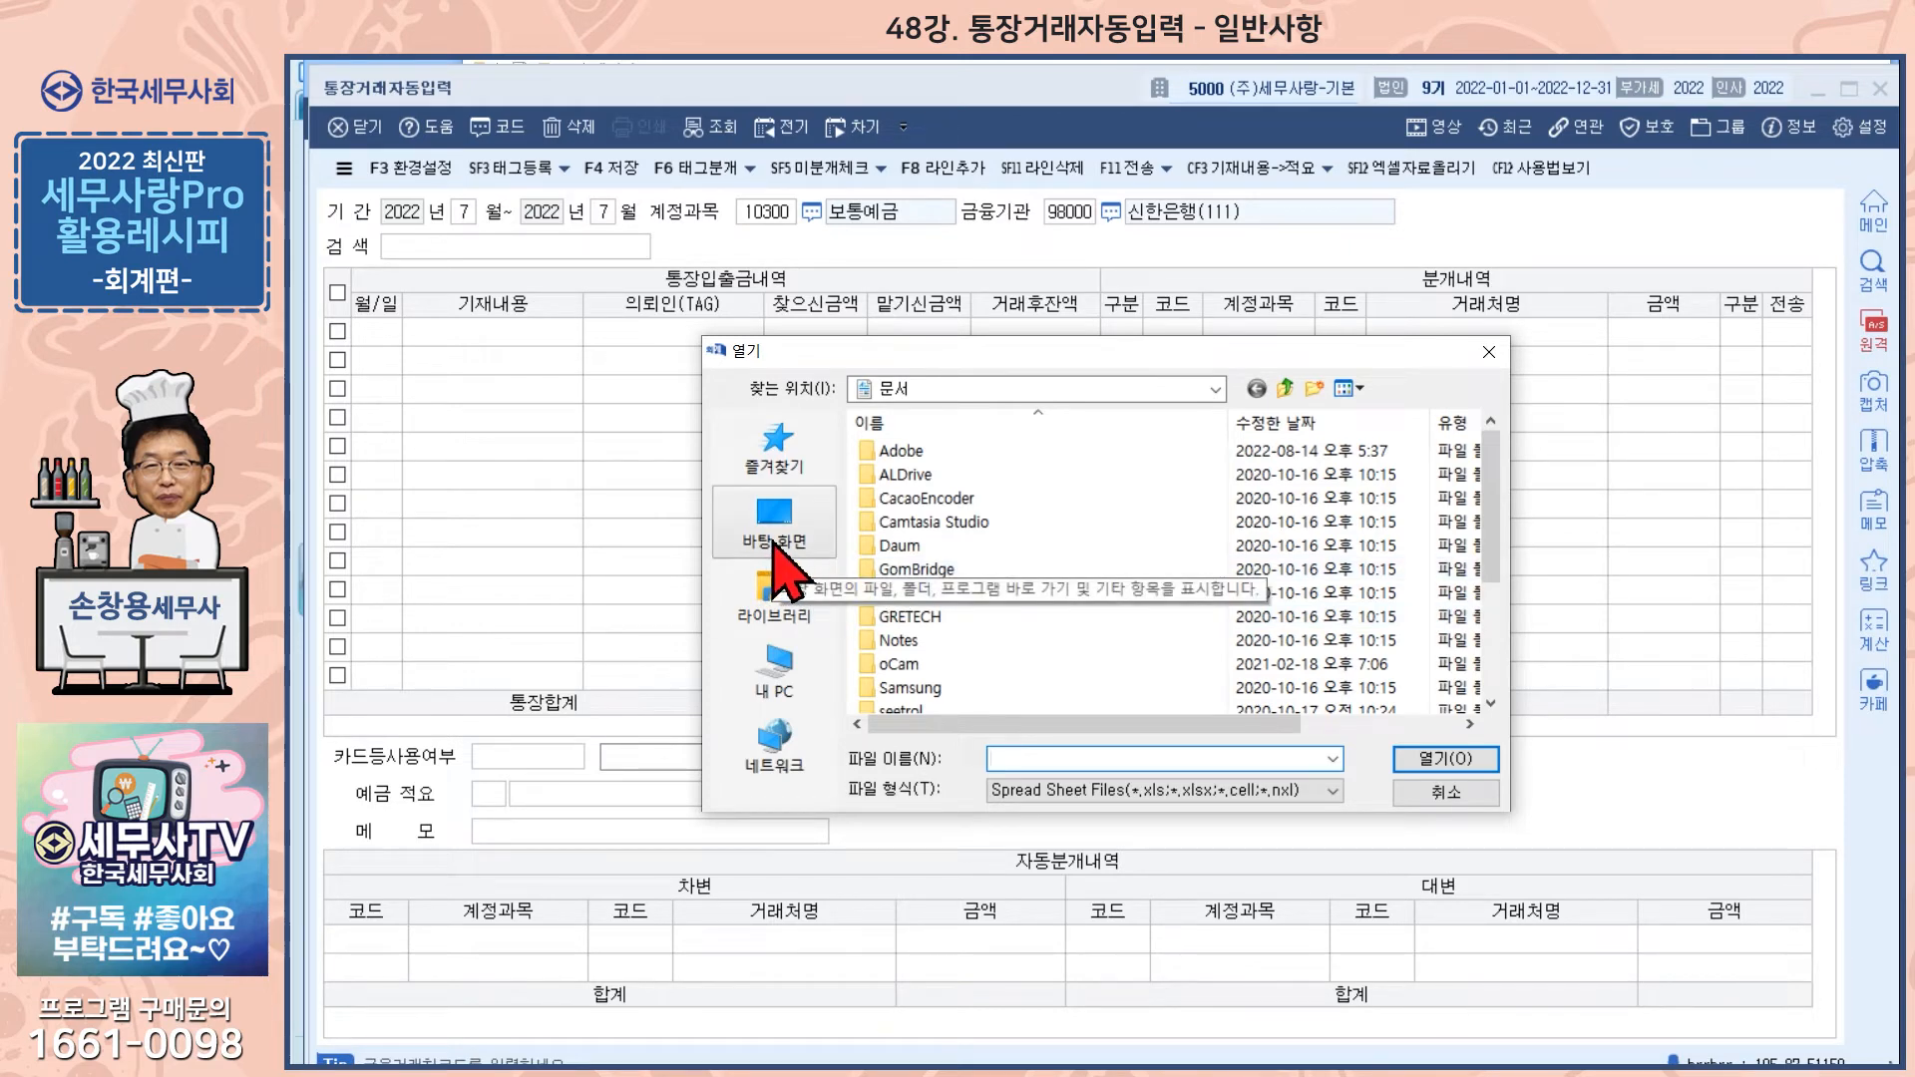
left_click(775, 544)
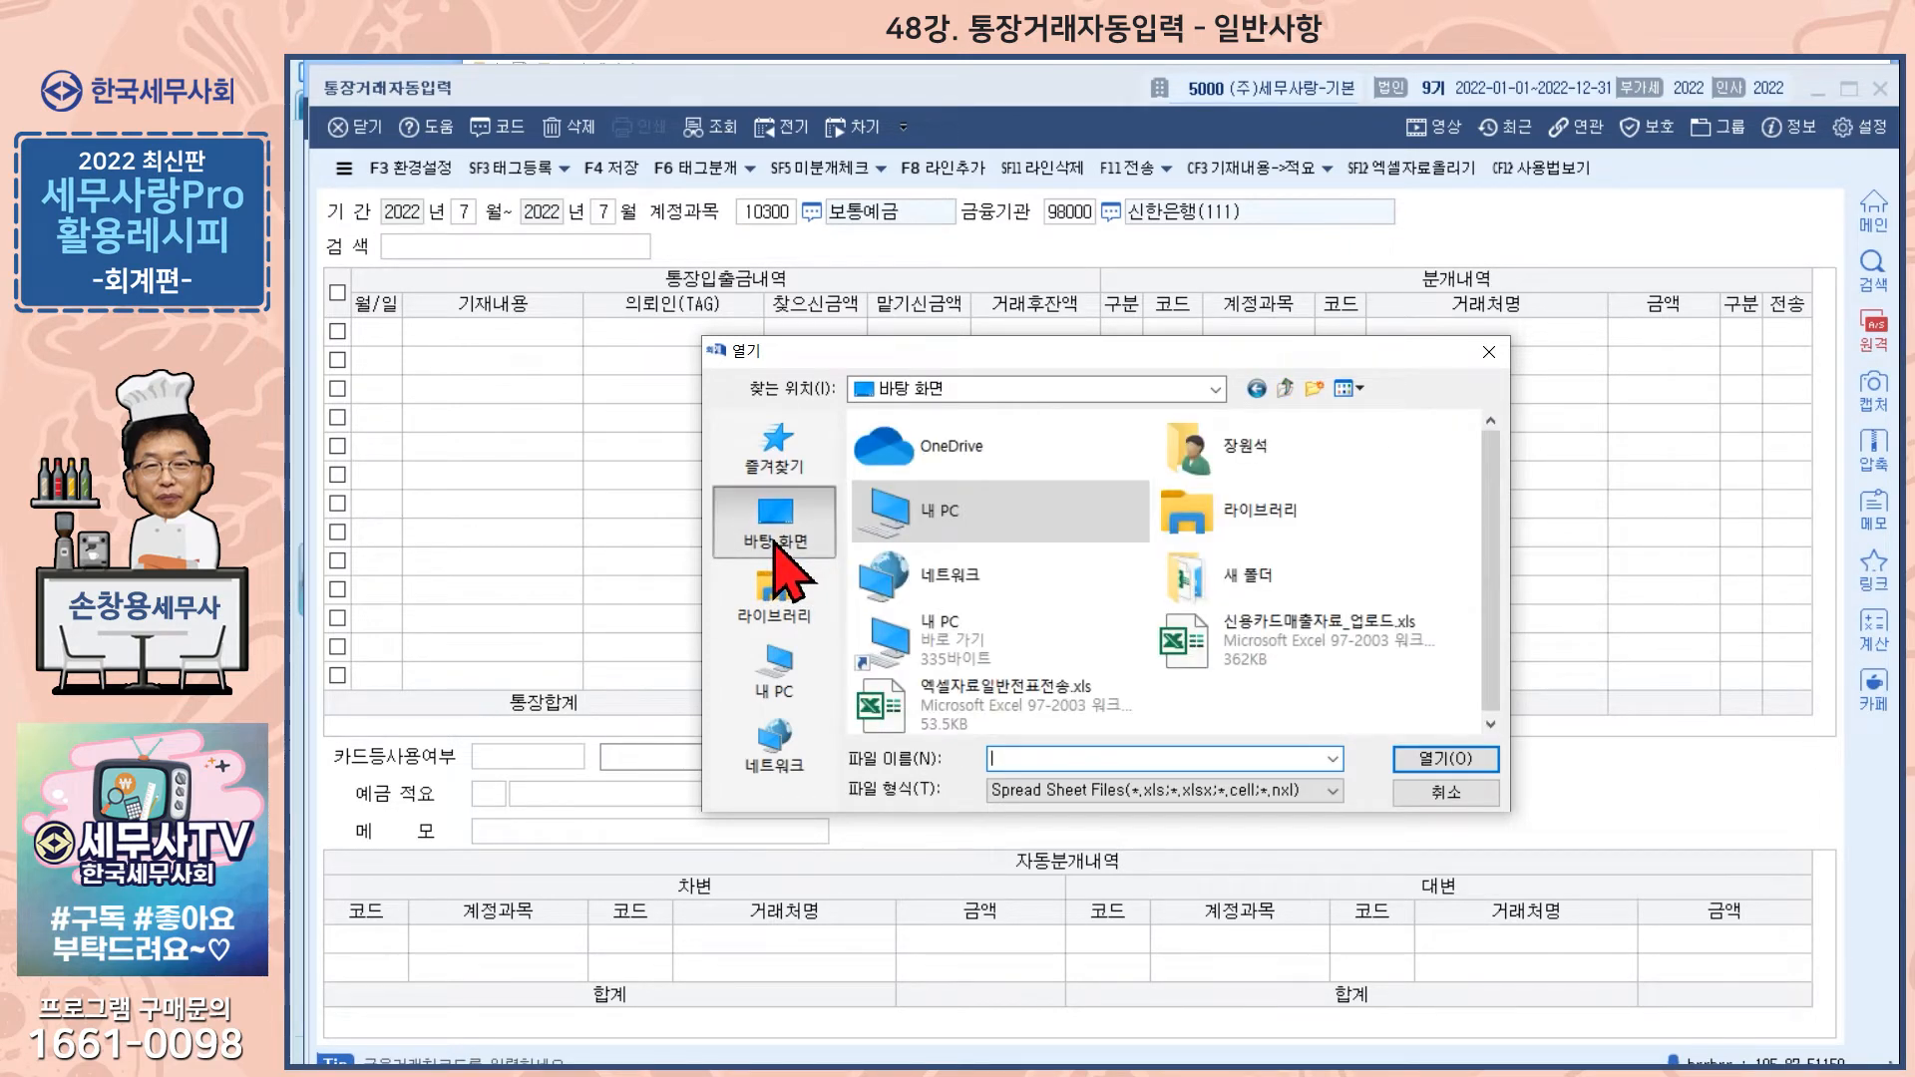
double_click(1237, 598)
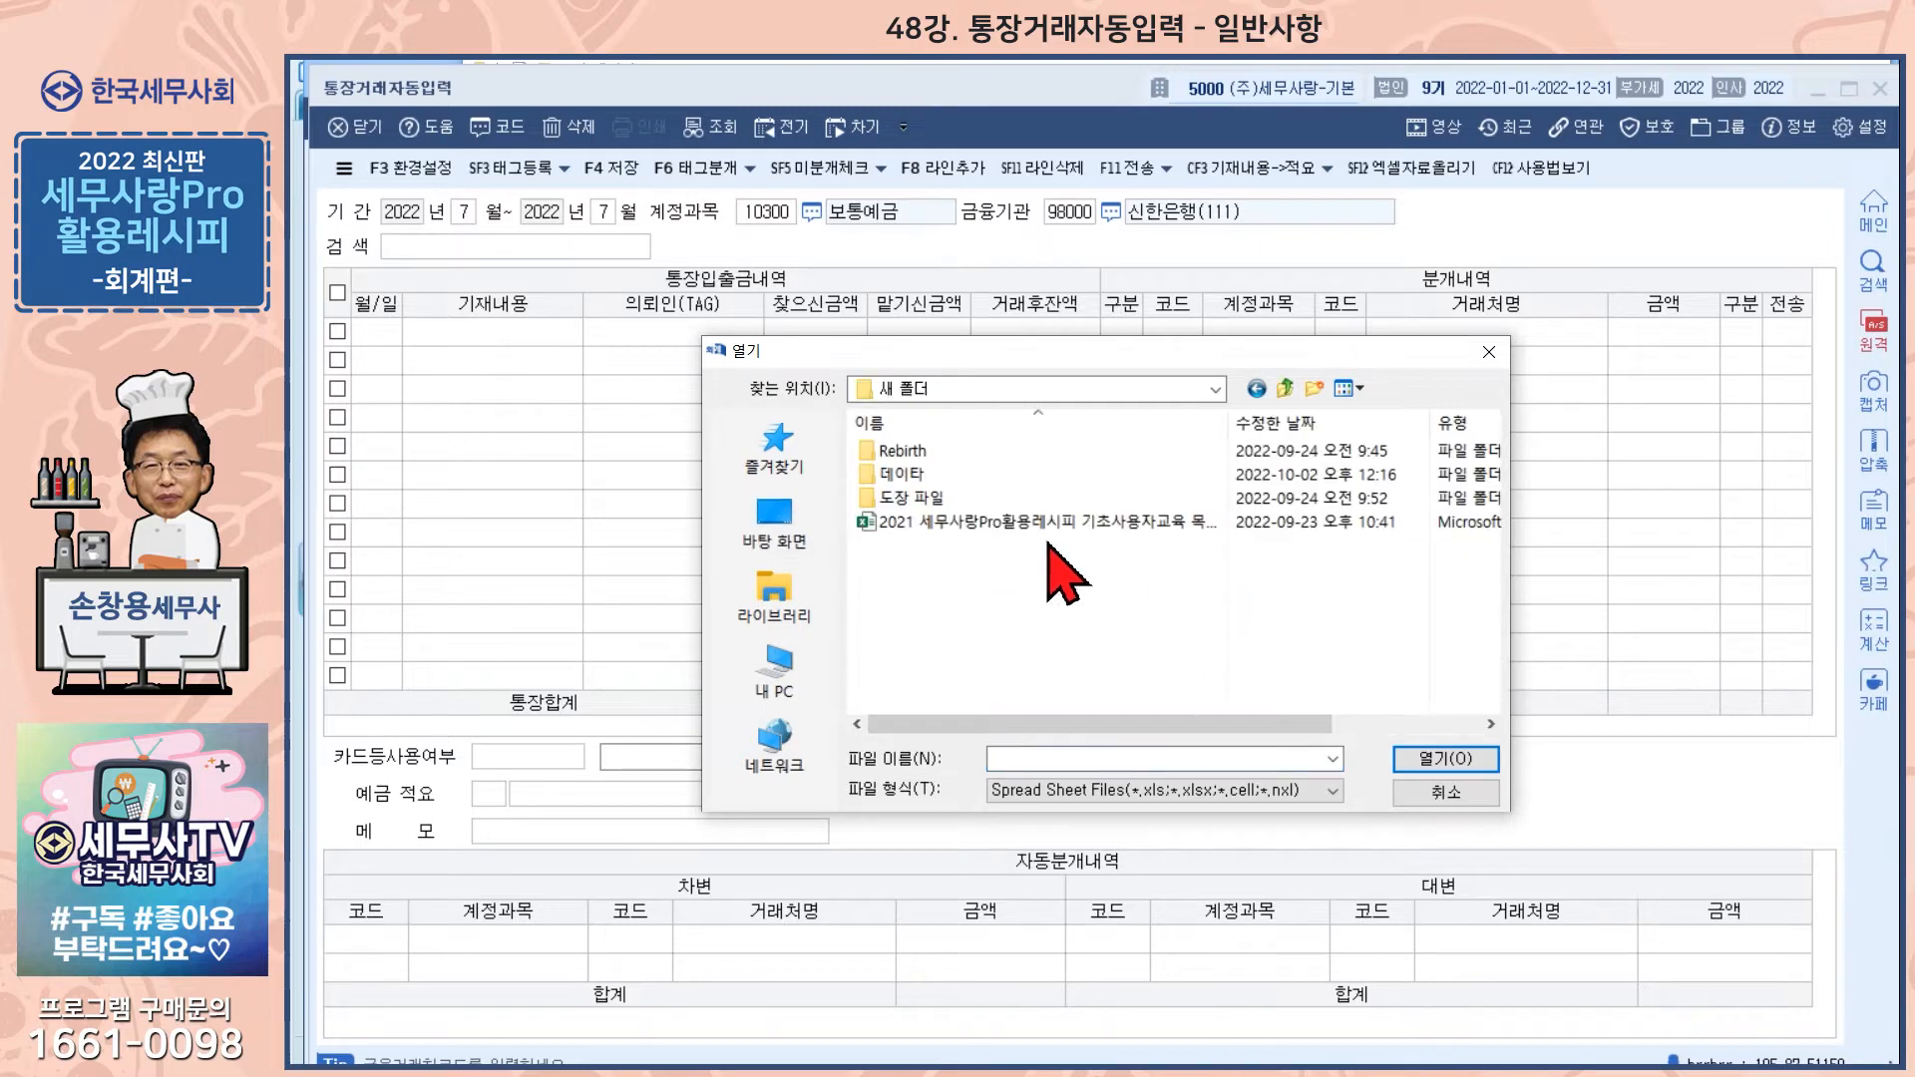
double_click(933, 475)
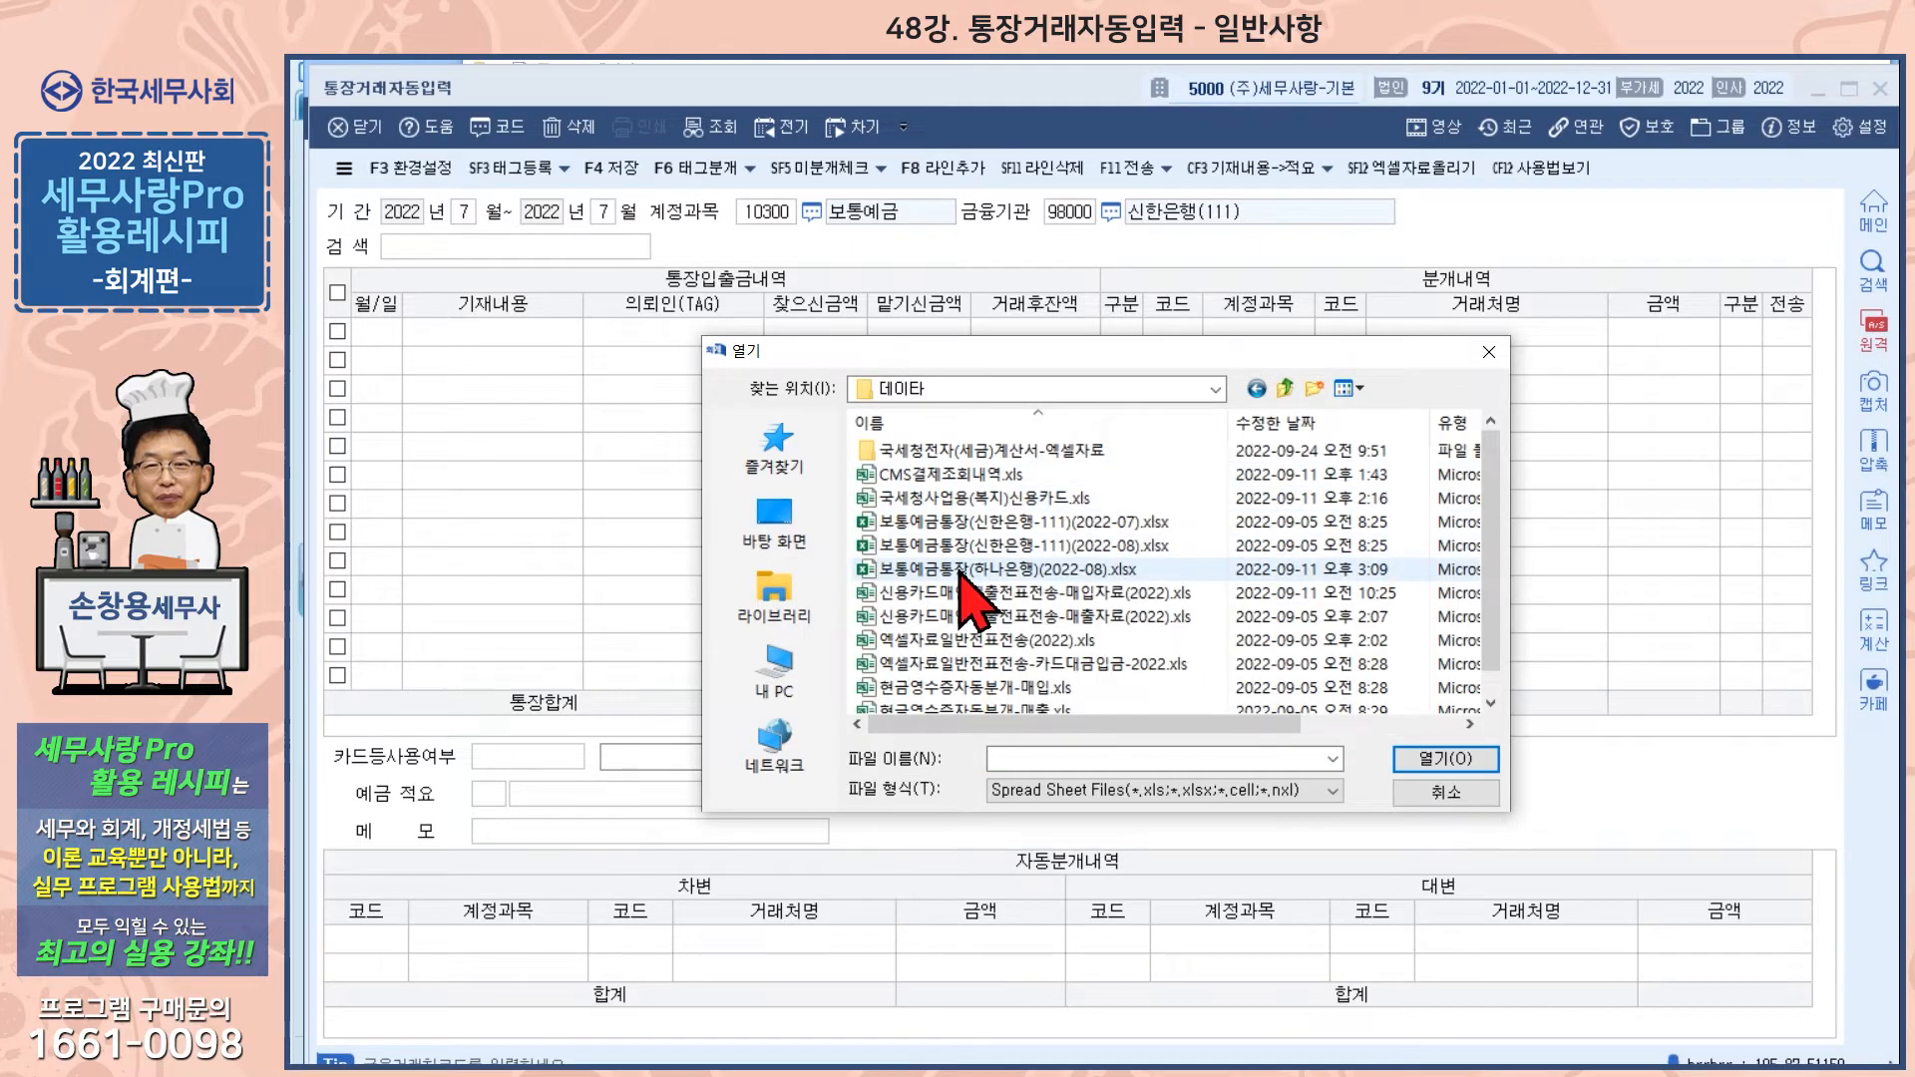
left_click(958, 522)
left_click(1406, 760)
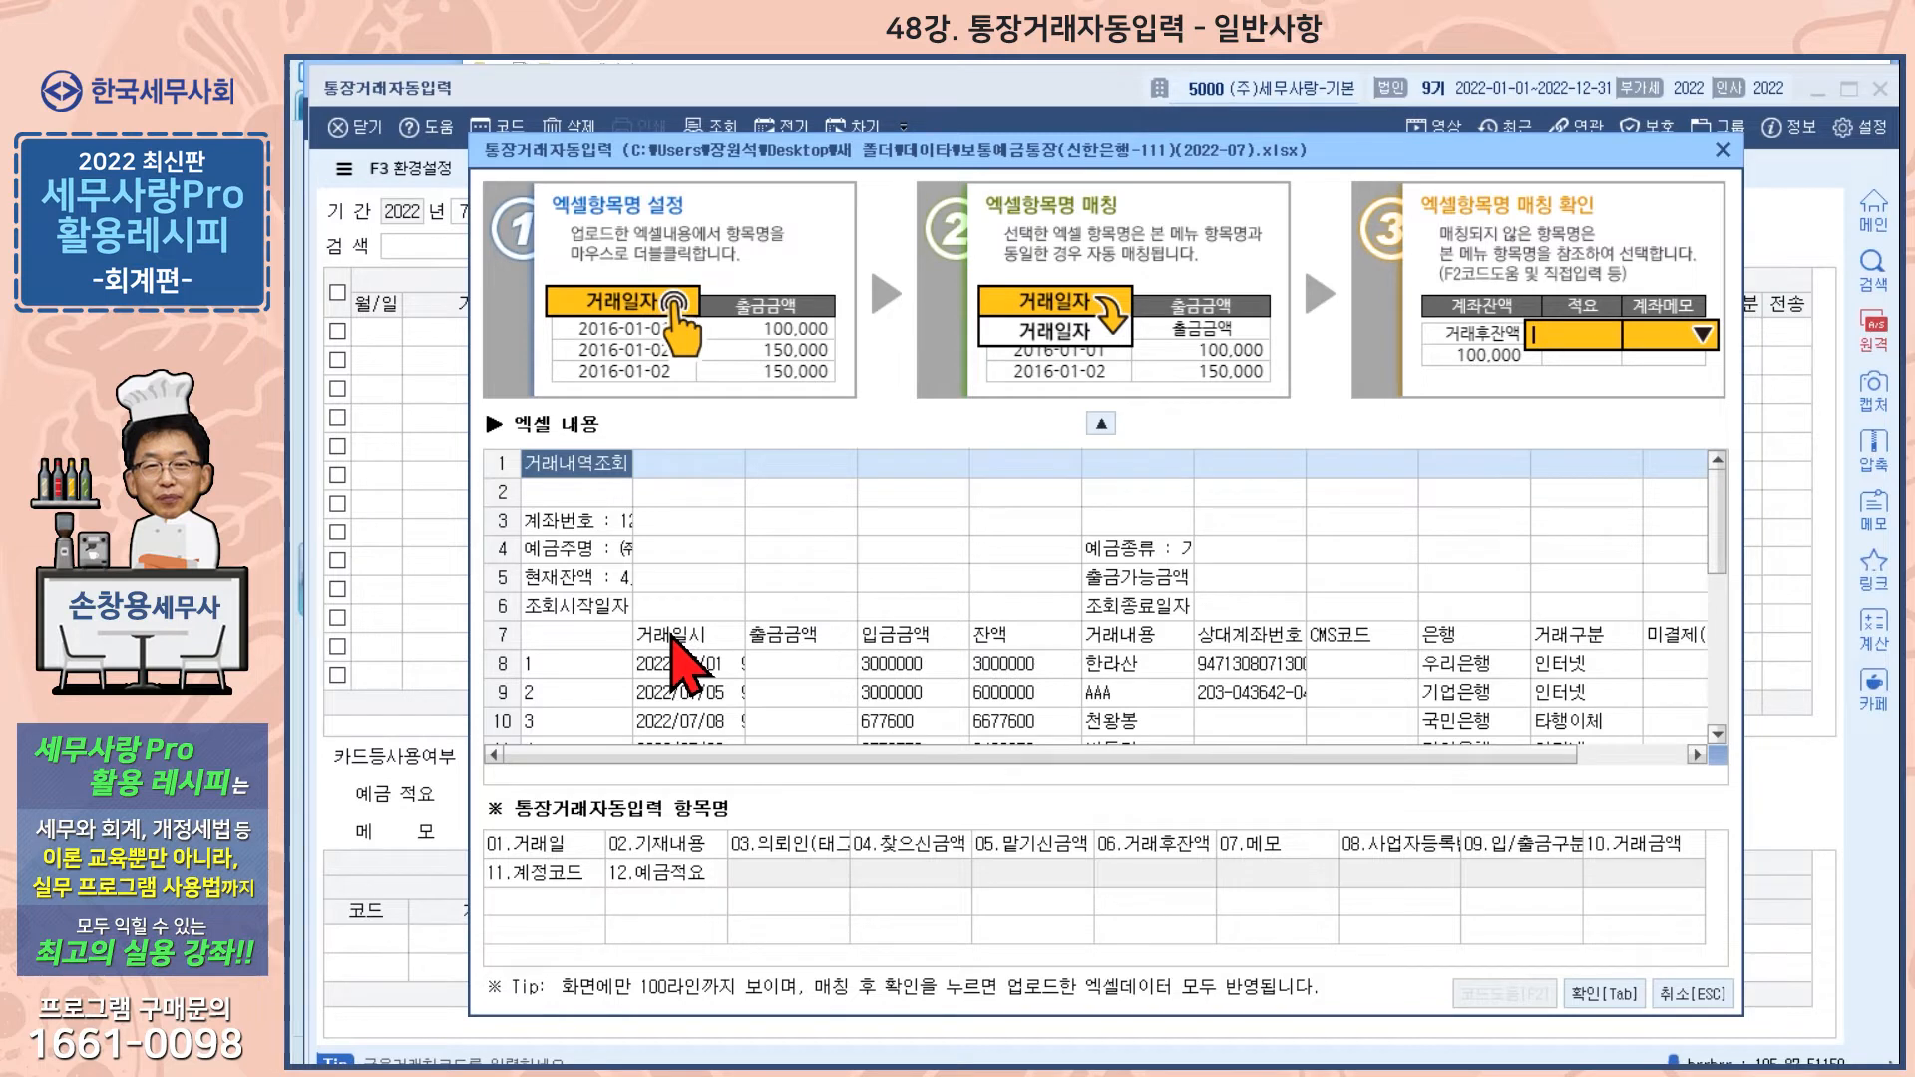
- Set row 7, containing 거래일시, 출금금액 and 입금금액, as the Excel heading row
double_click(1046, 640)
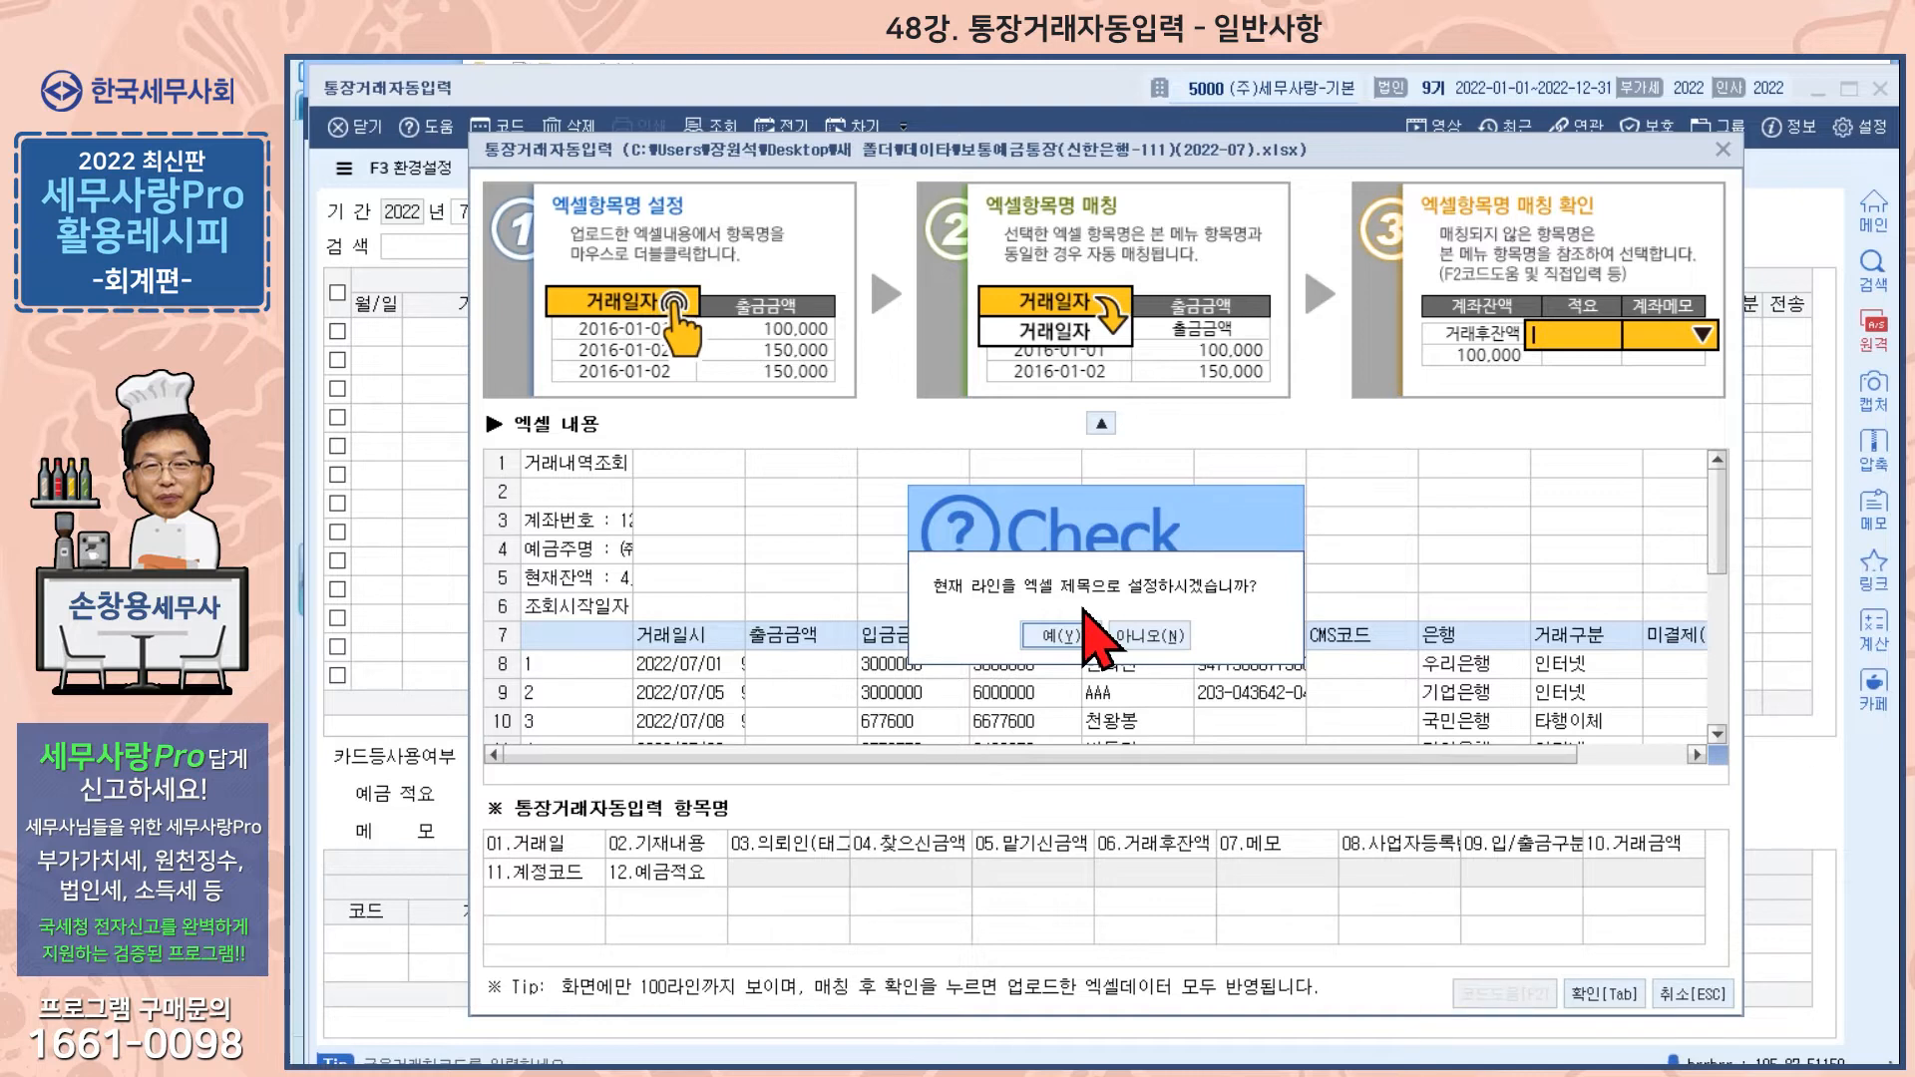
left_click_drag(1116, 504, 1108, 424)
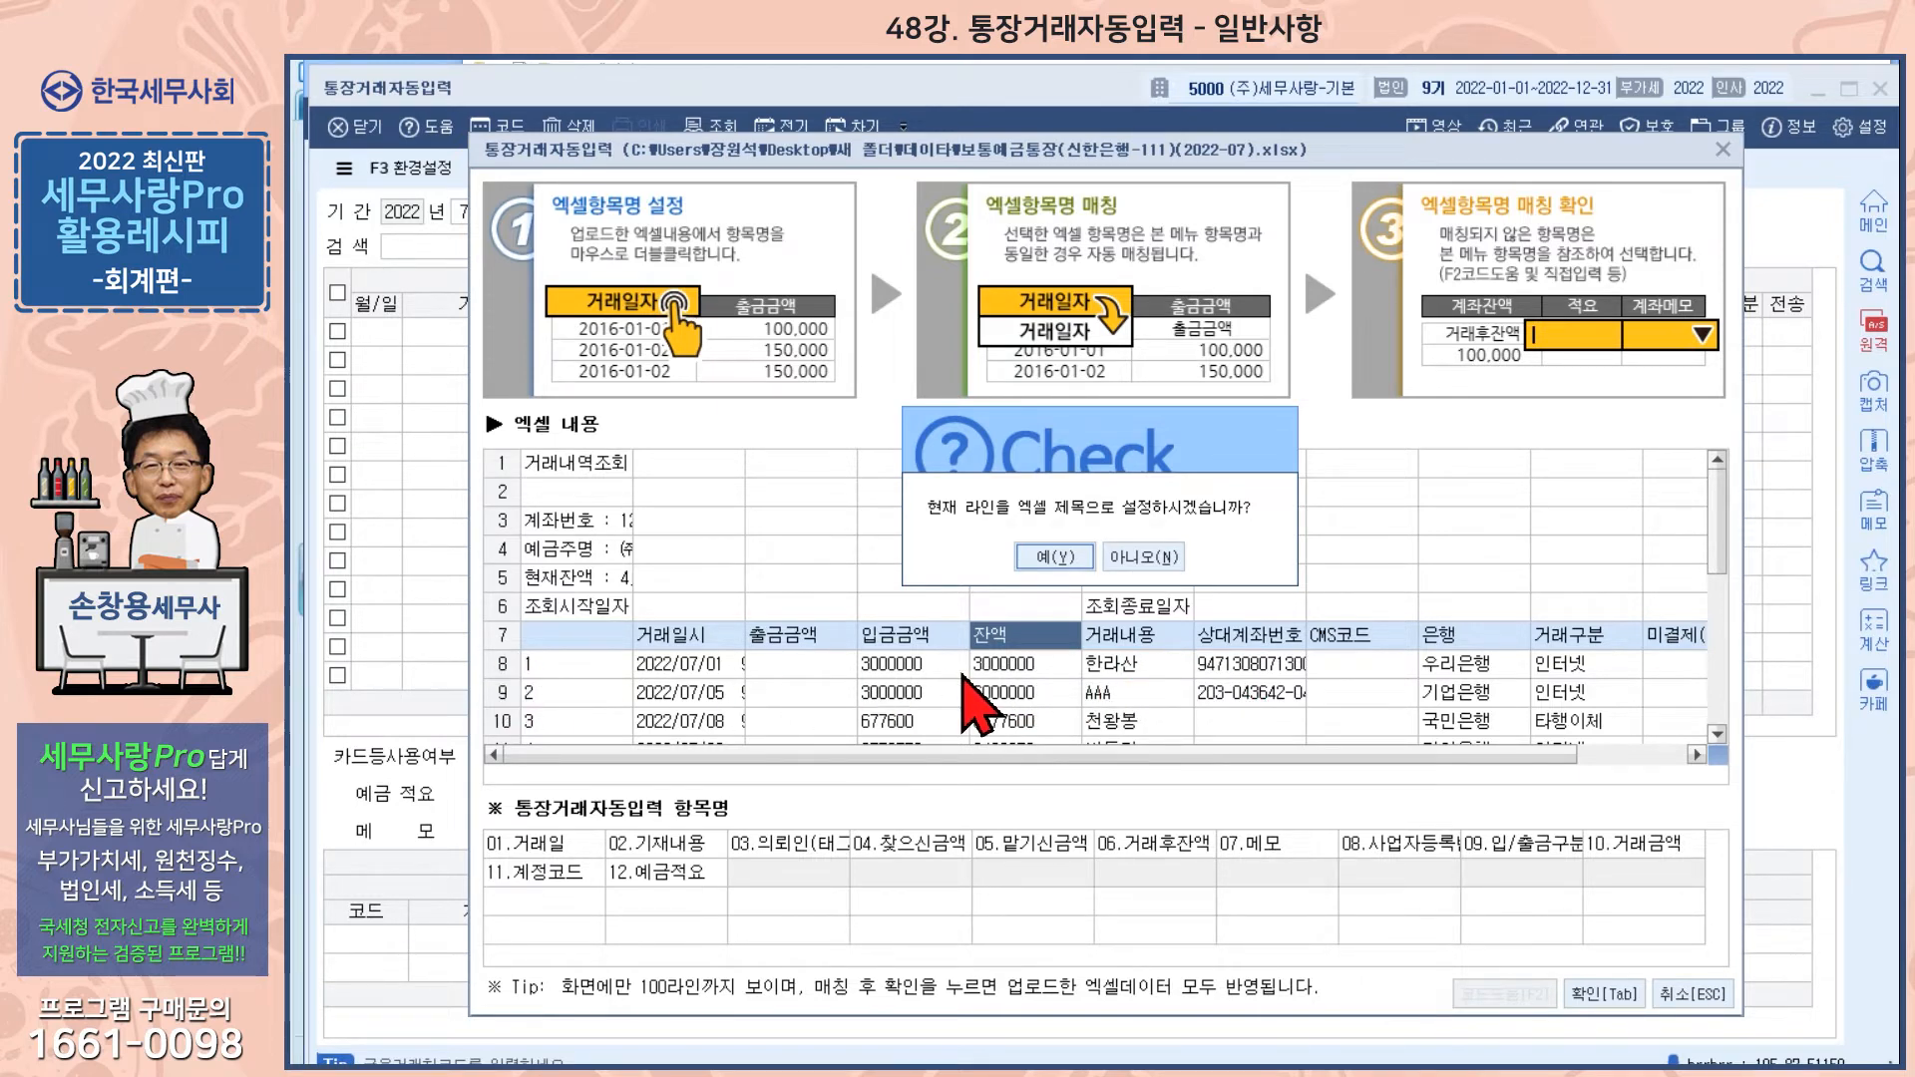
left_click(1056, 560)
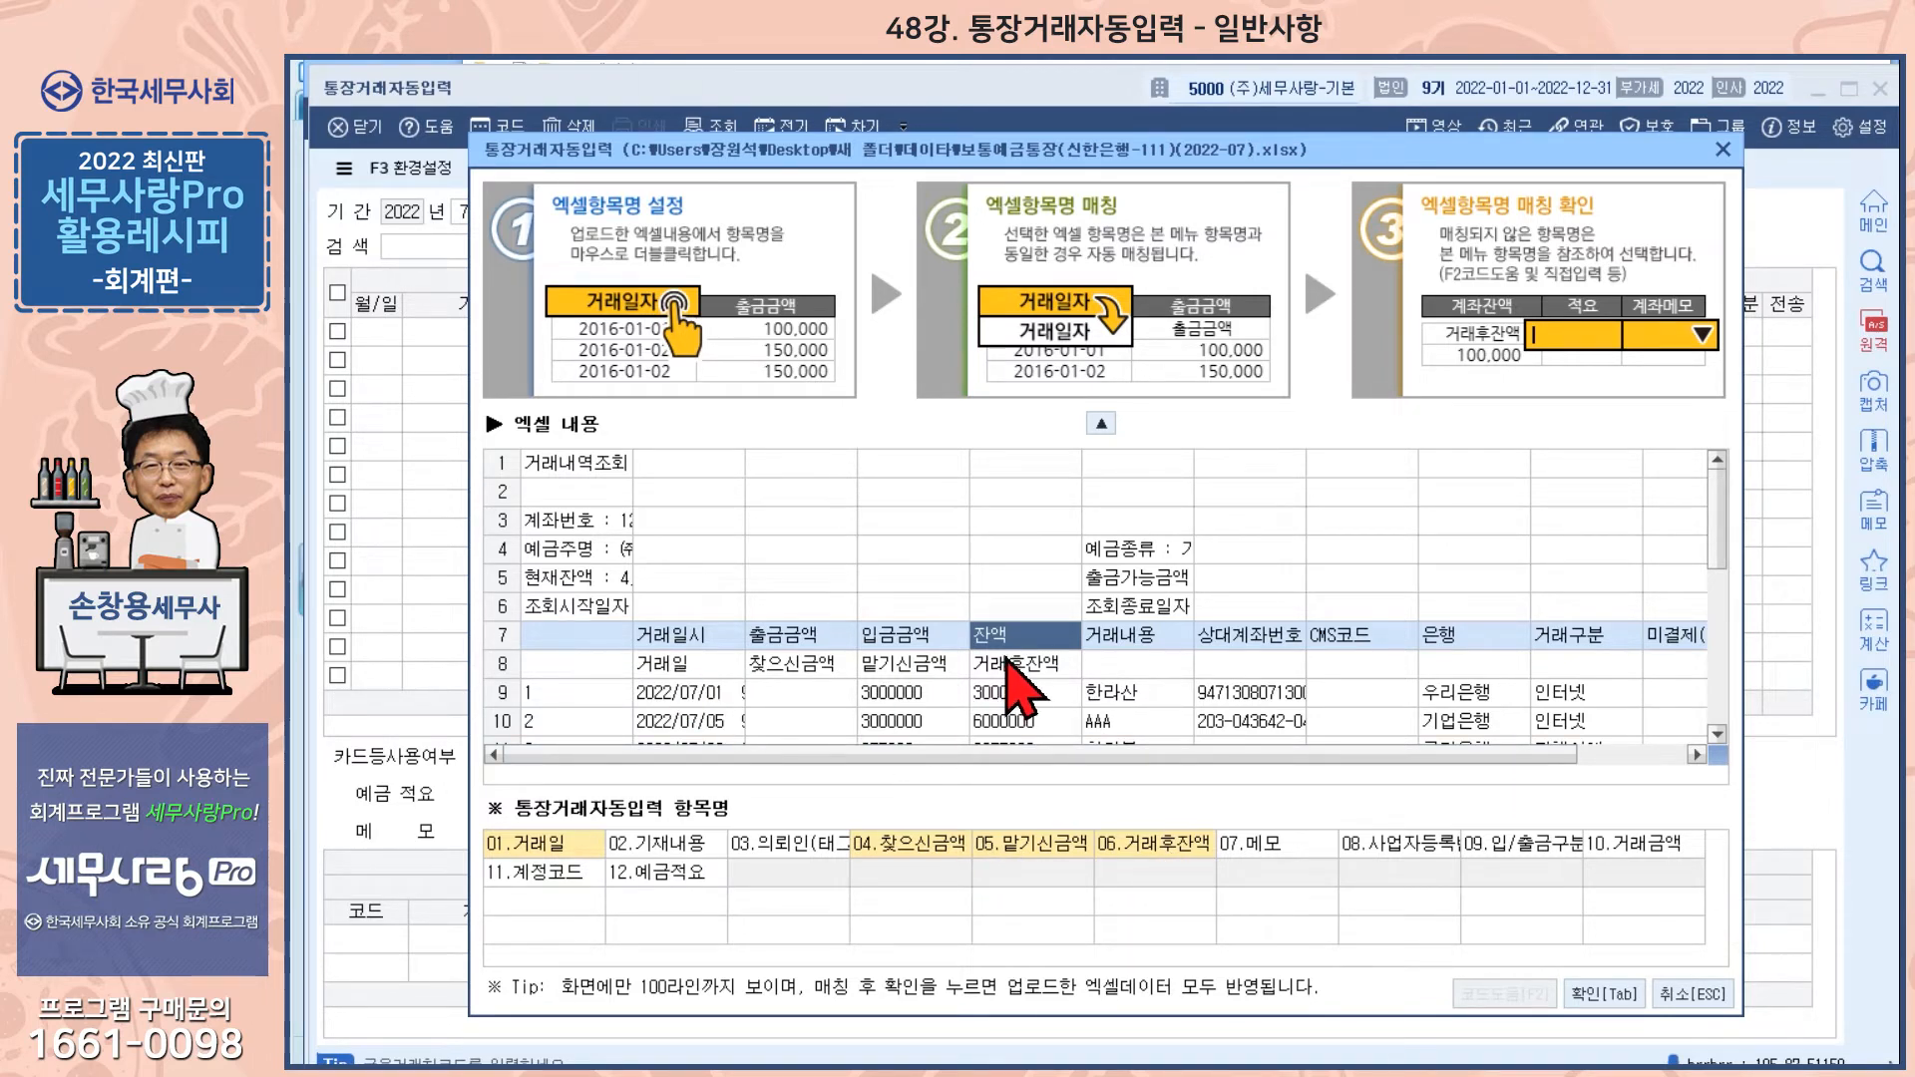
- Match the 거래내용 column to 03.의뢰인(태그), check the remaining column headings and confirm the Excel import
double_click(1148, 665)
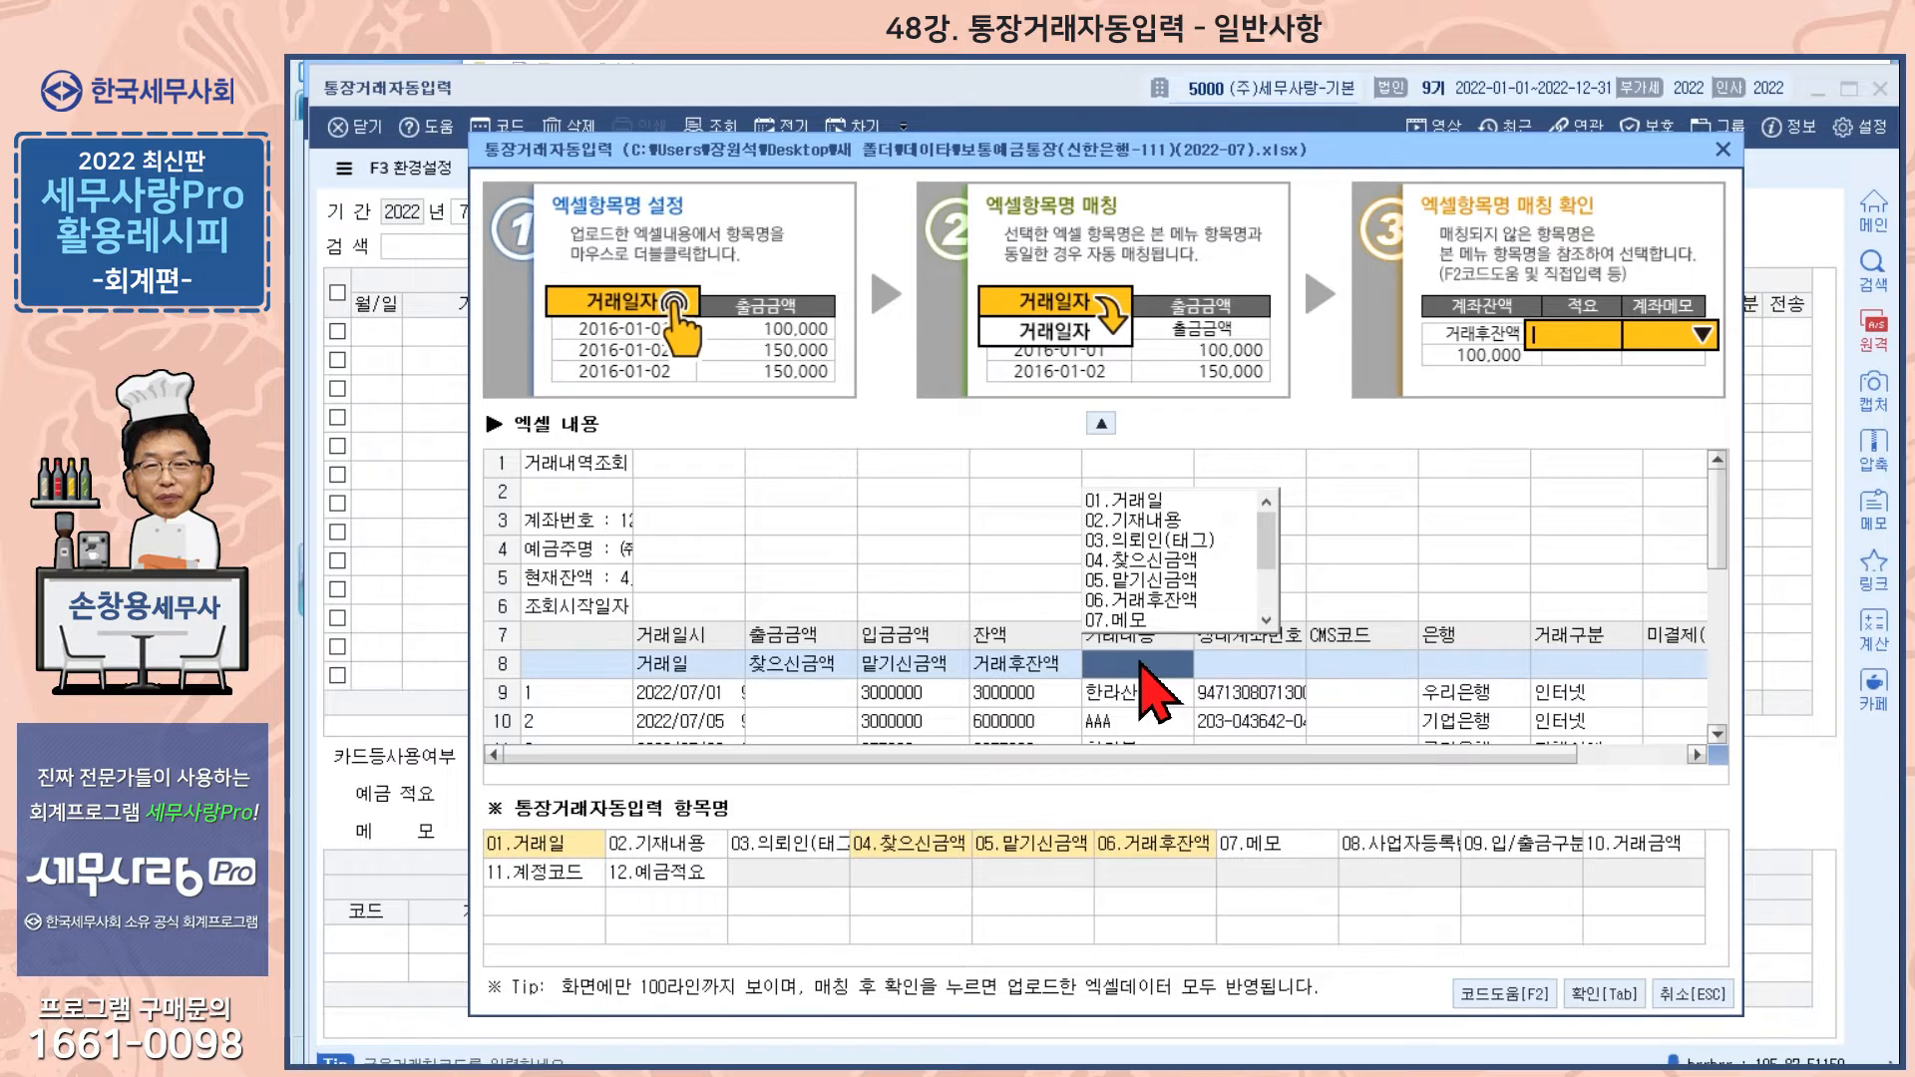
left_click(1148, 540)
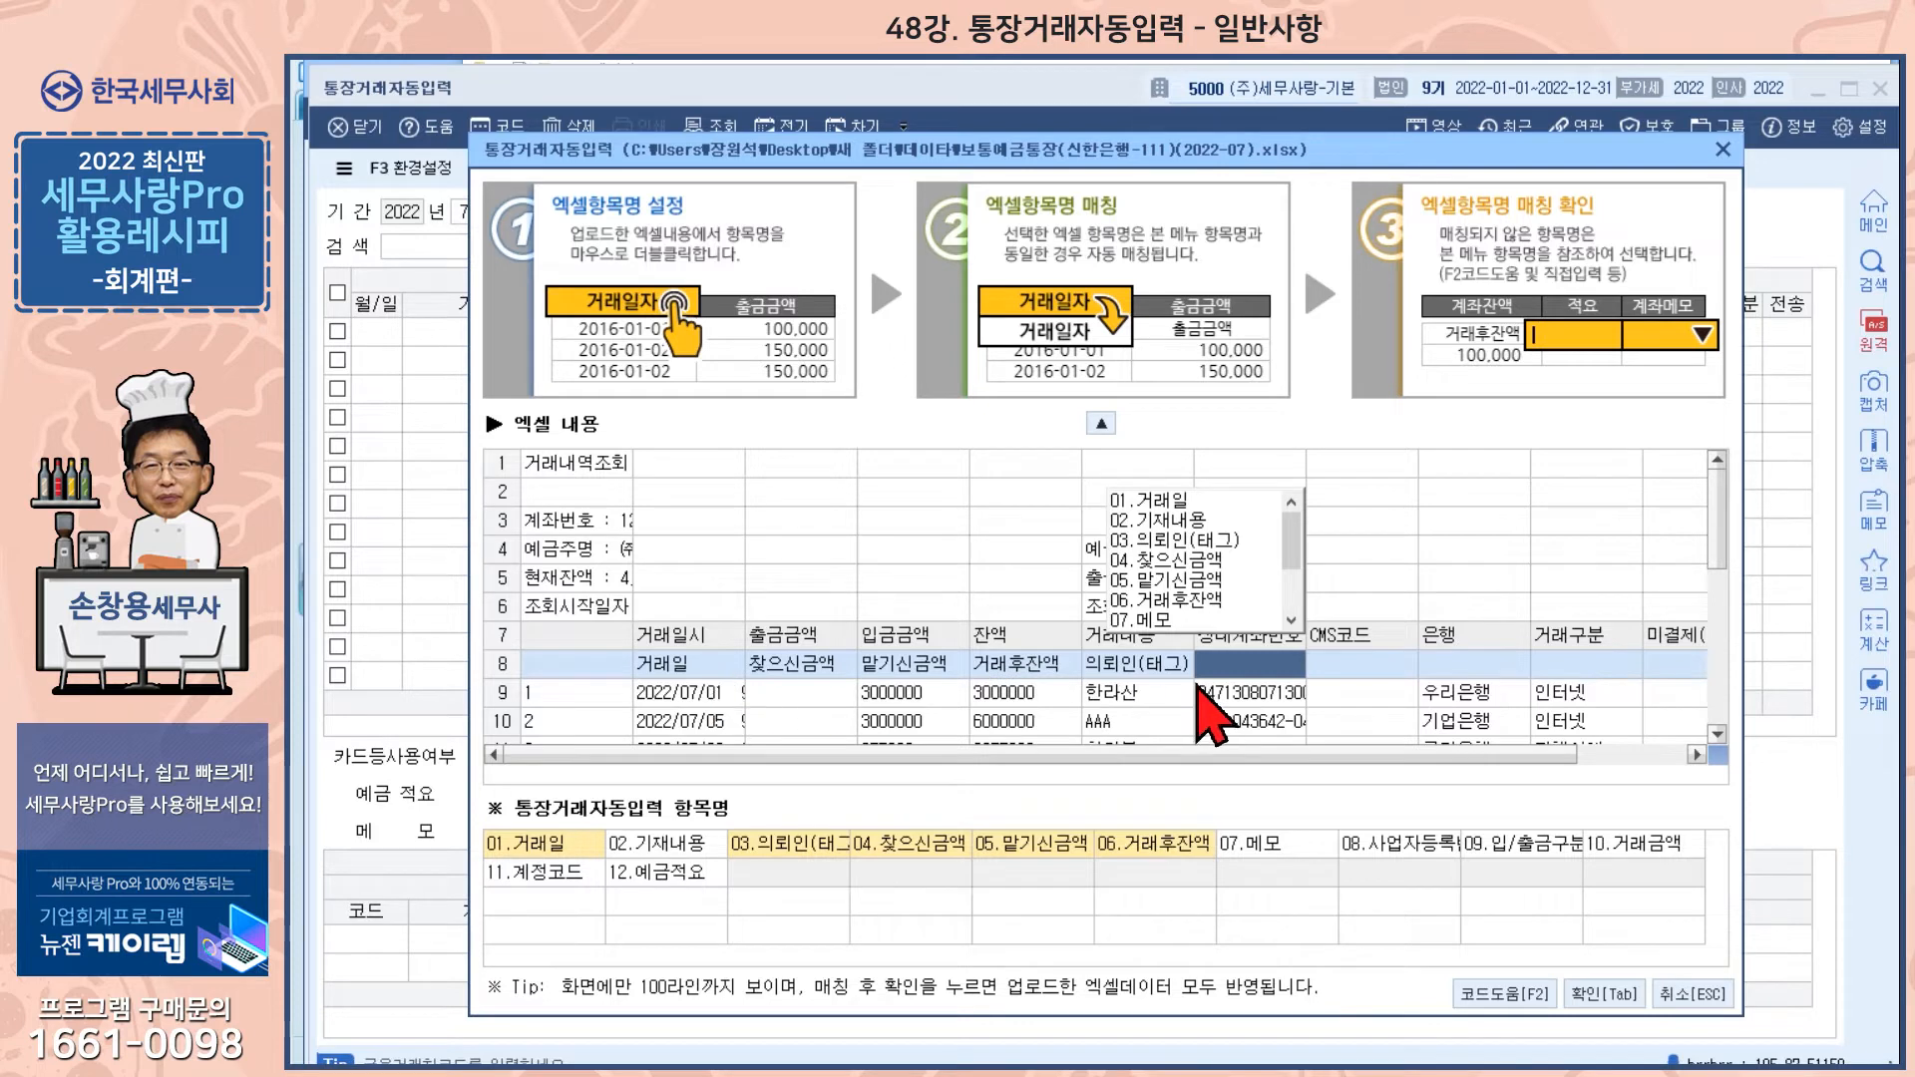
left_click(1354, 644)
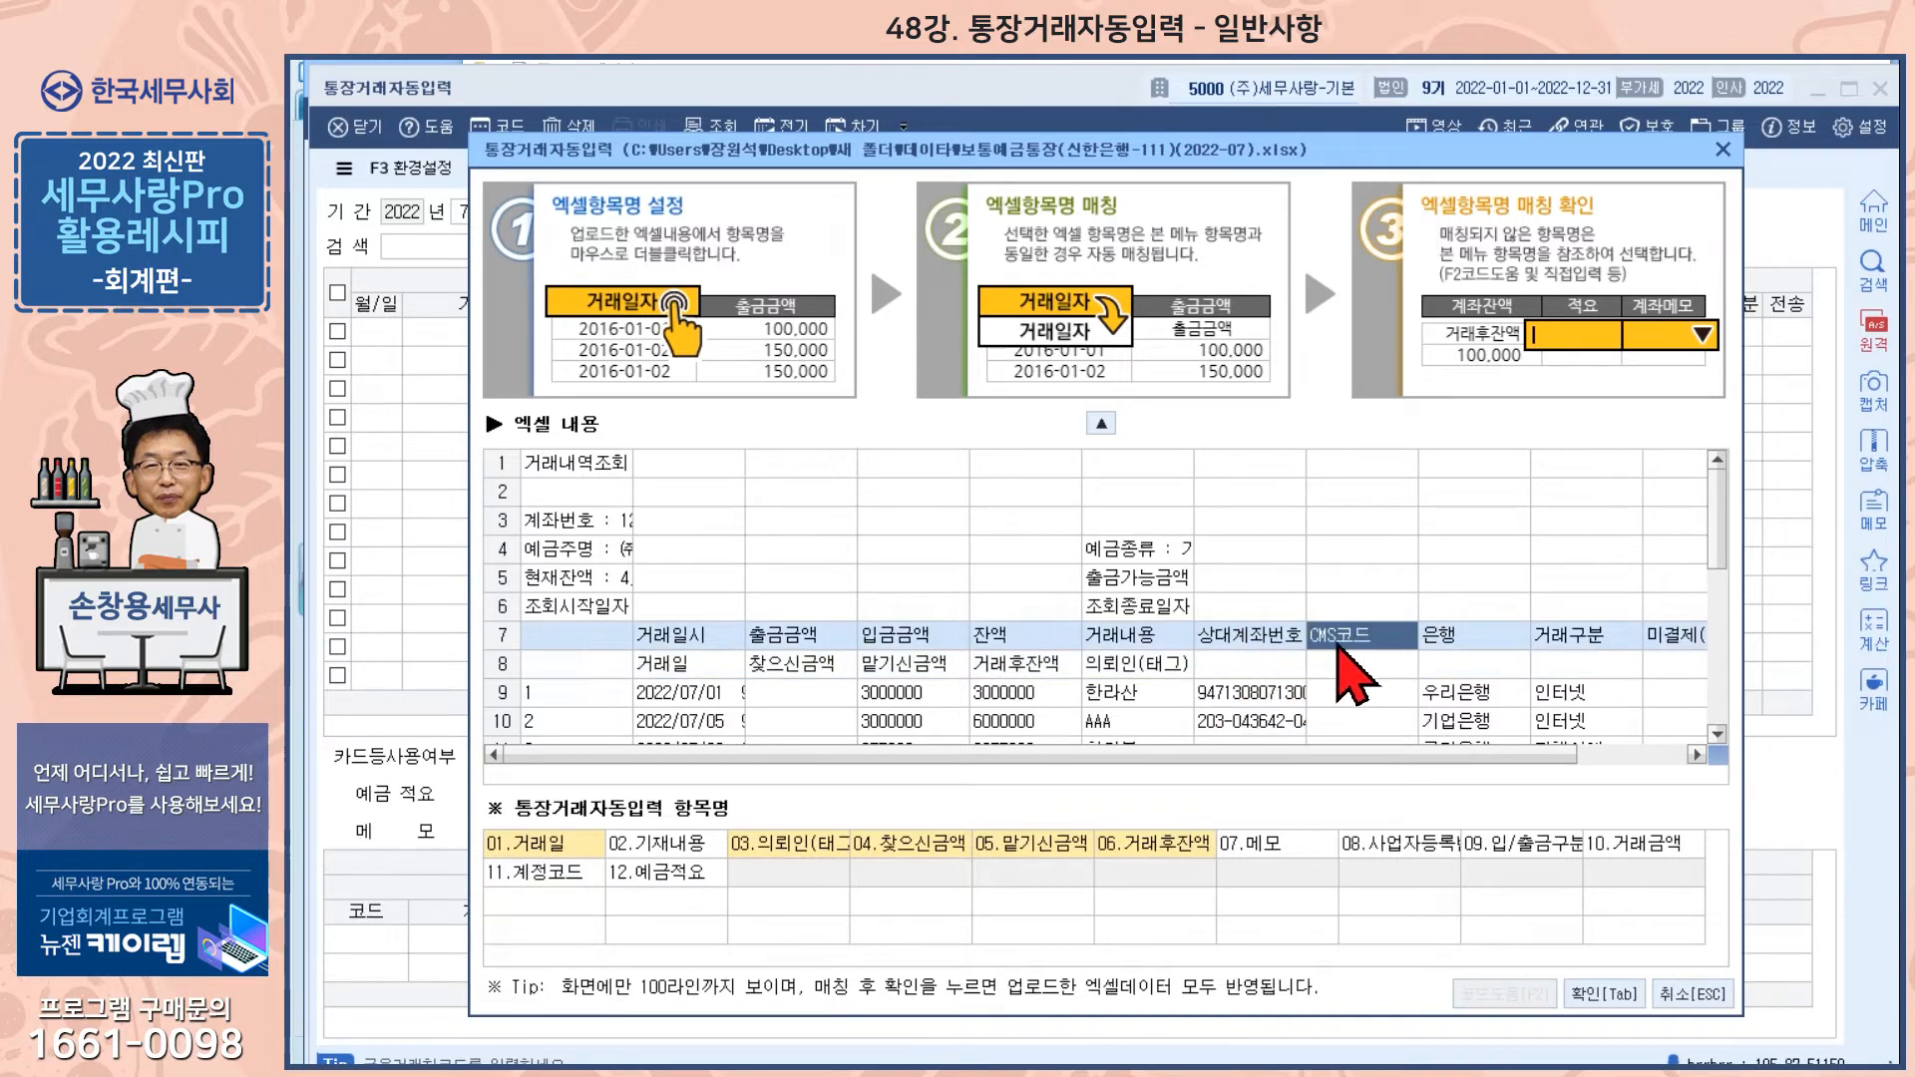
left_click(1491, 643)
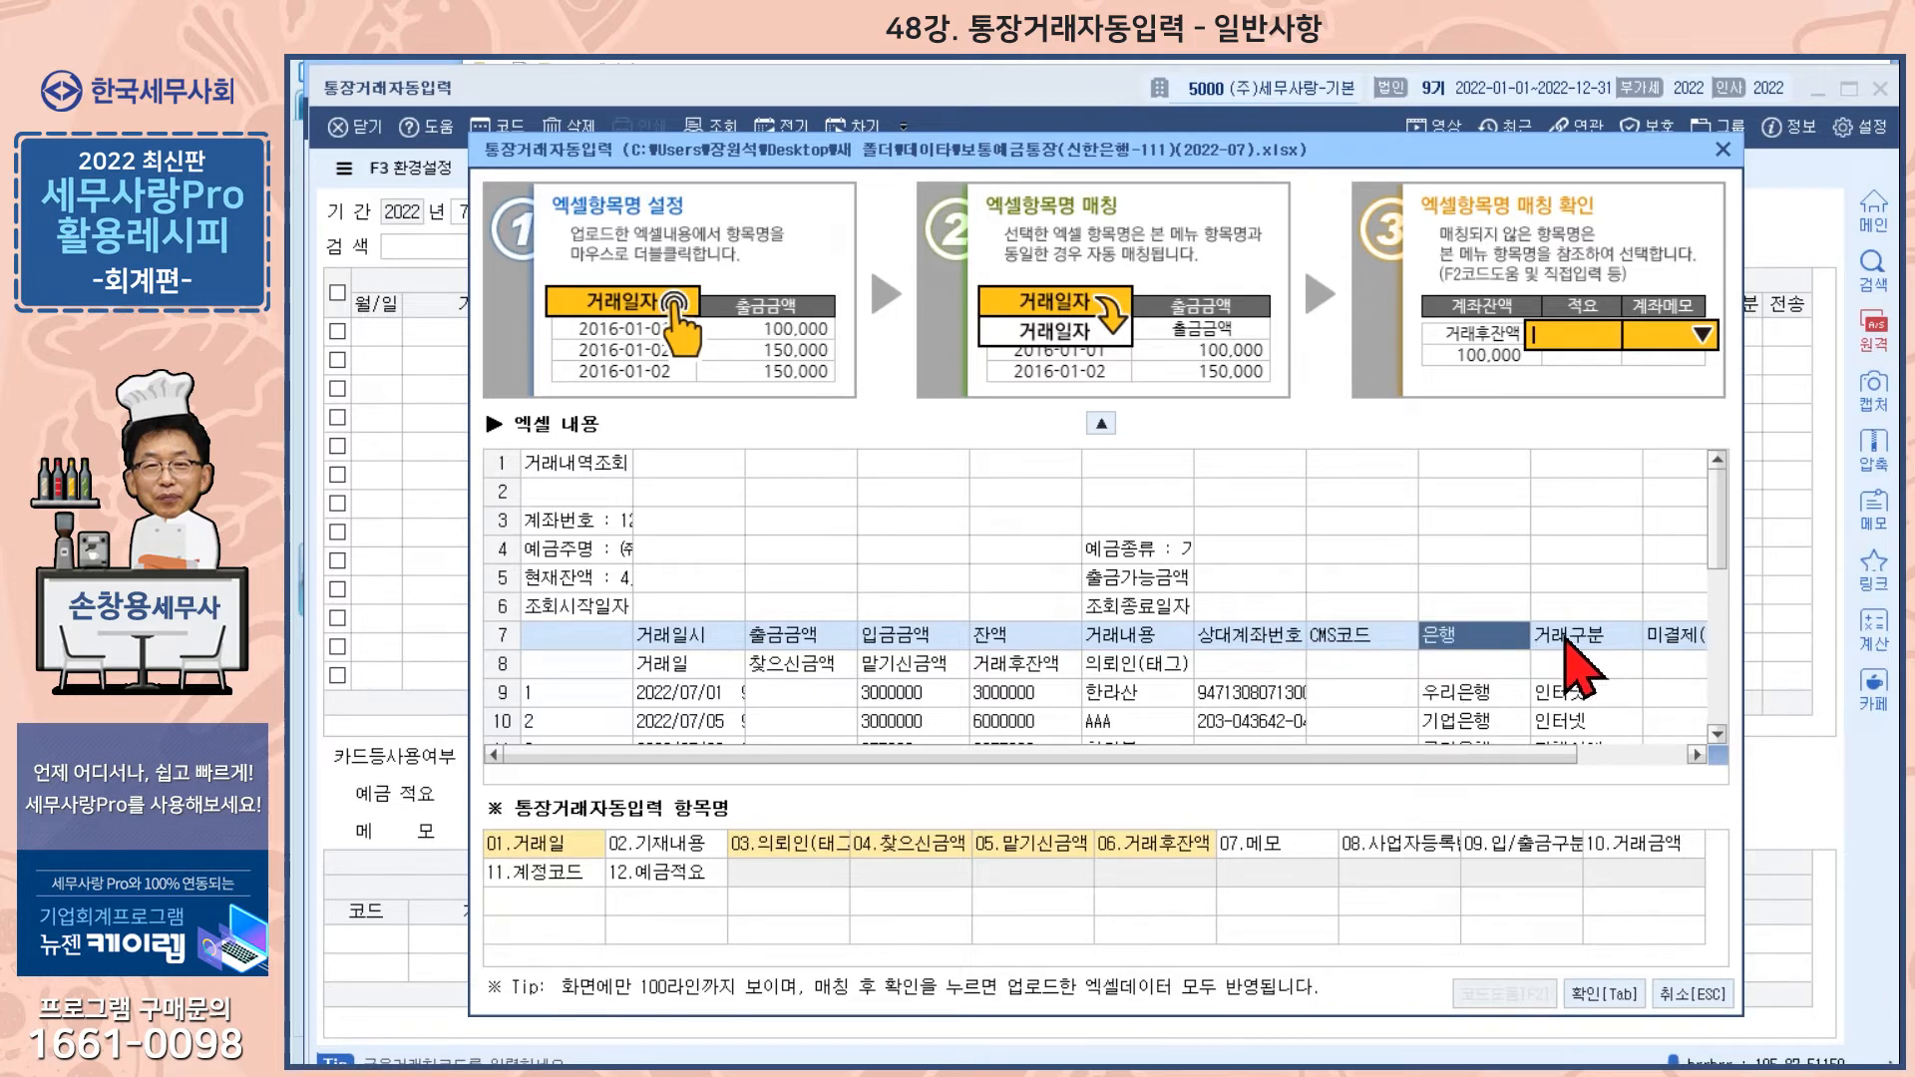
left_click(1571, 647)
left_click(1691, 639)
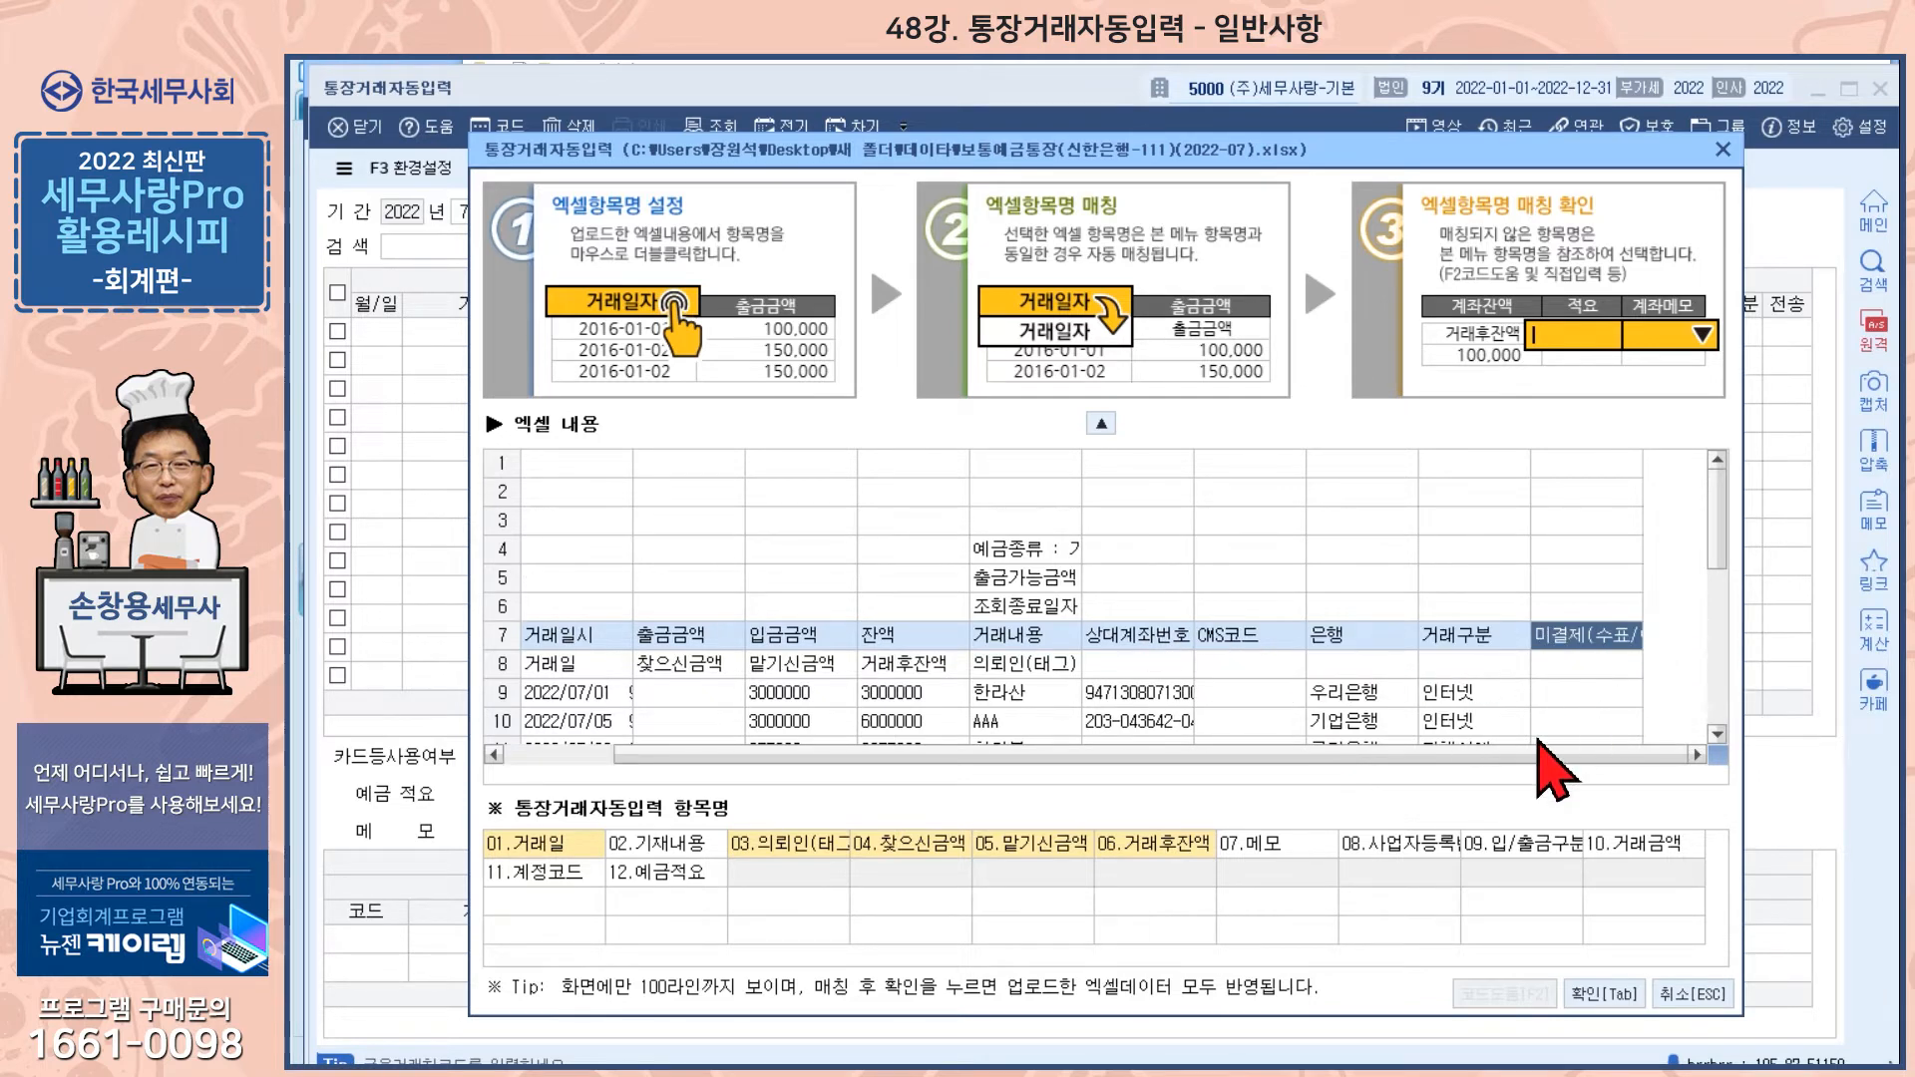
left_click_drag(1247, 755, 1087, 760)
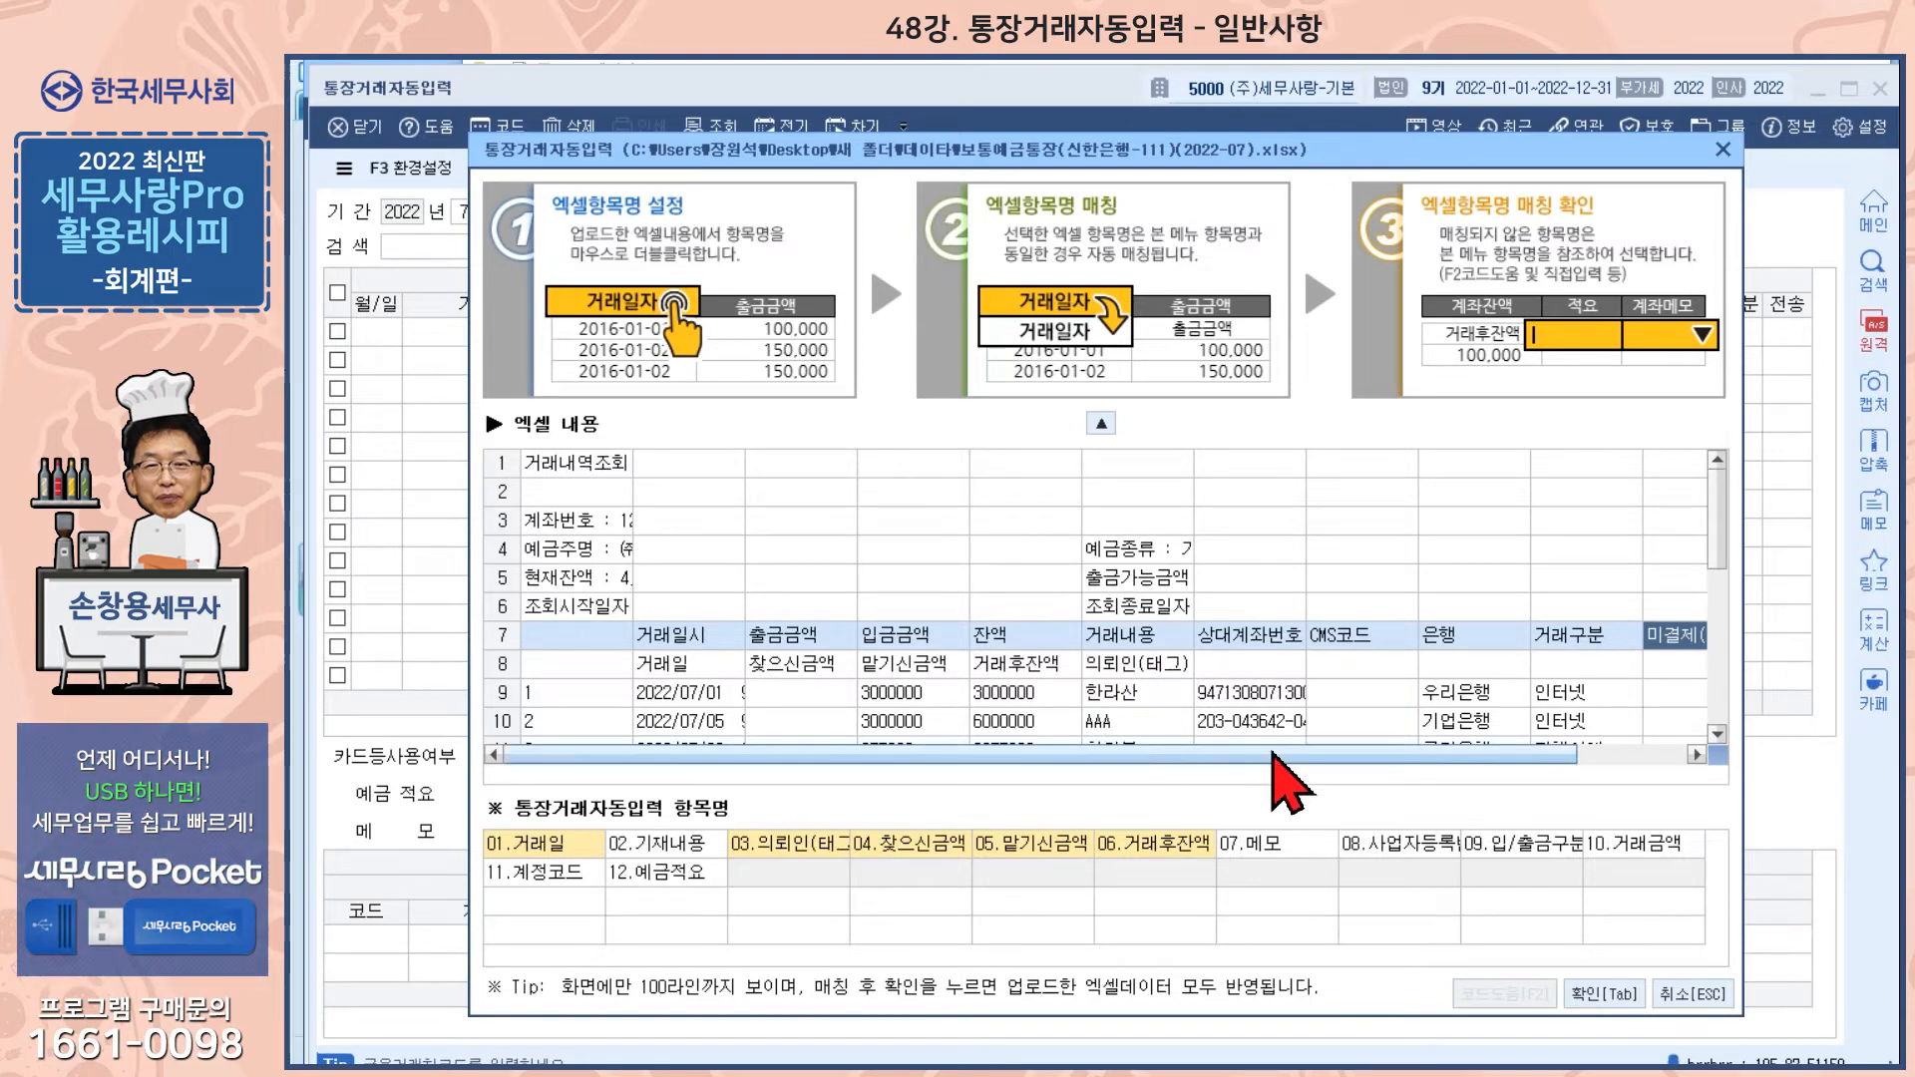
left_click(1604, 994)
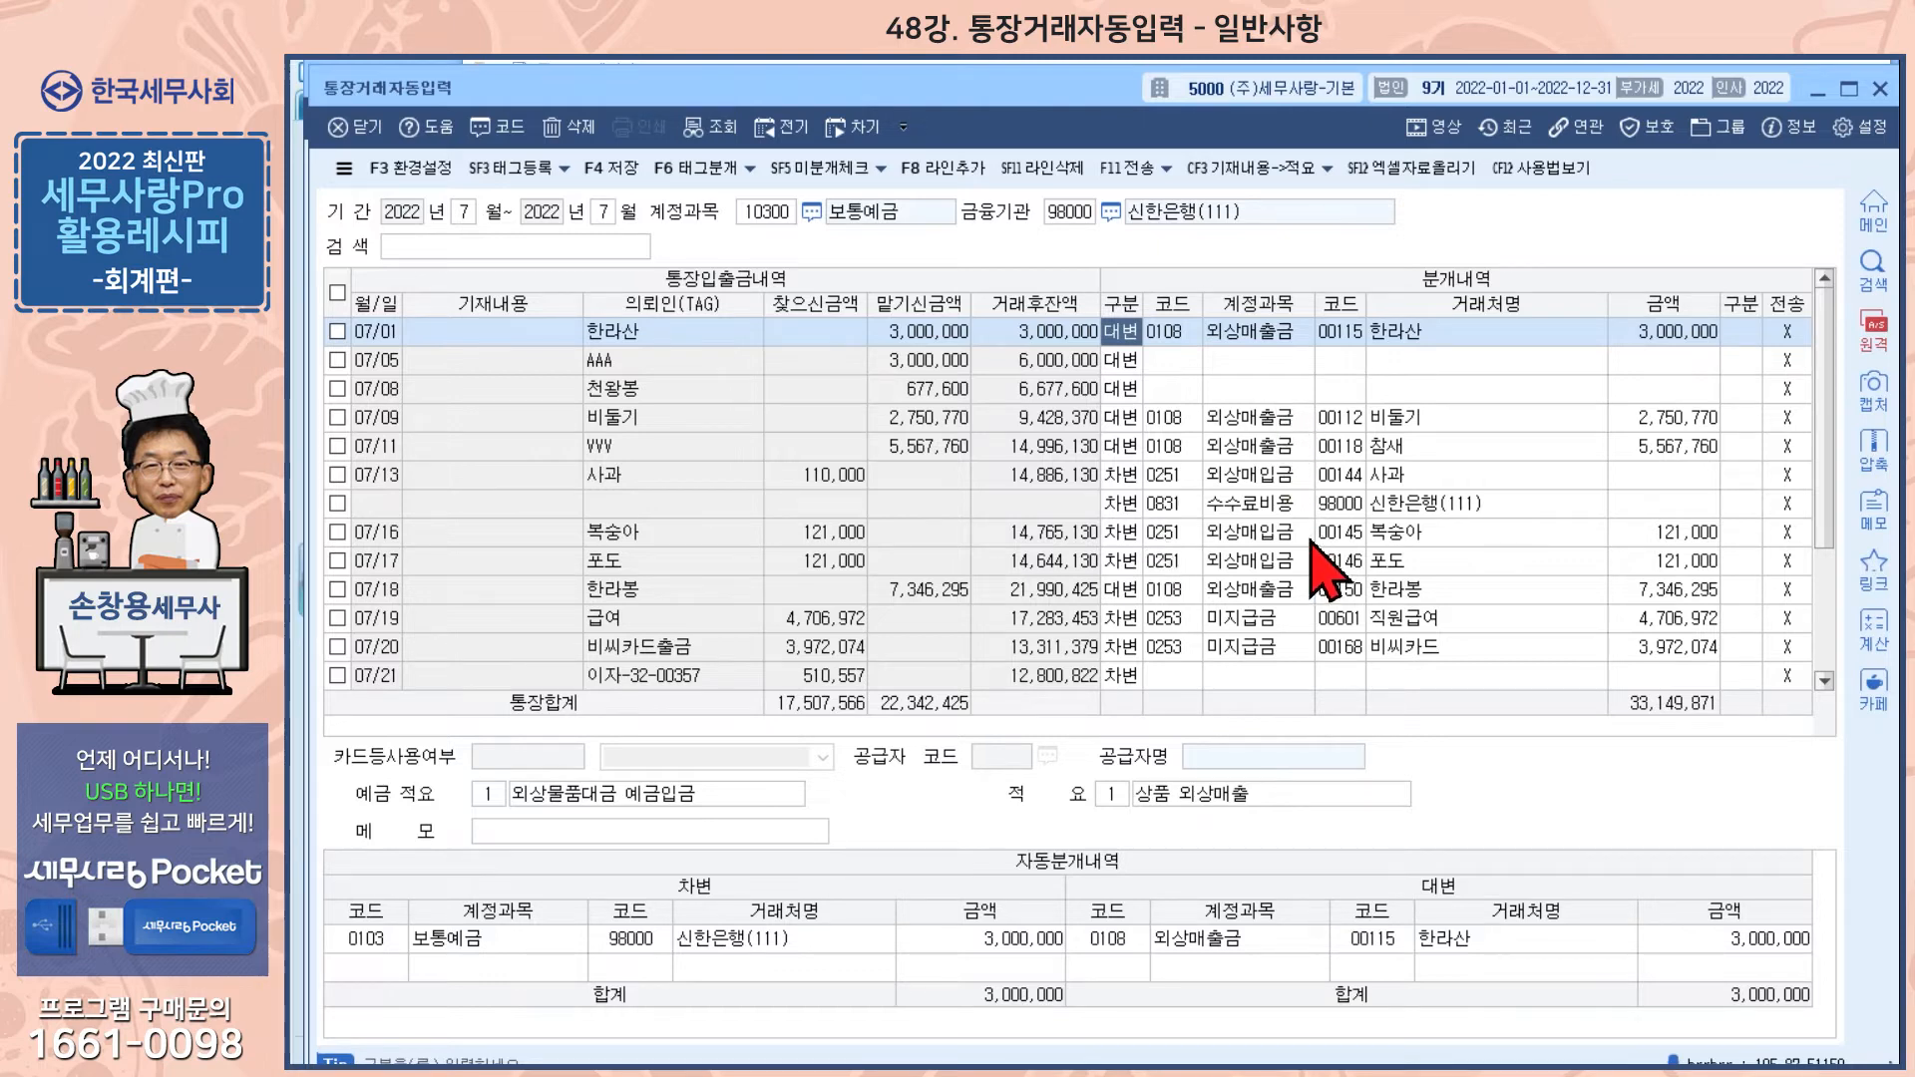
- Open the tag registration (태그등록) list and examine the journal entry set up for the 한라산 tag
mouse_move(1833, 403)
left_mouse_down()
mouse_move(1845, 619)
mouse_move(1808, 392)
left_mouse_up()
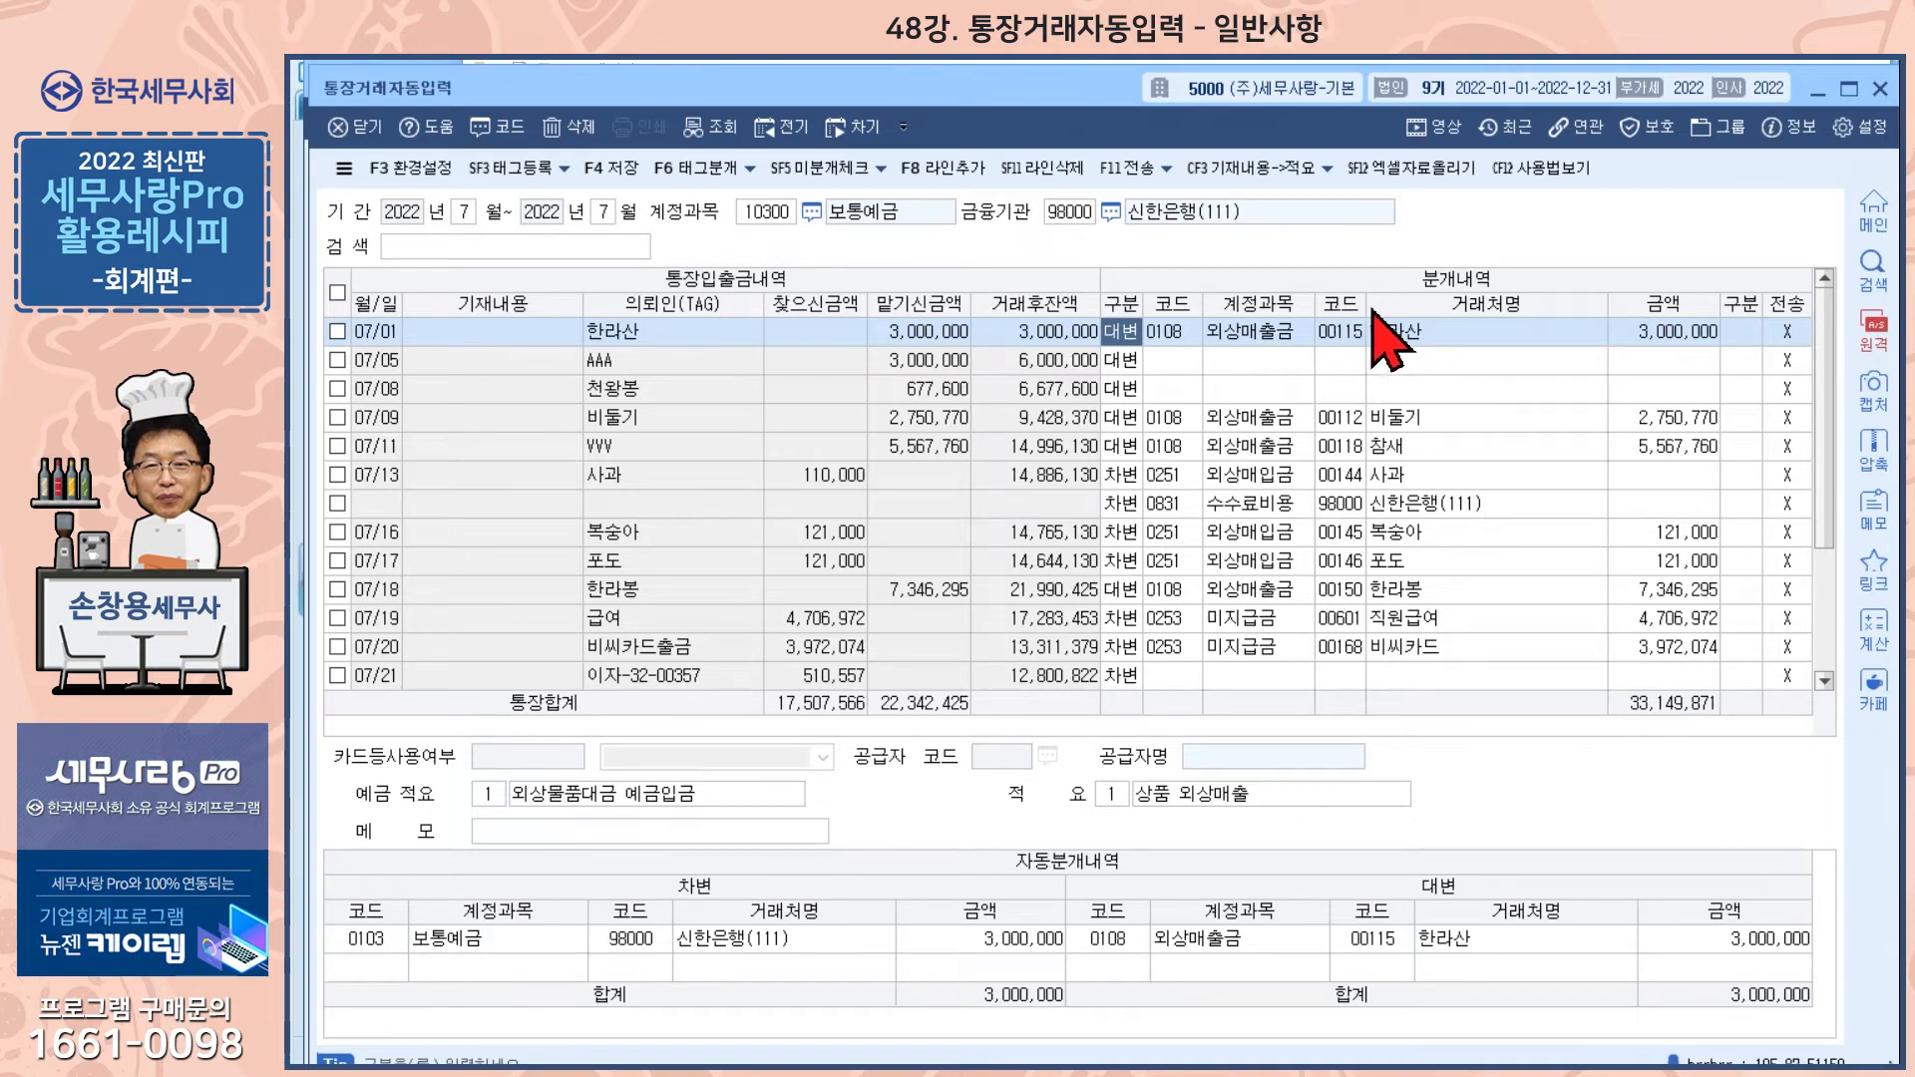
left_click(515, 171)
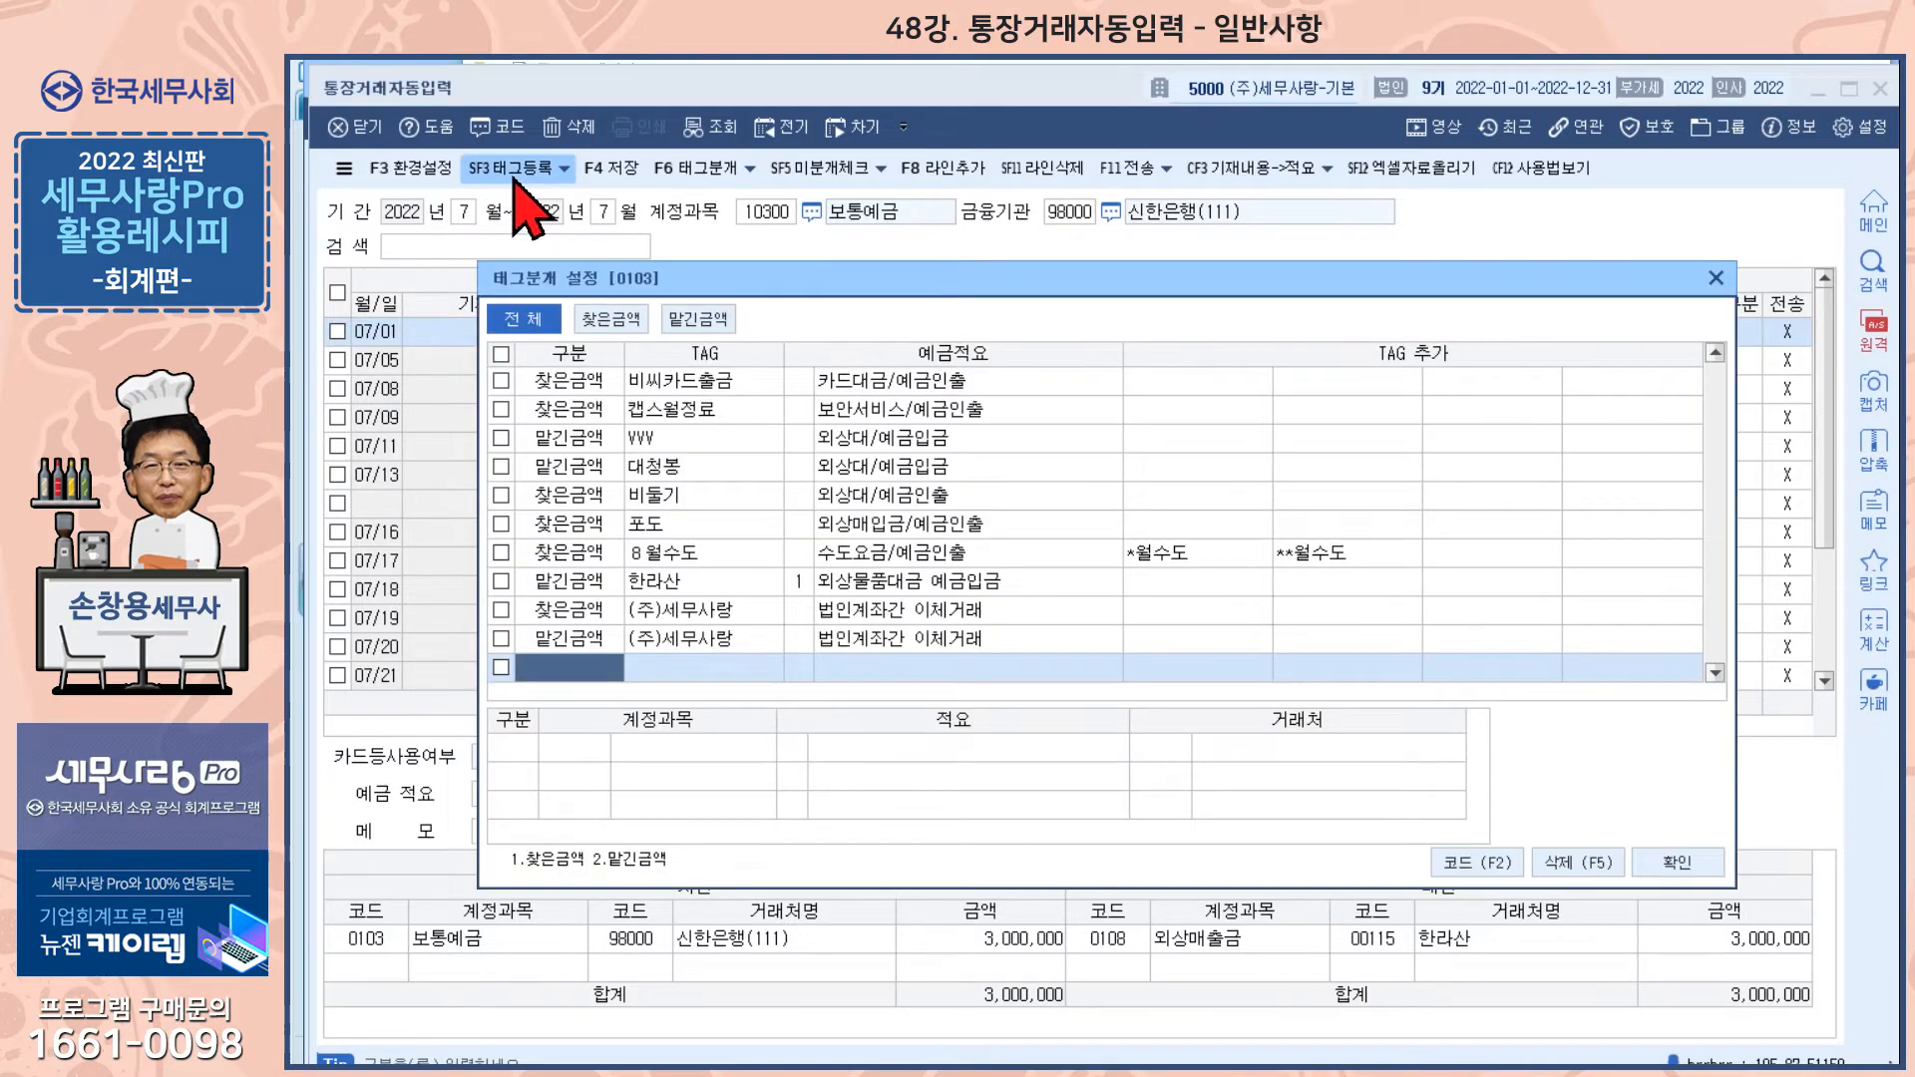
left_click_drag(1714, 614, 1709, 451)
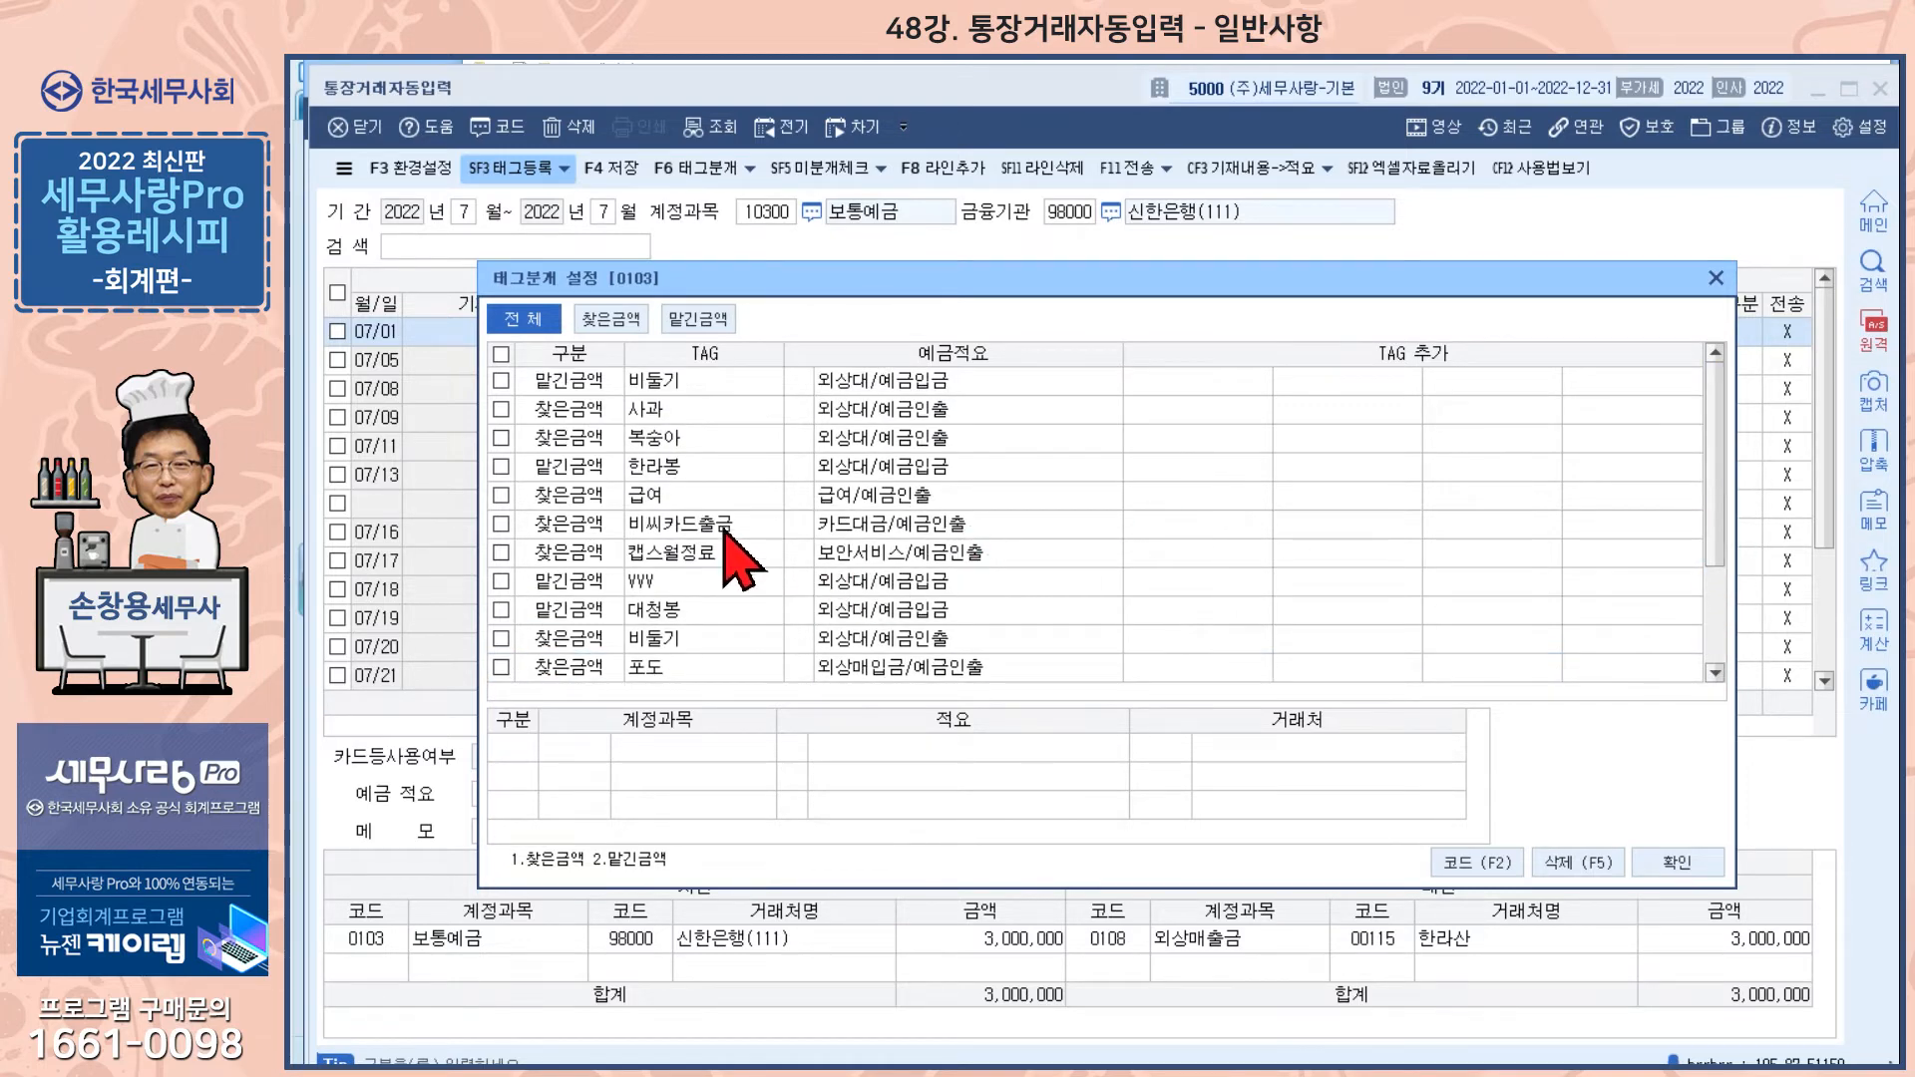
scroll(723, 558, "down", 1)
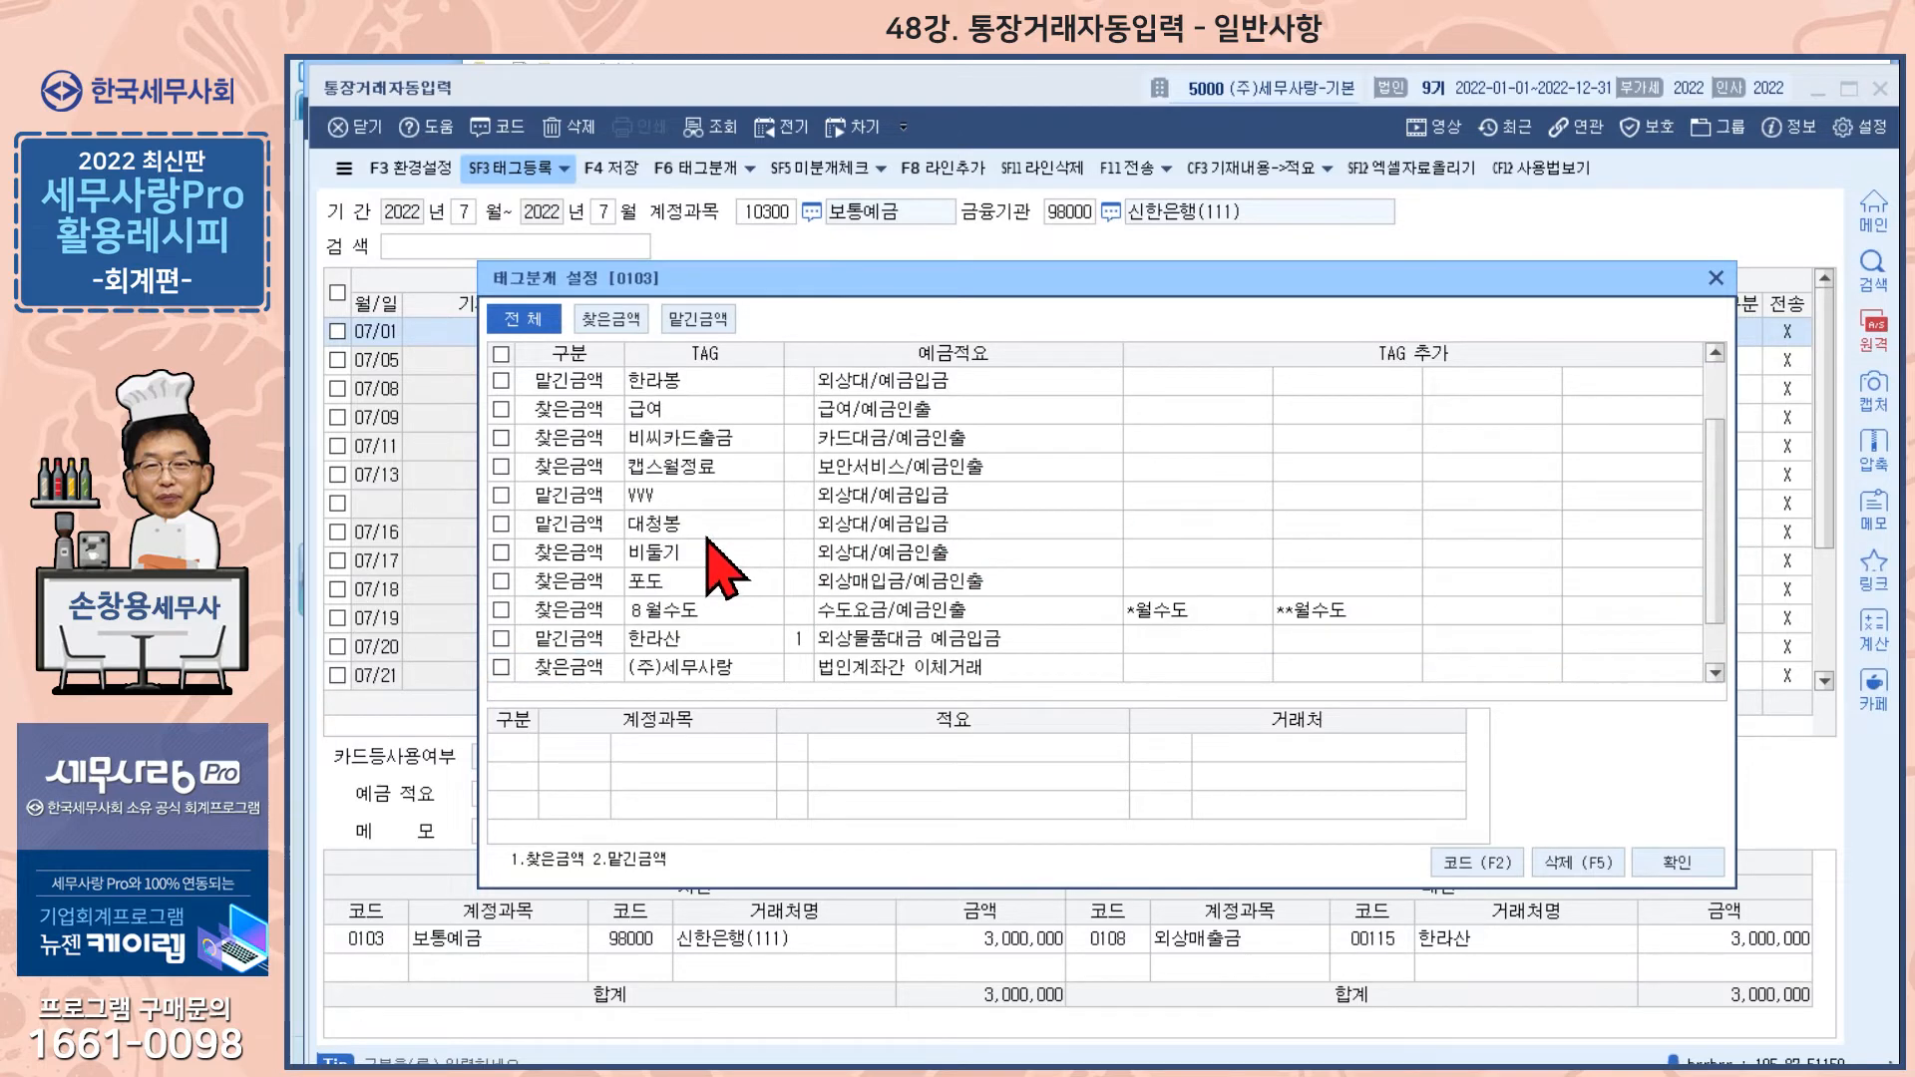
left_click(702, 639)
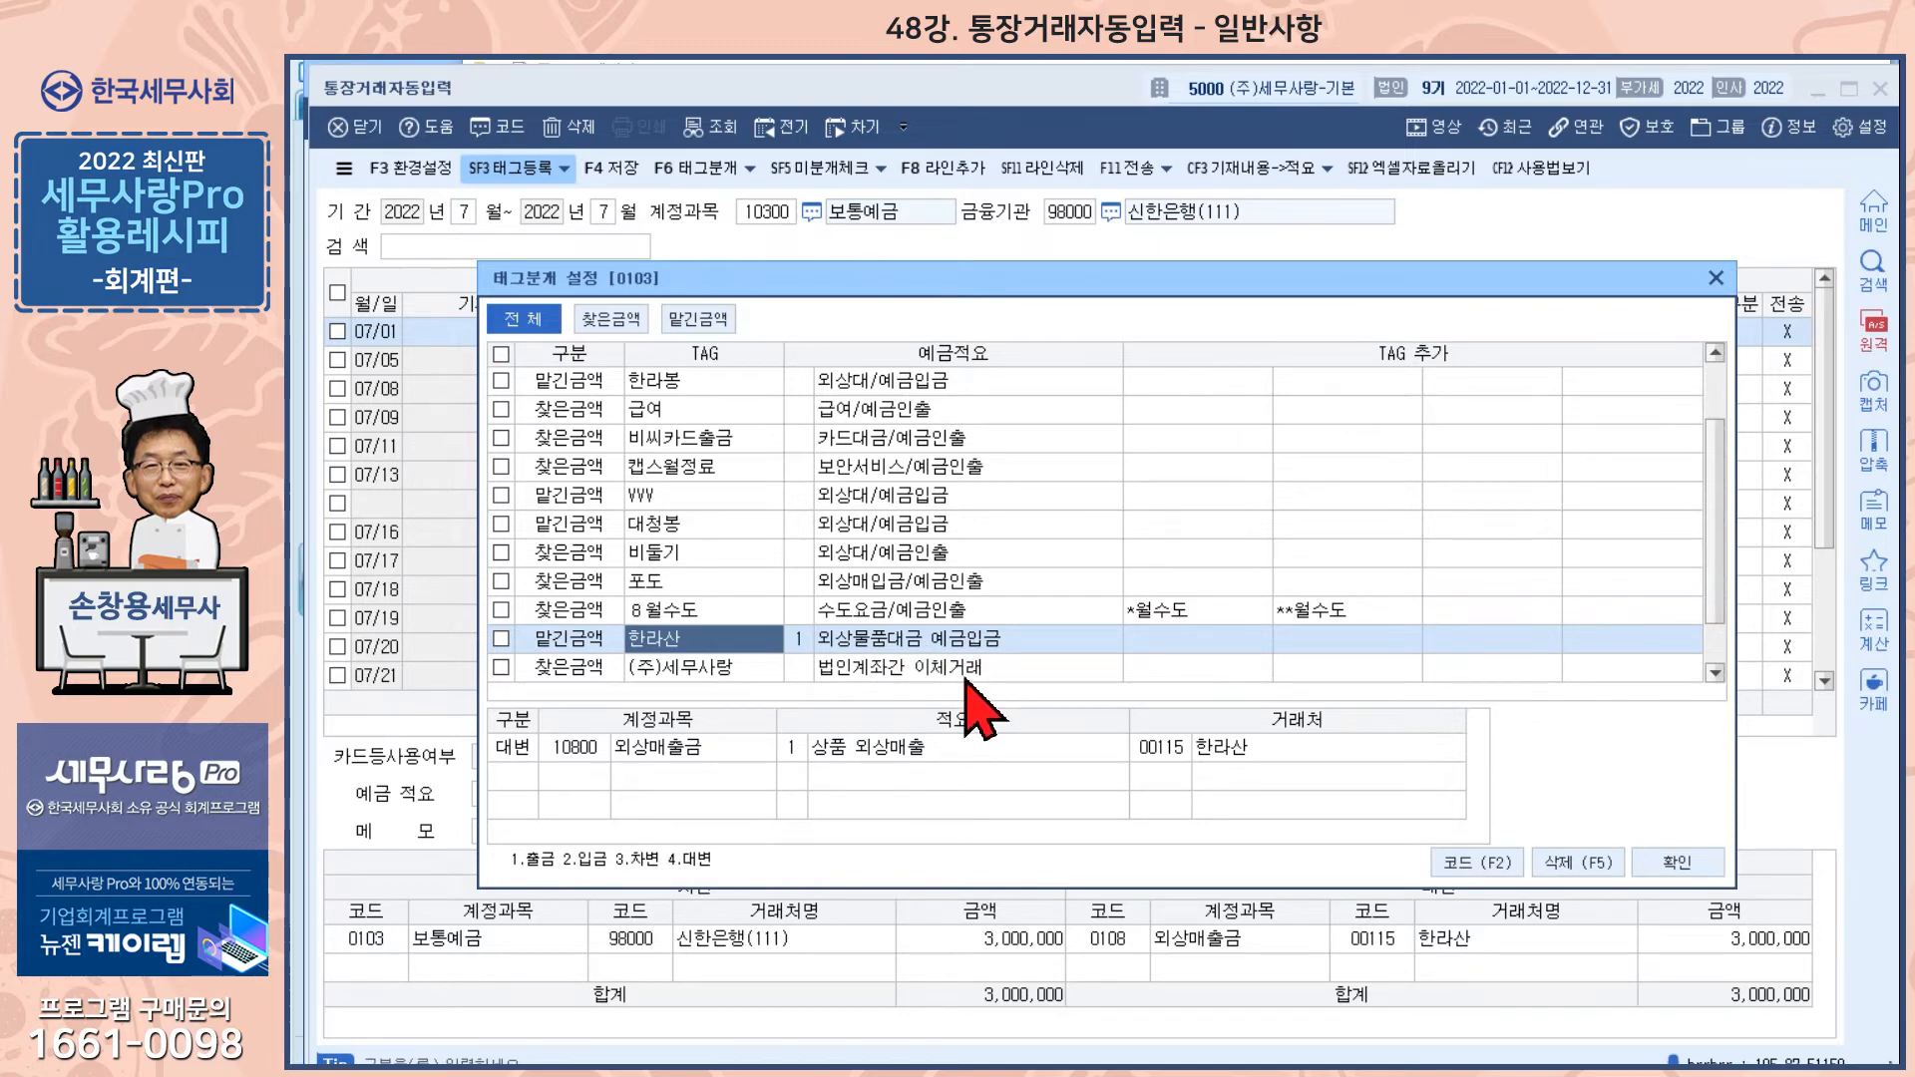
- Check the 한라산 tag's account and 거래처, close the tag settings and inspect the automatic entries for the 07/09 비둘기 and 07/11 transactions
left_click(578, 755)
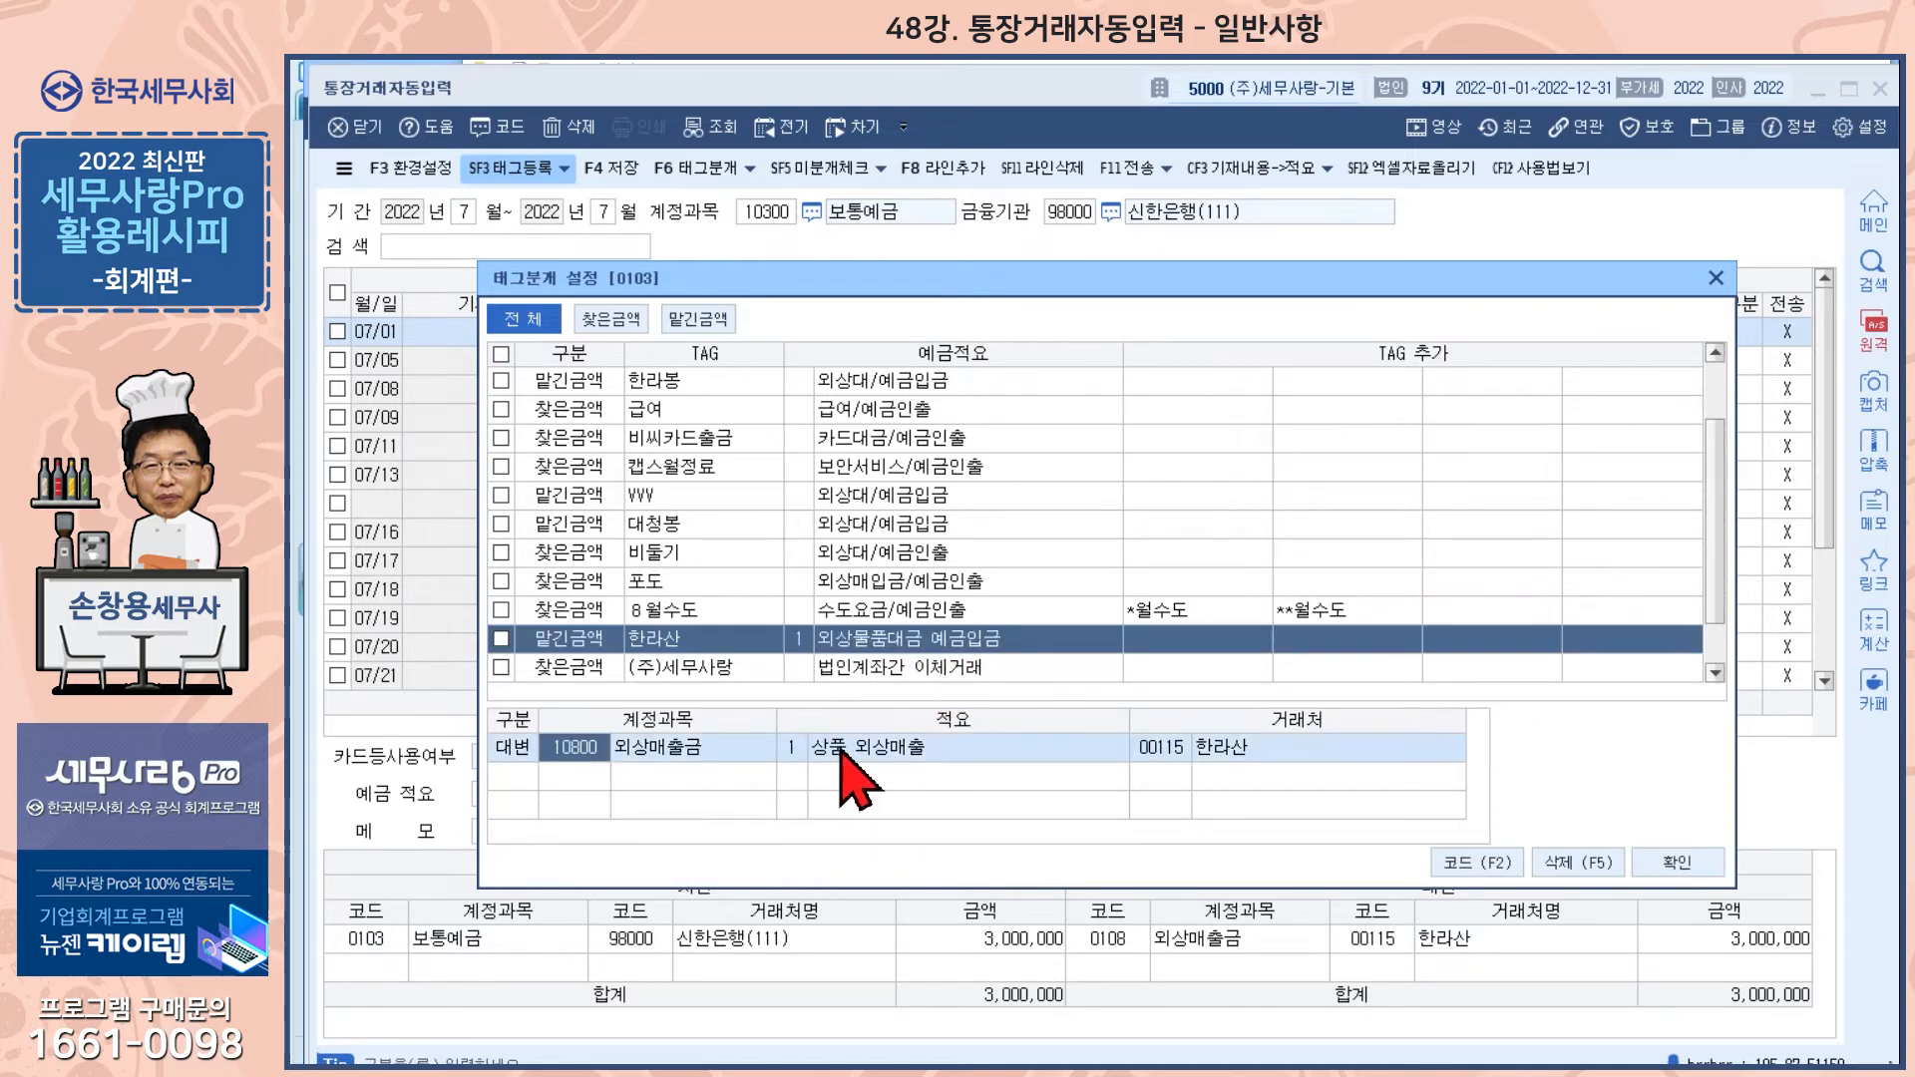
left_click(1221, 755)
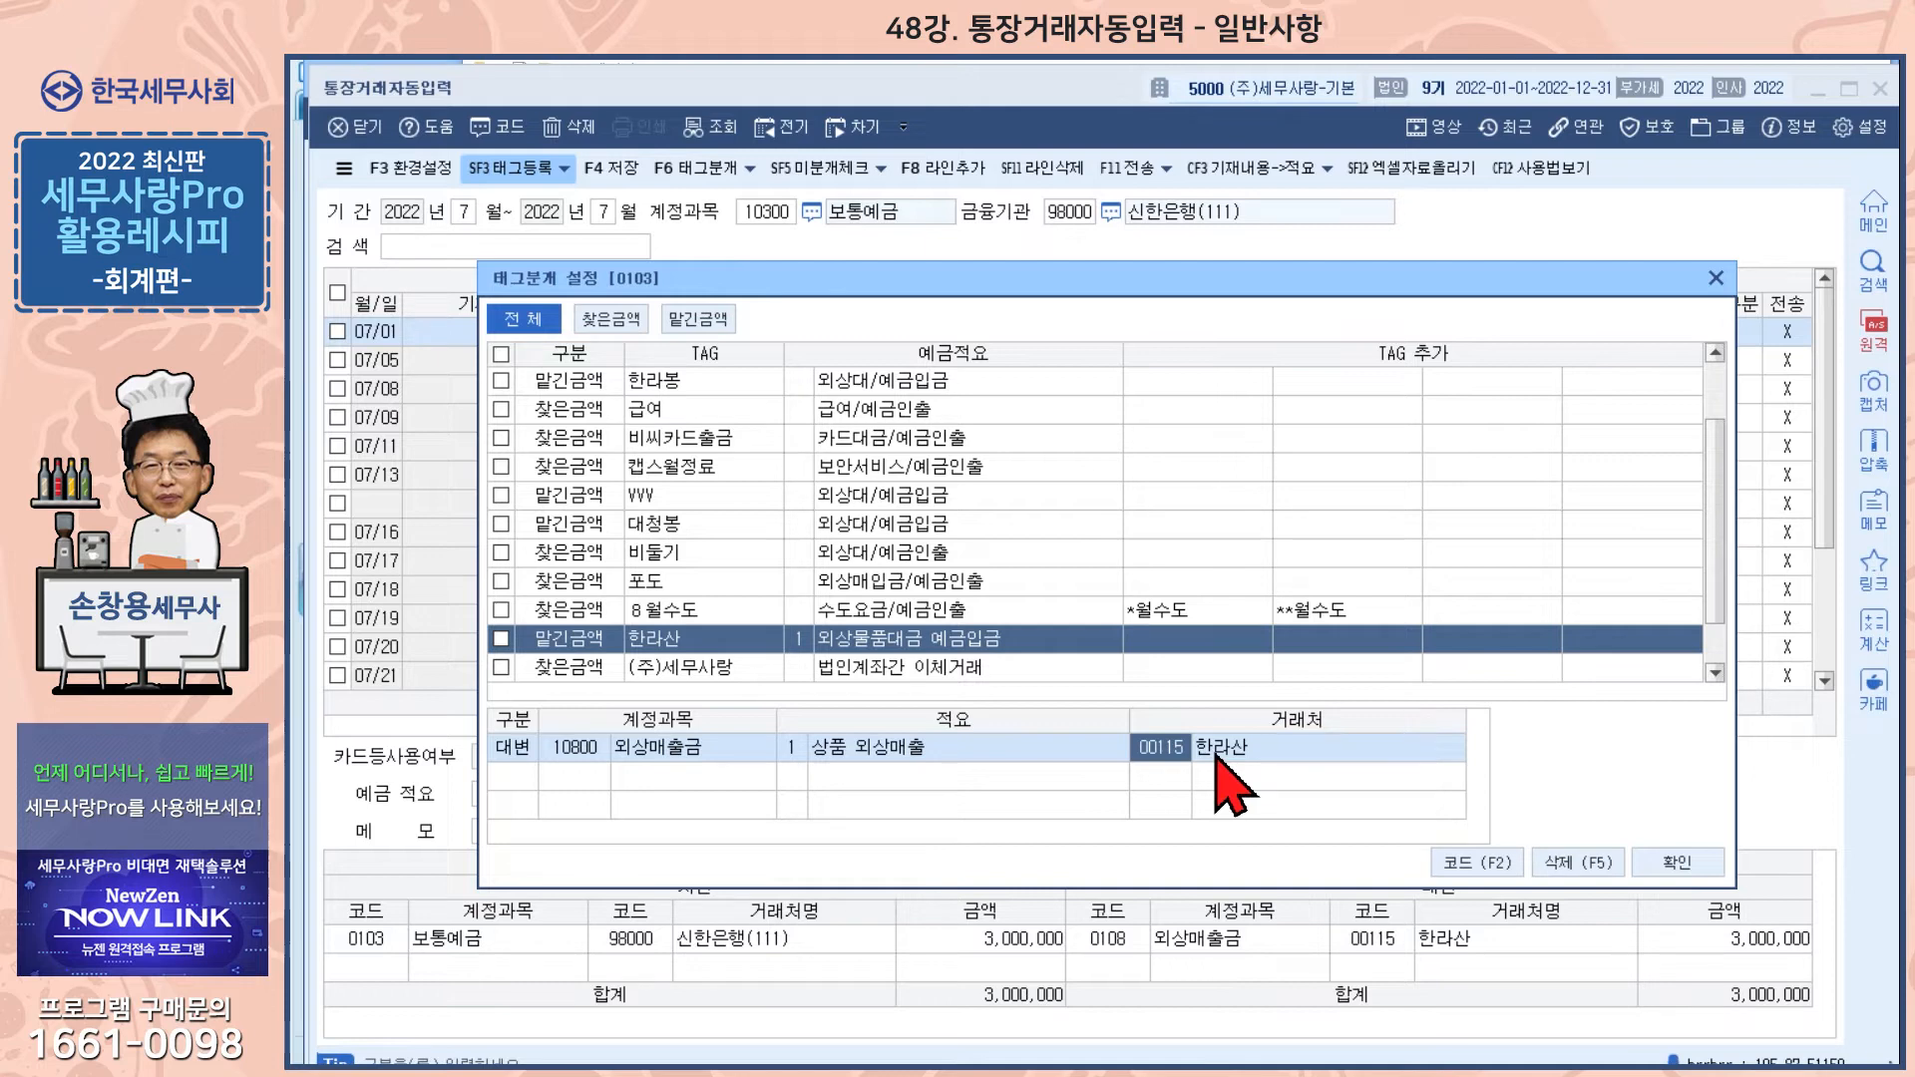
left_click(1693, 874)
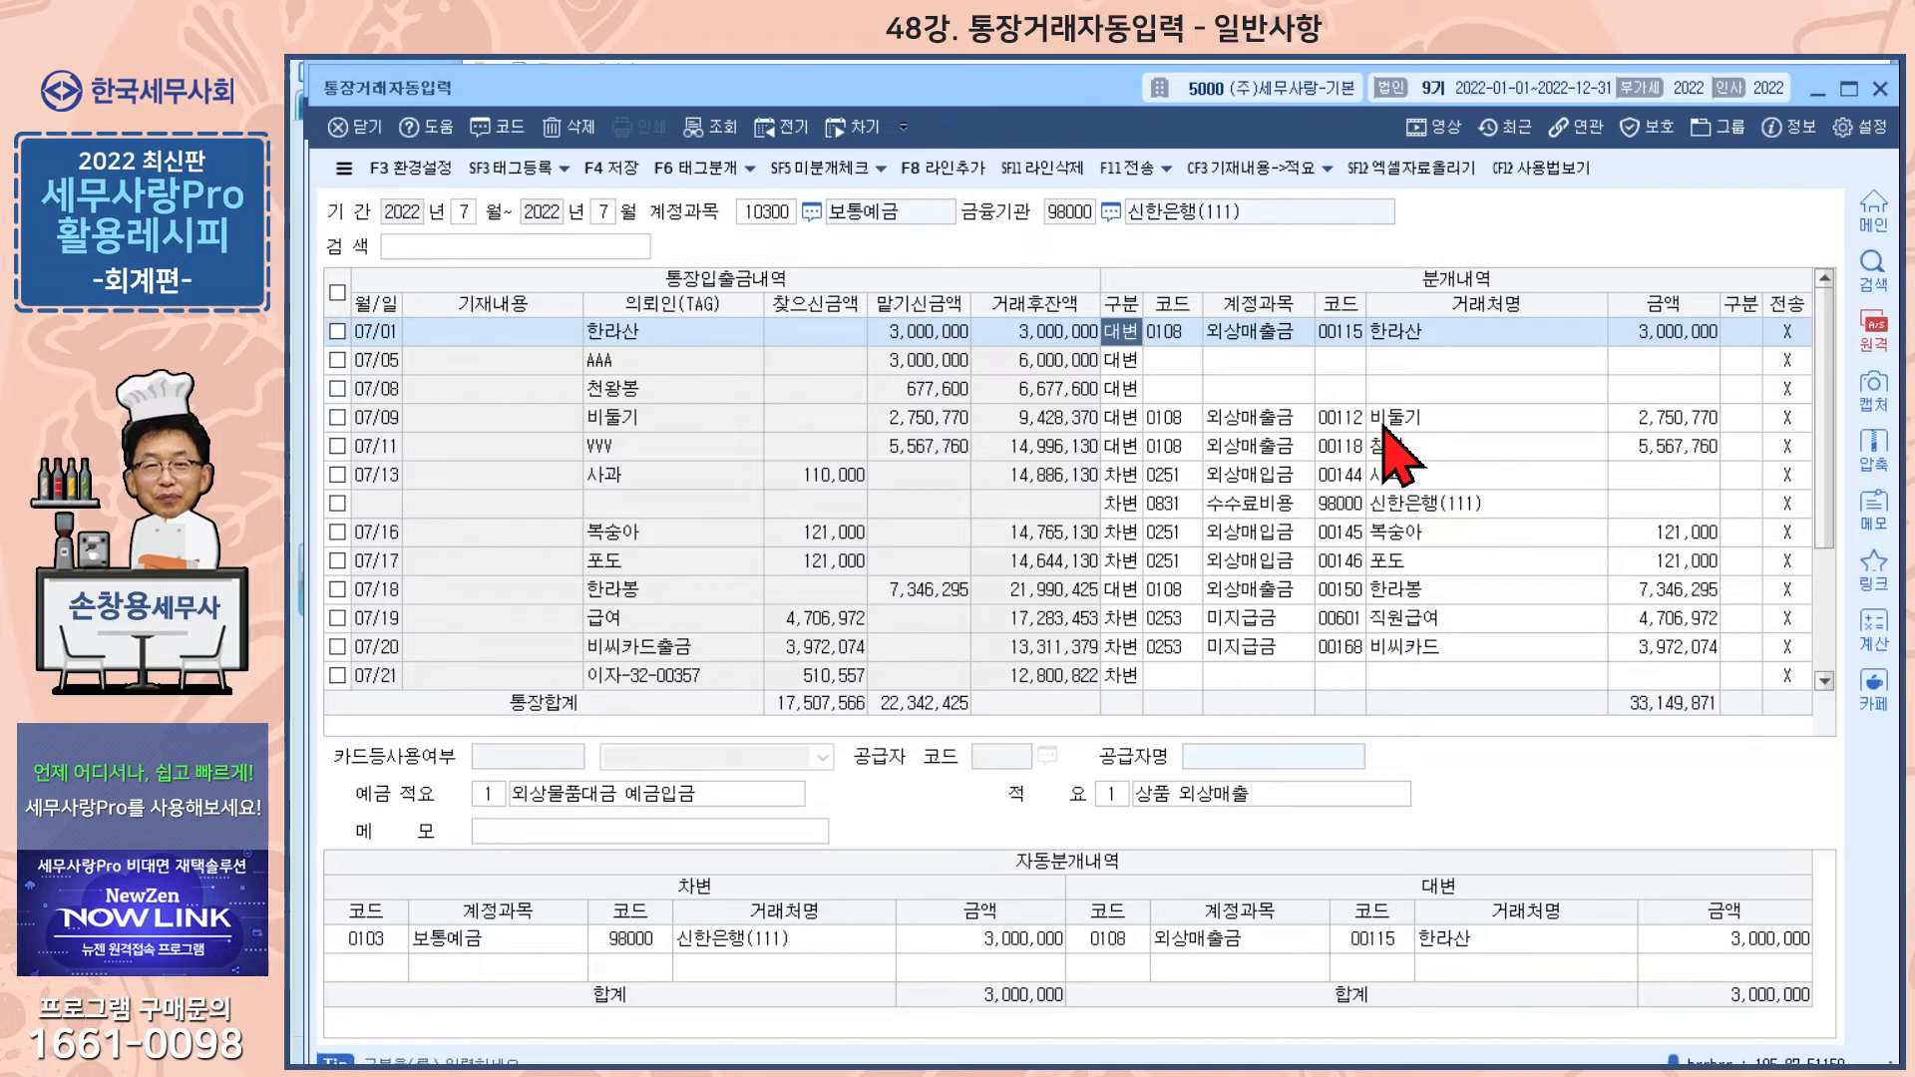
left_click(1402, 419)
left_click(1395, 447)
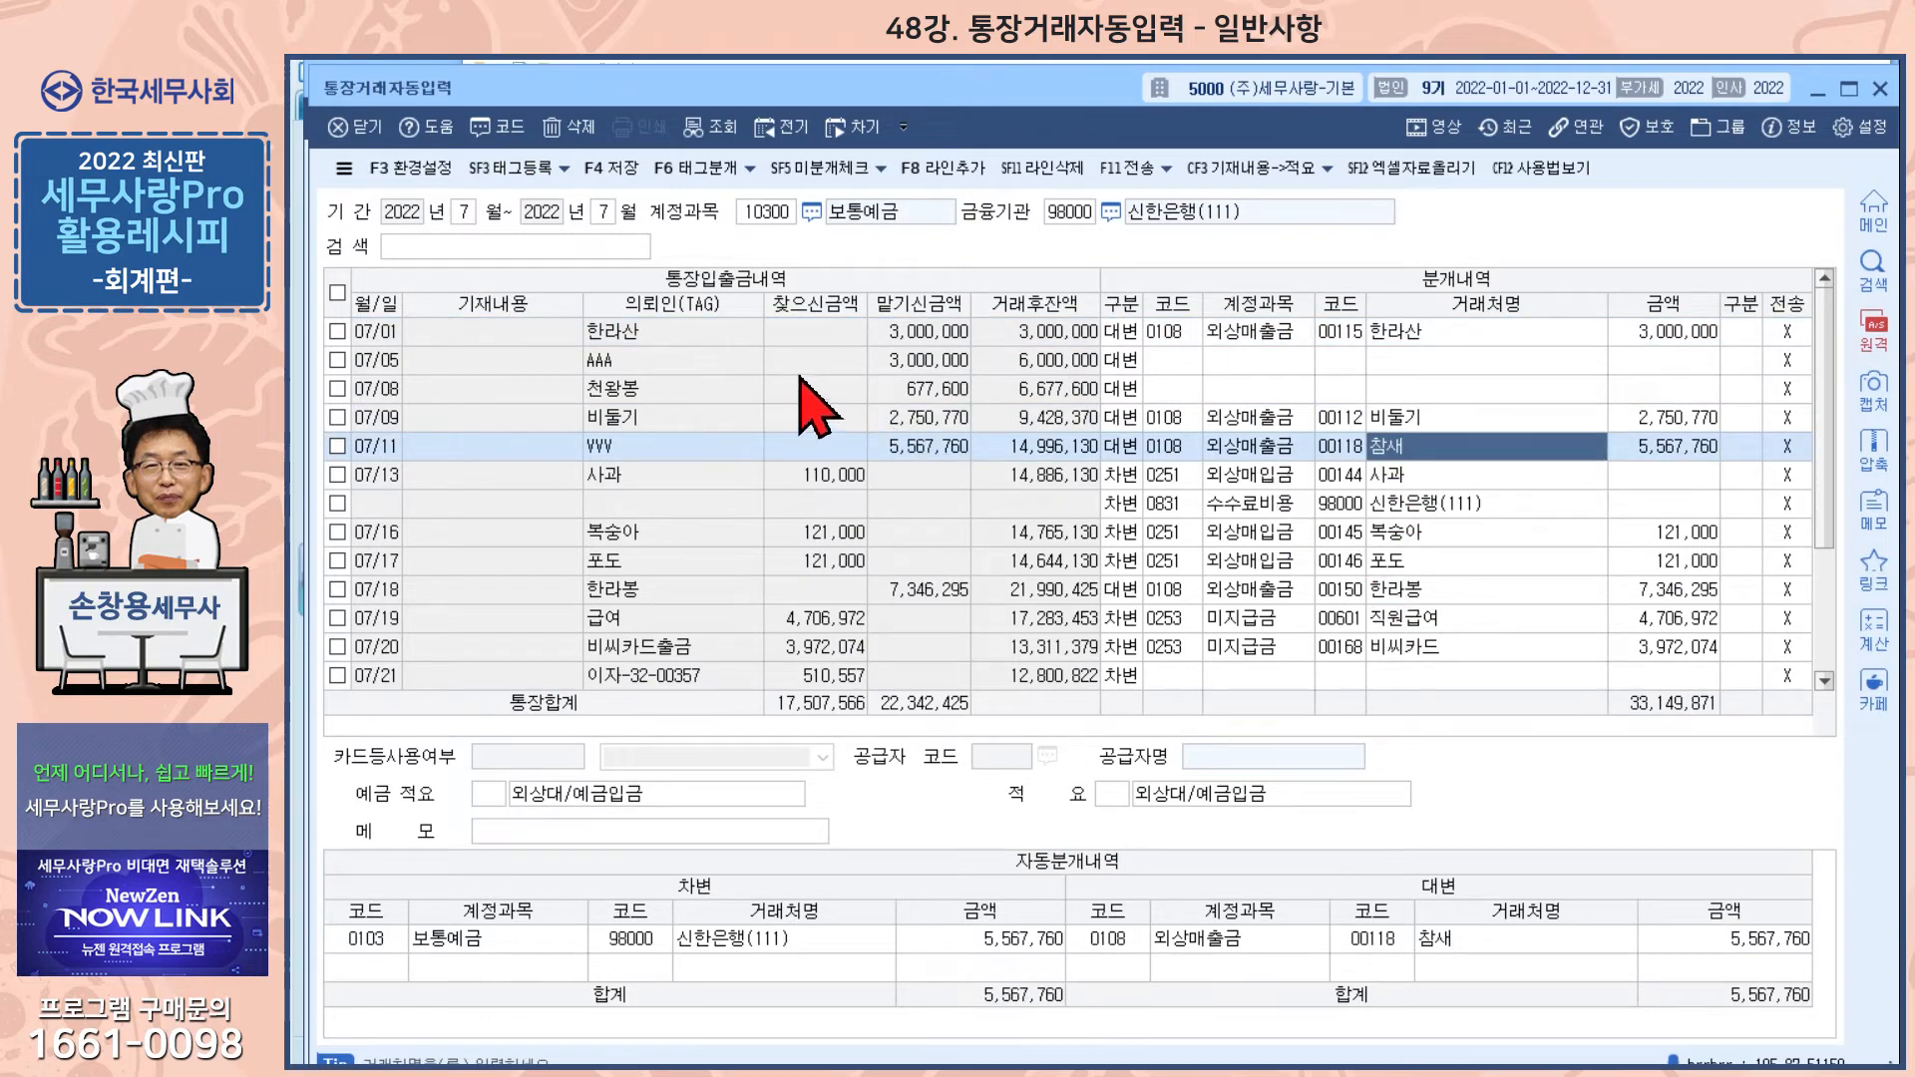
- For the unmatched 07/05 AAA deposit, search 거래처등록 for AAA and return to the bank transactions
left_click(1150, 365)
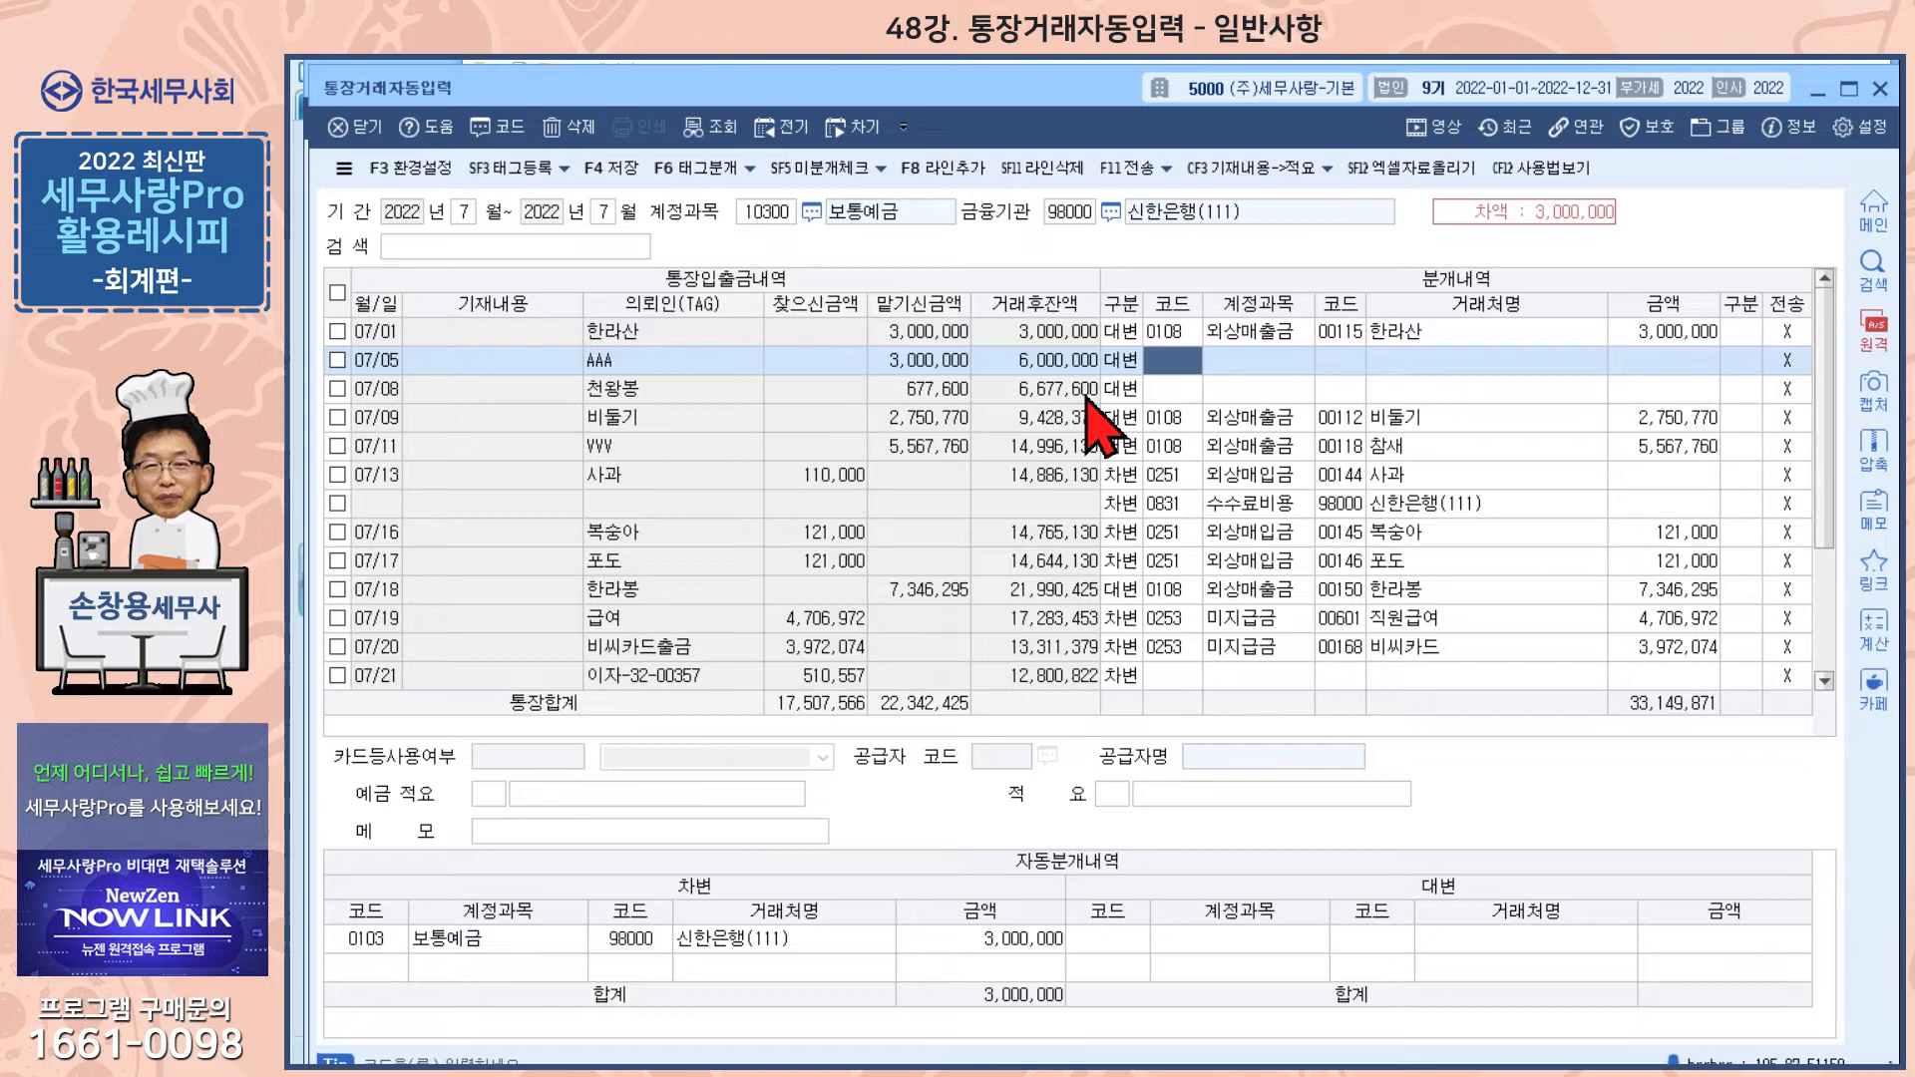
key("Escape")
left_click(1520, 719)
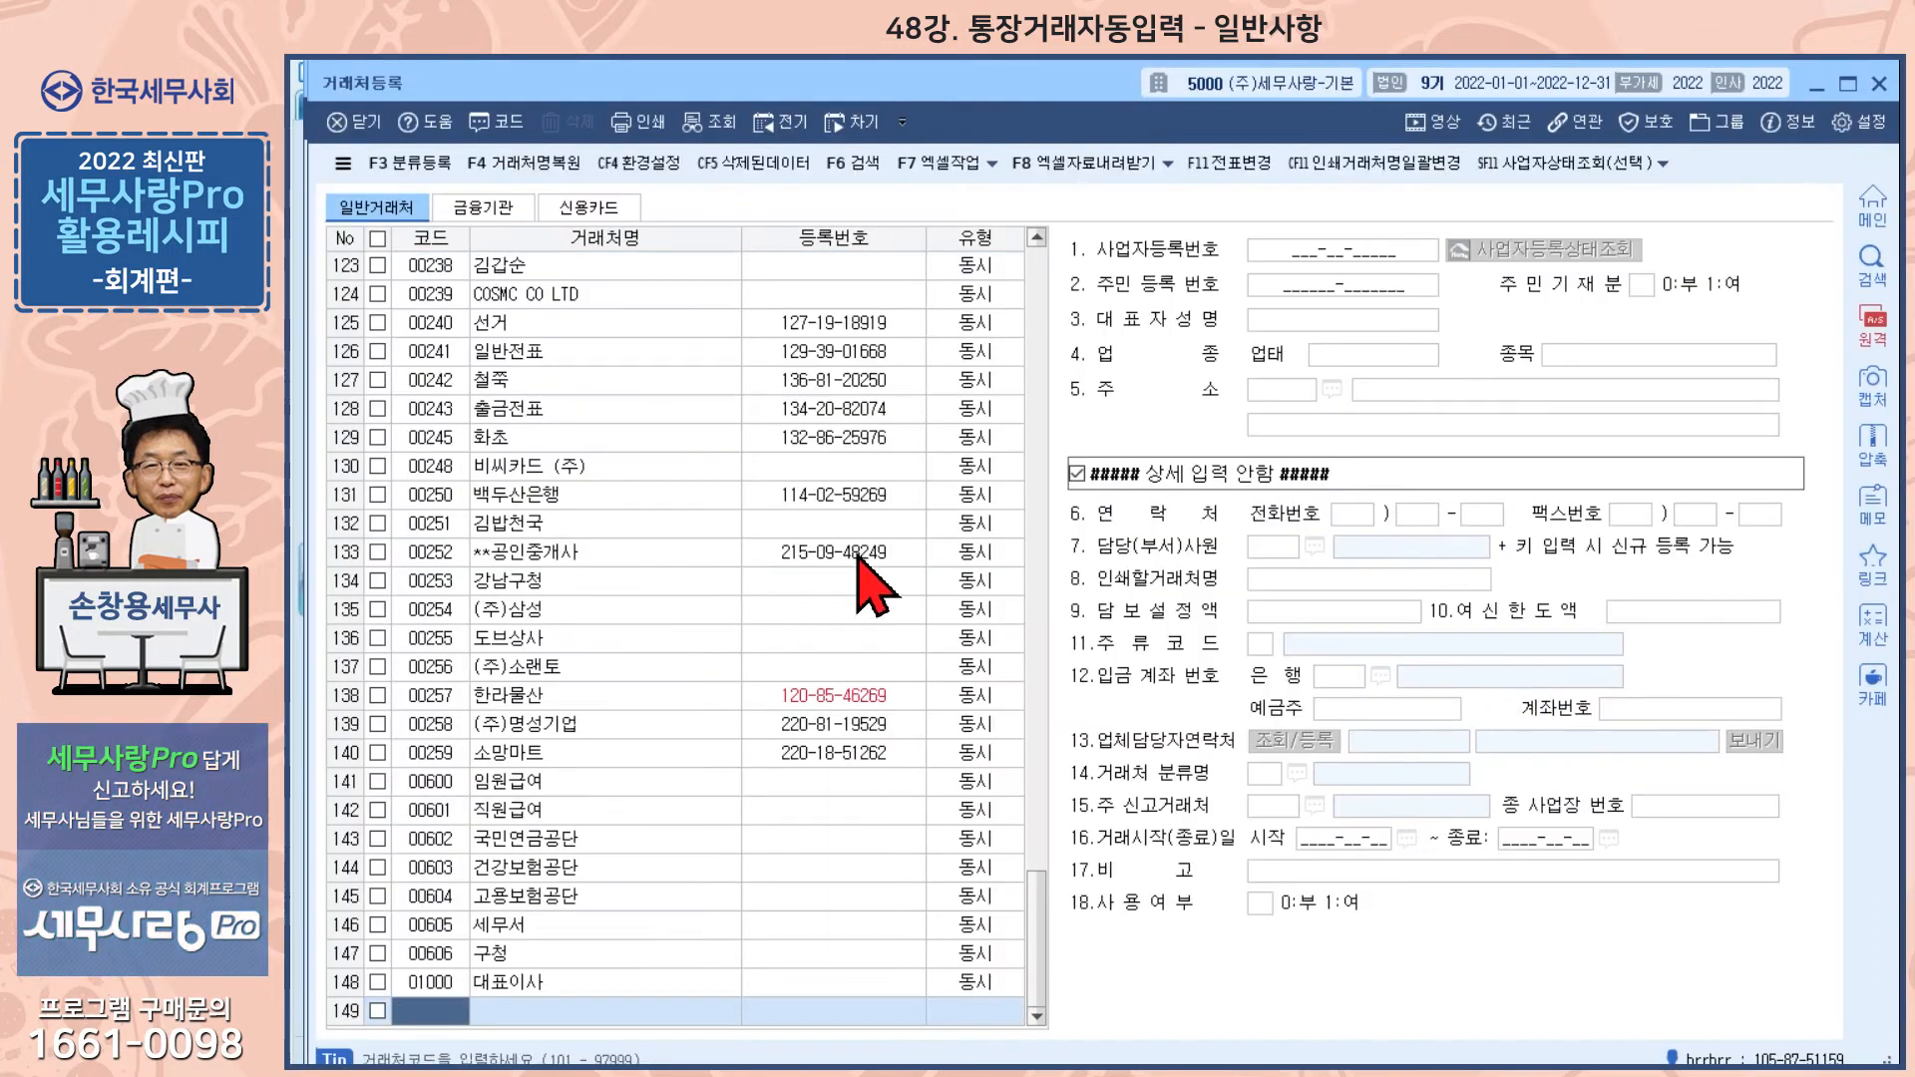
right_click(630, 437)
left_click(690, 443)
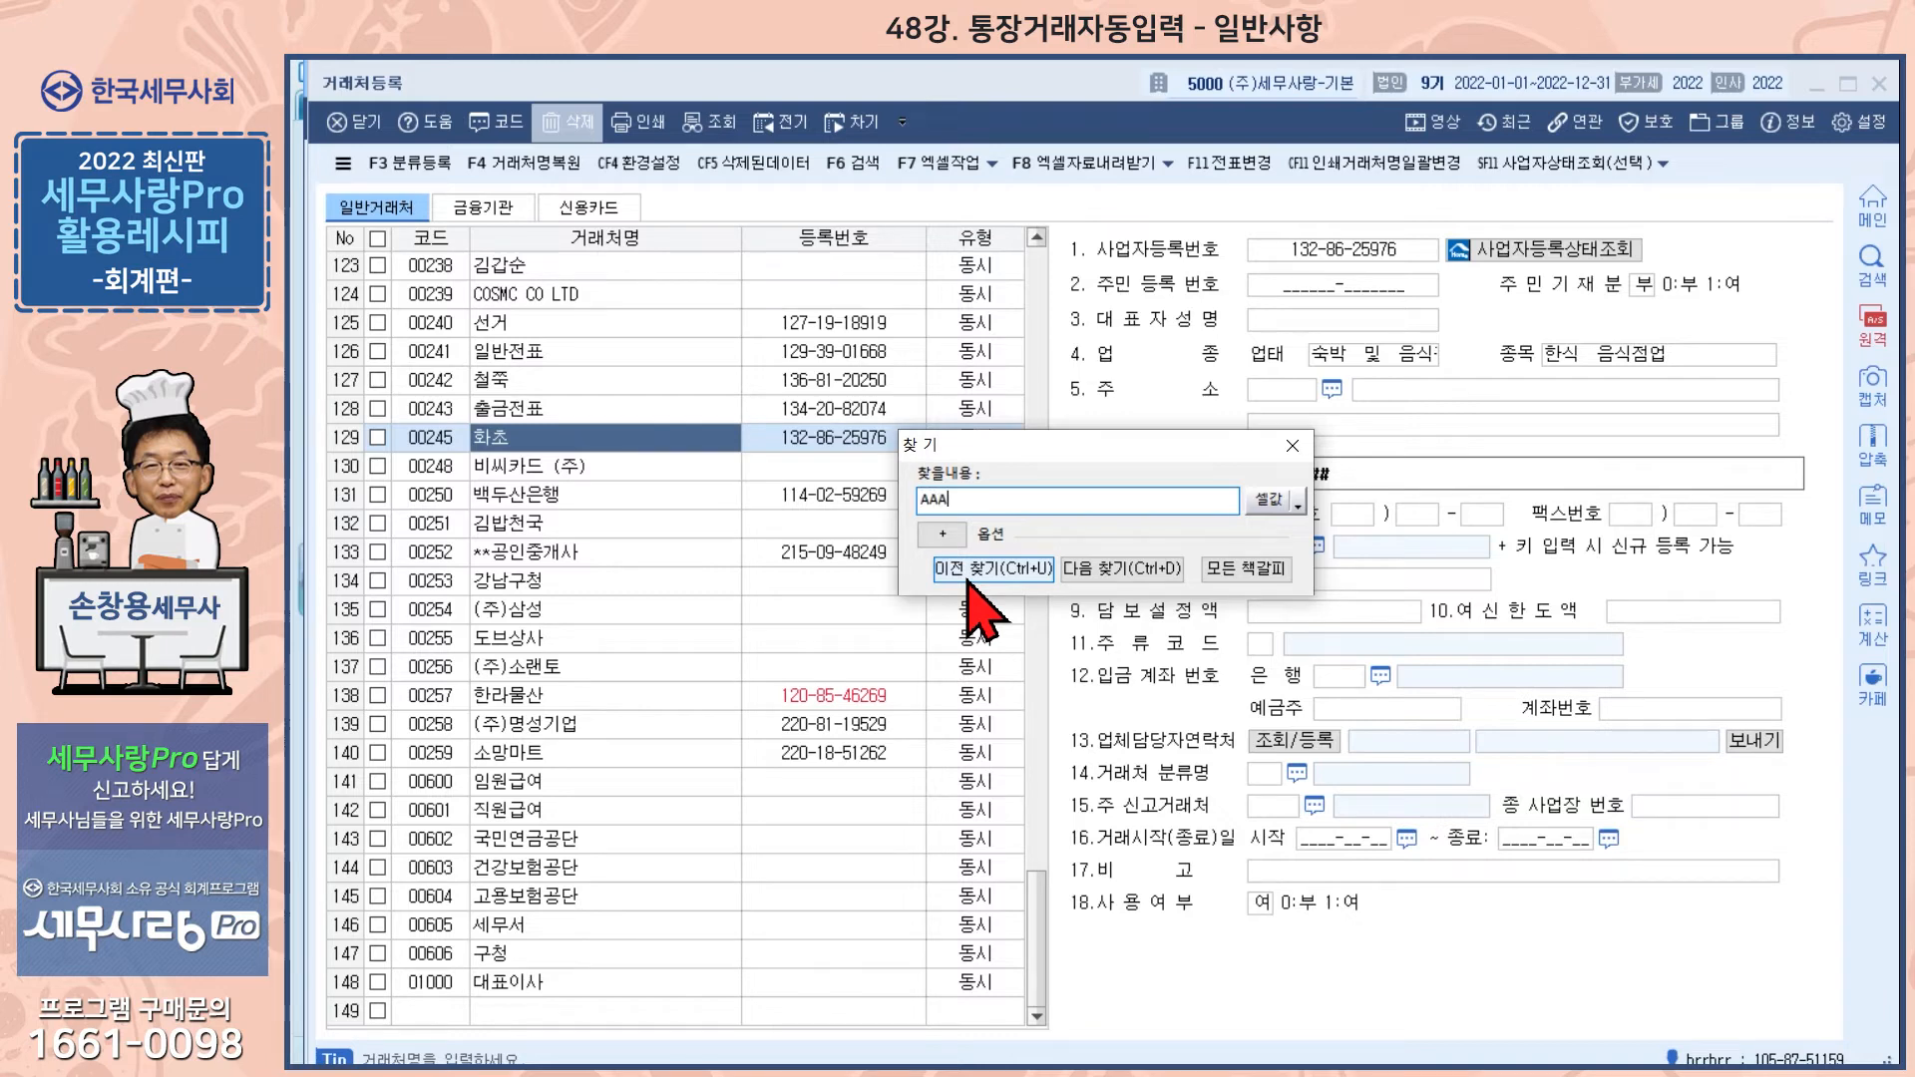
left_click(970, 572)
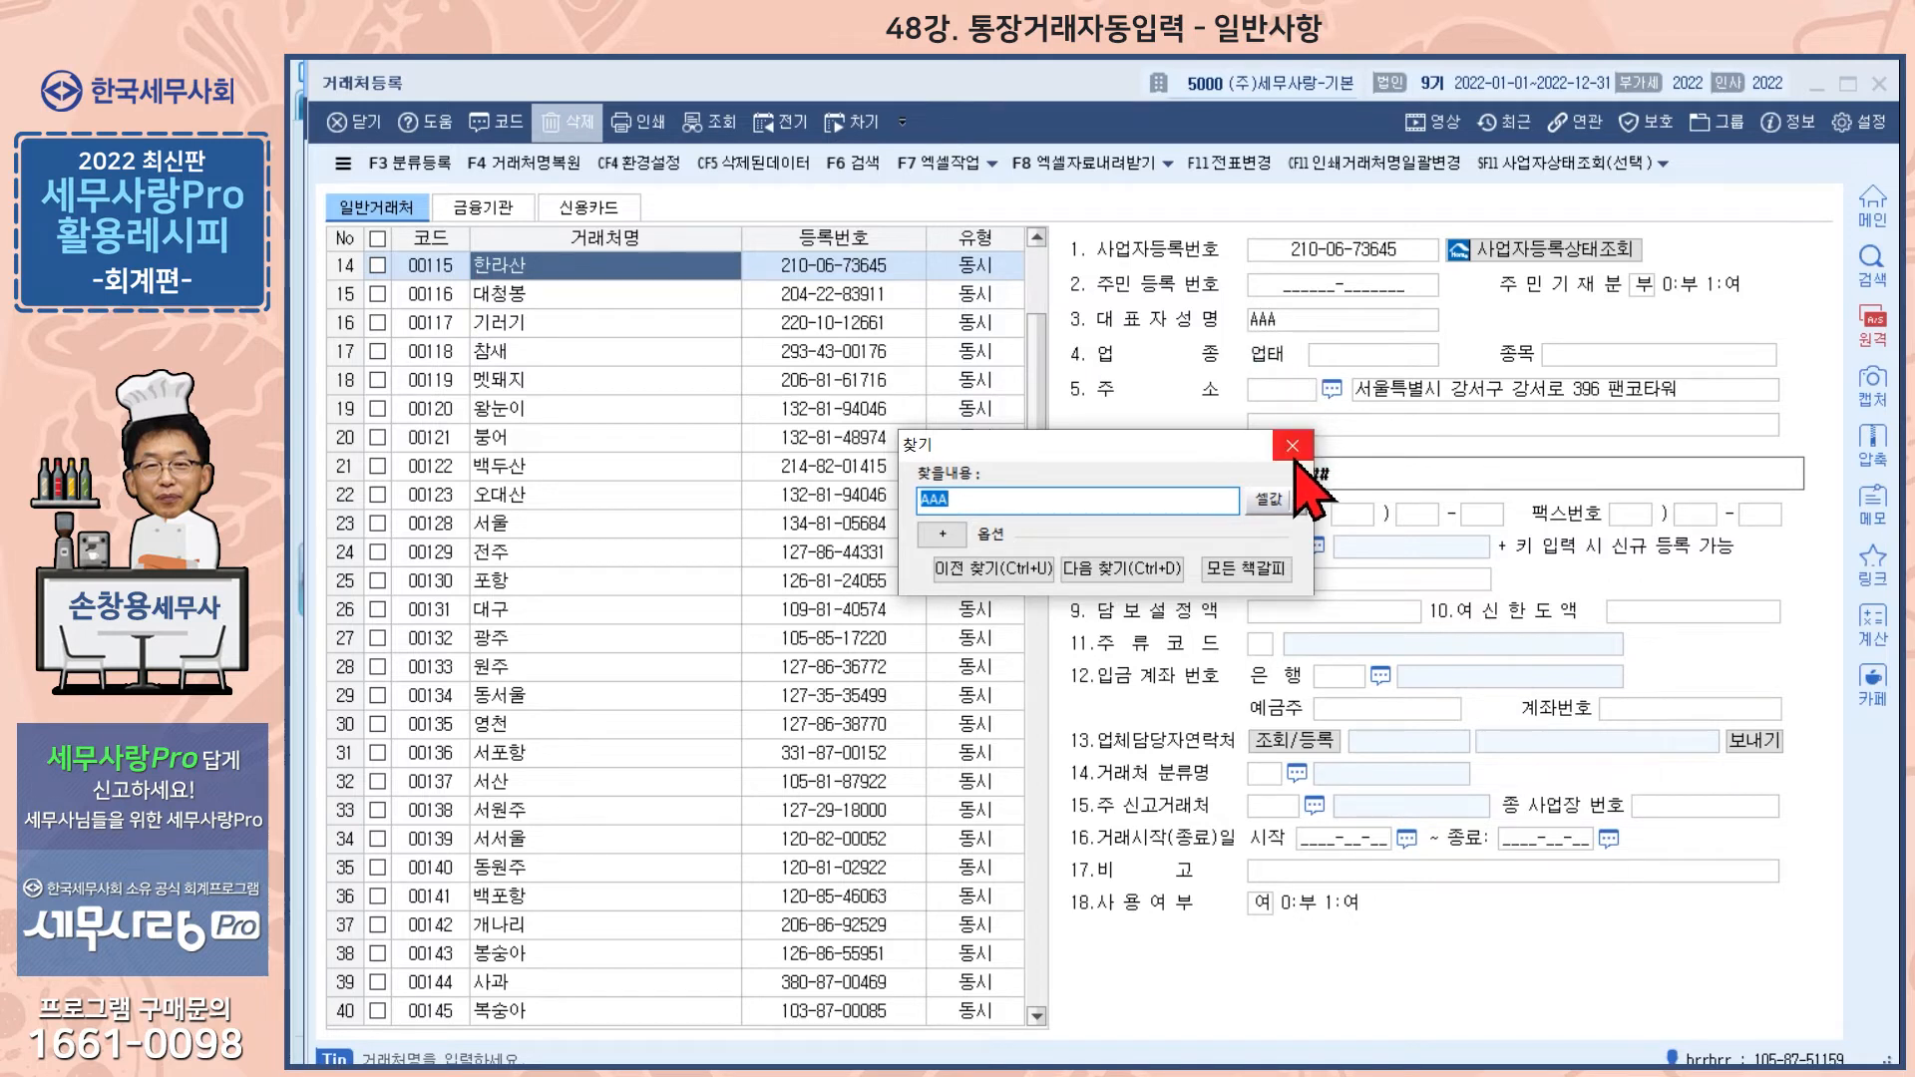
left_click(1295, 449)
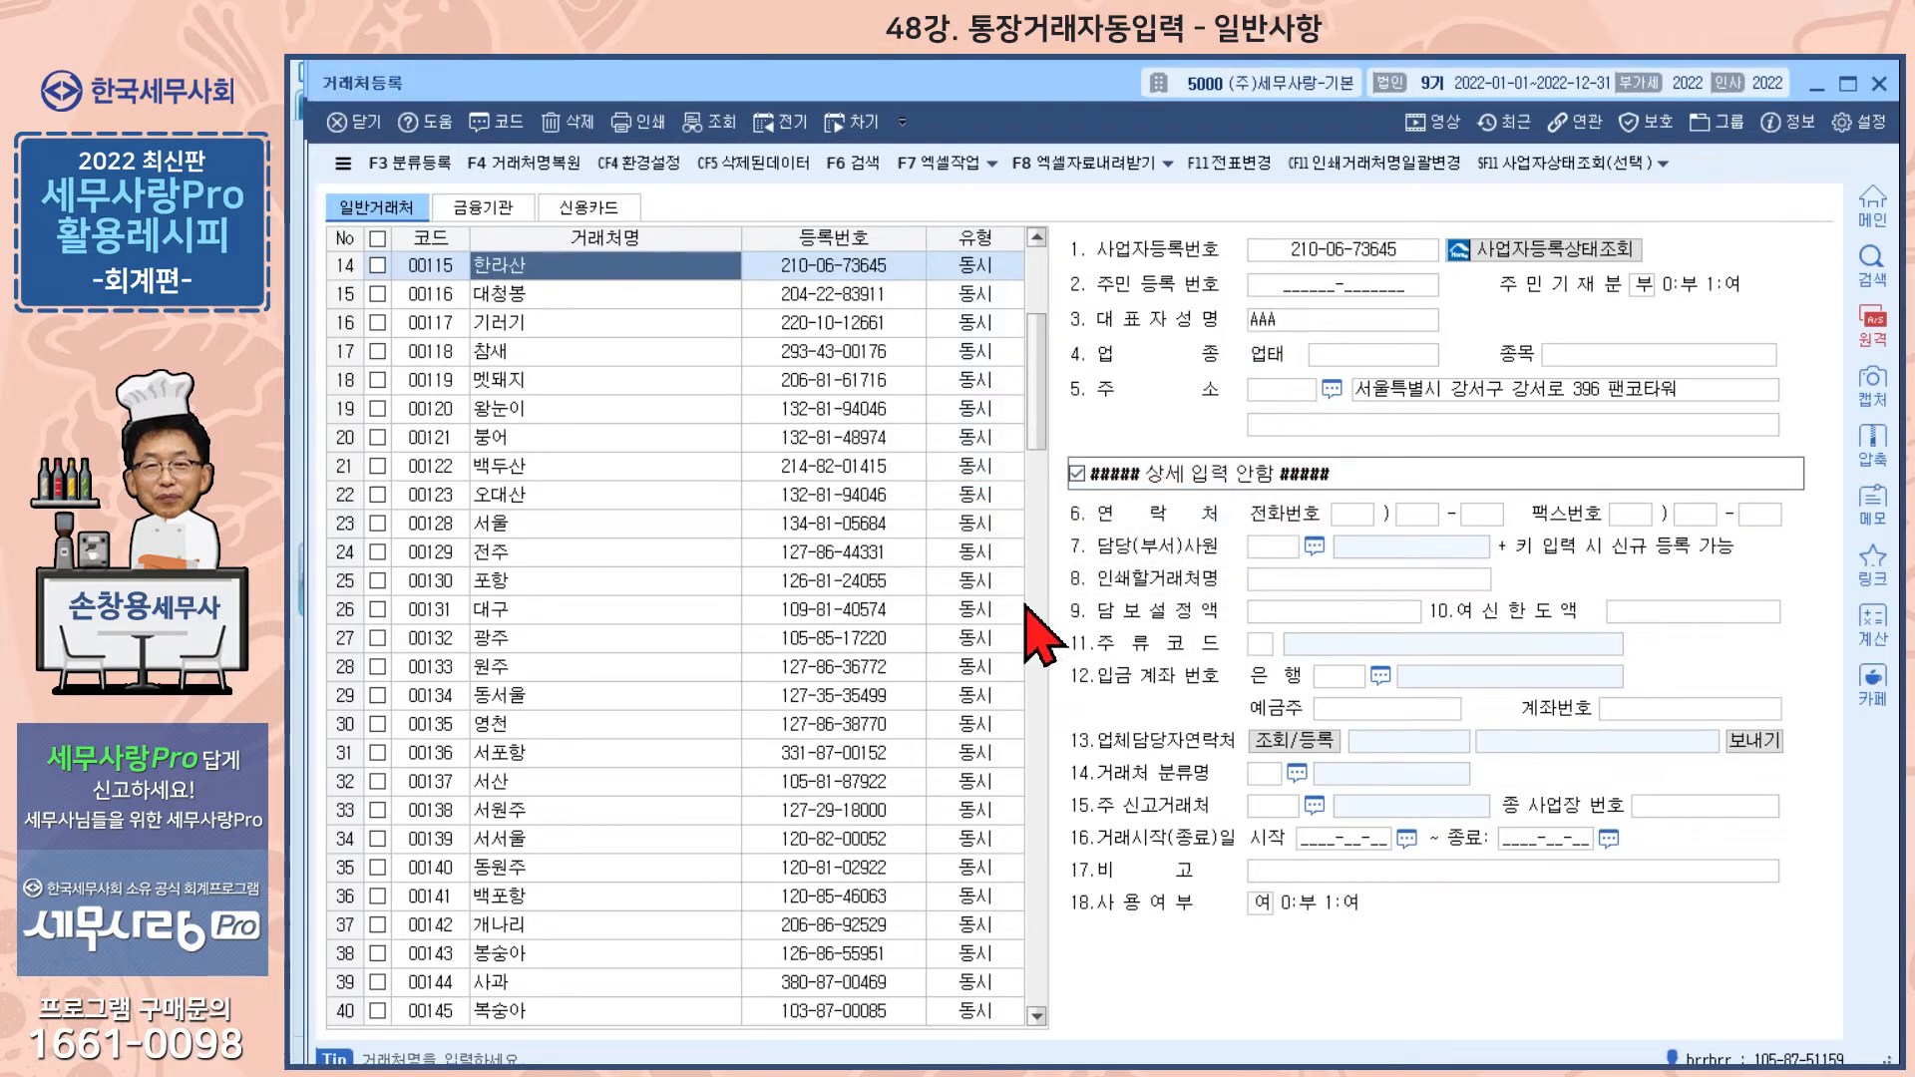
key("Escape")
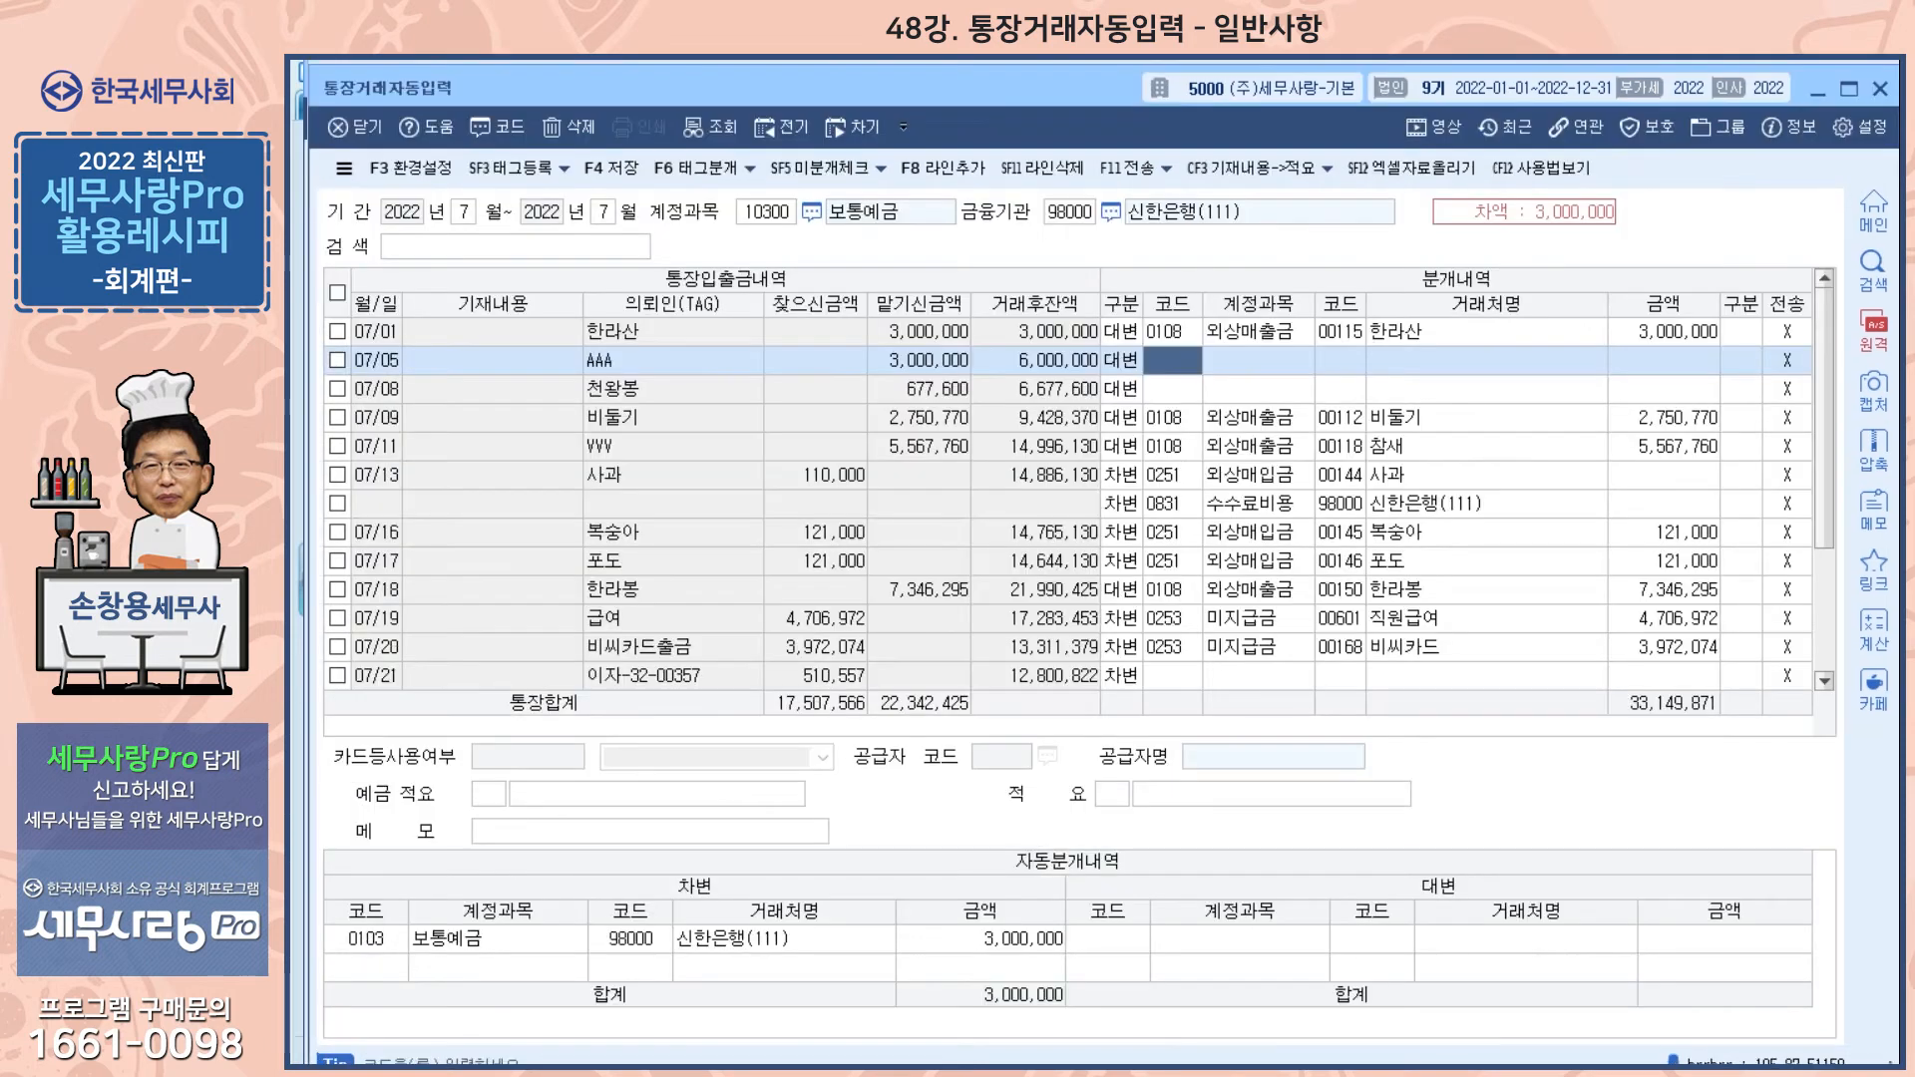
- Set the 07/05 AAA deposit's account code to 108 외상매출금 and agree to register AAA as a tag
left_click(1167, 360)
type("10")
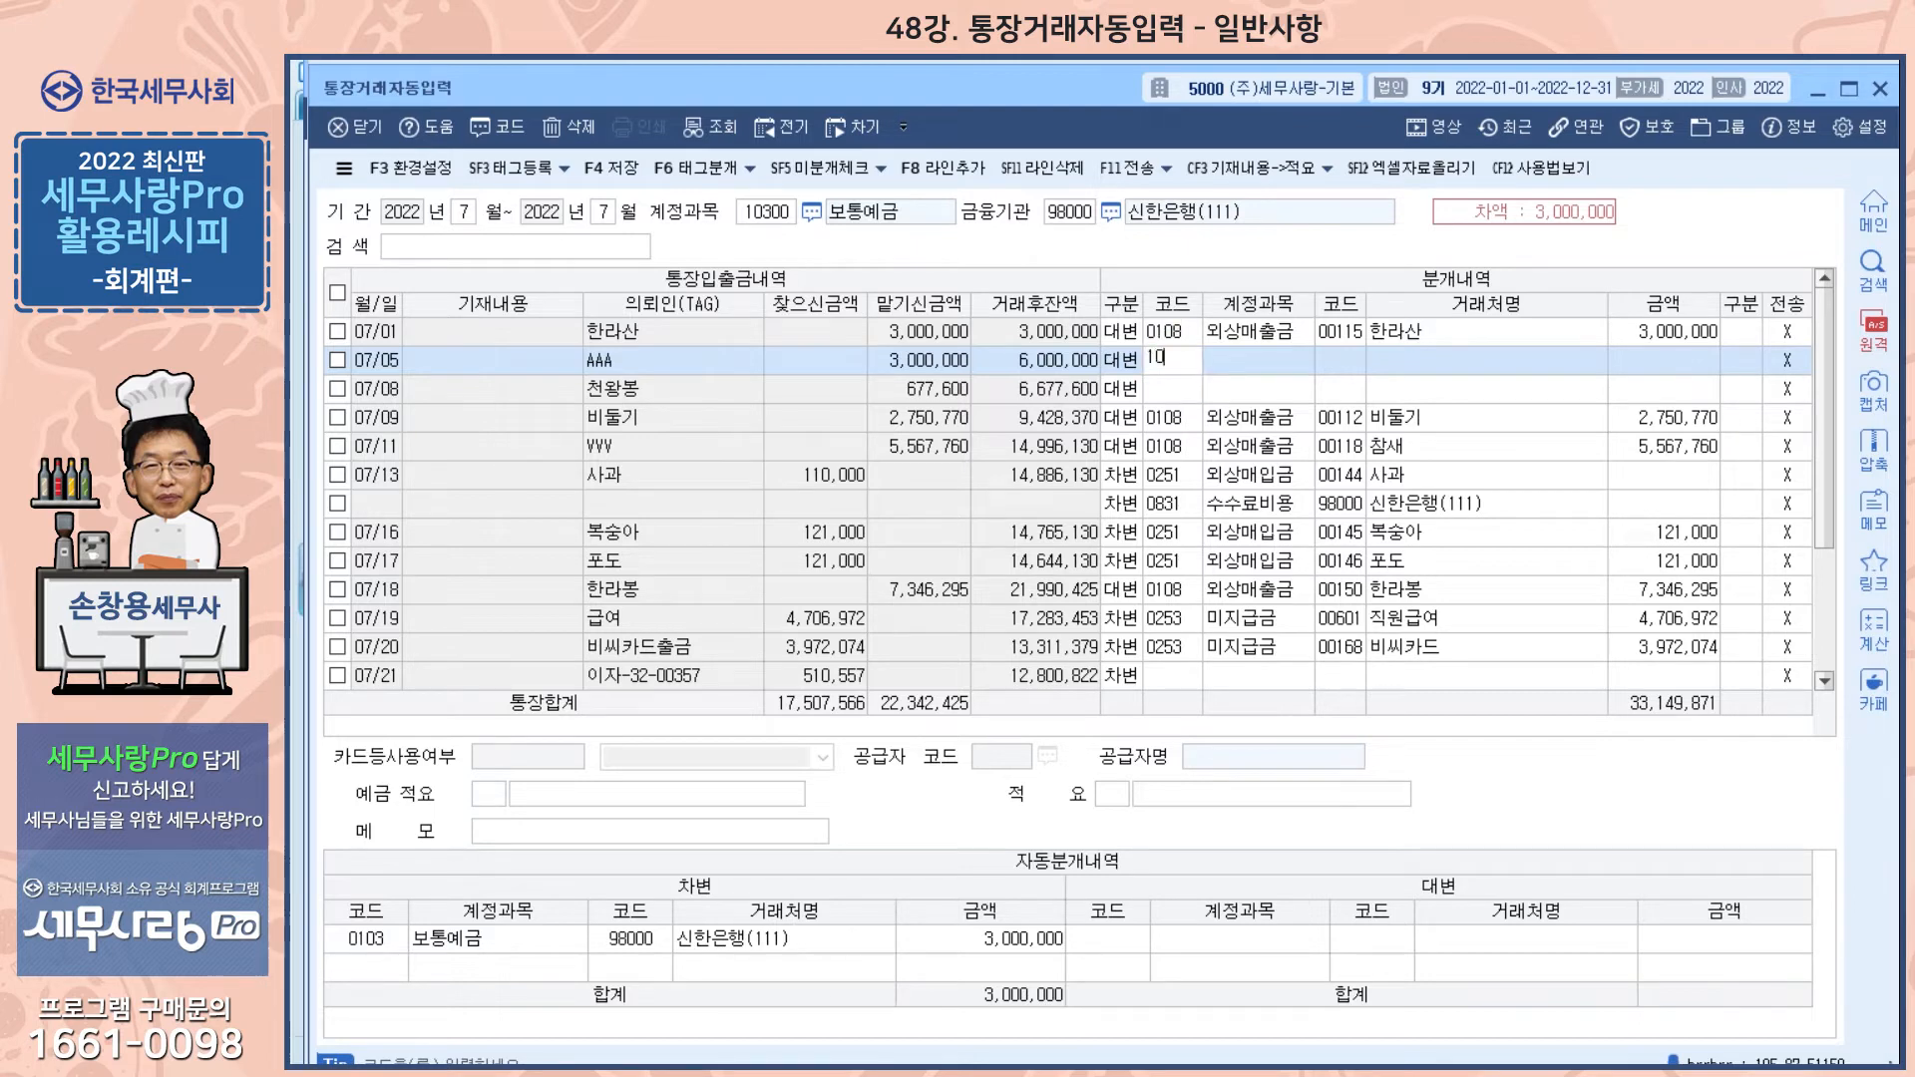
type("8")
key("Return")
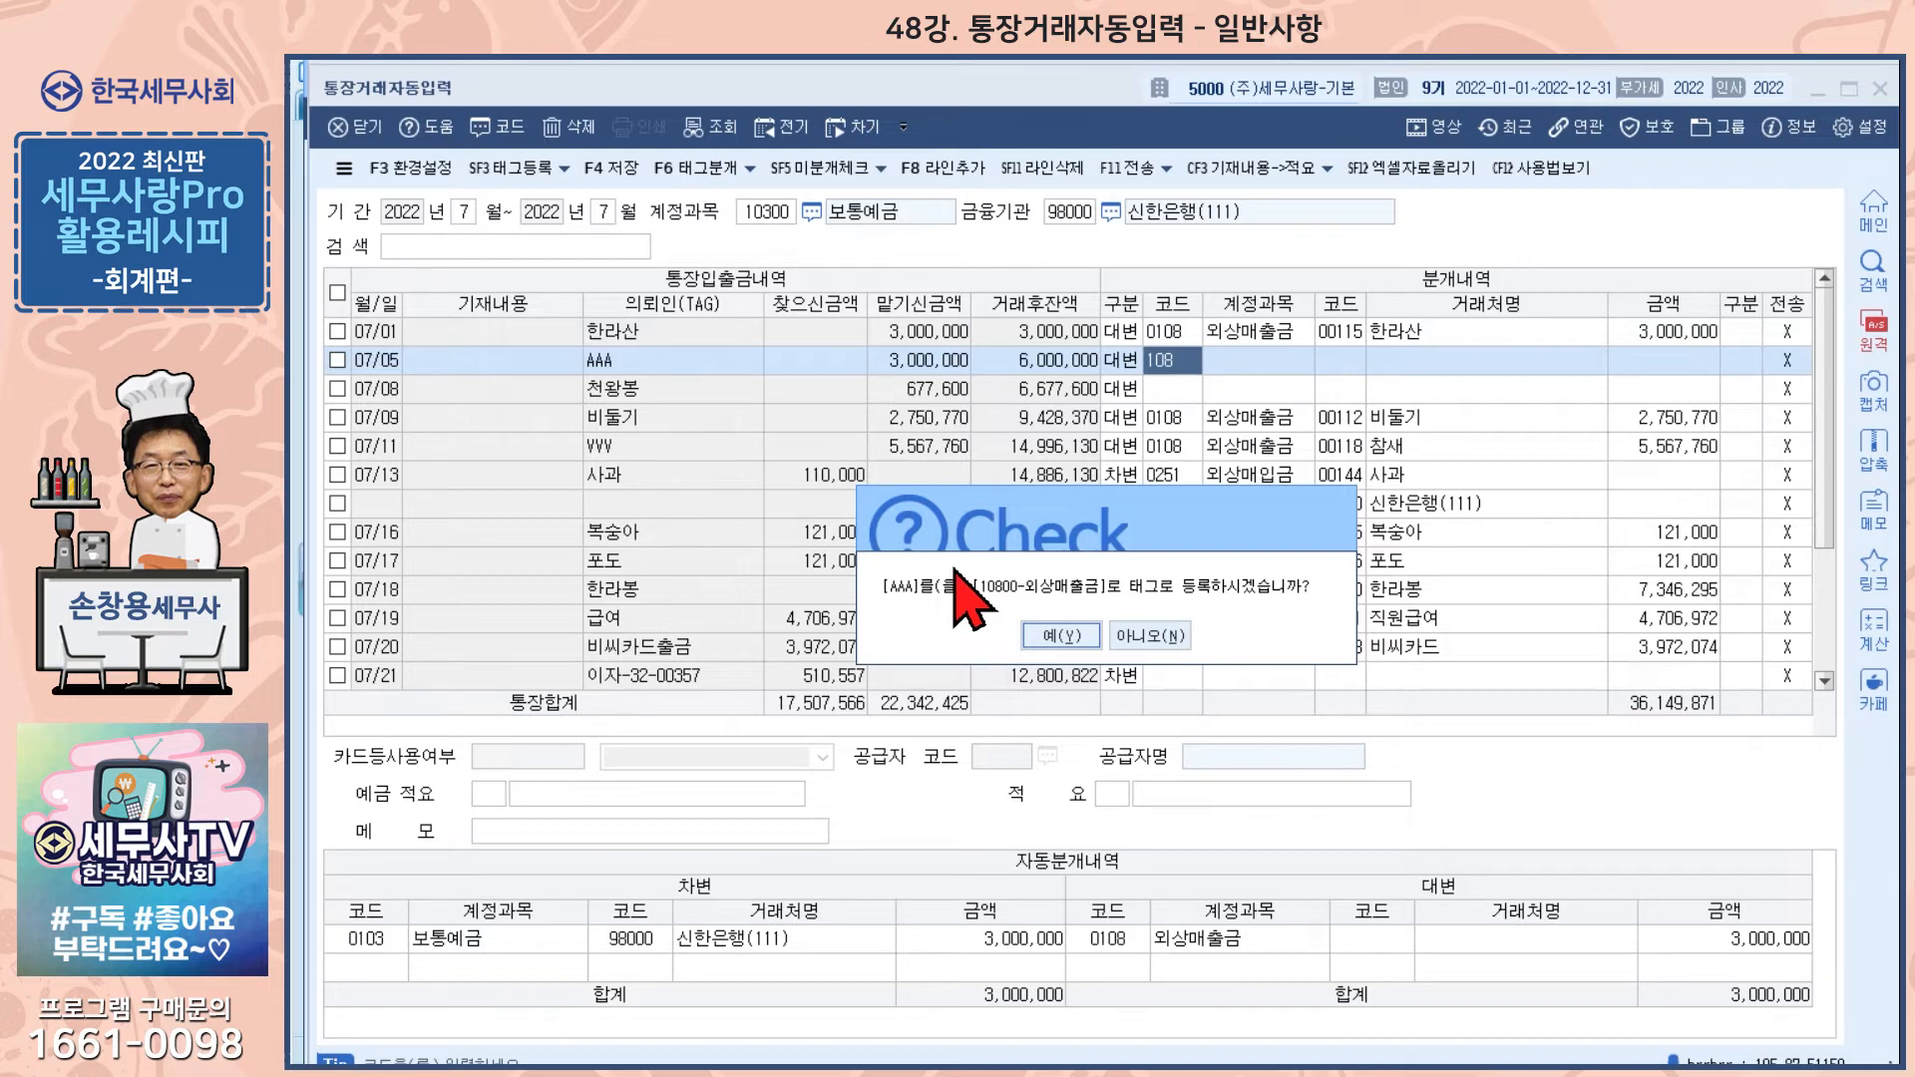
left_click(1050, 635)
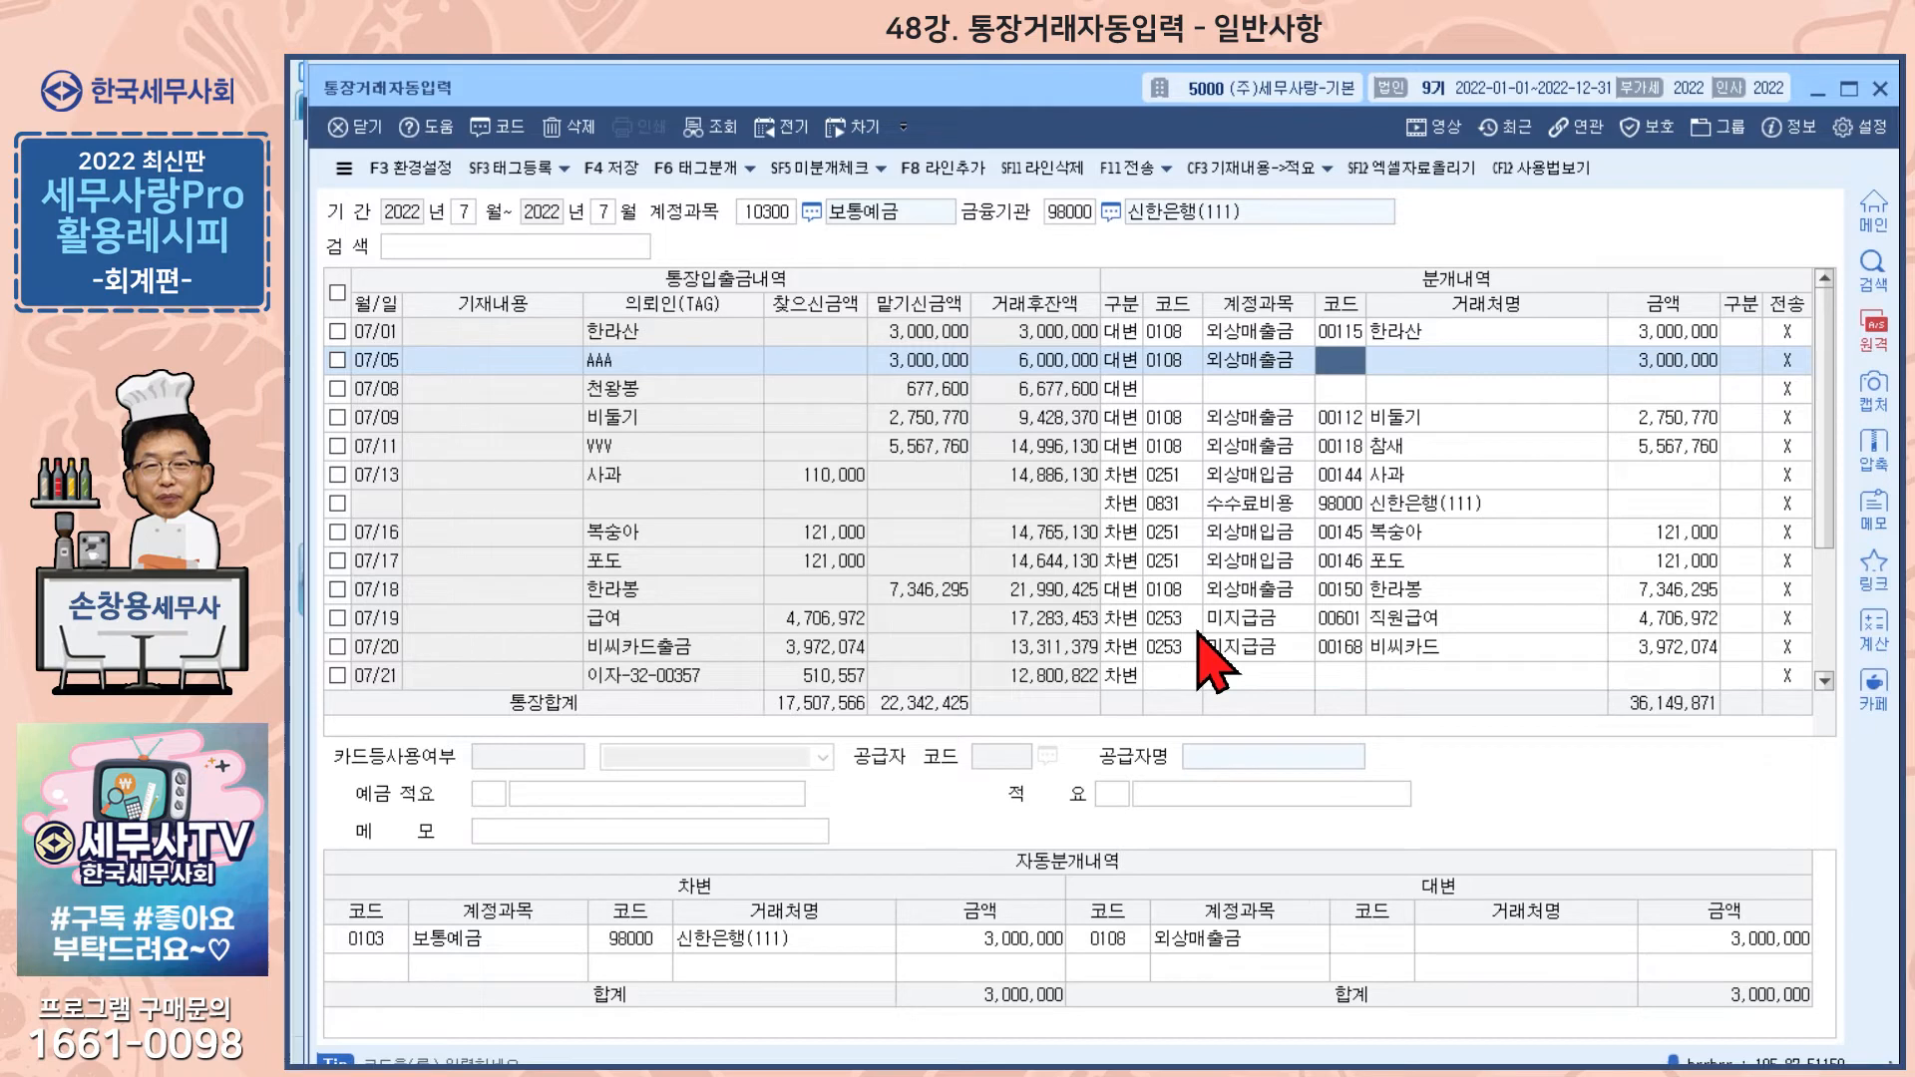
- Assign 거래처 code 115 한라산 to the 07/05 AAA deposit
type("115")
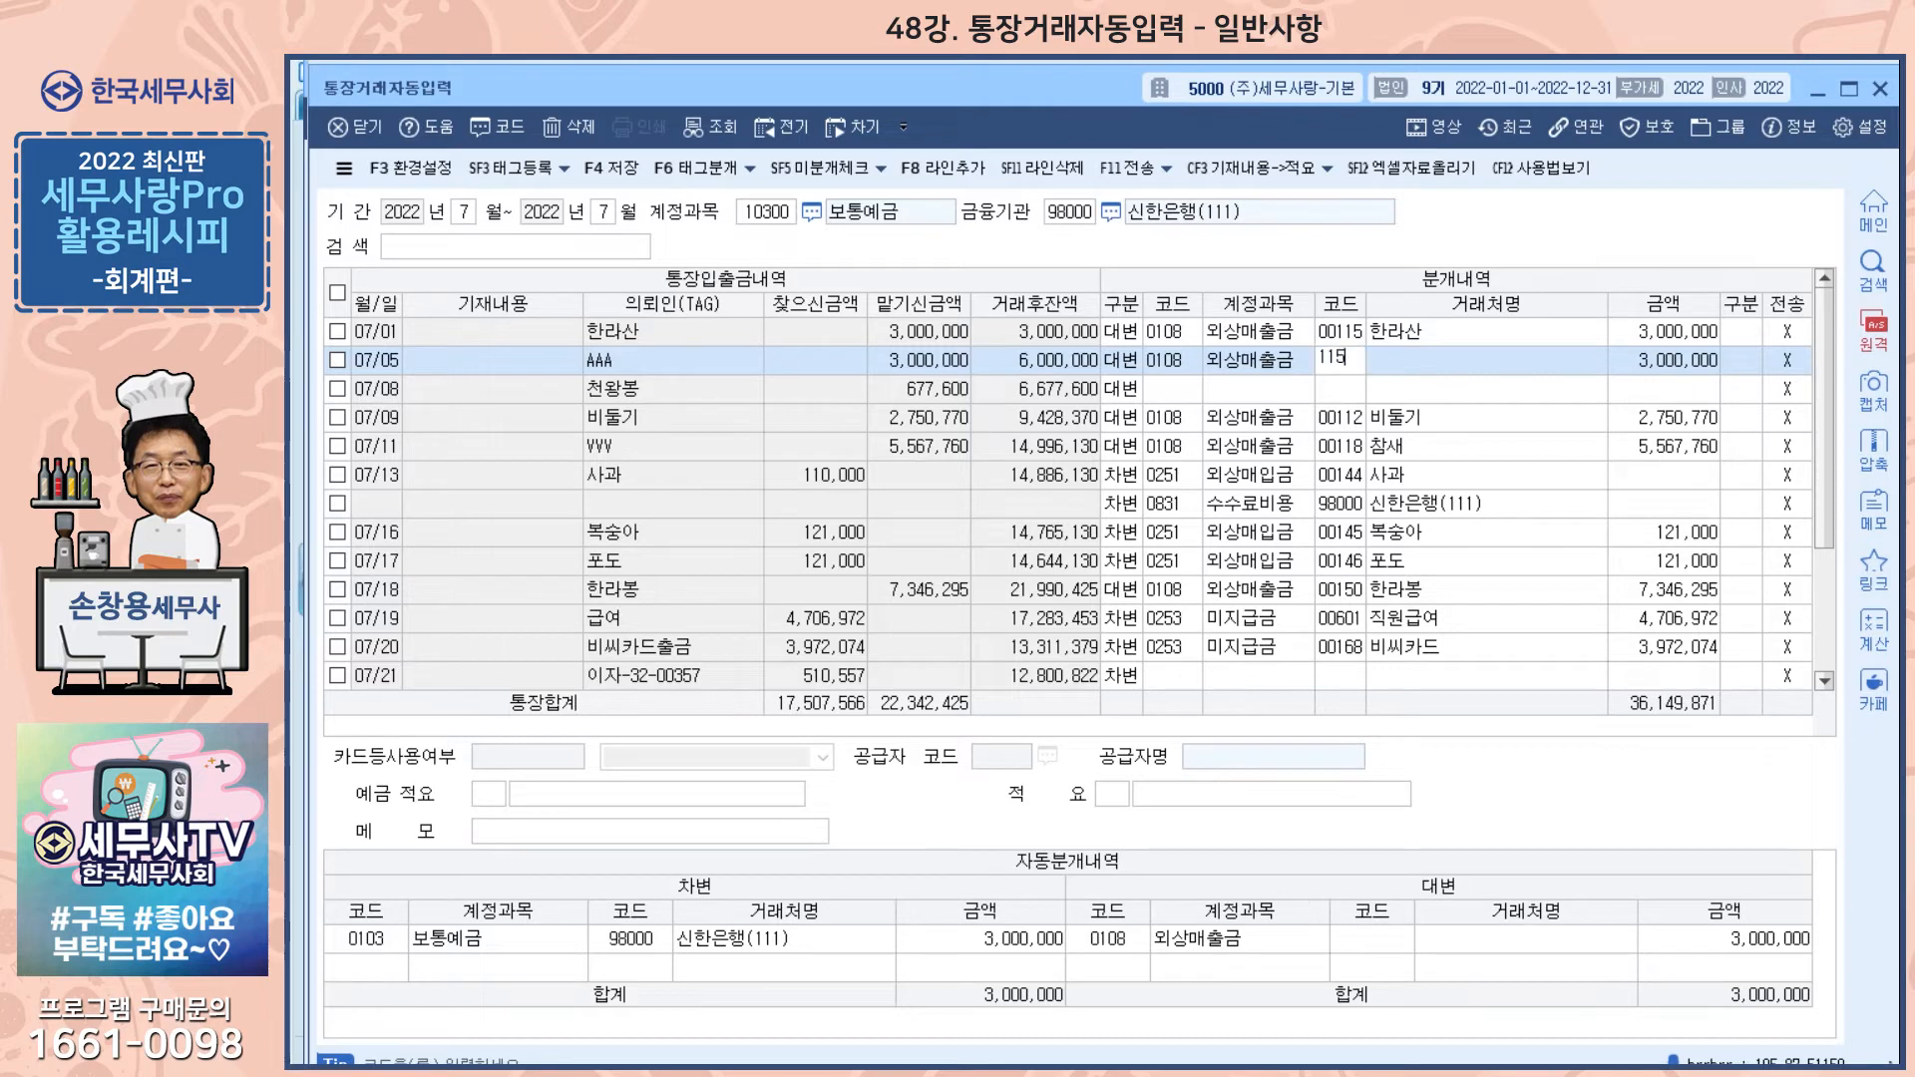
key("Return")
key("Return")
key("Return")
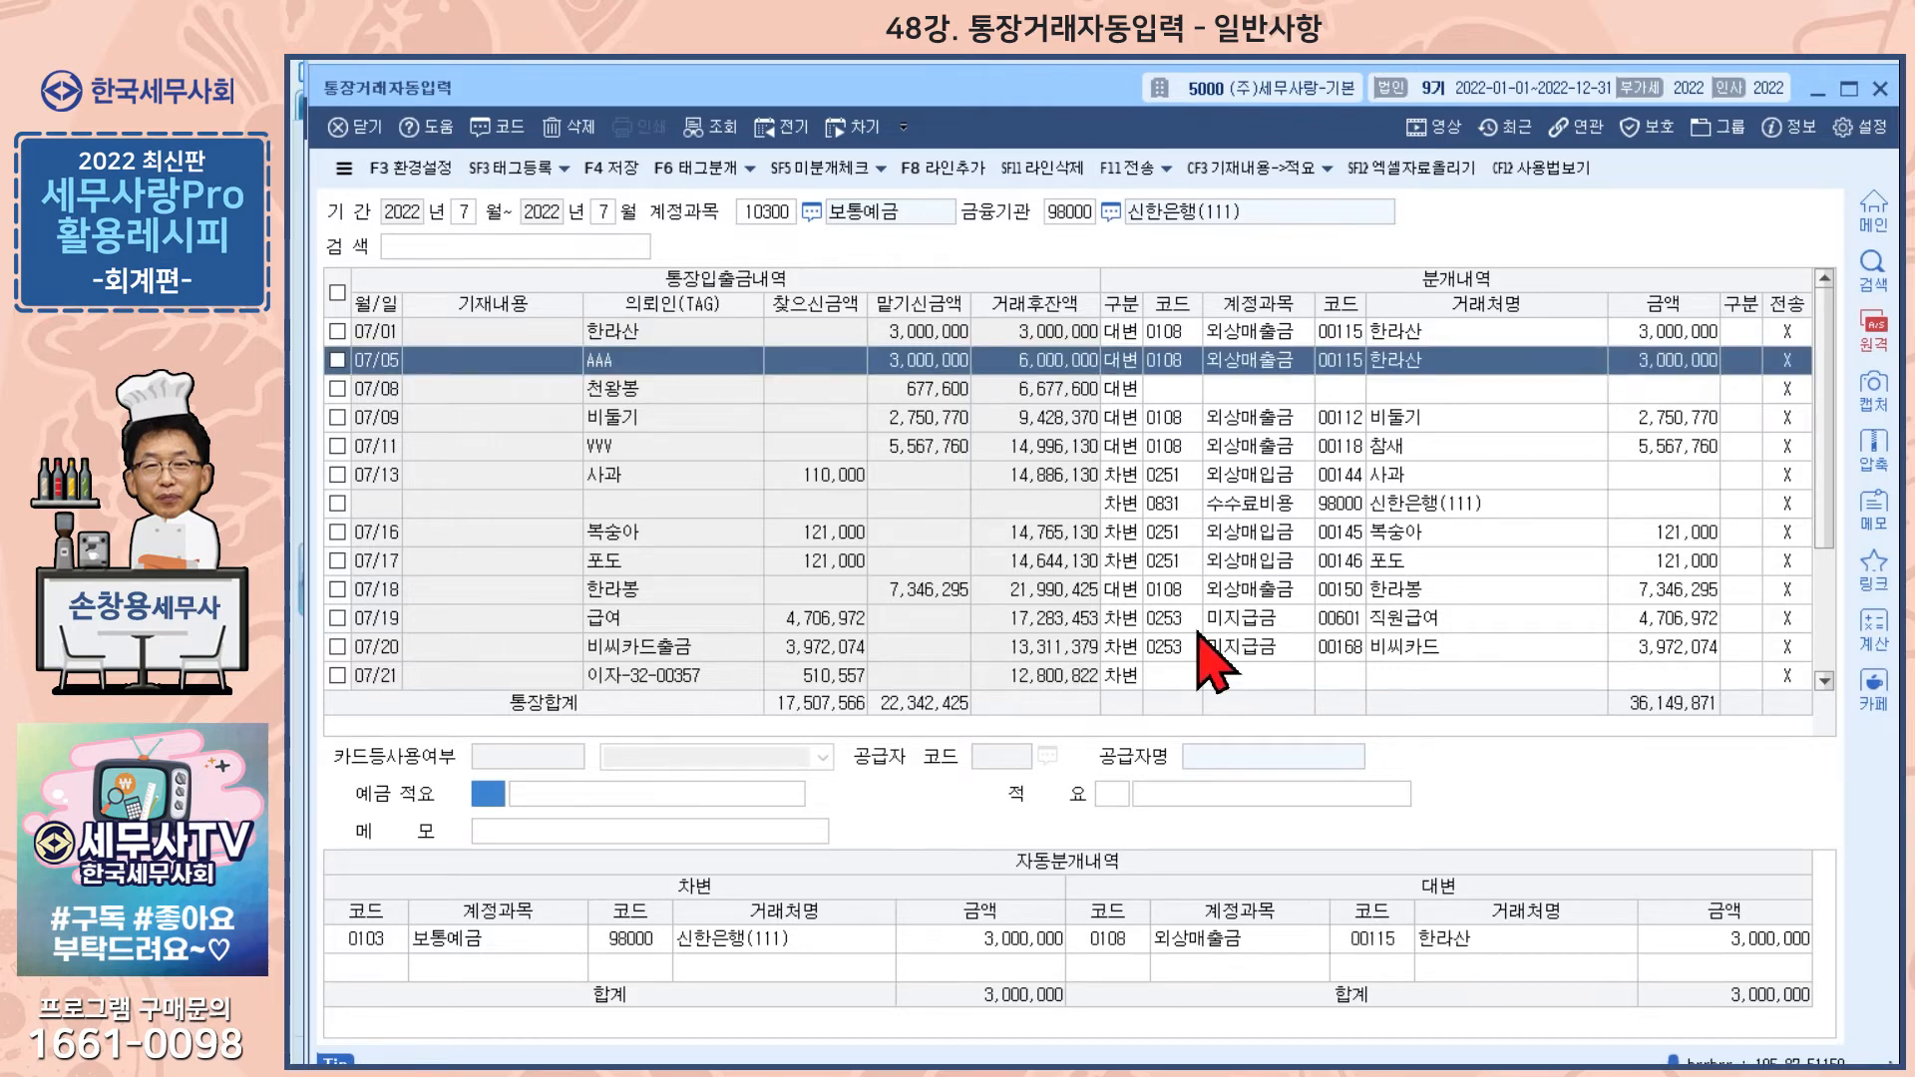
- Enter 외상대/예금입금 as the 예금적요 of the 07/05 AAA deposit and confirm its remaining fields
key("Return")
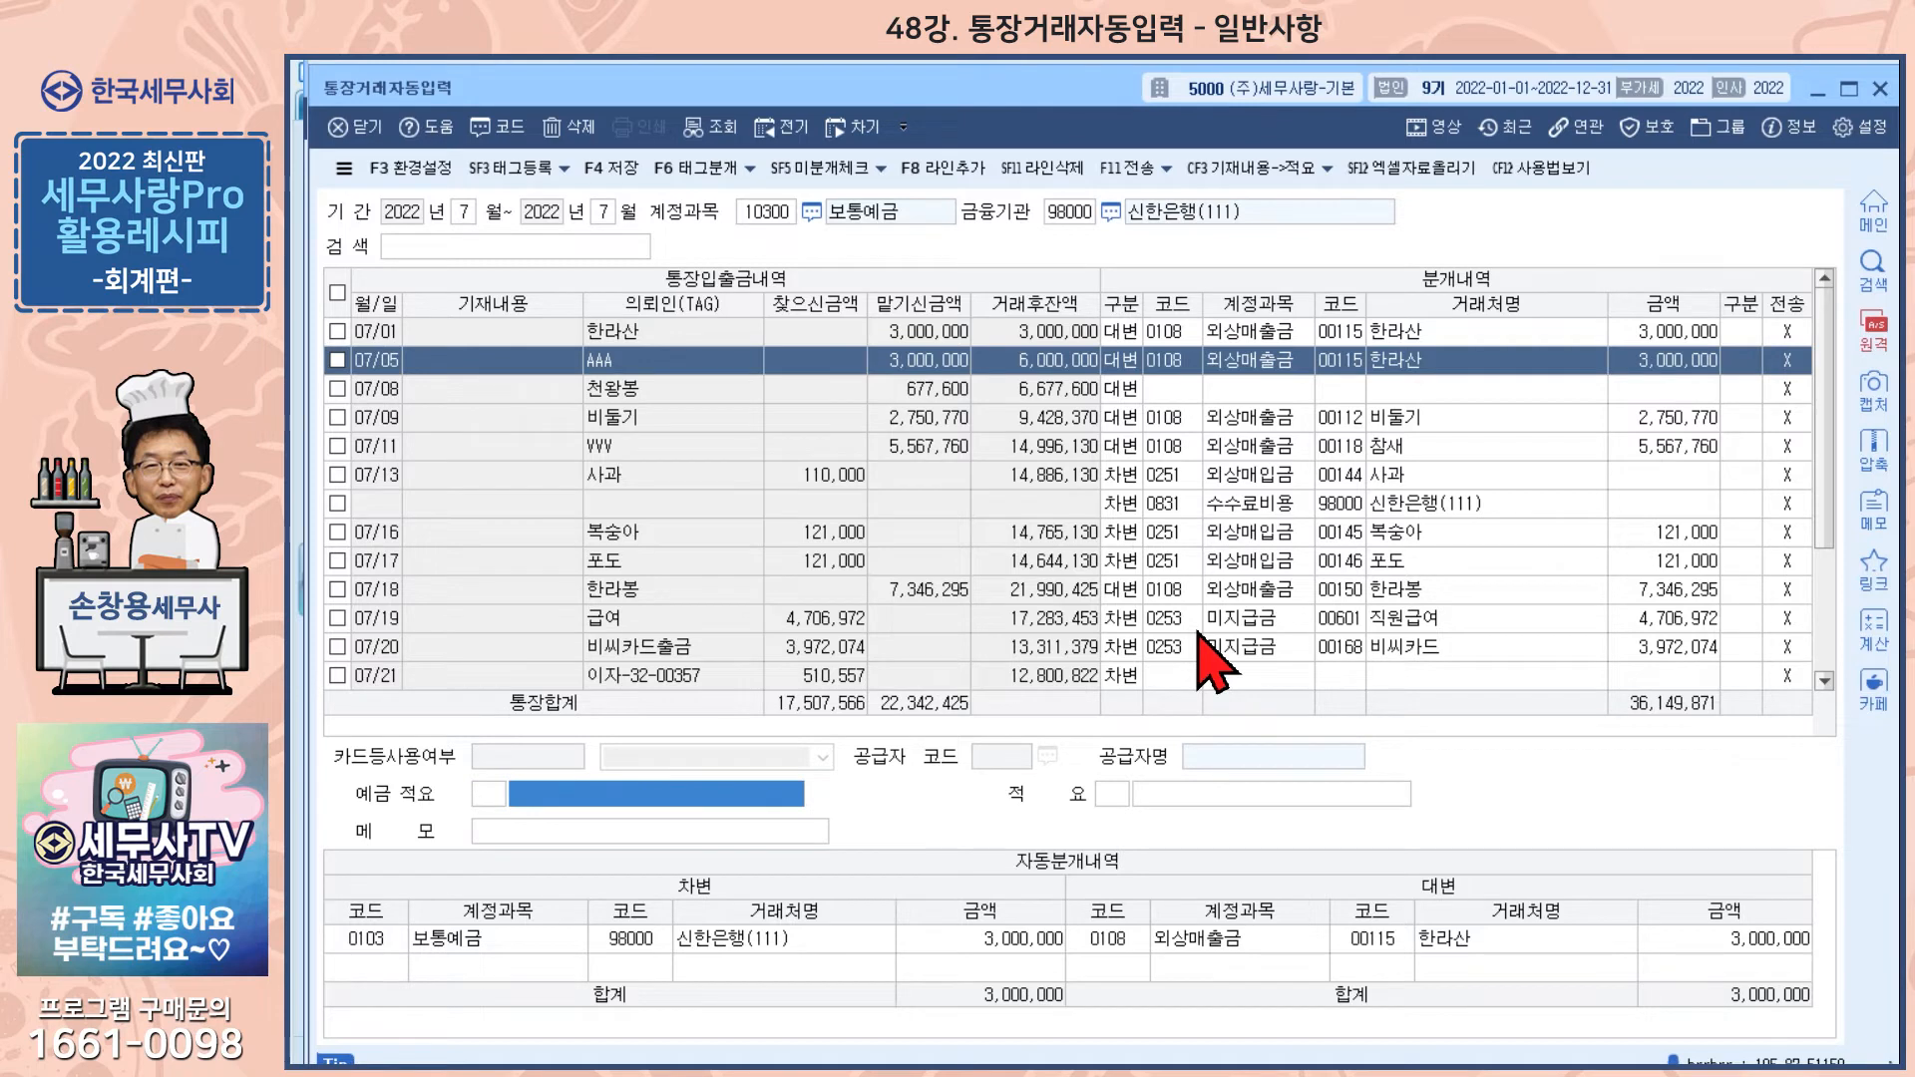
type("뫼")
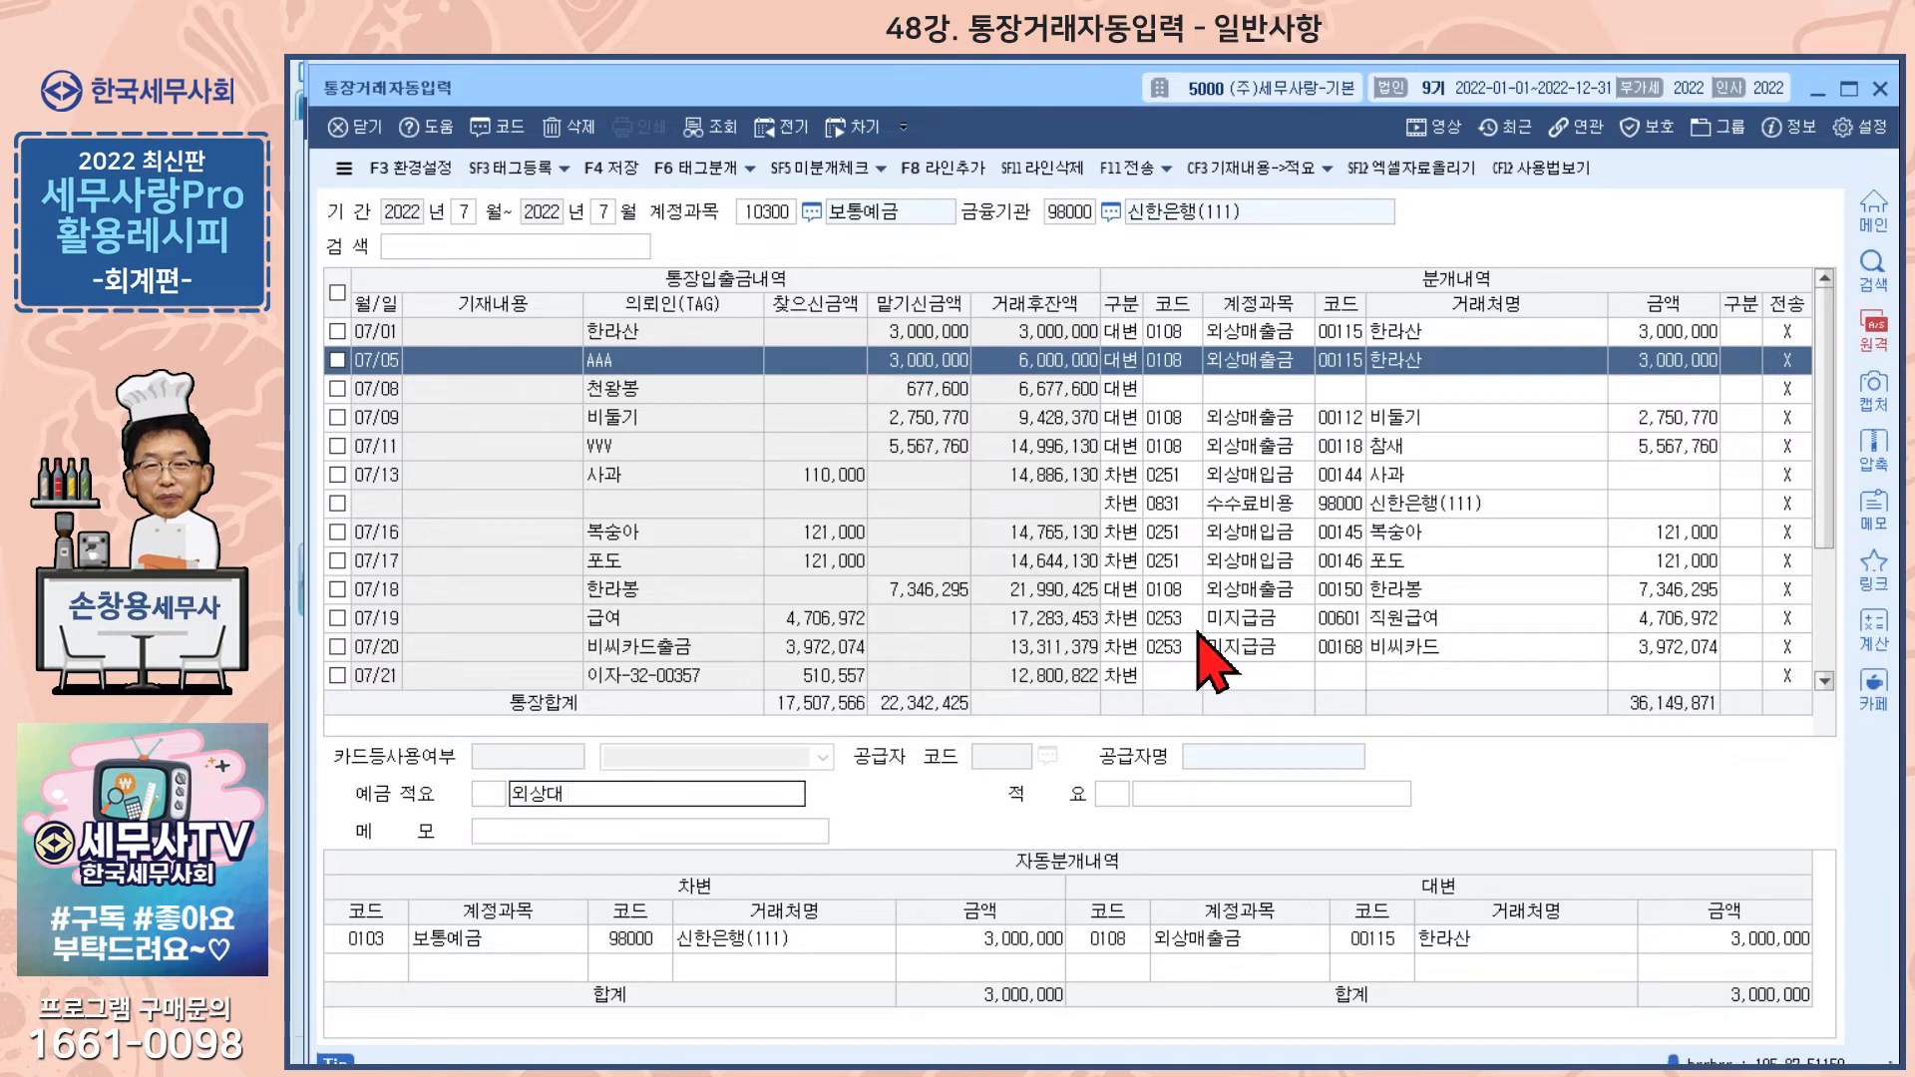
type("상대/예금입금")
key("Return")
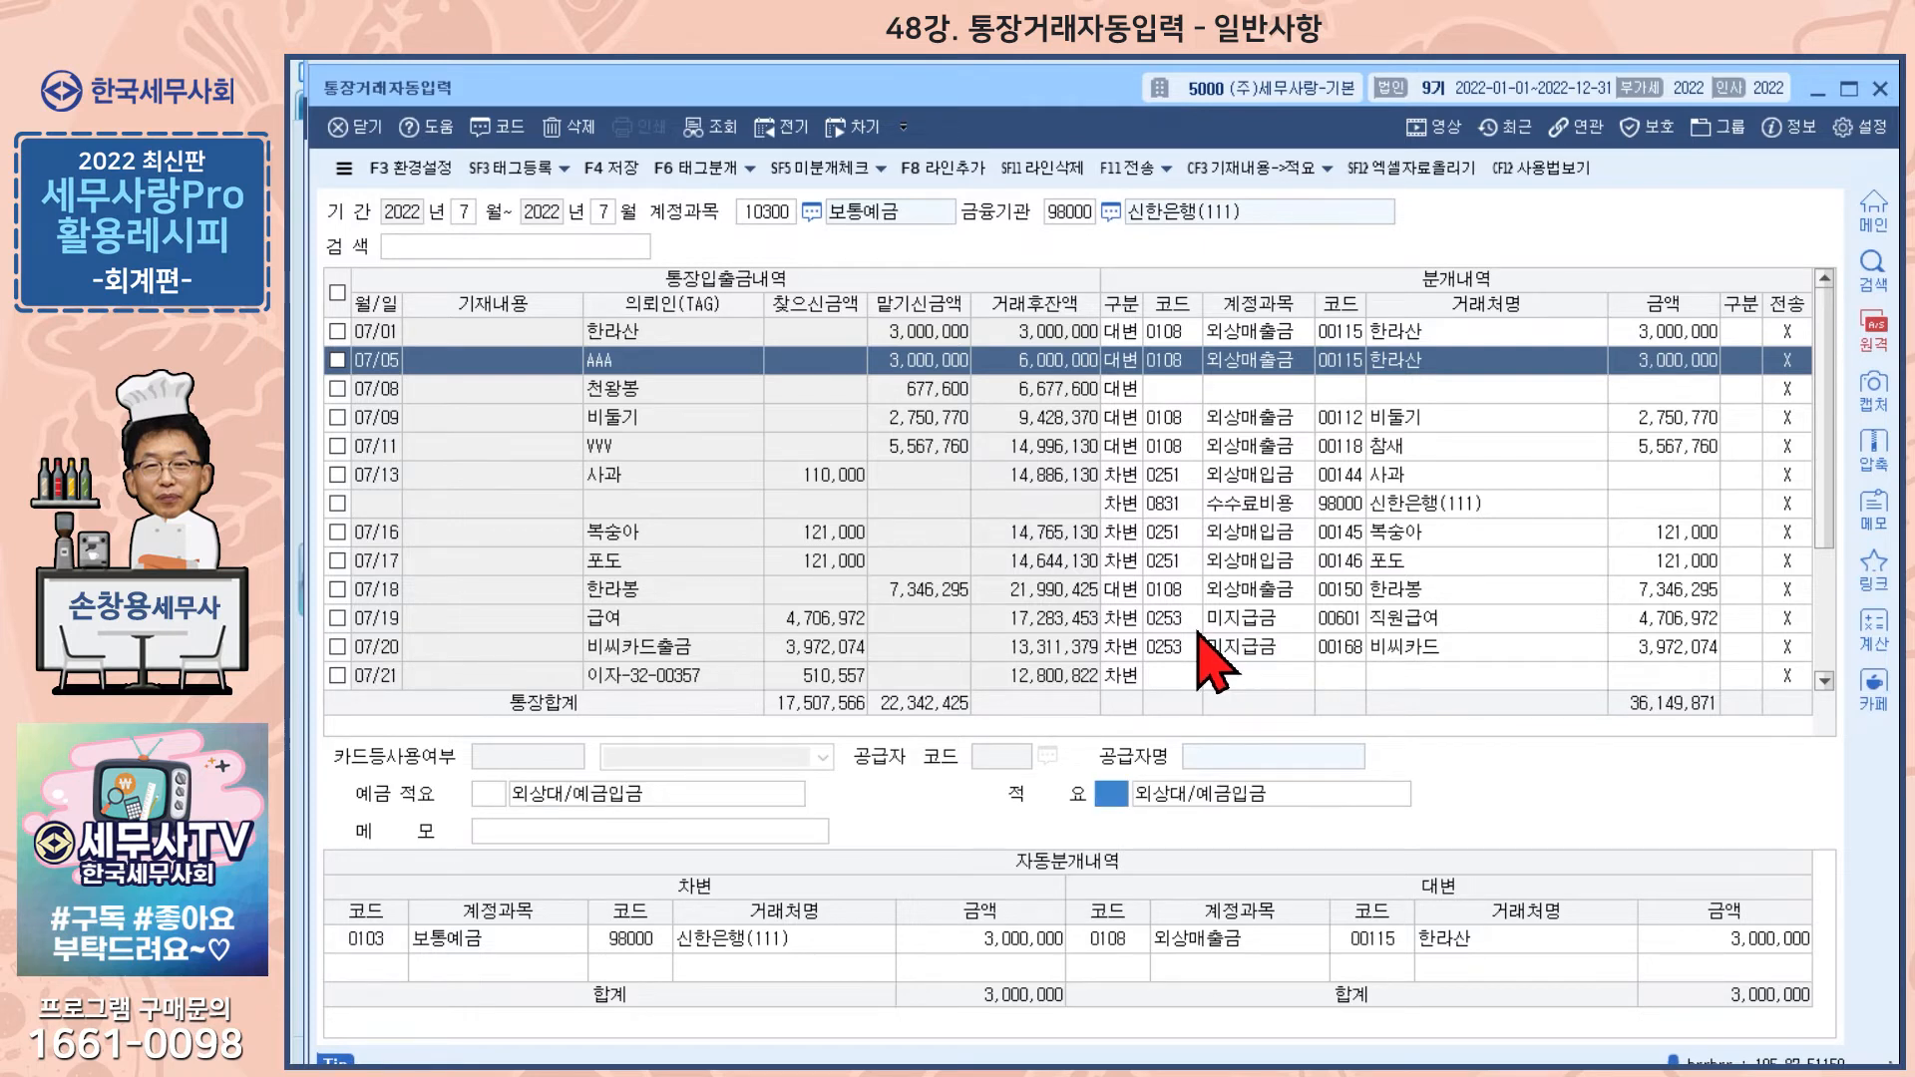
key("Return")
key("Return")
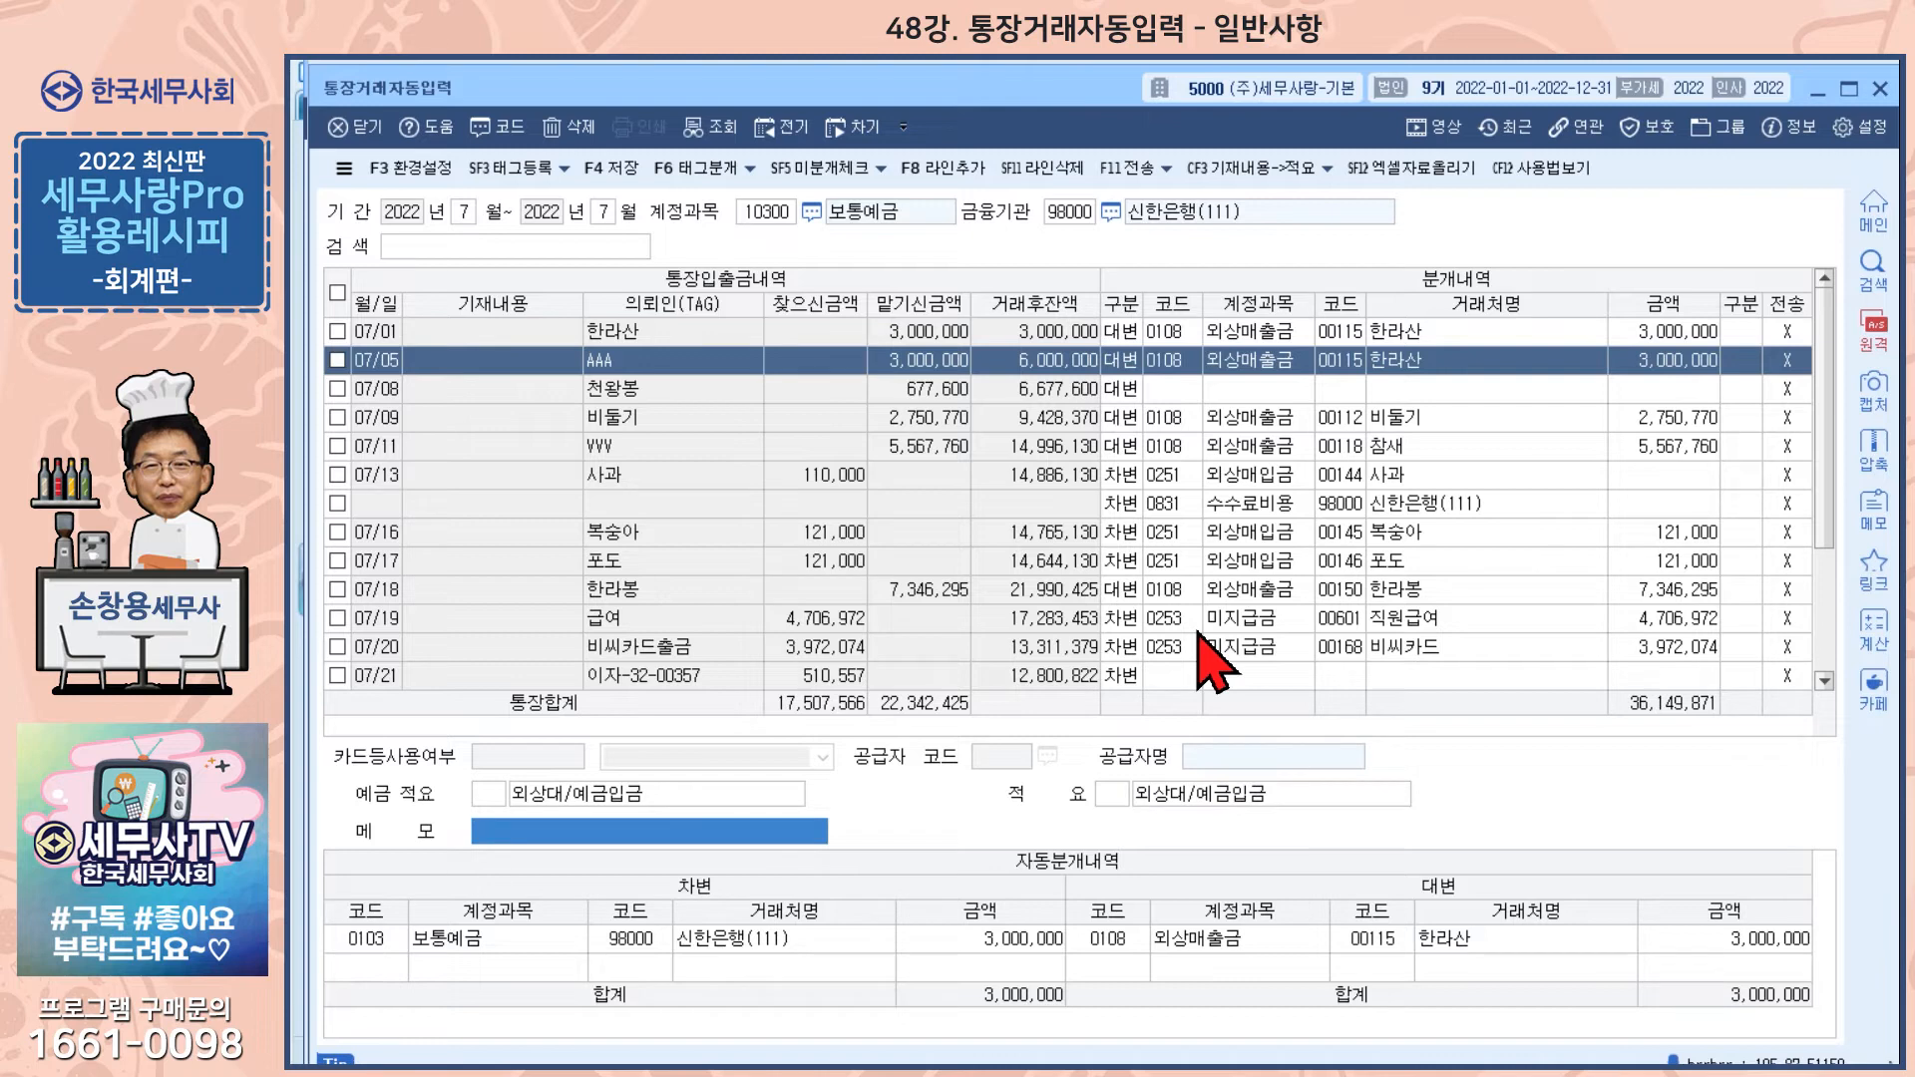
key("Return")
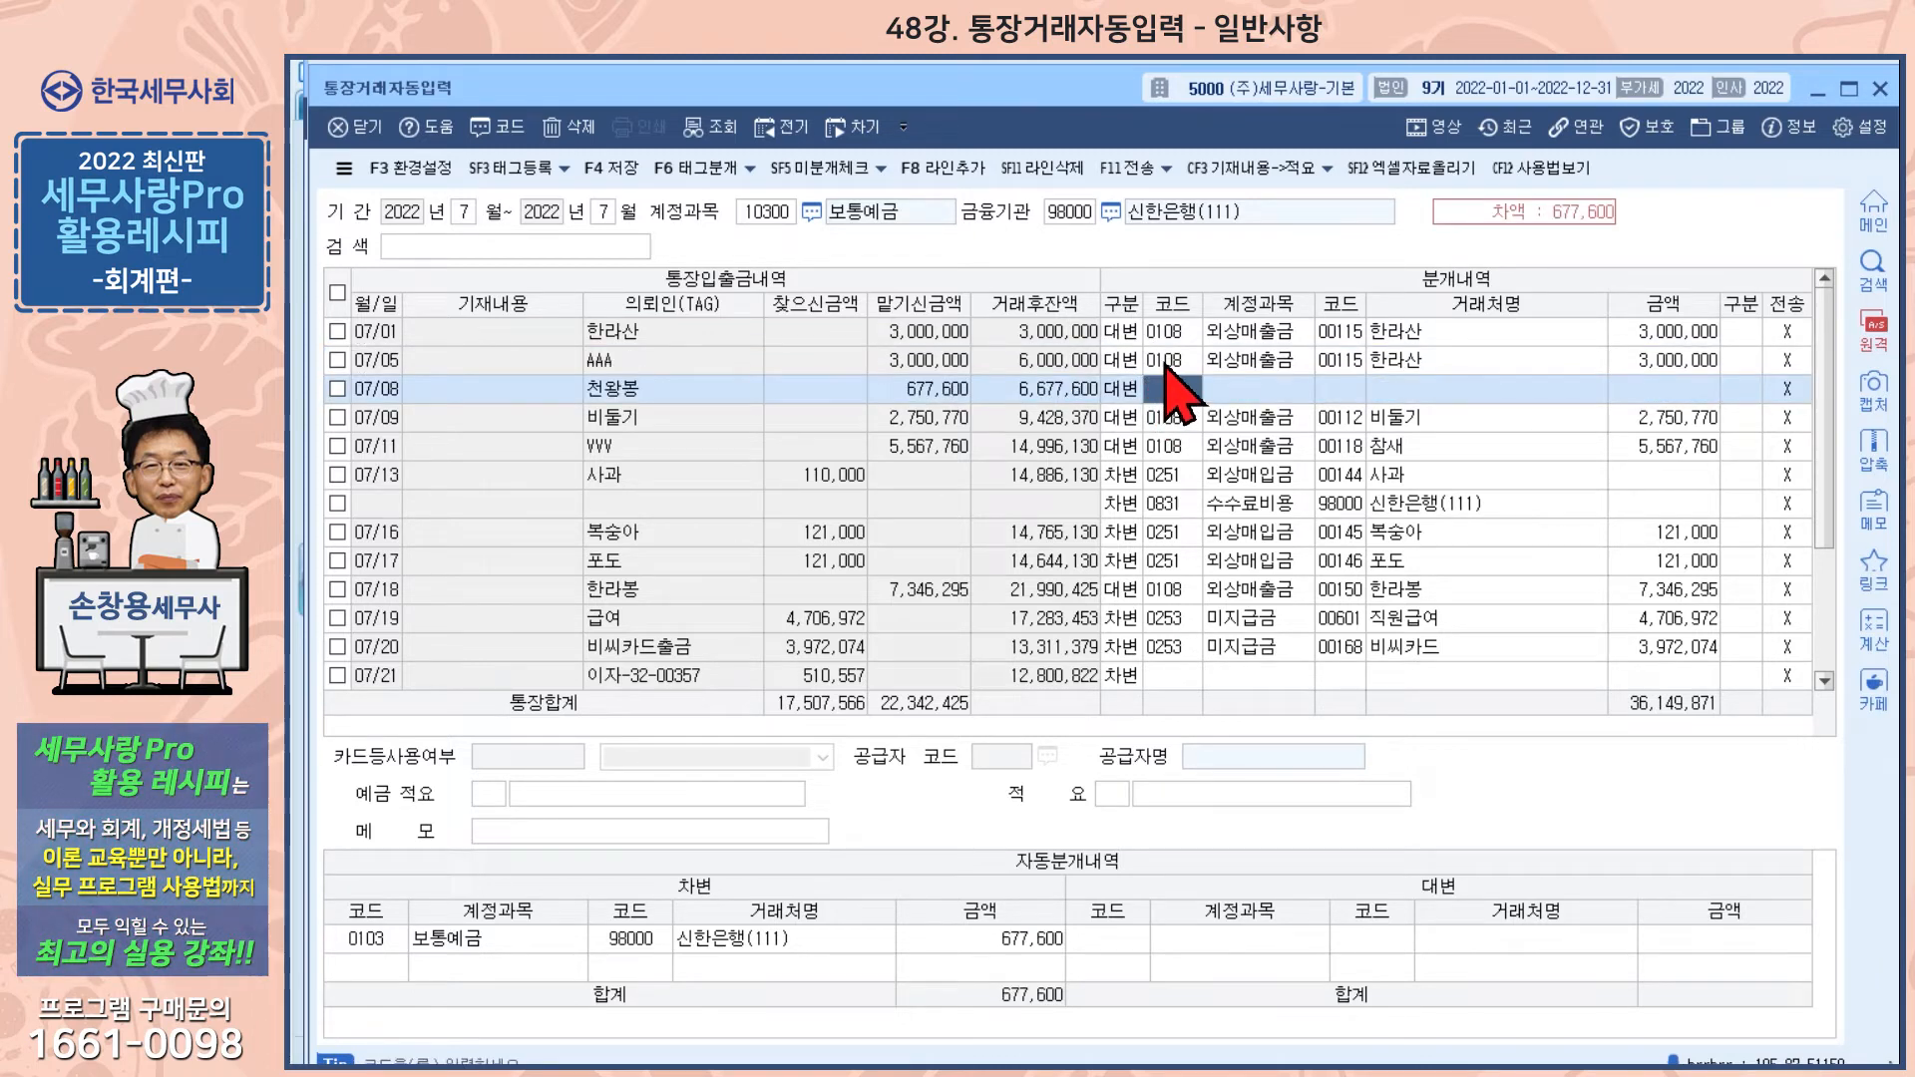
- Open the 태그등록 list, check the journal entry stored for the new AAA tag, and close the list
left_click(1164, 365)
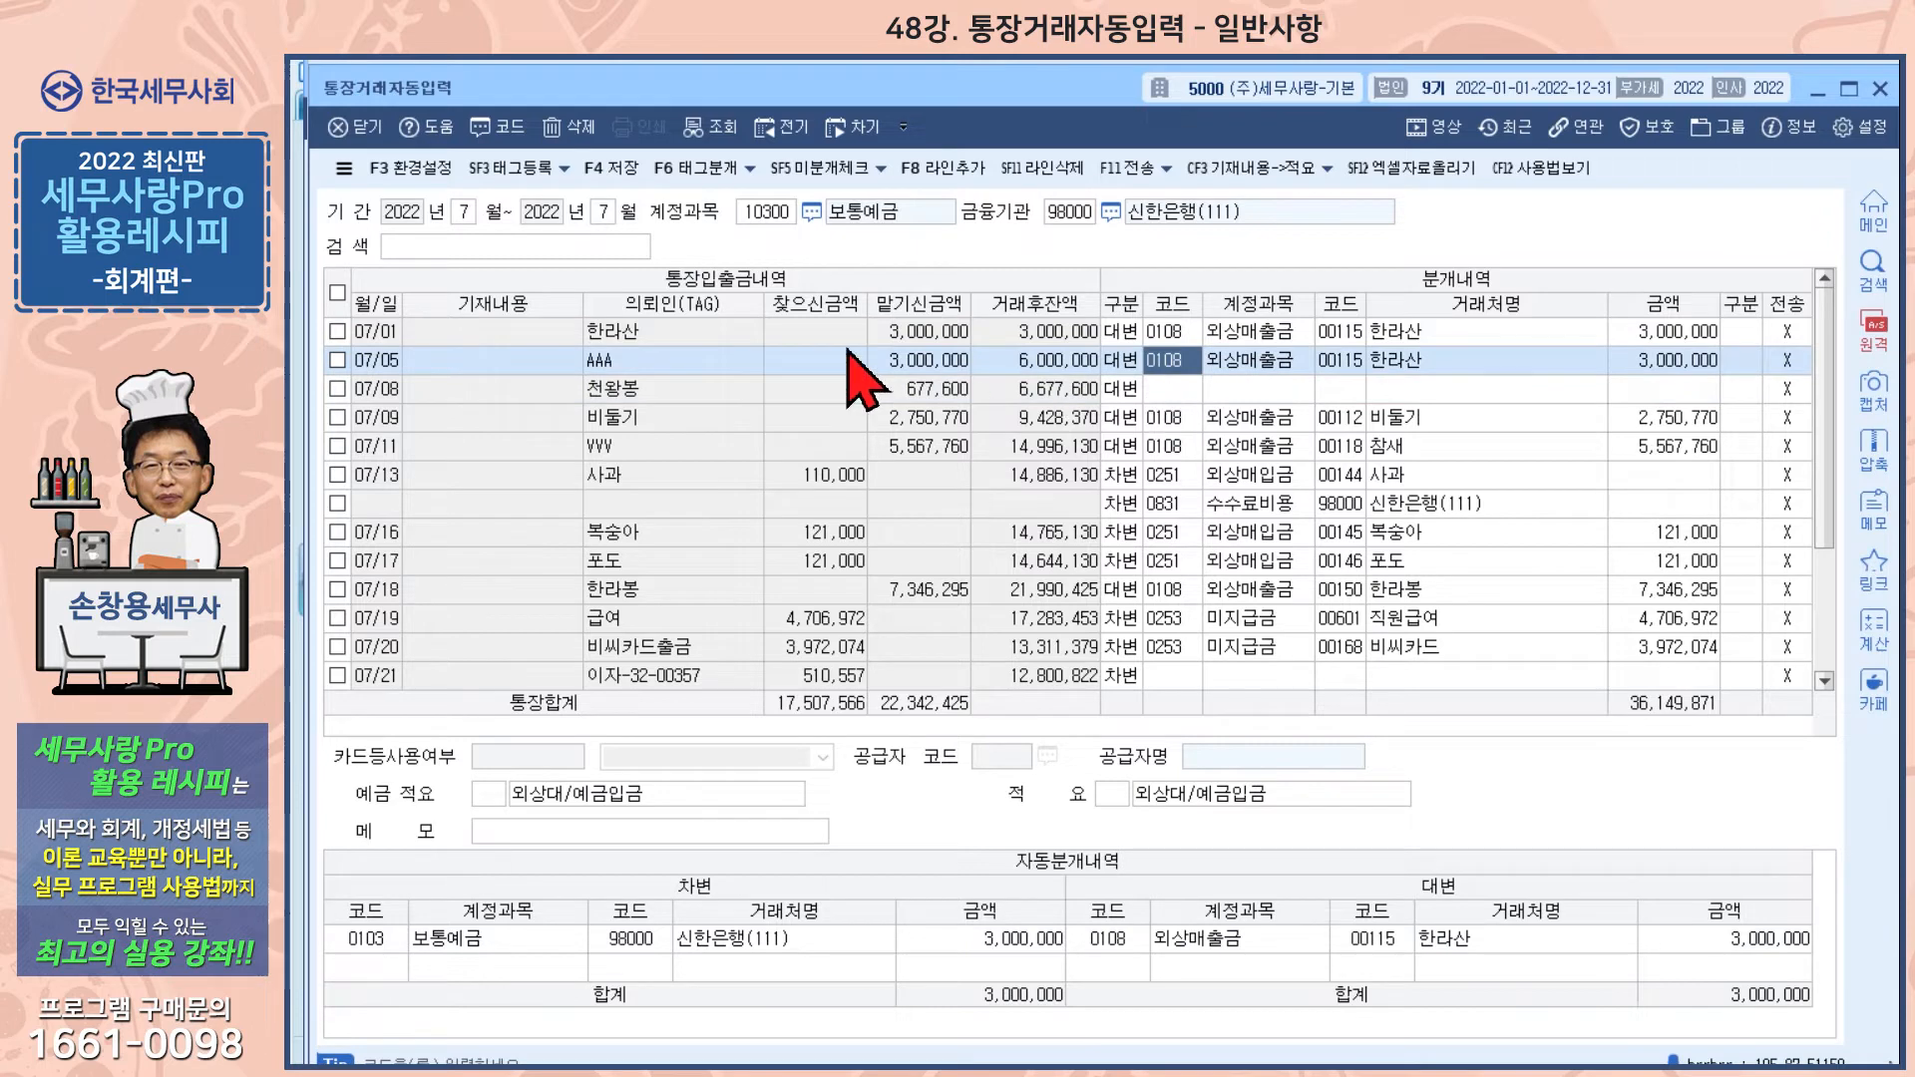
left_click(512, 169)
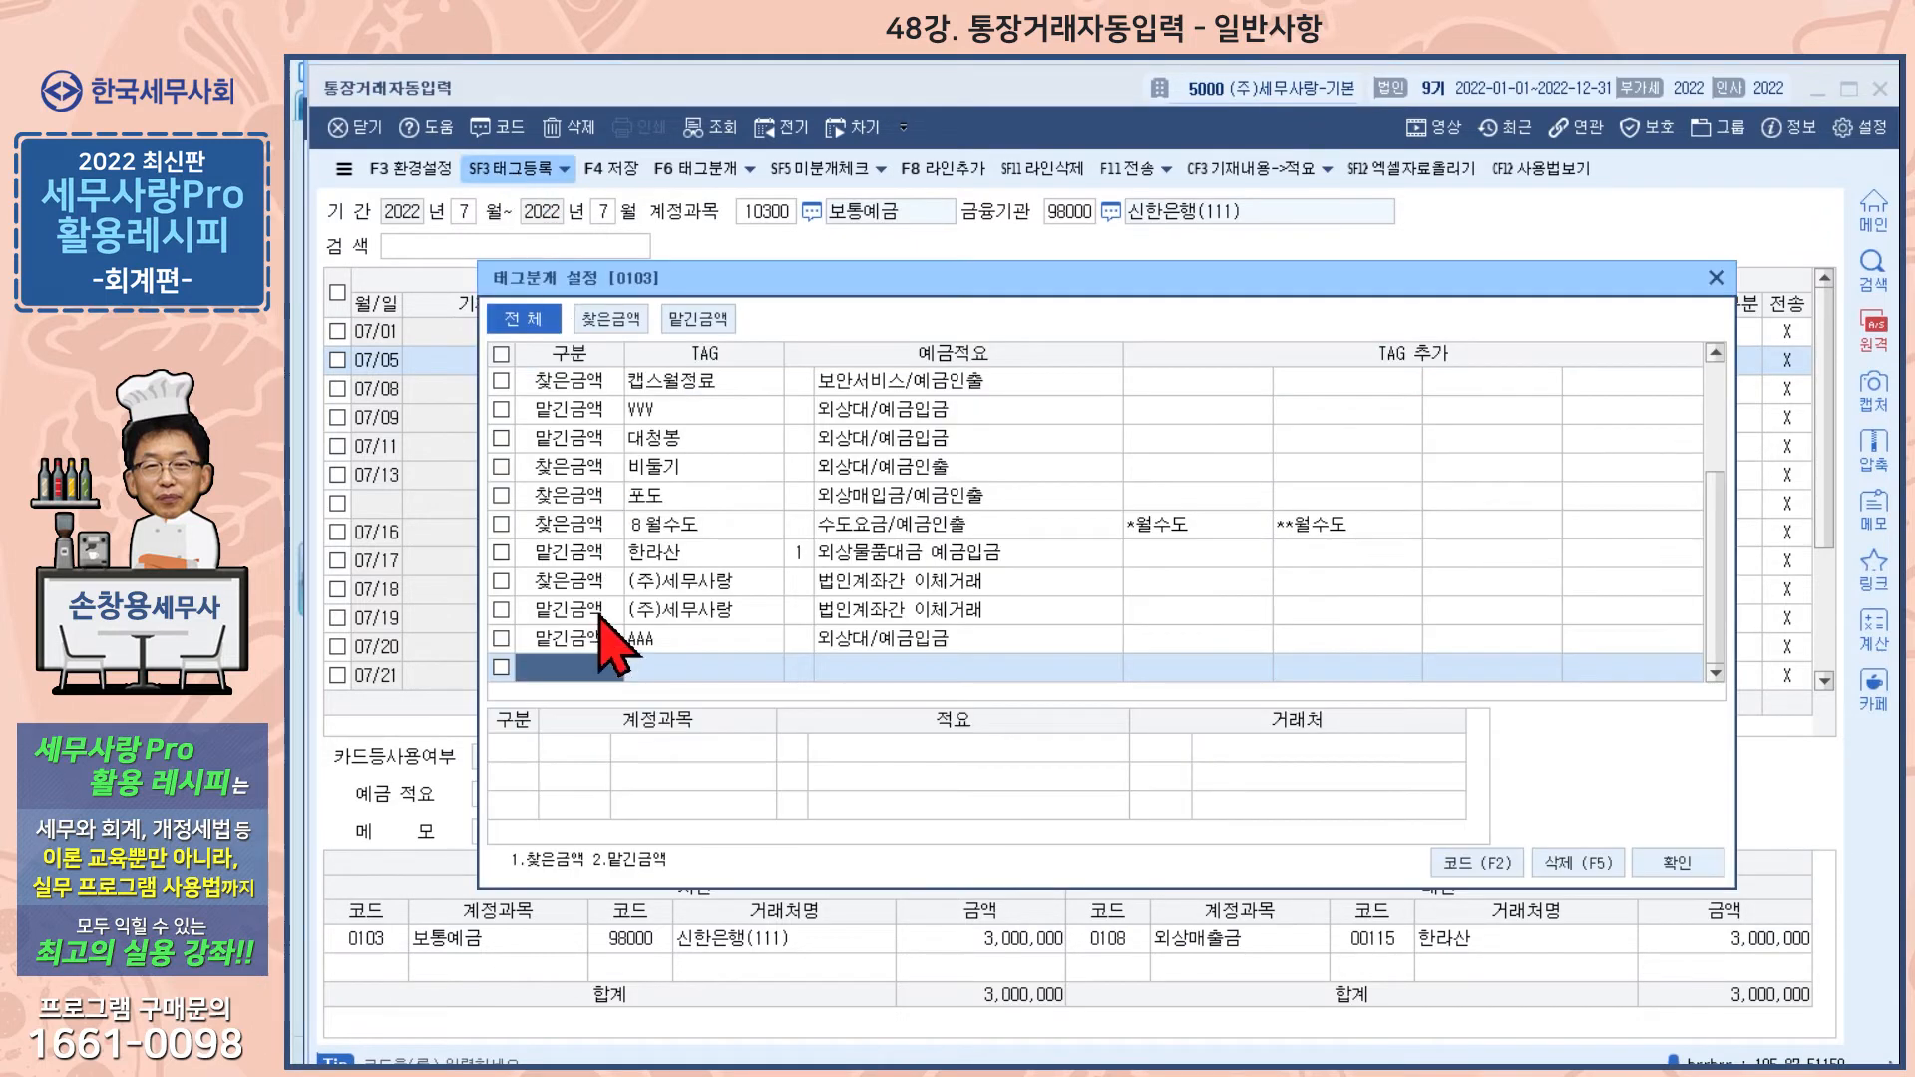
left_click(596, 640)
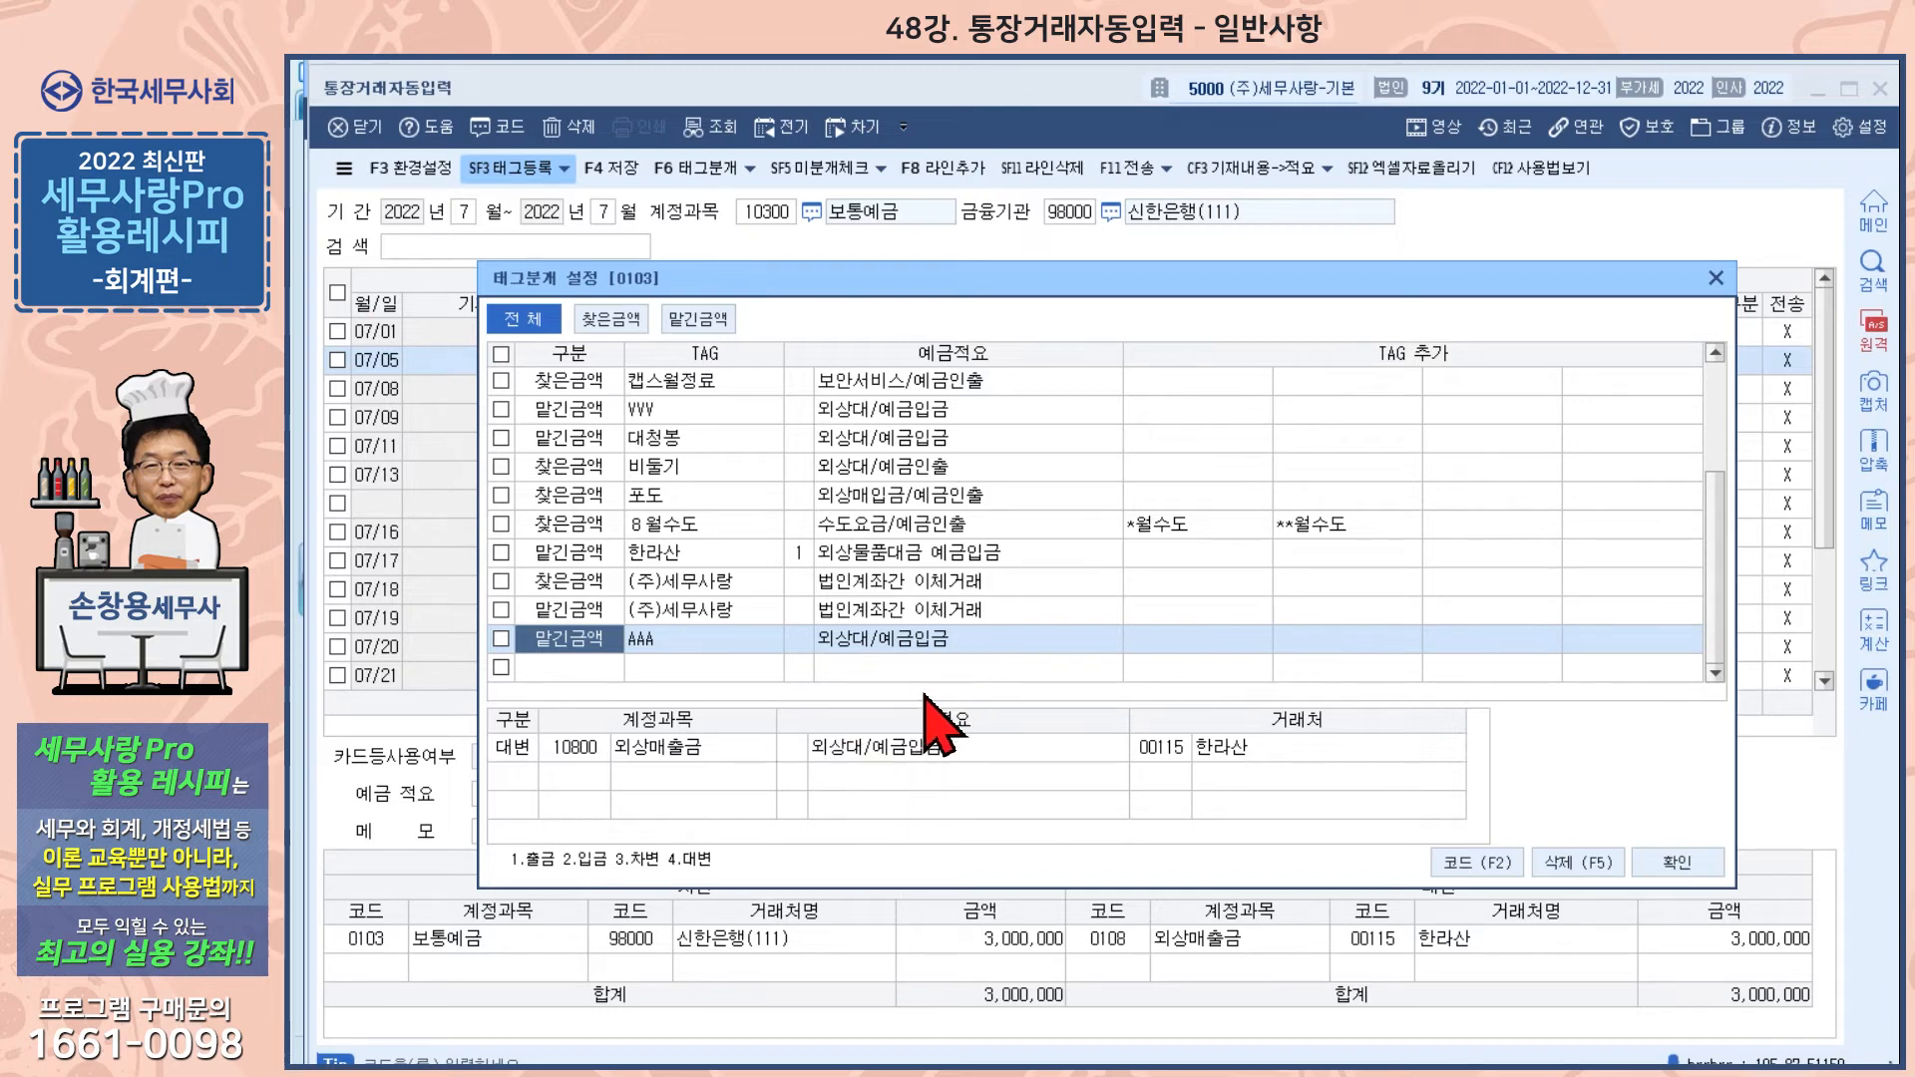
left_click(1717, 279)
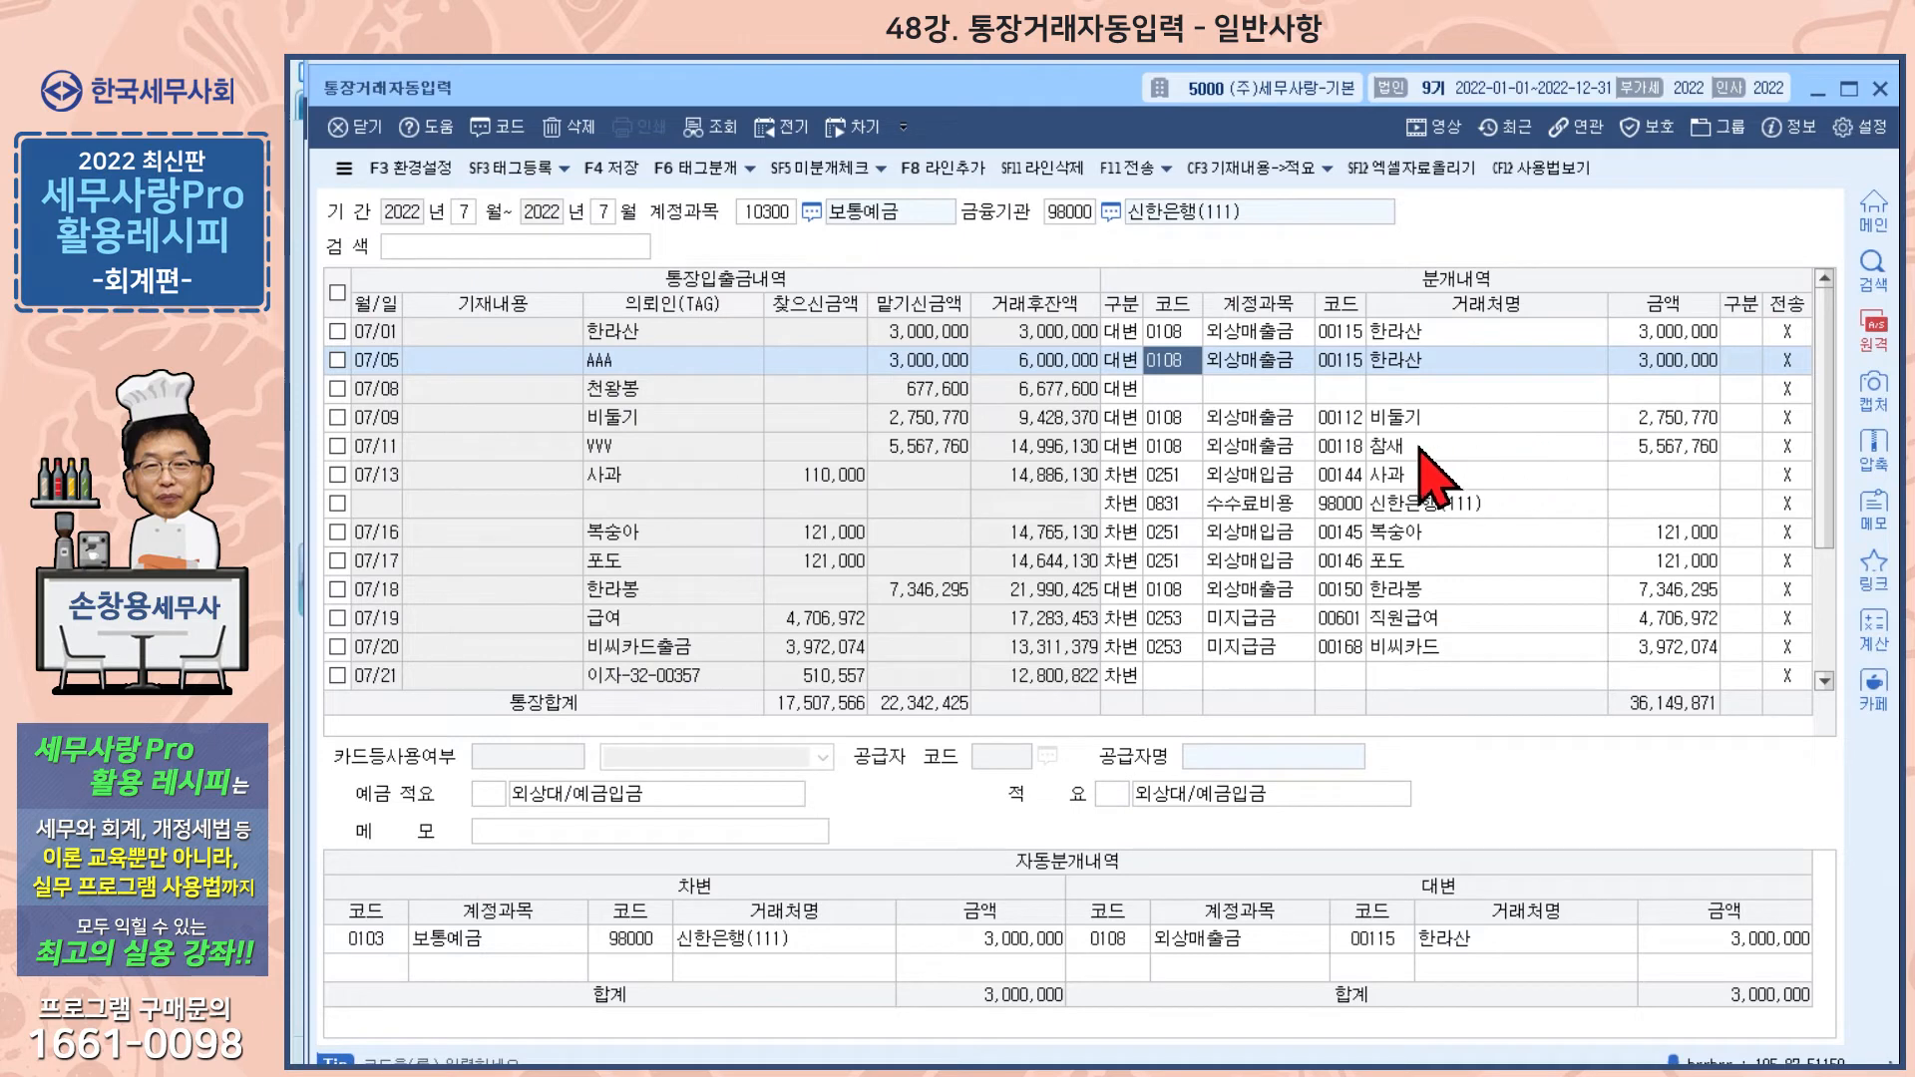
- For the unmatched 07/08 deposit, search 거래처등록 for 천왕봉 and return to the bank transactions
left_click(1175, 391)
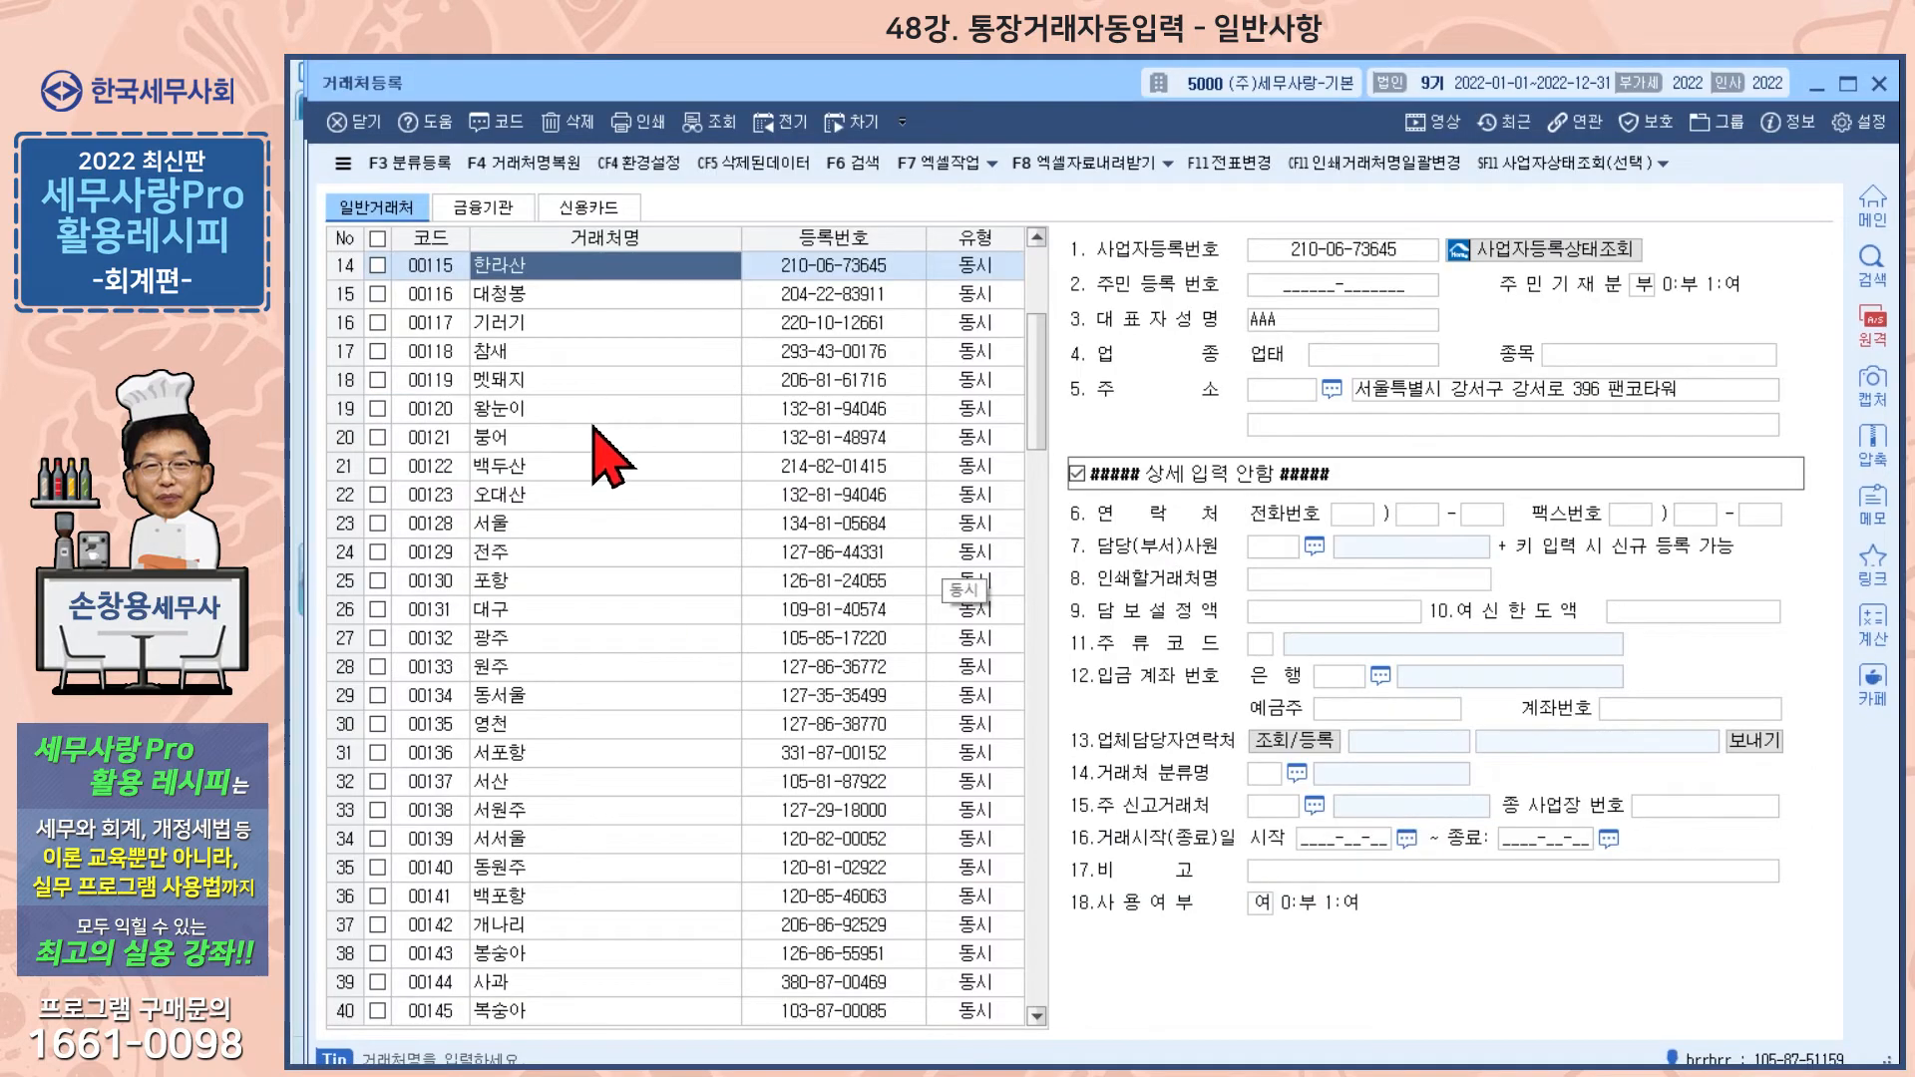
right_click(596, 441)
left_click(629, 469)
type("천왕봉")
key("Return")
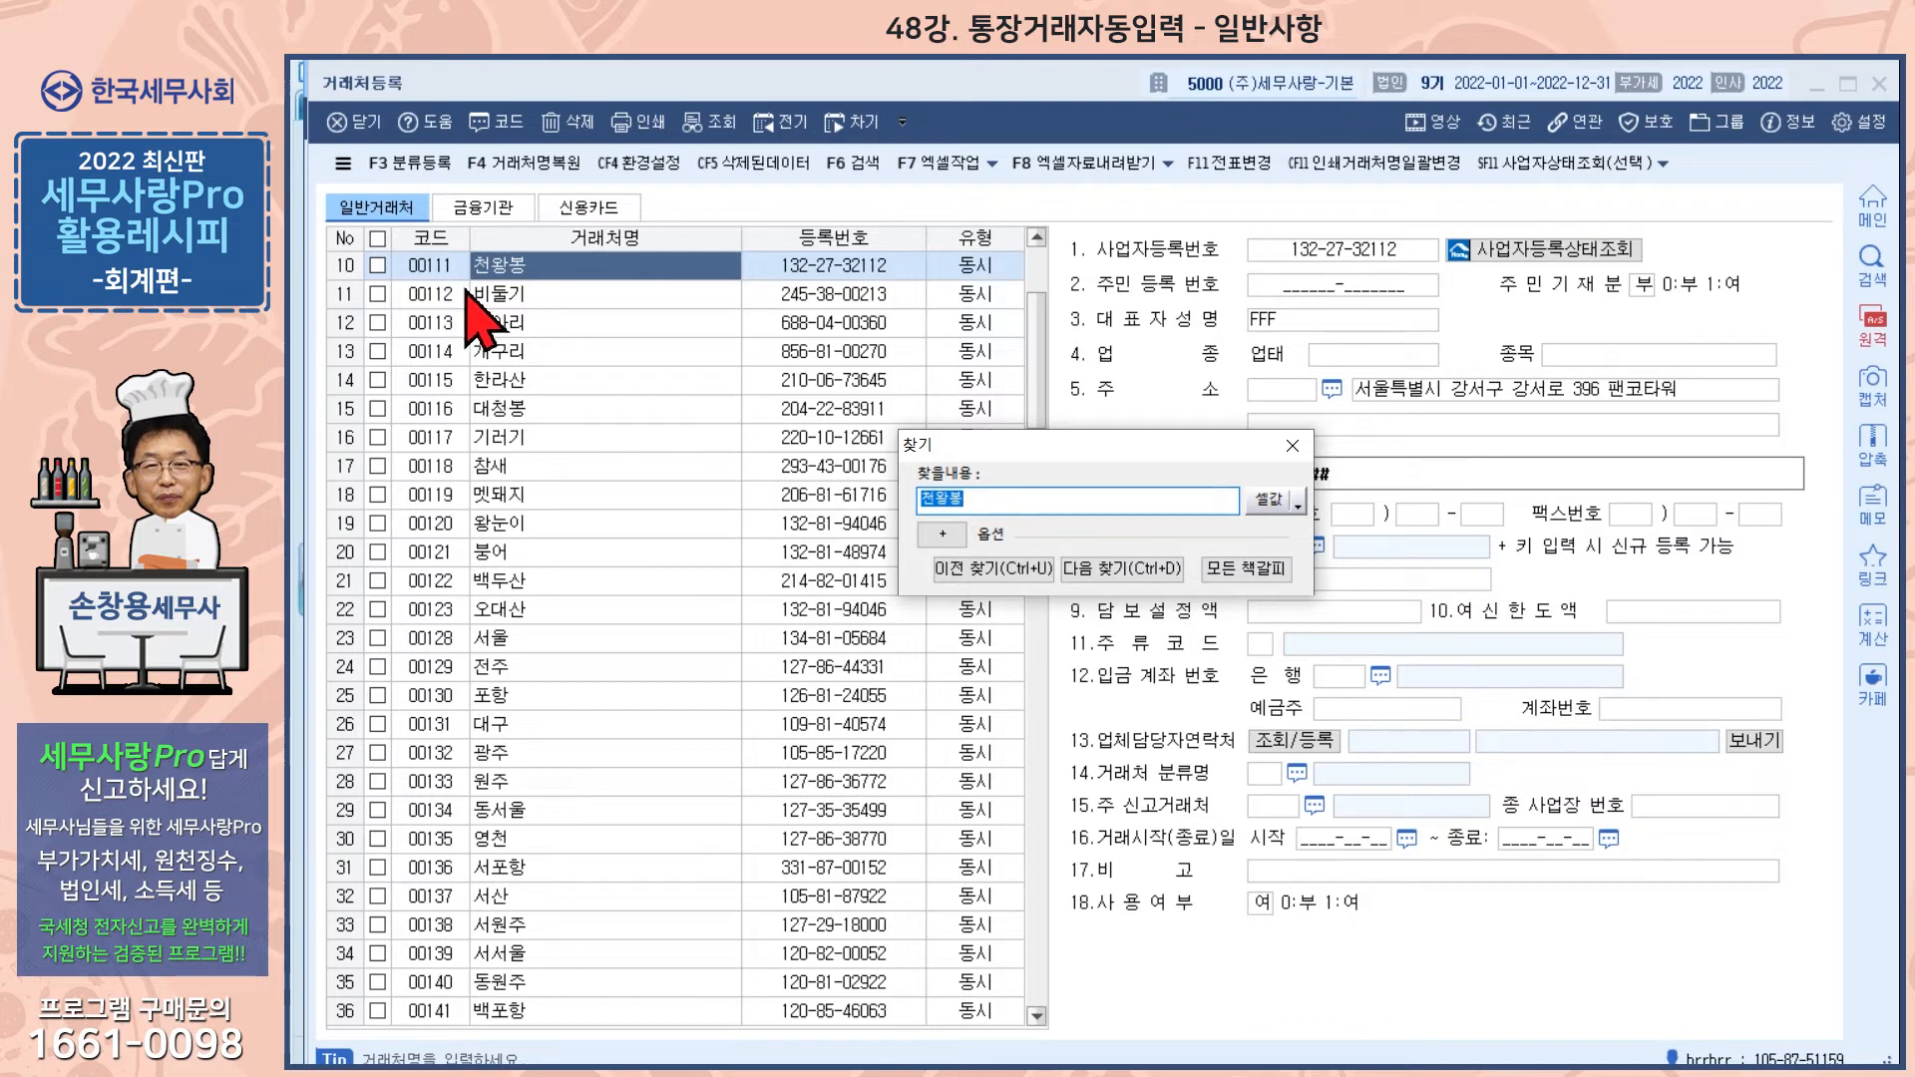
left_click(1292, 446)
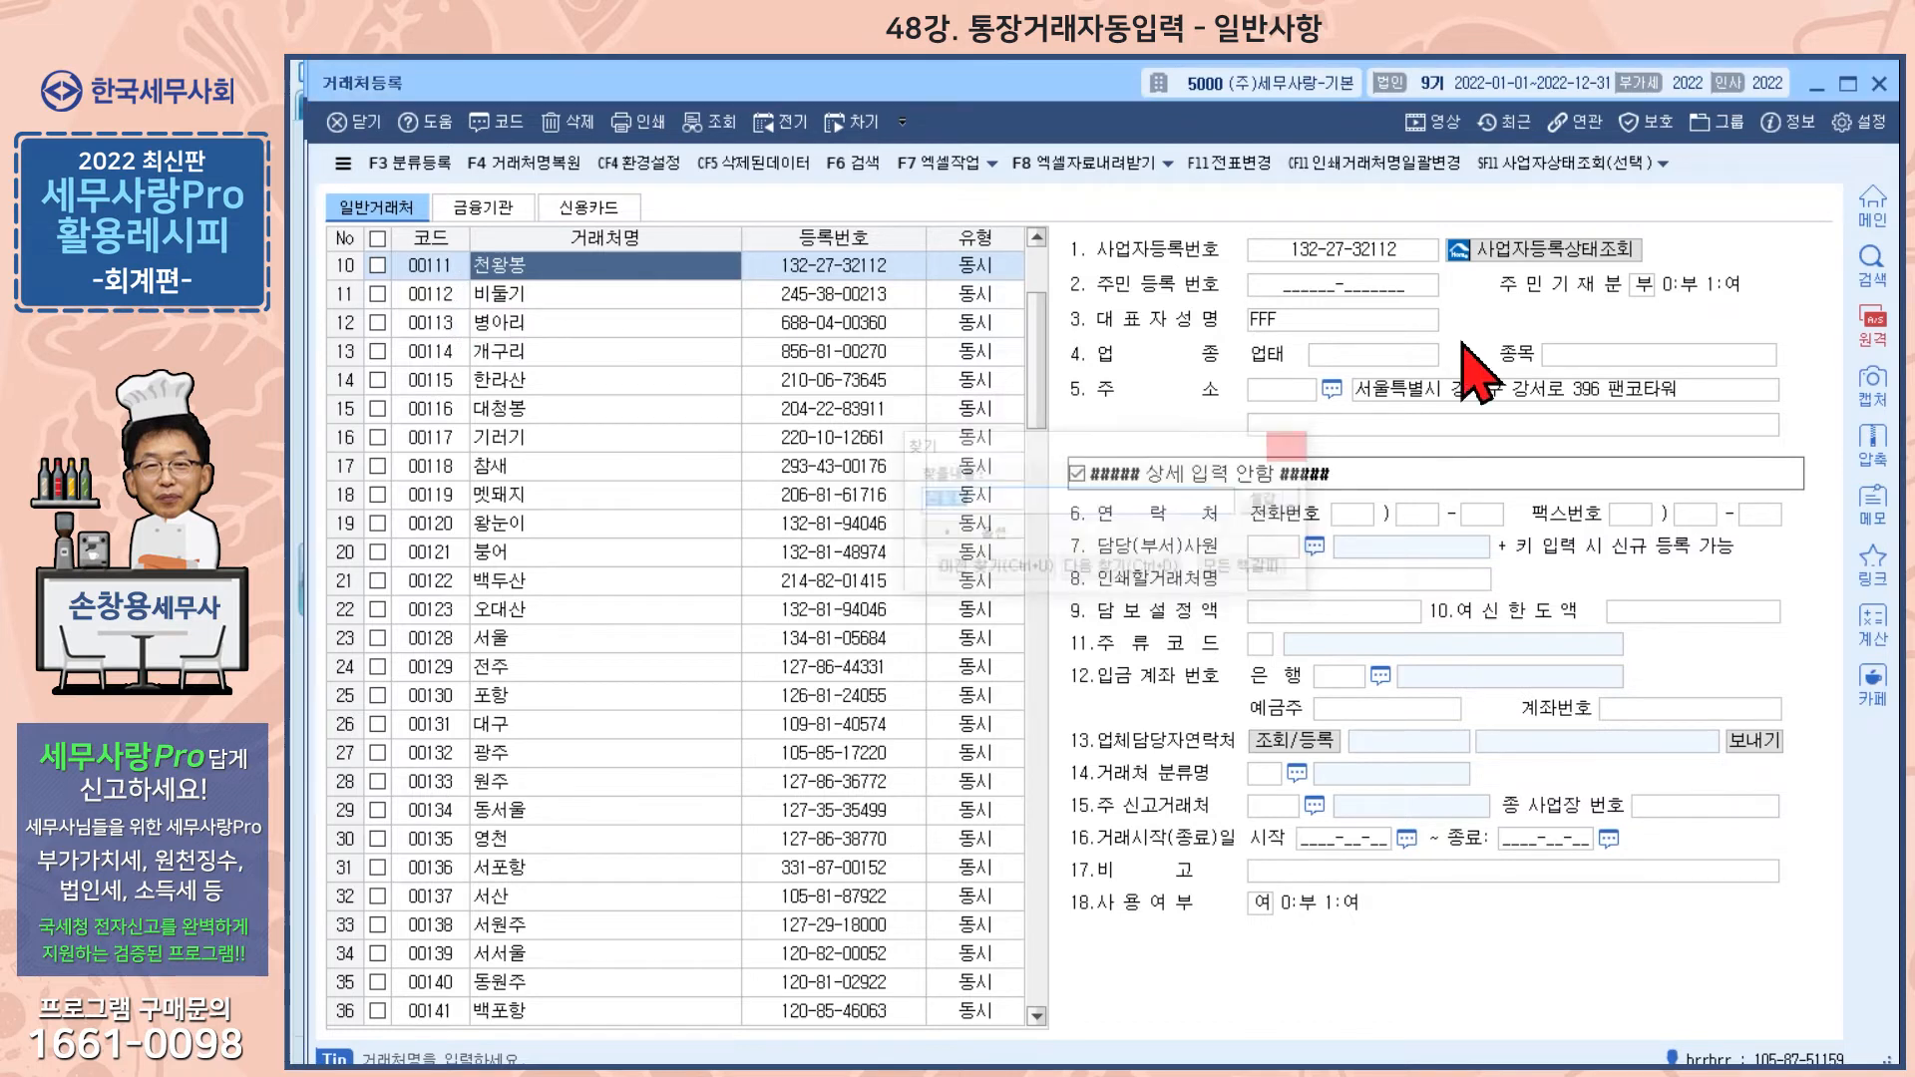
left_click(1880, 85)
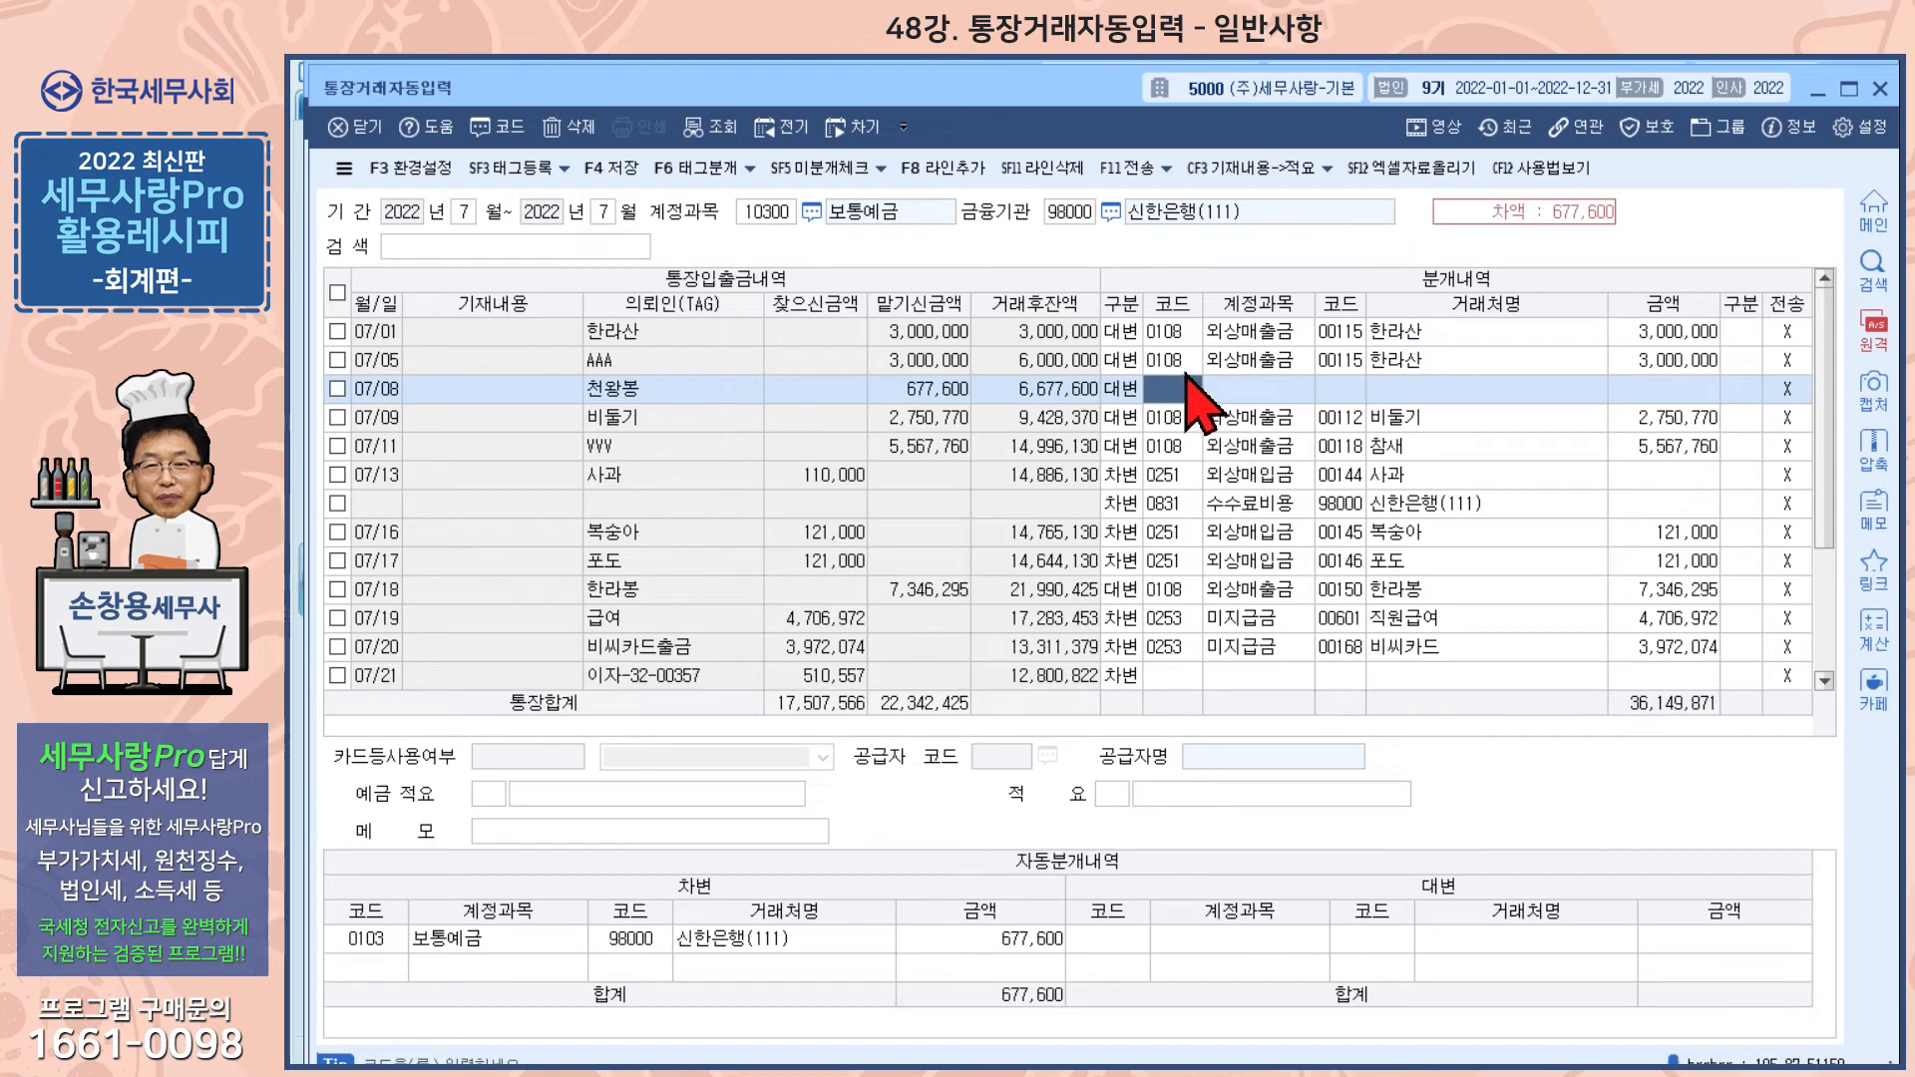
- Set the 07/08 천왕봉 deposit's account code to 108 외상매출금 and agree to register 천왕봉 as a tag
type("108")
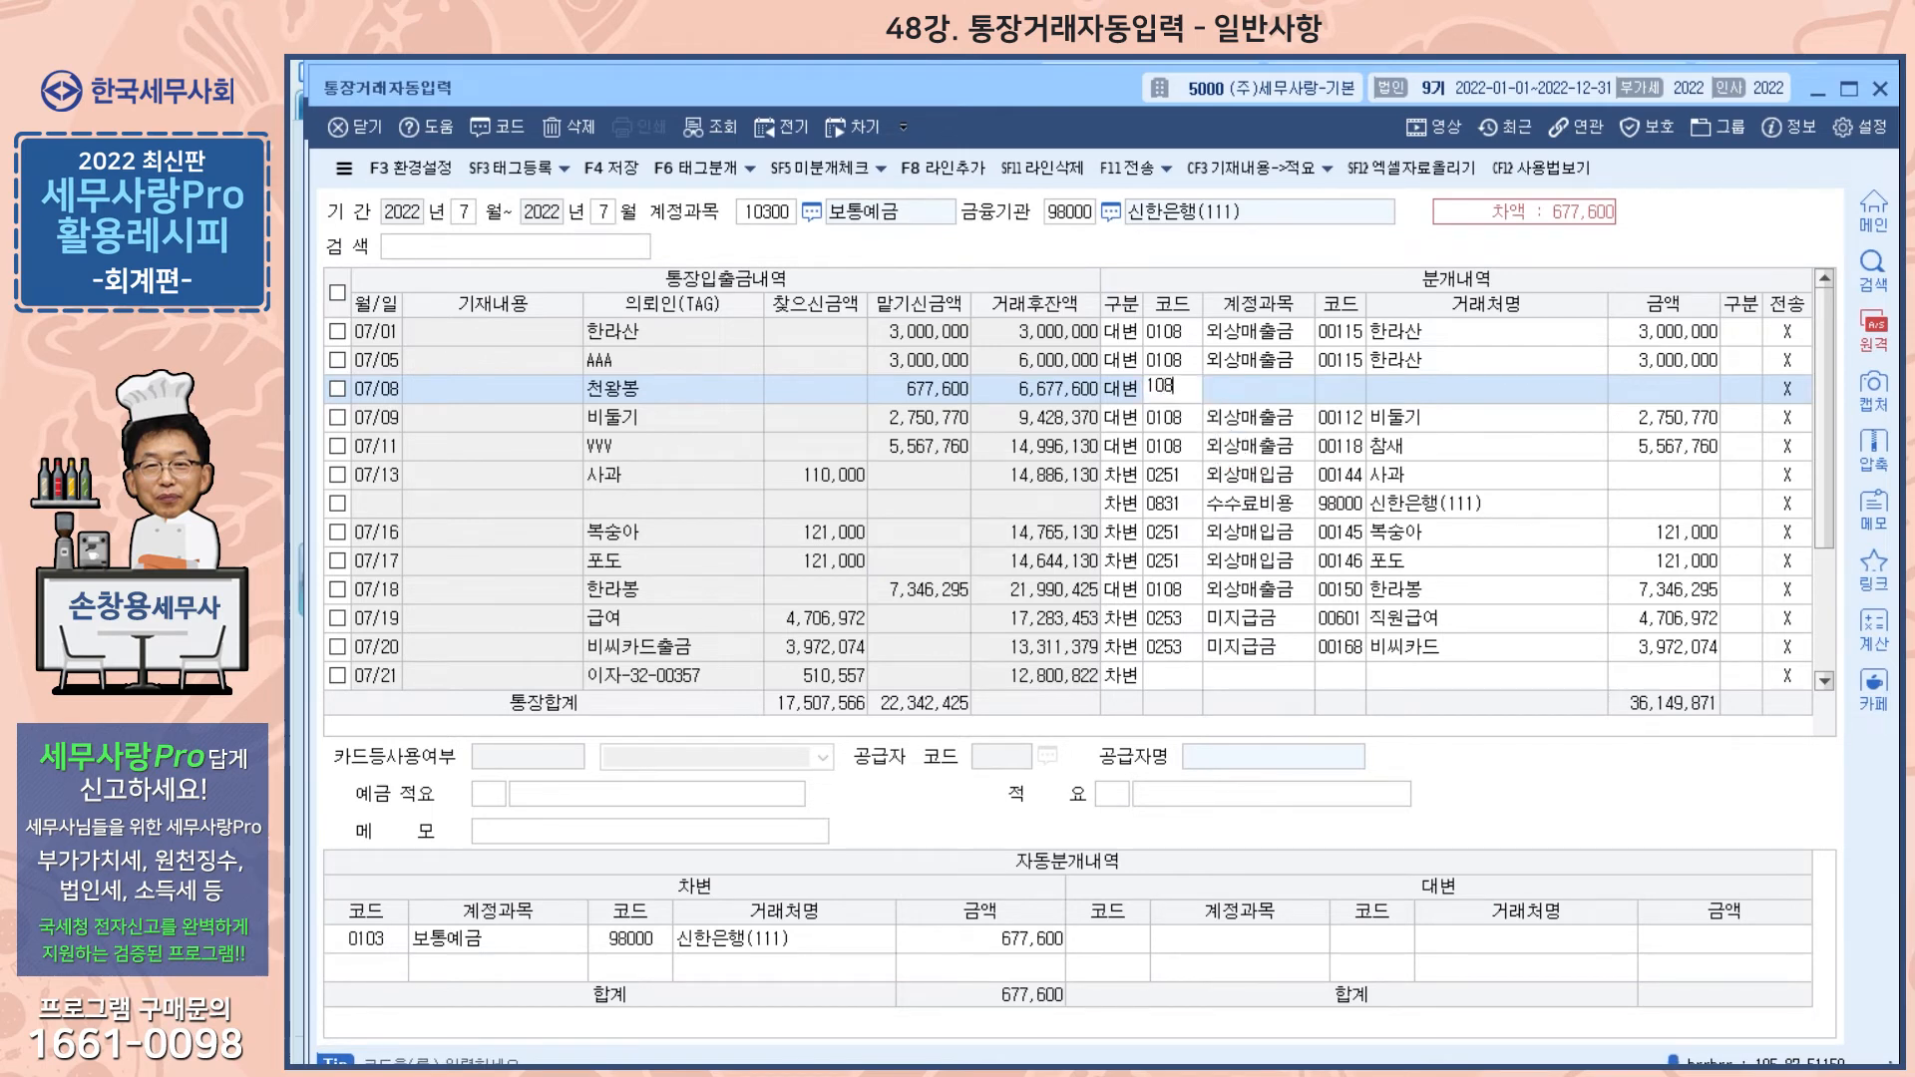
key("Return")
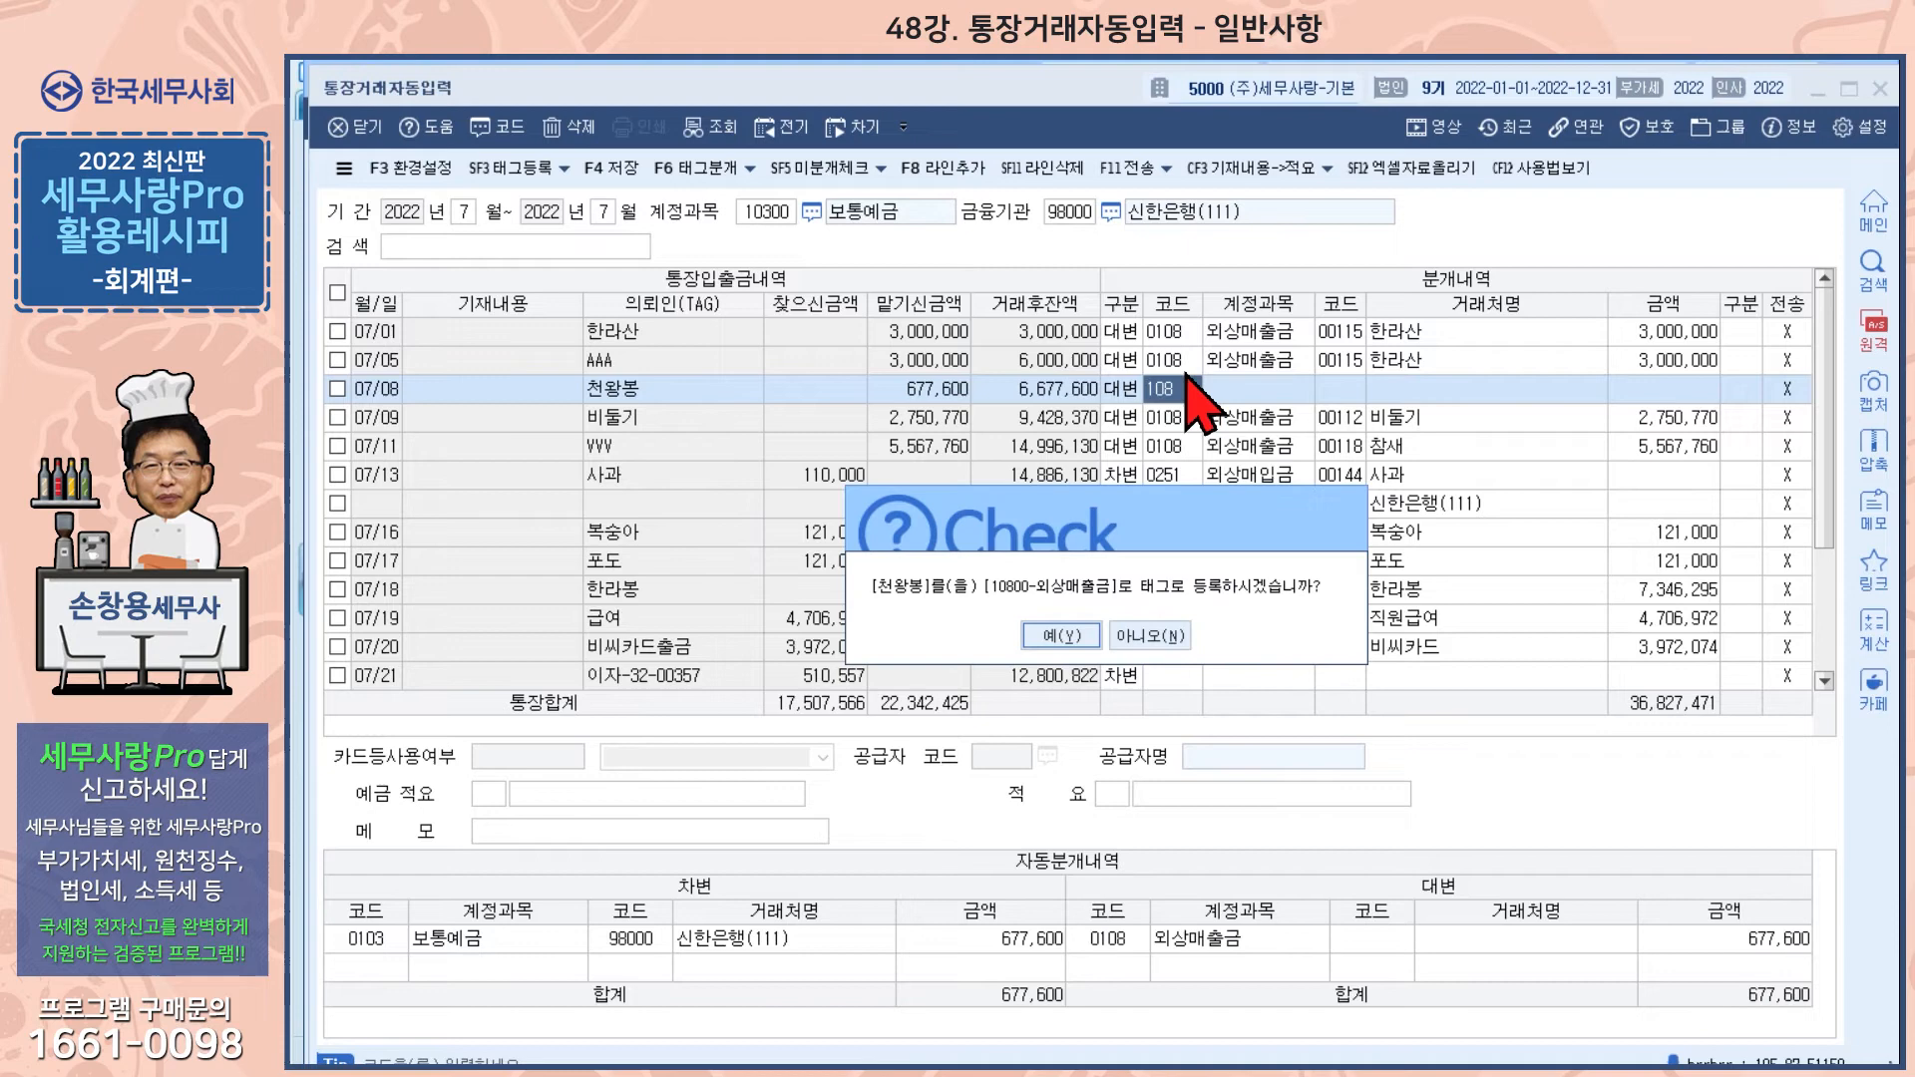
key("Return")
- Look up 천왕 in the 거래처 code help and assign 00111 천왕봉 to the 07/08 deposit
type("11")
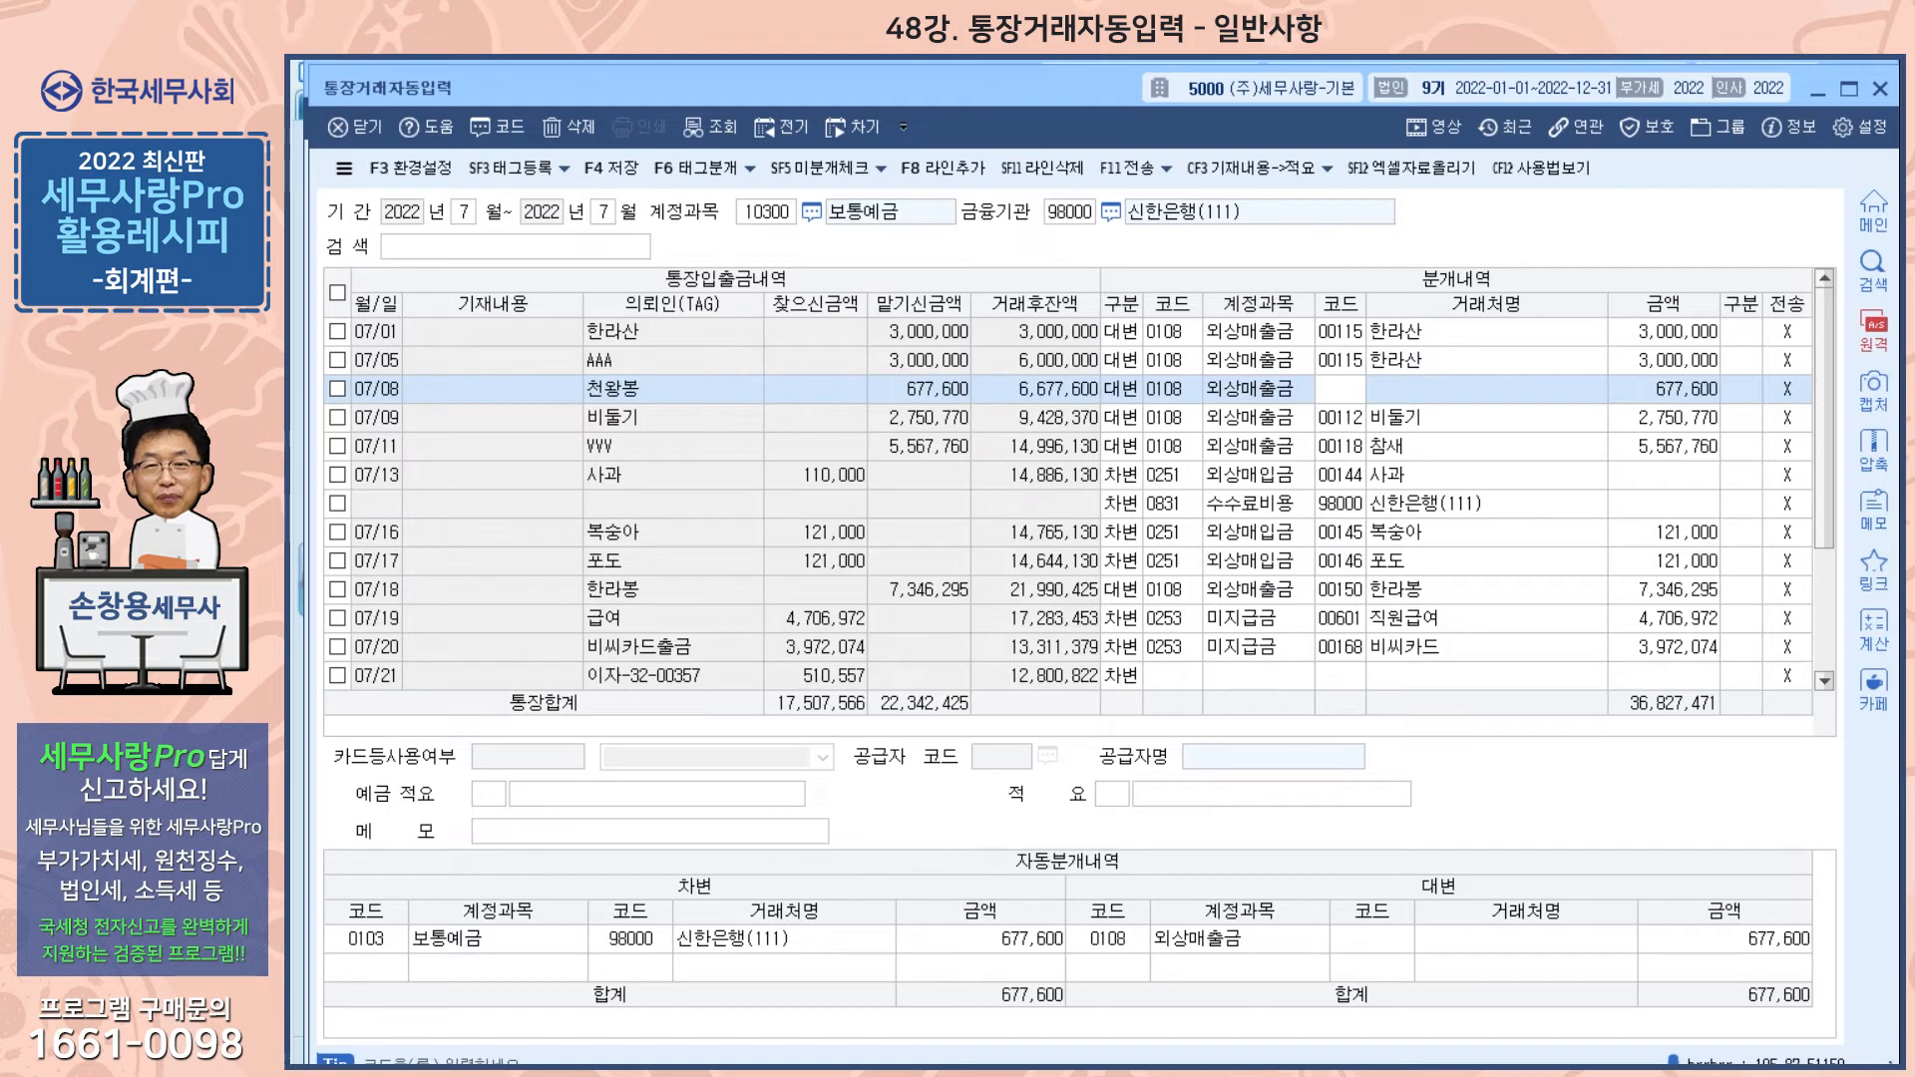
left_click(1336, 391)
key("F2")
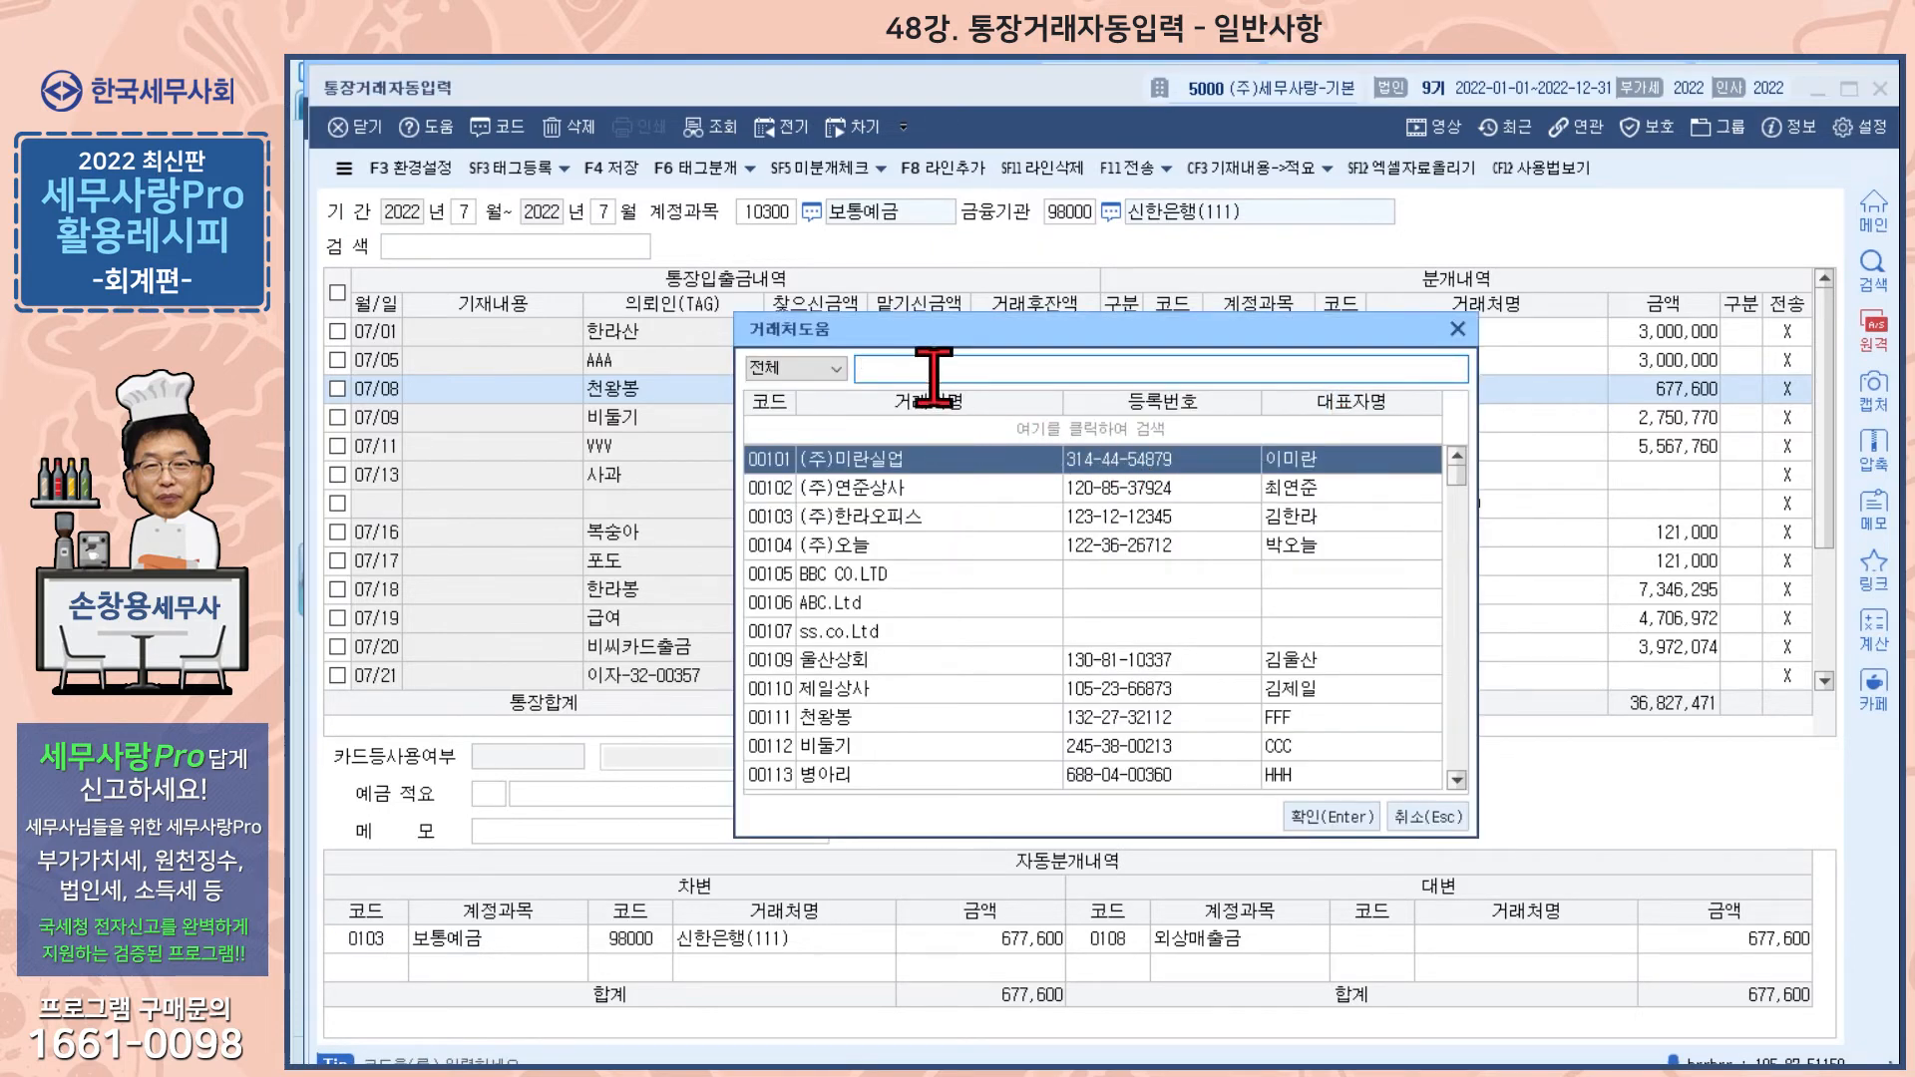
type("천왕")
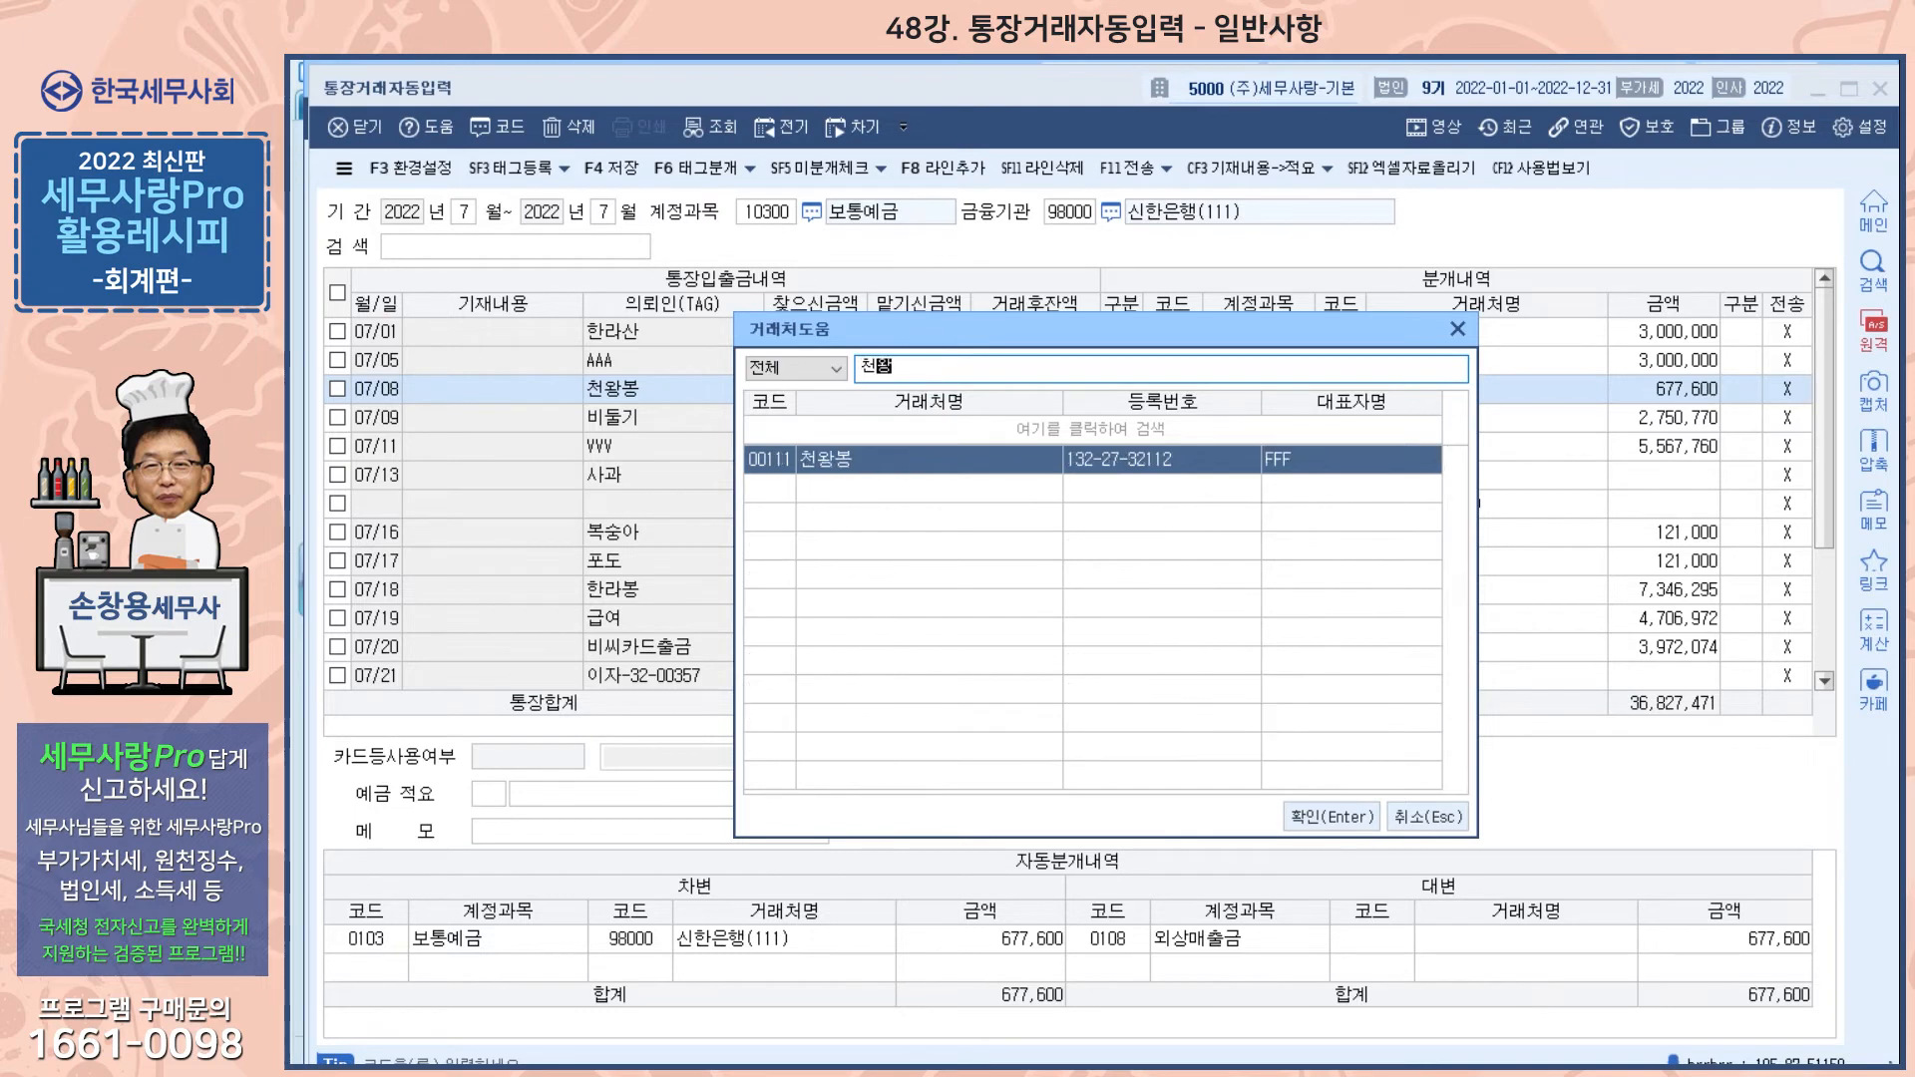
key("Return")
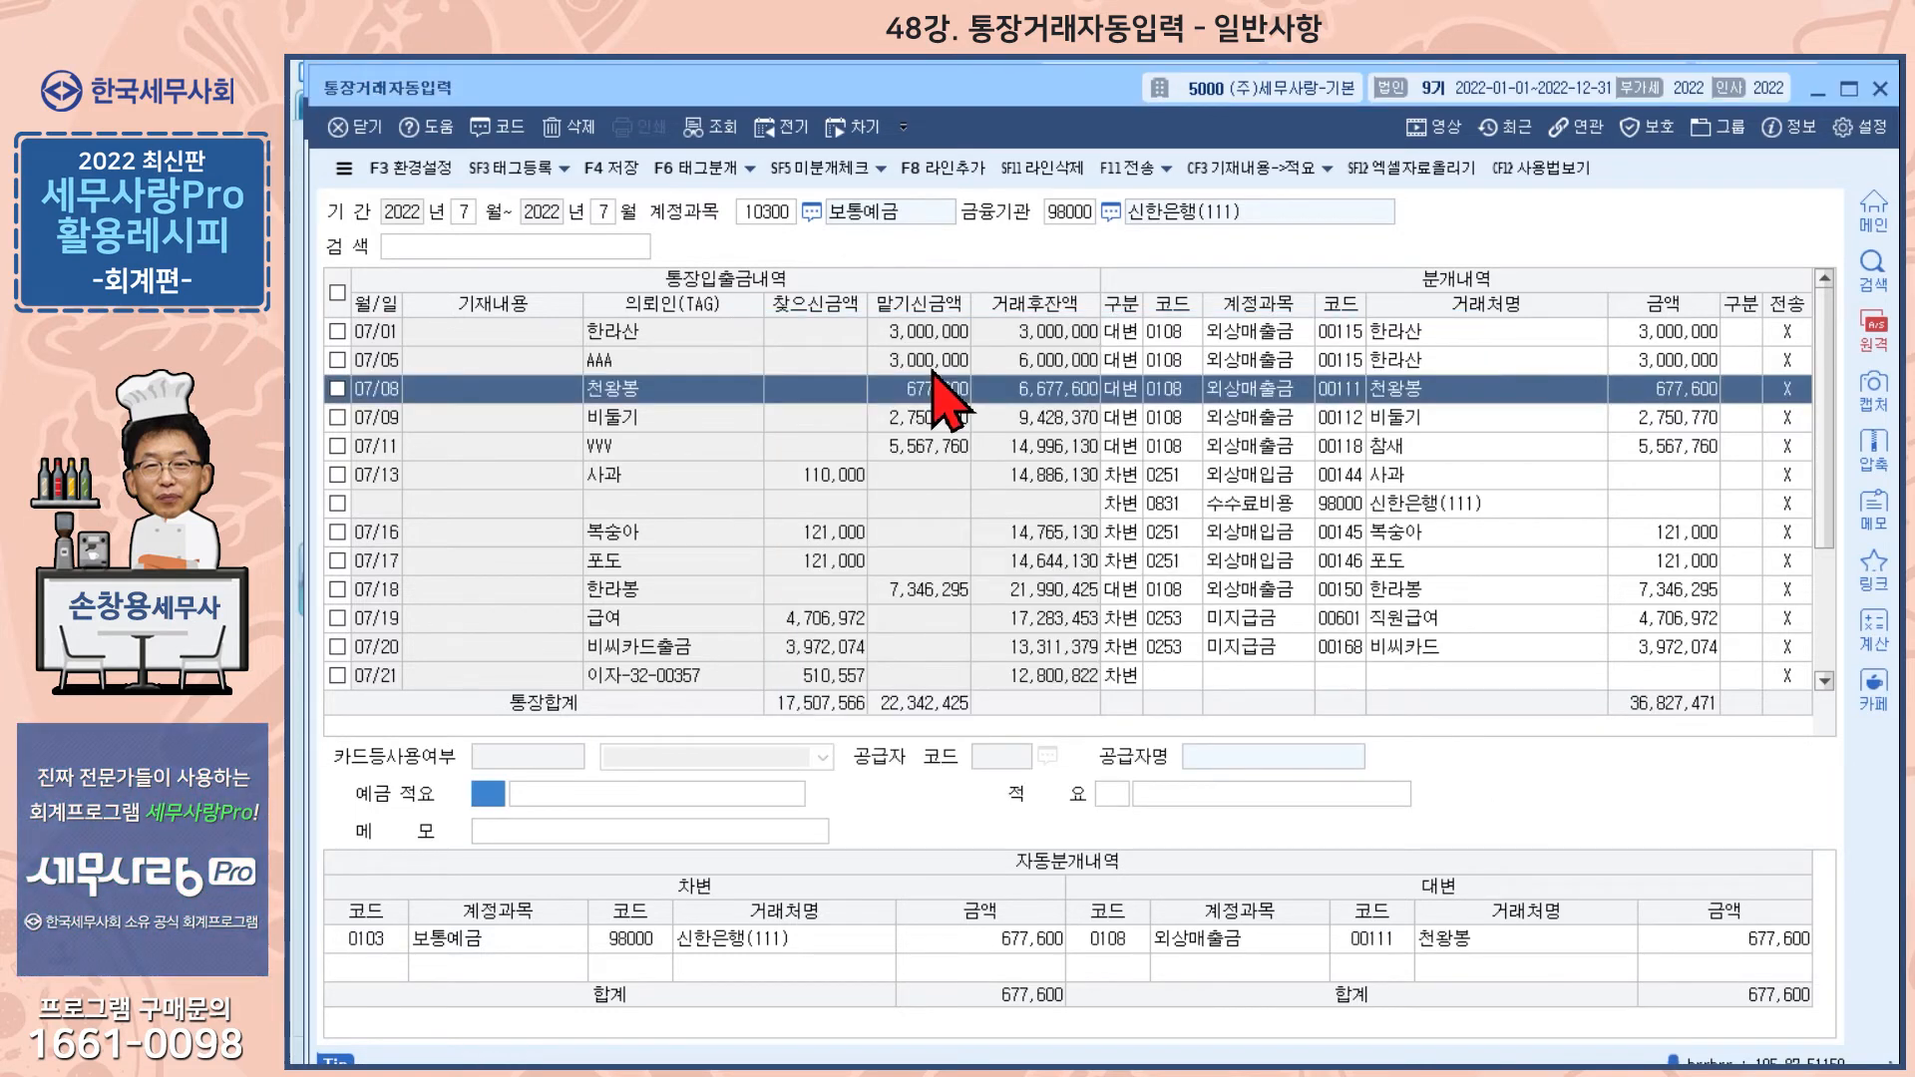
- Enter 외상대/예금입금 as the deposit description for the 07/08 천왕봉 transaction
type("외상대/예금입금")
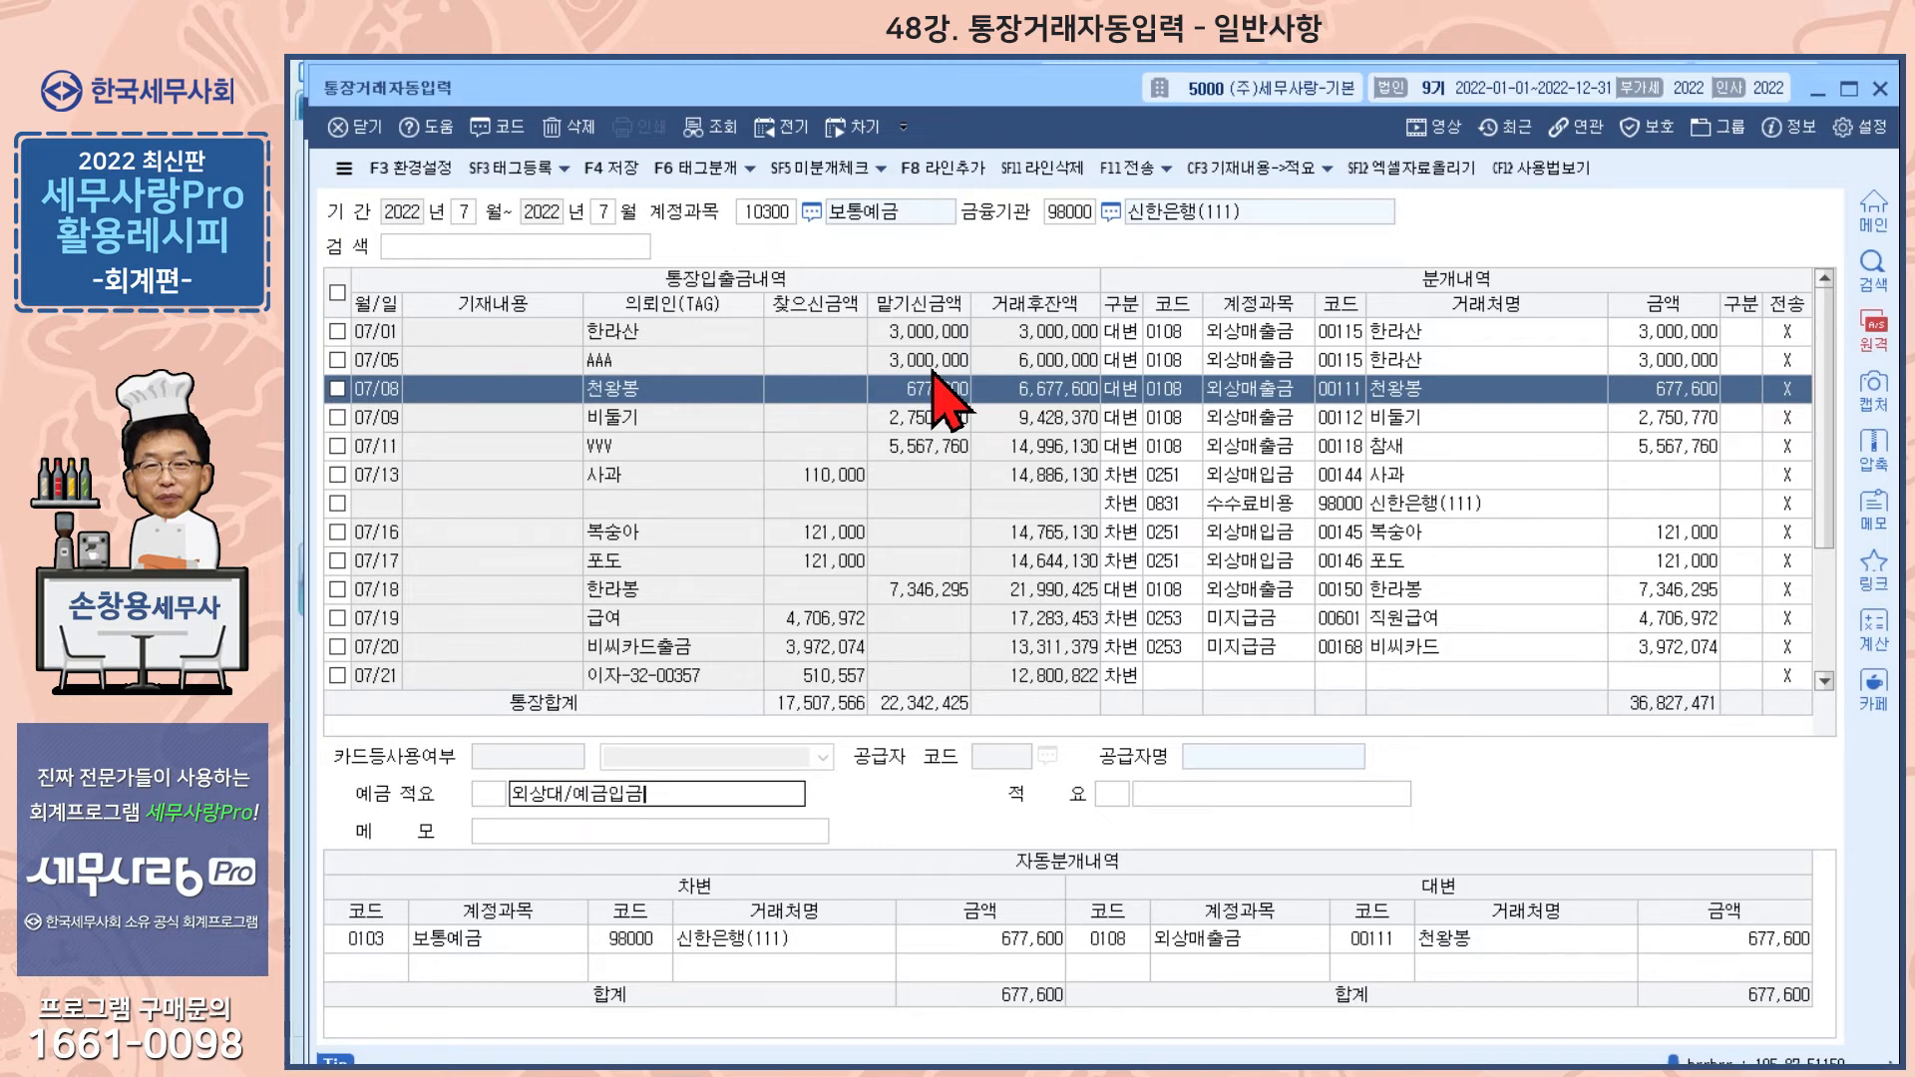
key("Return")
key("Return")
key("Return")
key("Return")
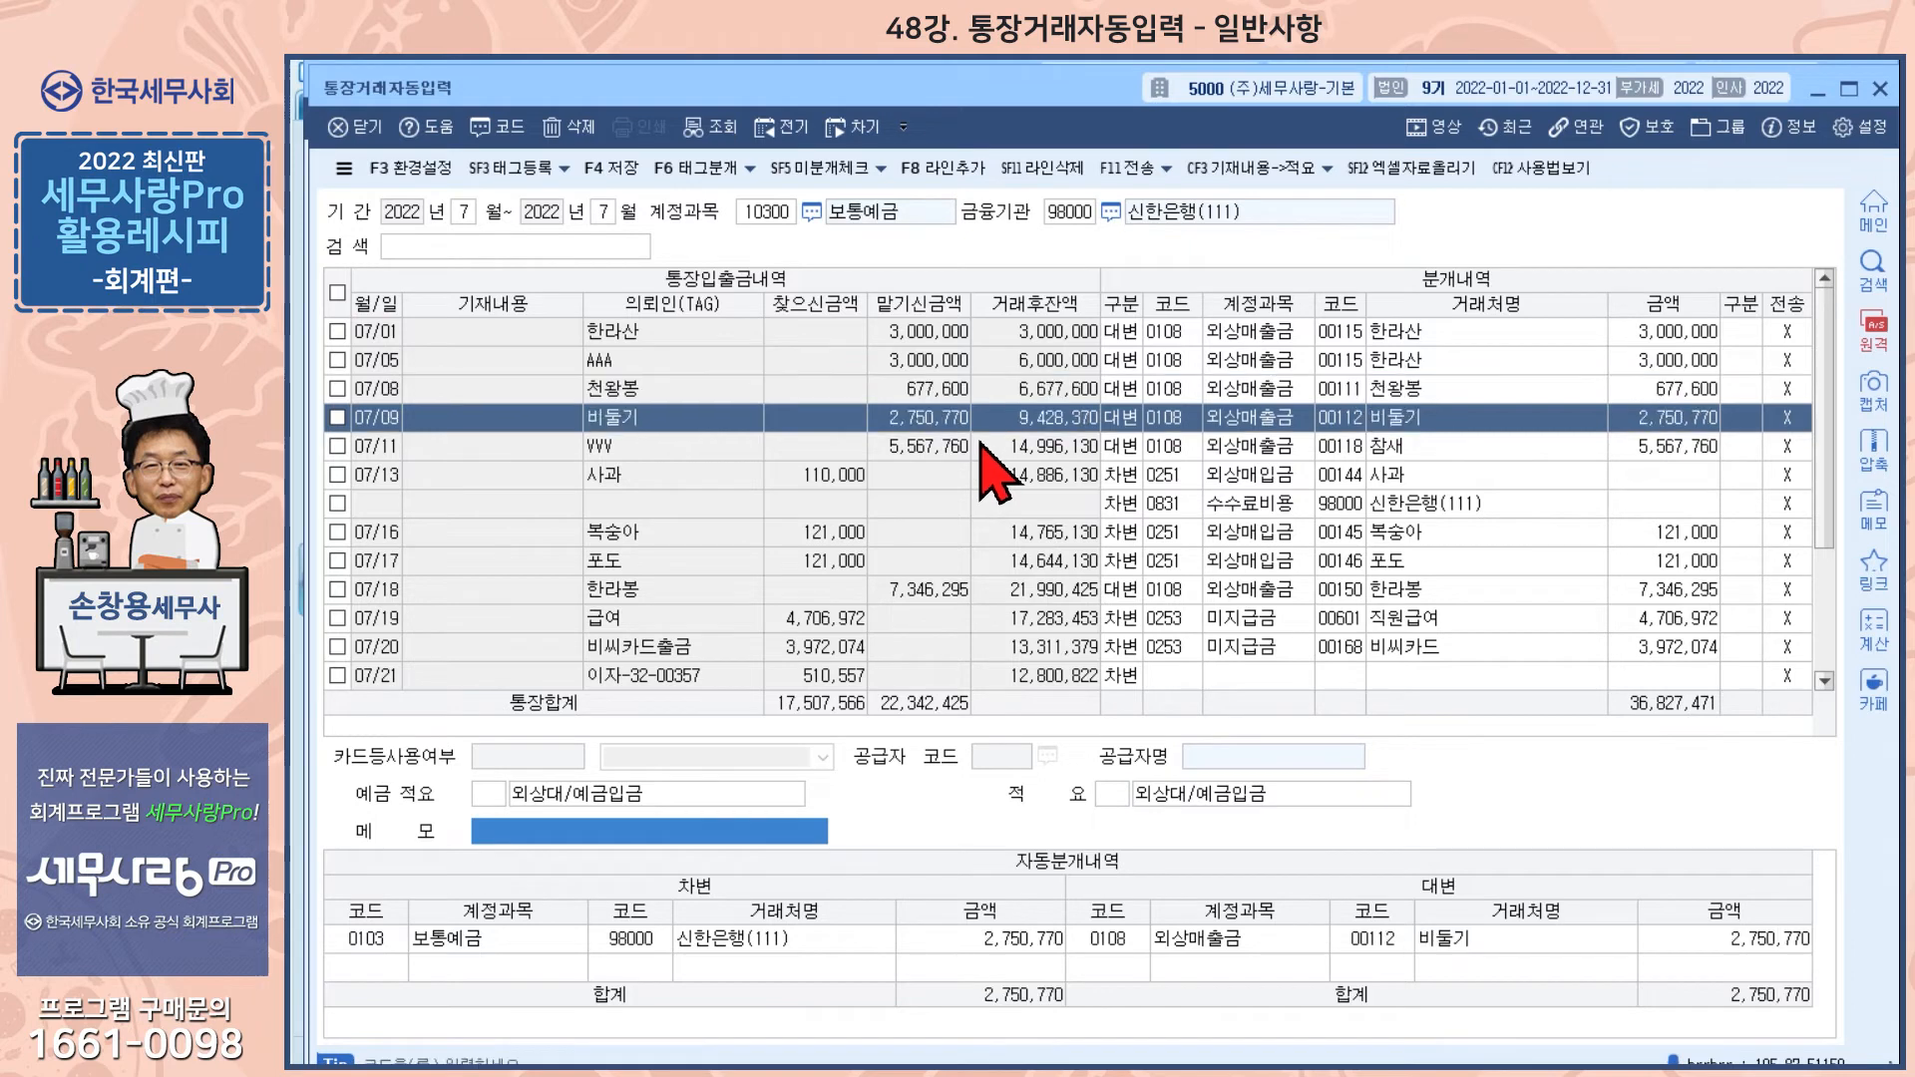
- Open the tag registration list from the 07/08 transaction, check the journal entry stored for the 천왕봉 tag, and close the list
left_click(1215, 391)
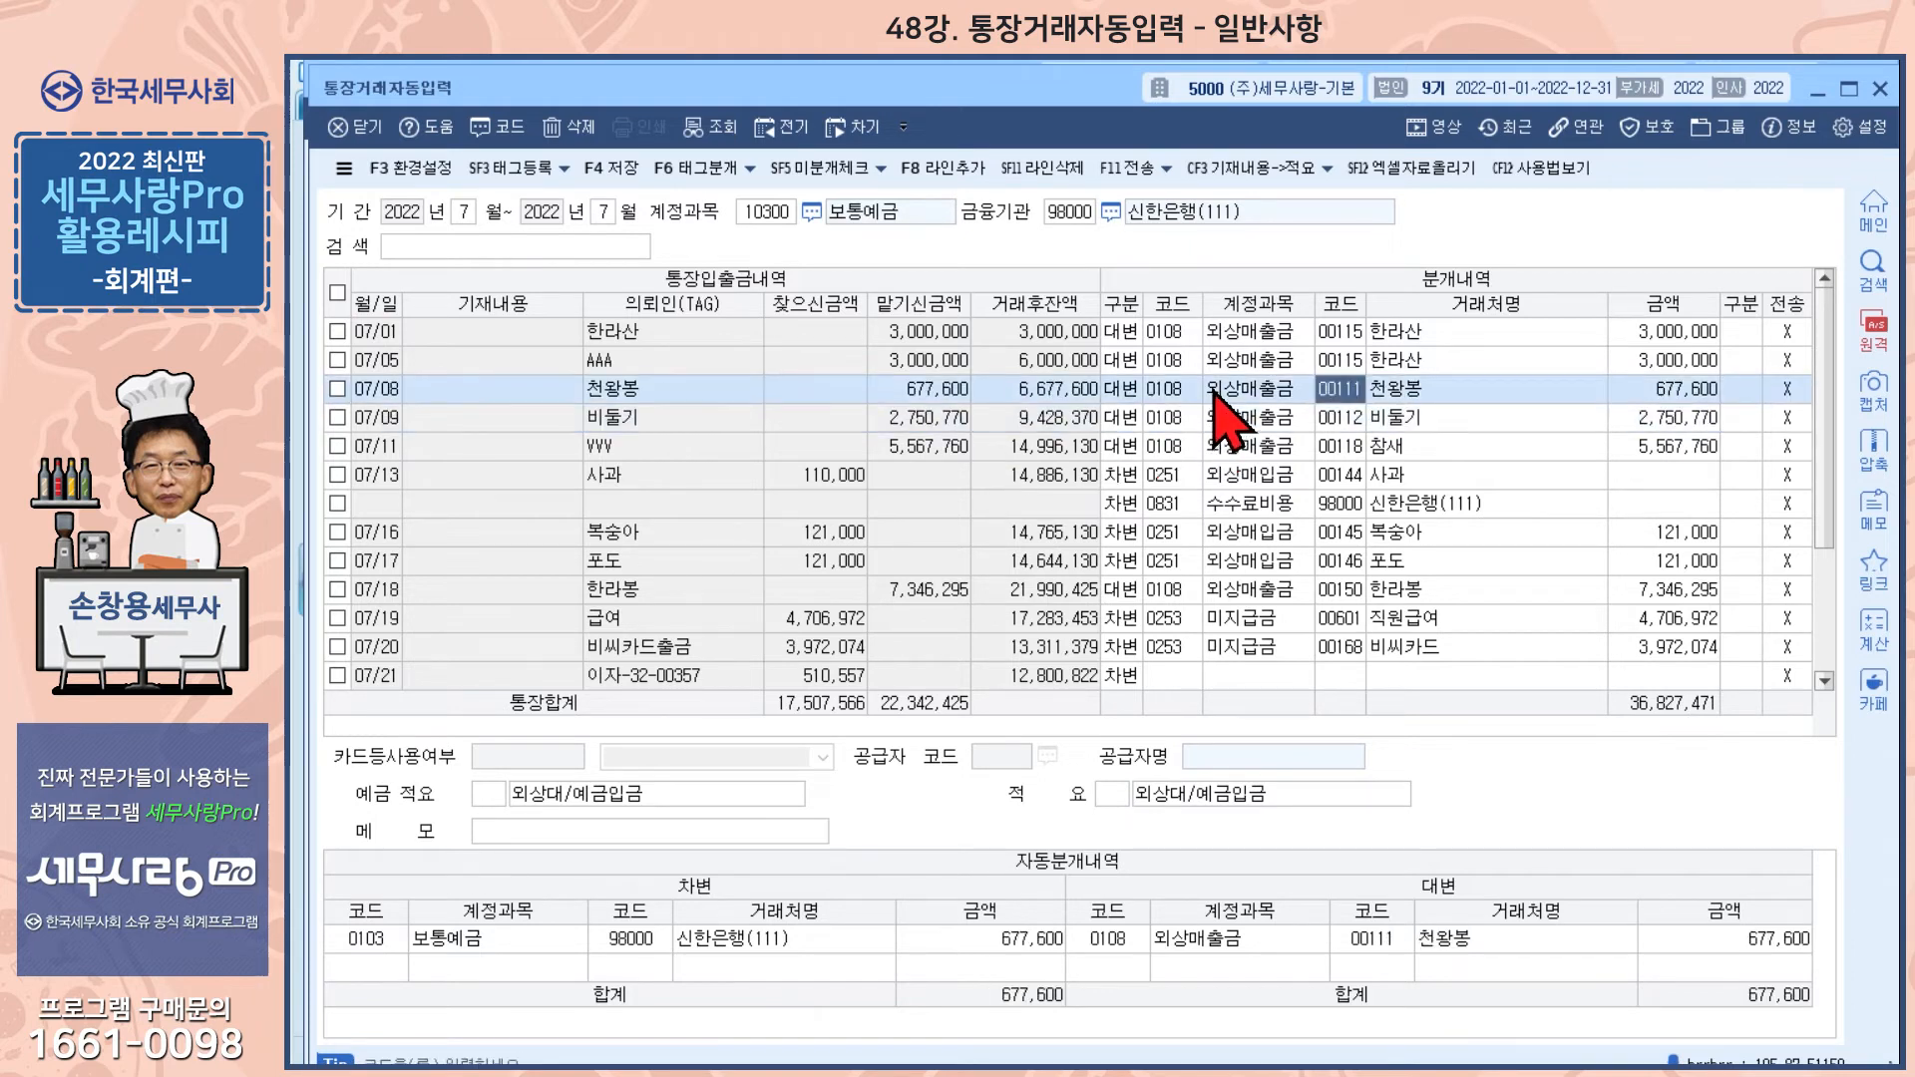
left_click(531, 172)
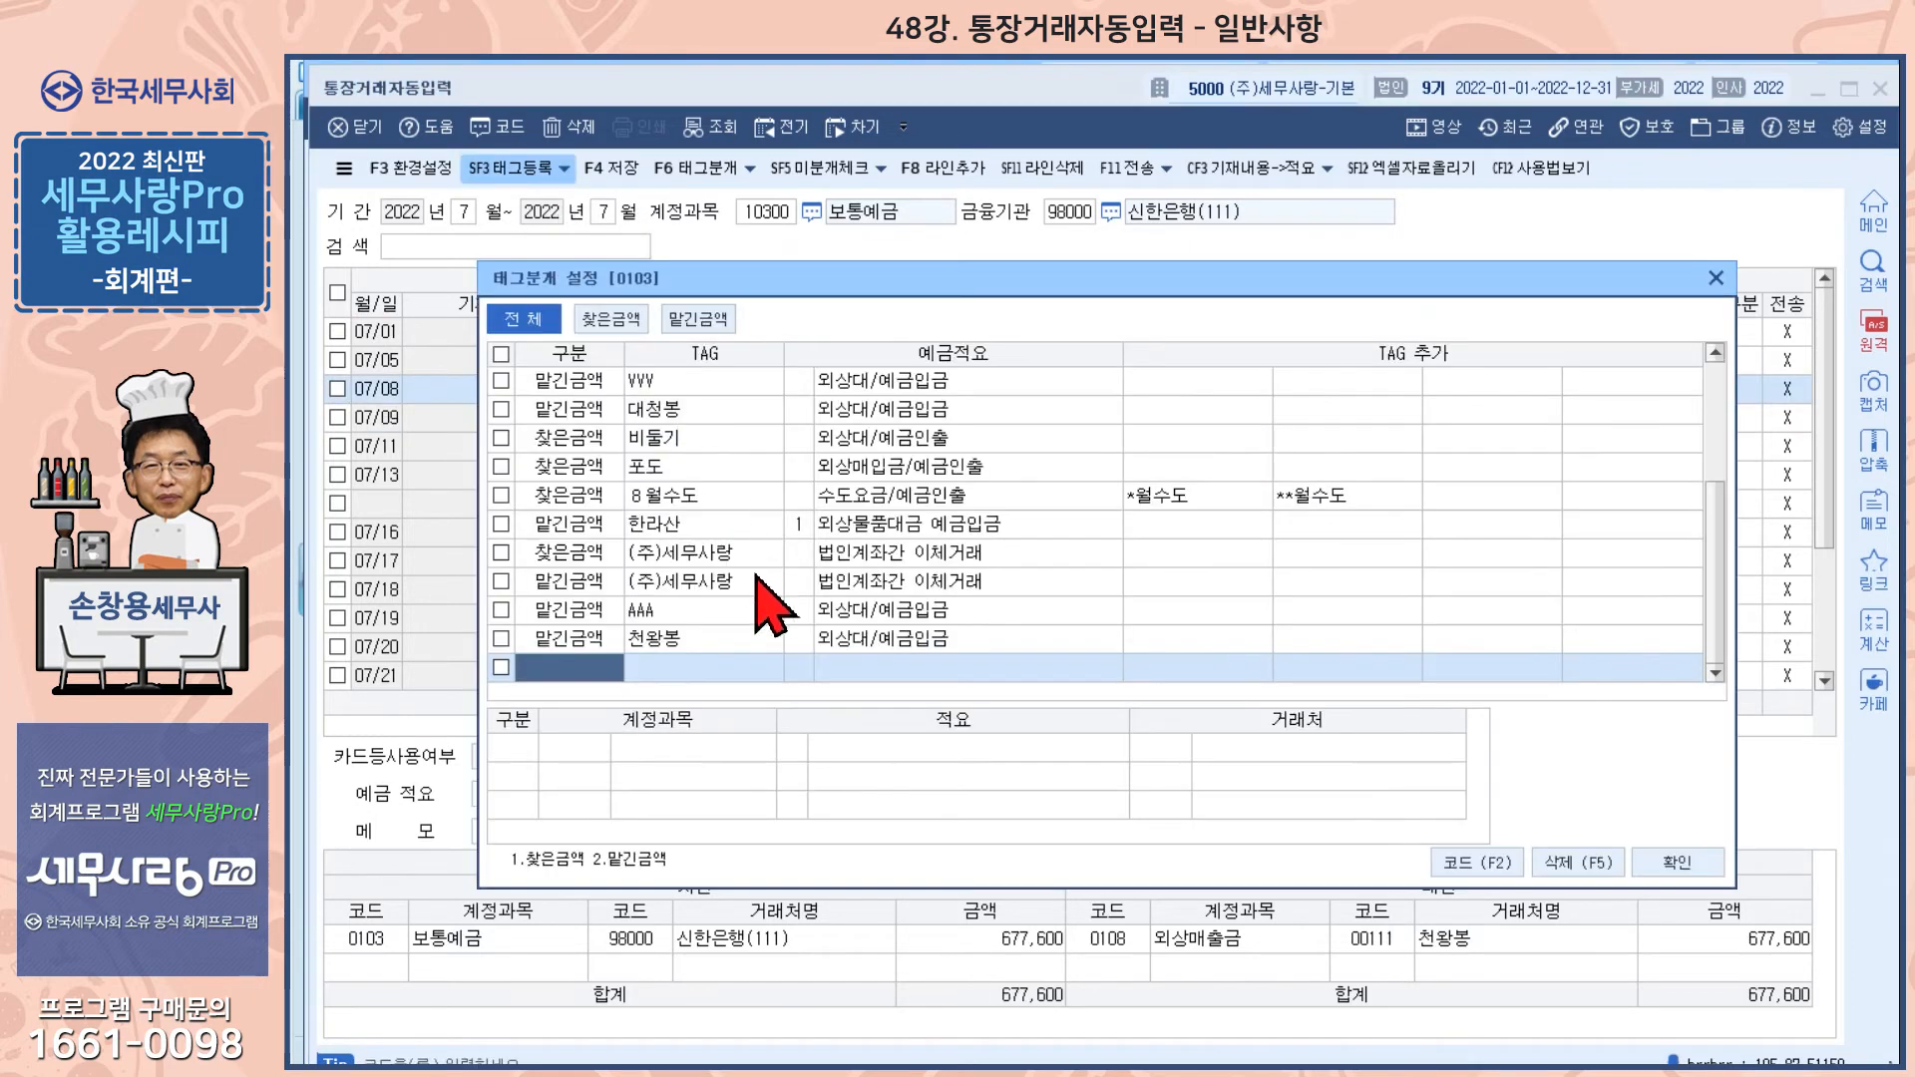
left_click(675, 643)
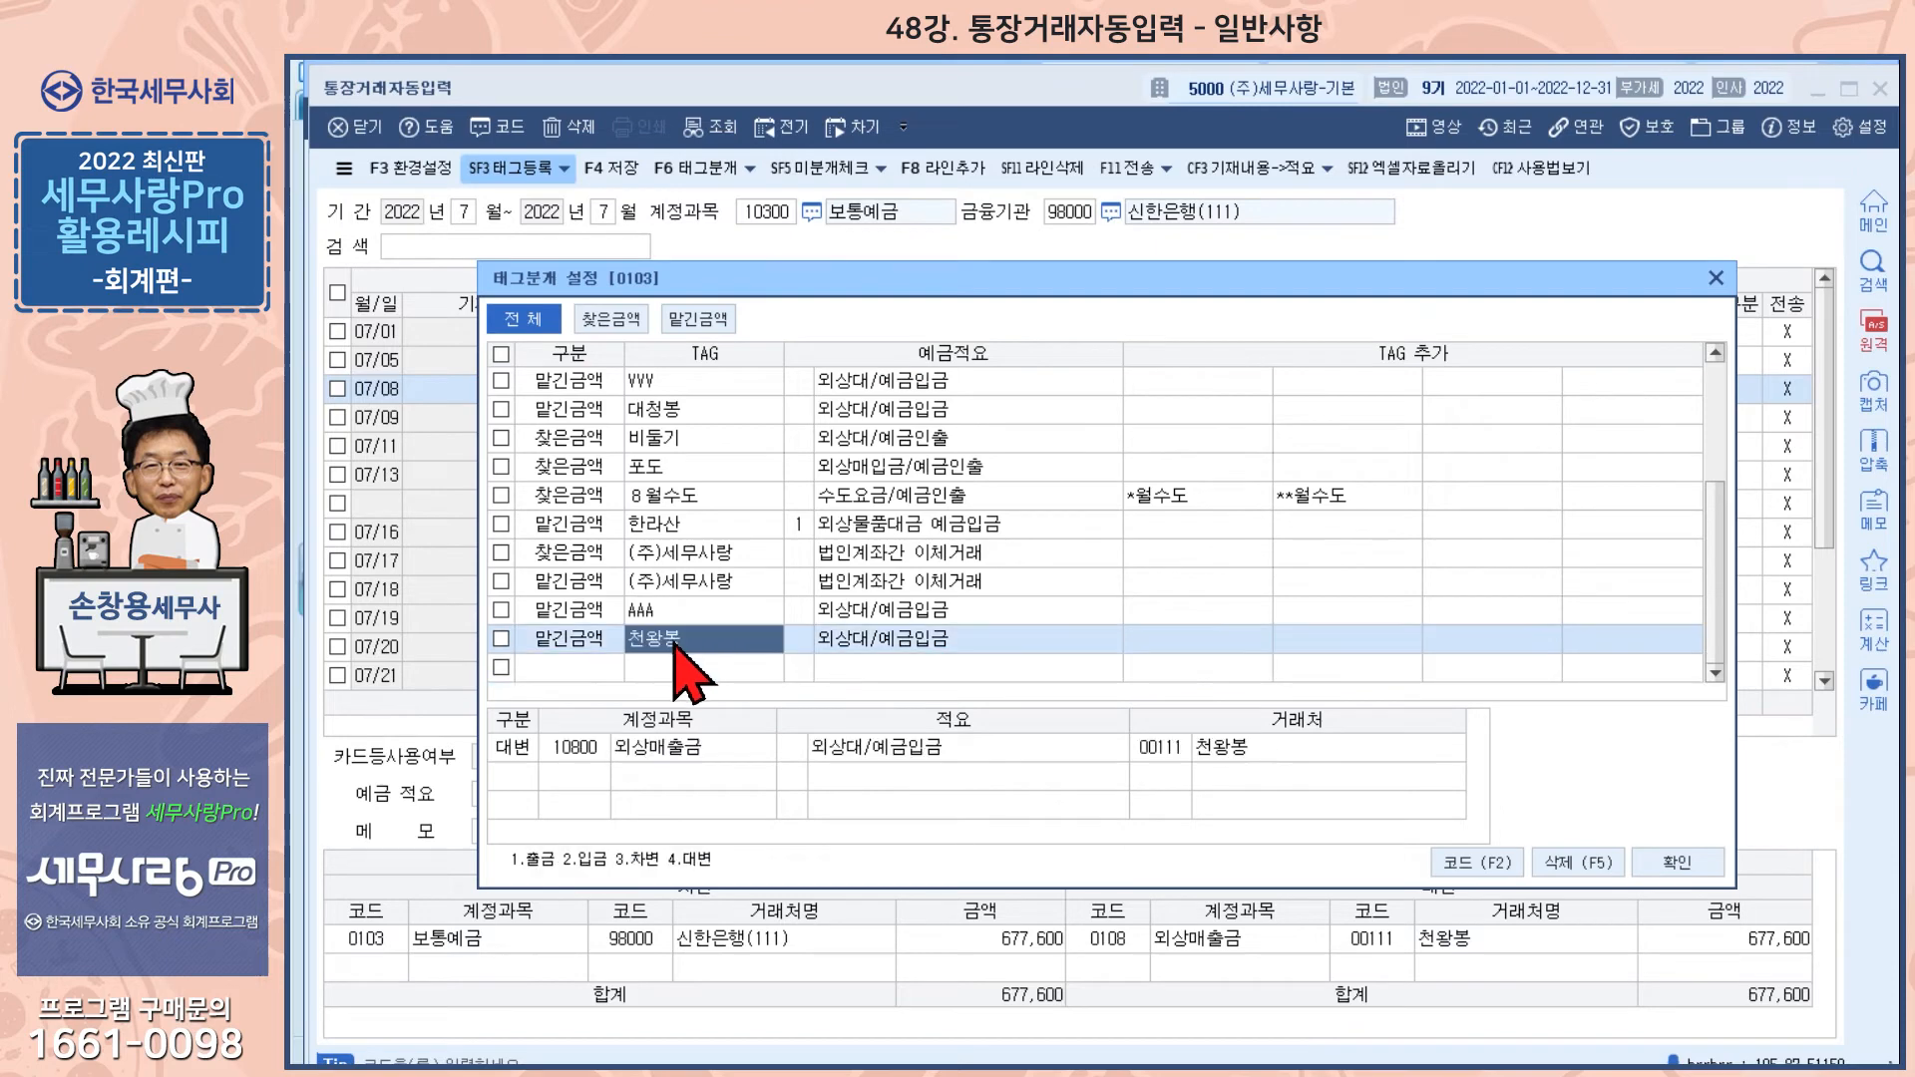
left_click(1684, 864)
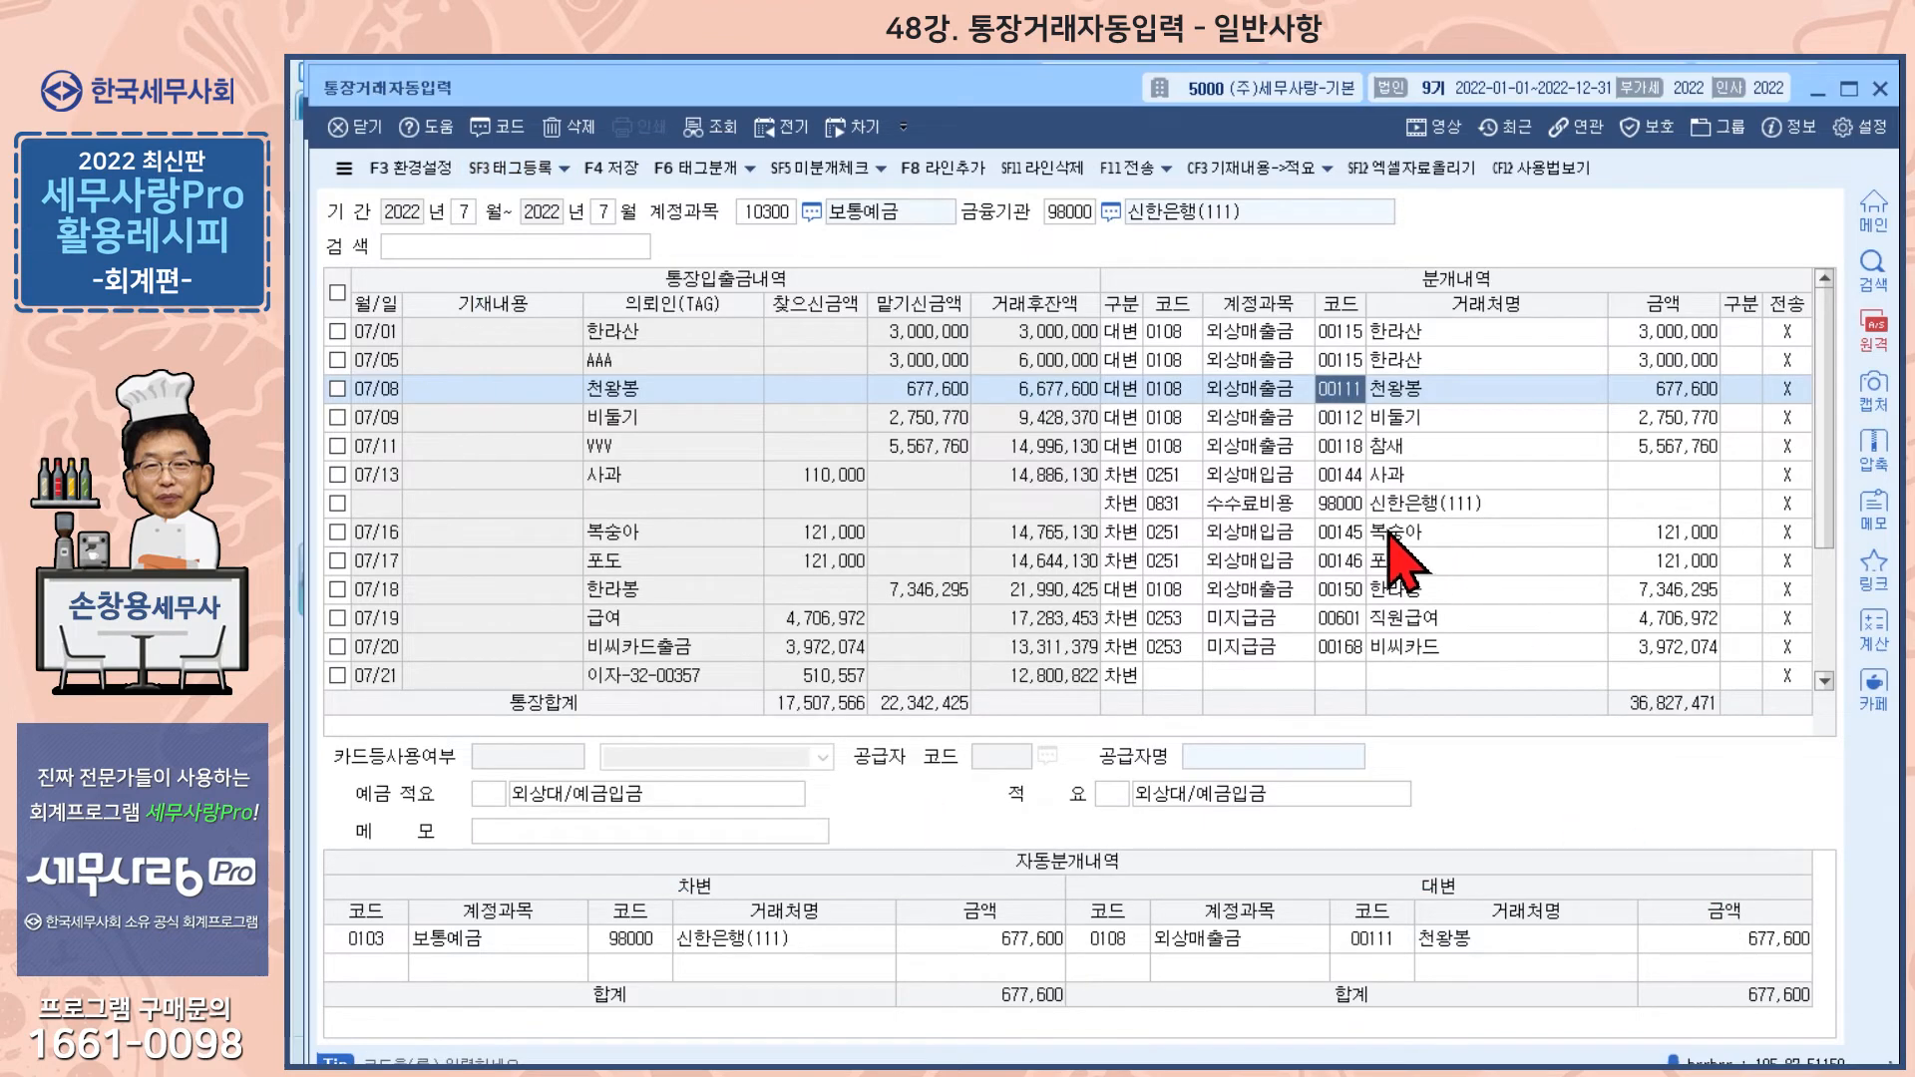
- Split the 07/13 사과 withdrawal into 1,000 for the 수수료비용 line and 109,000 for the 외상매입금 line
left_click(1245, 509)
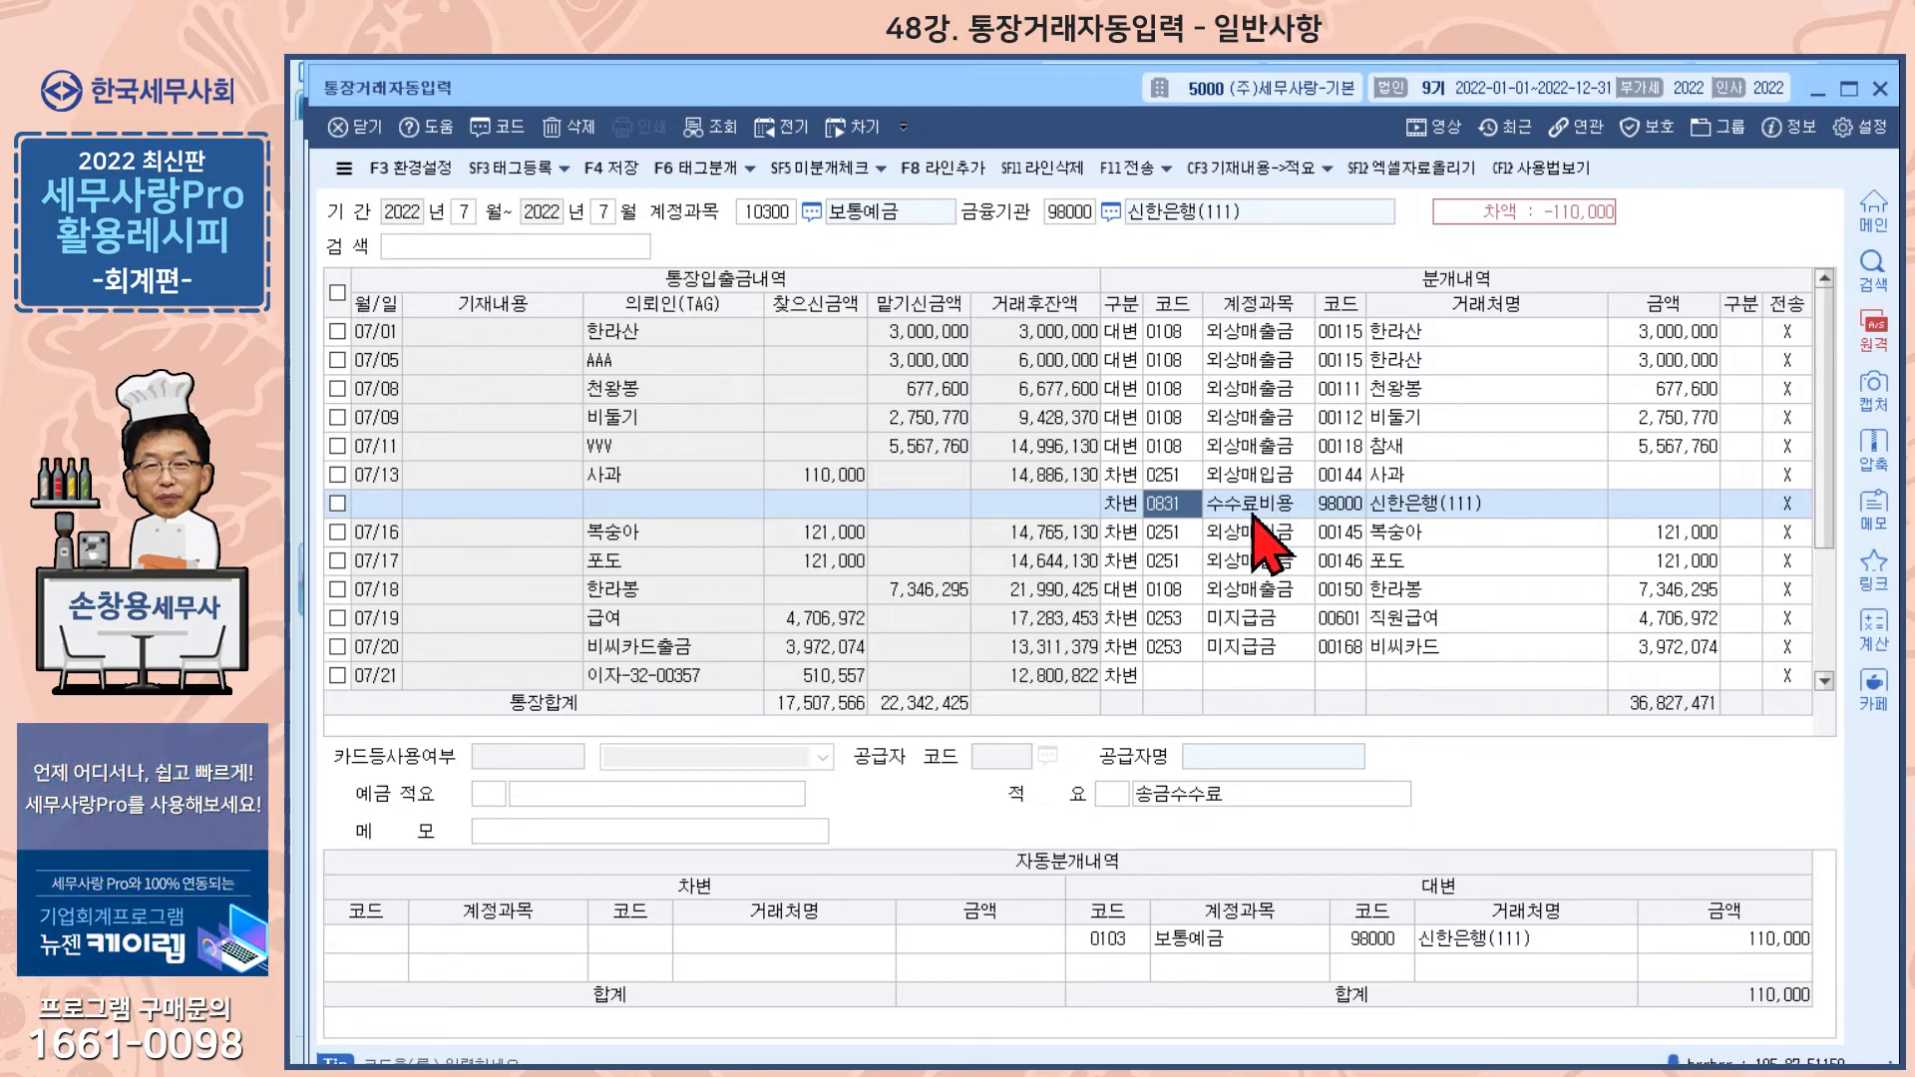
left_click(1630, 503)
type("1,0")
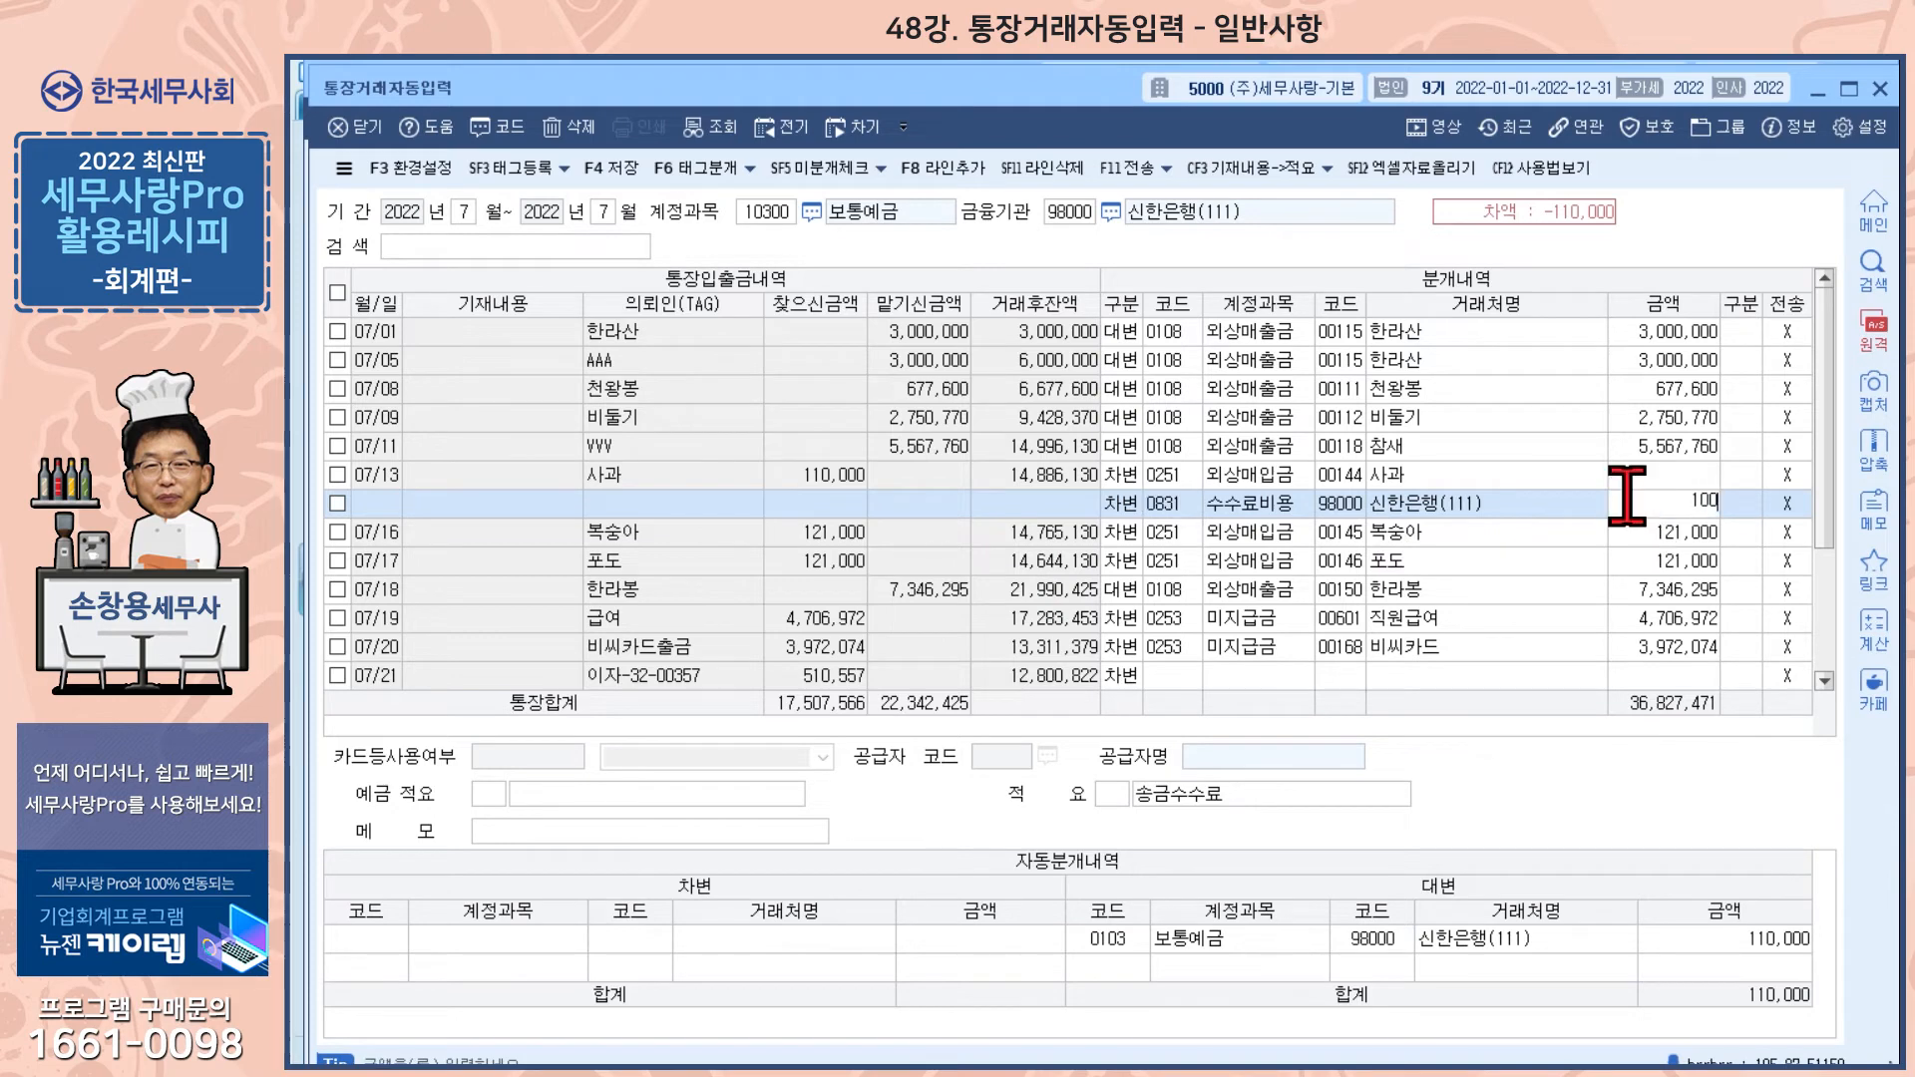
type("00")
key("Return")
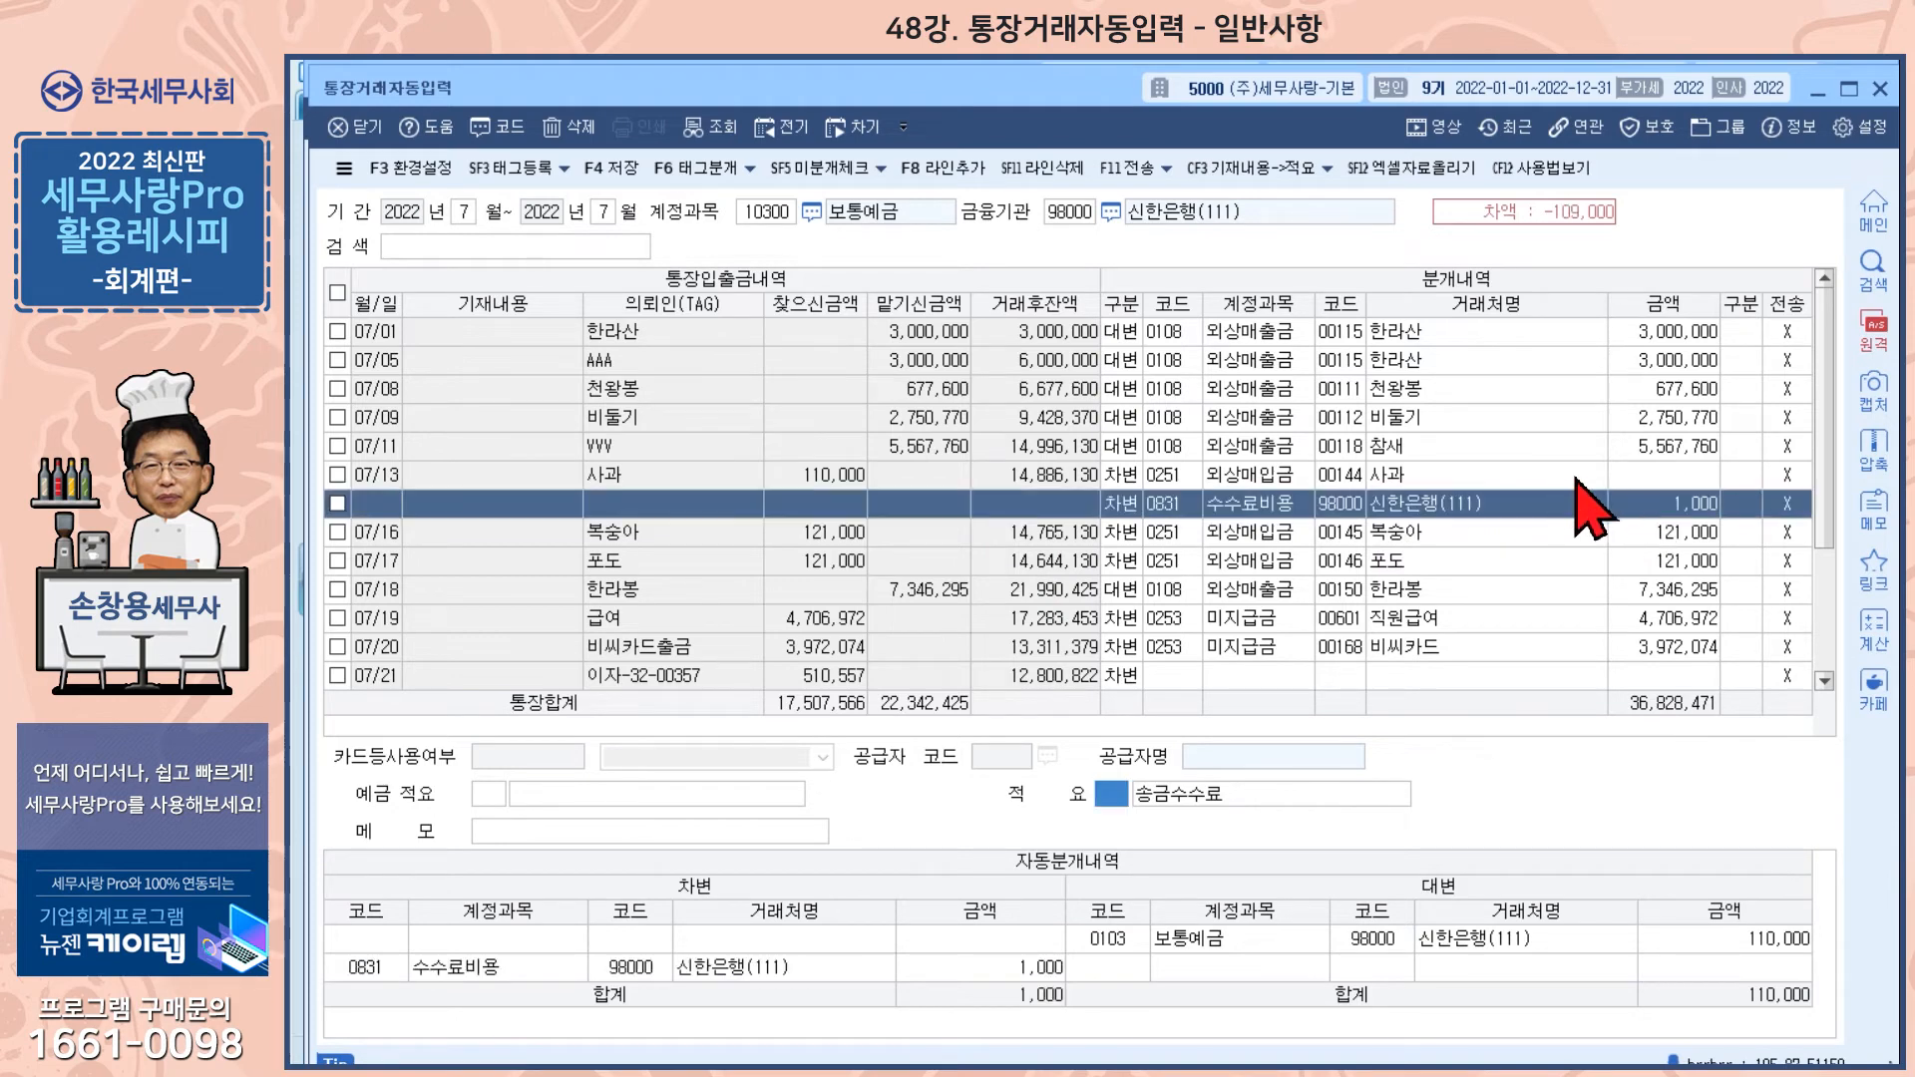
left_click(1641, 481)
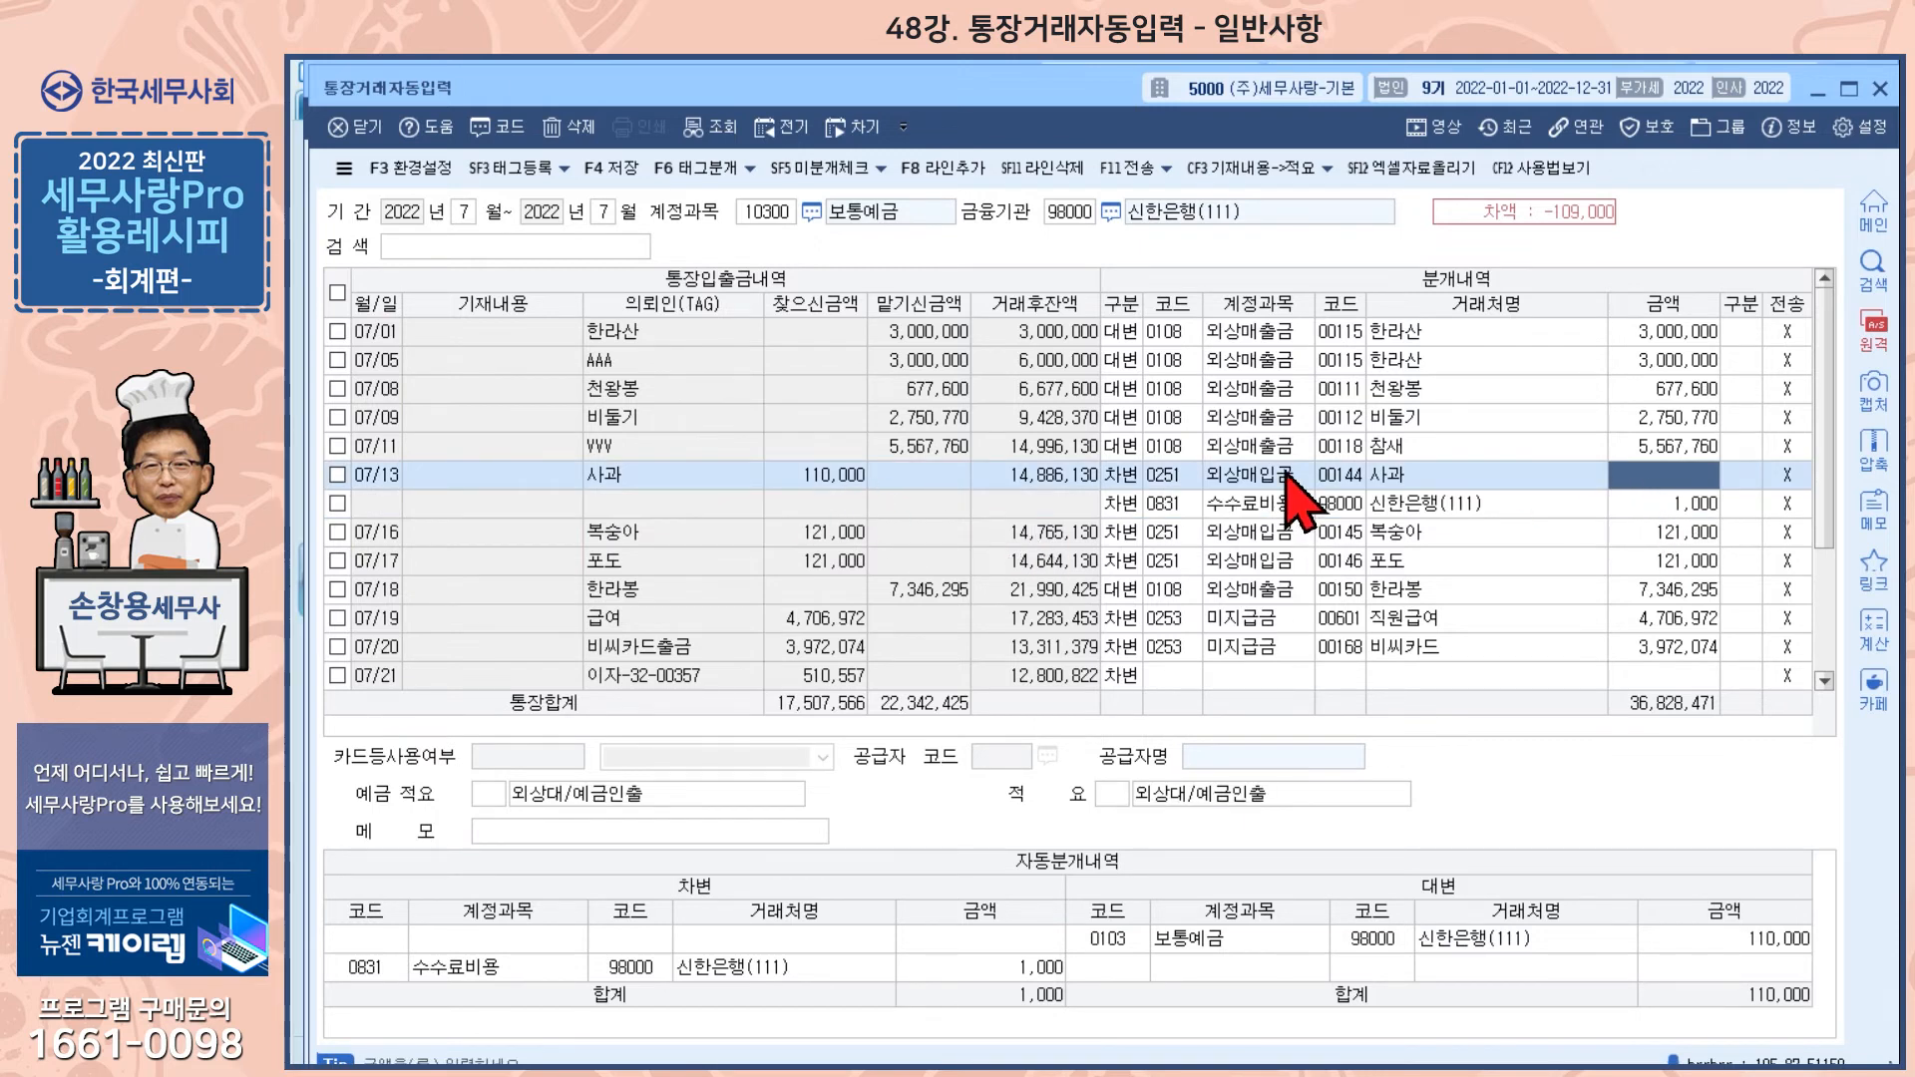
type("109,000")
key("Return")
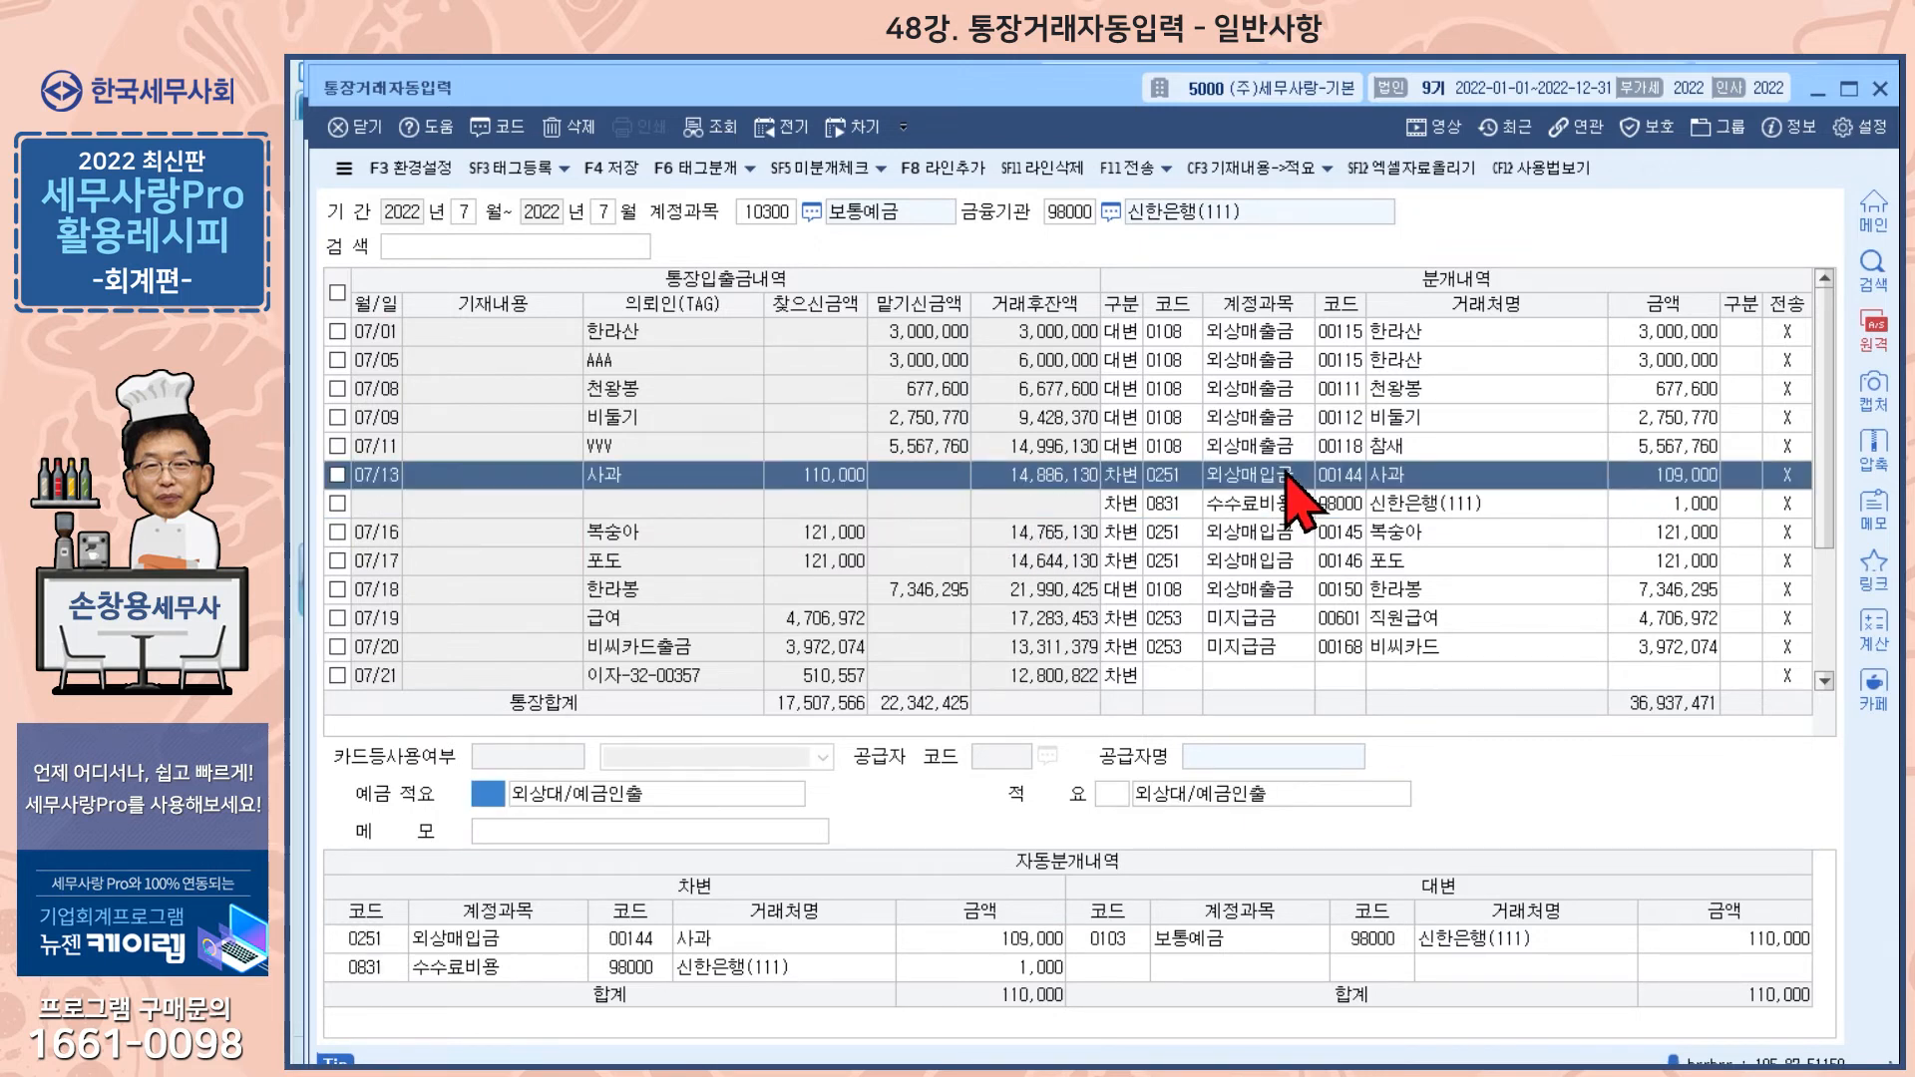
left_click(1267, 511)
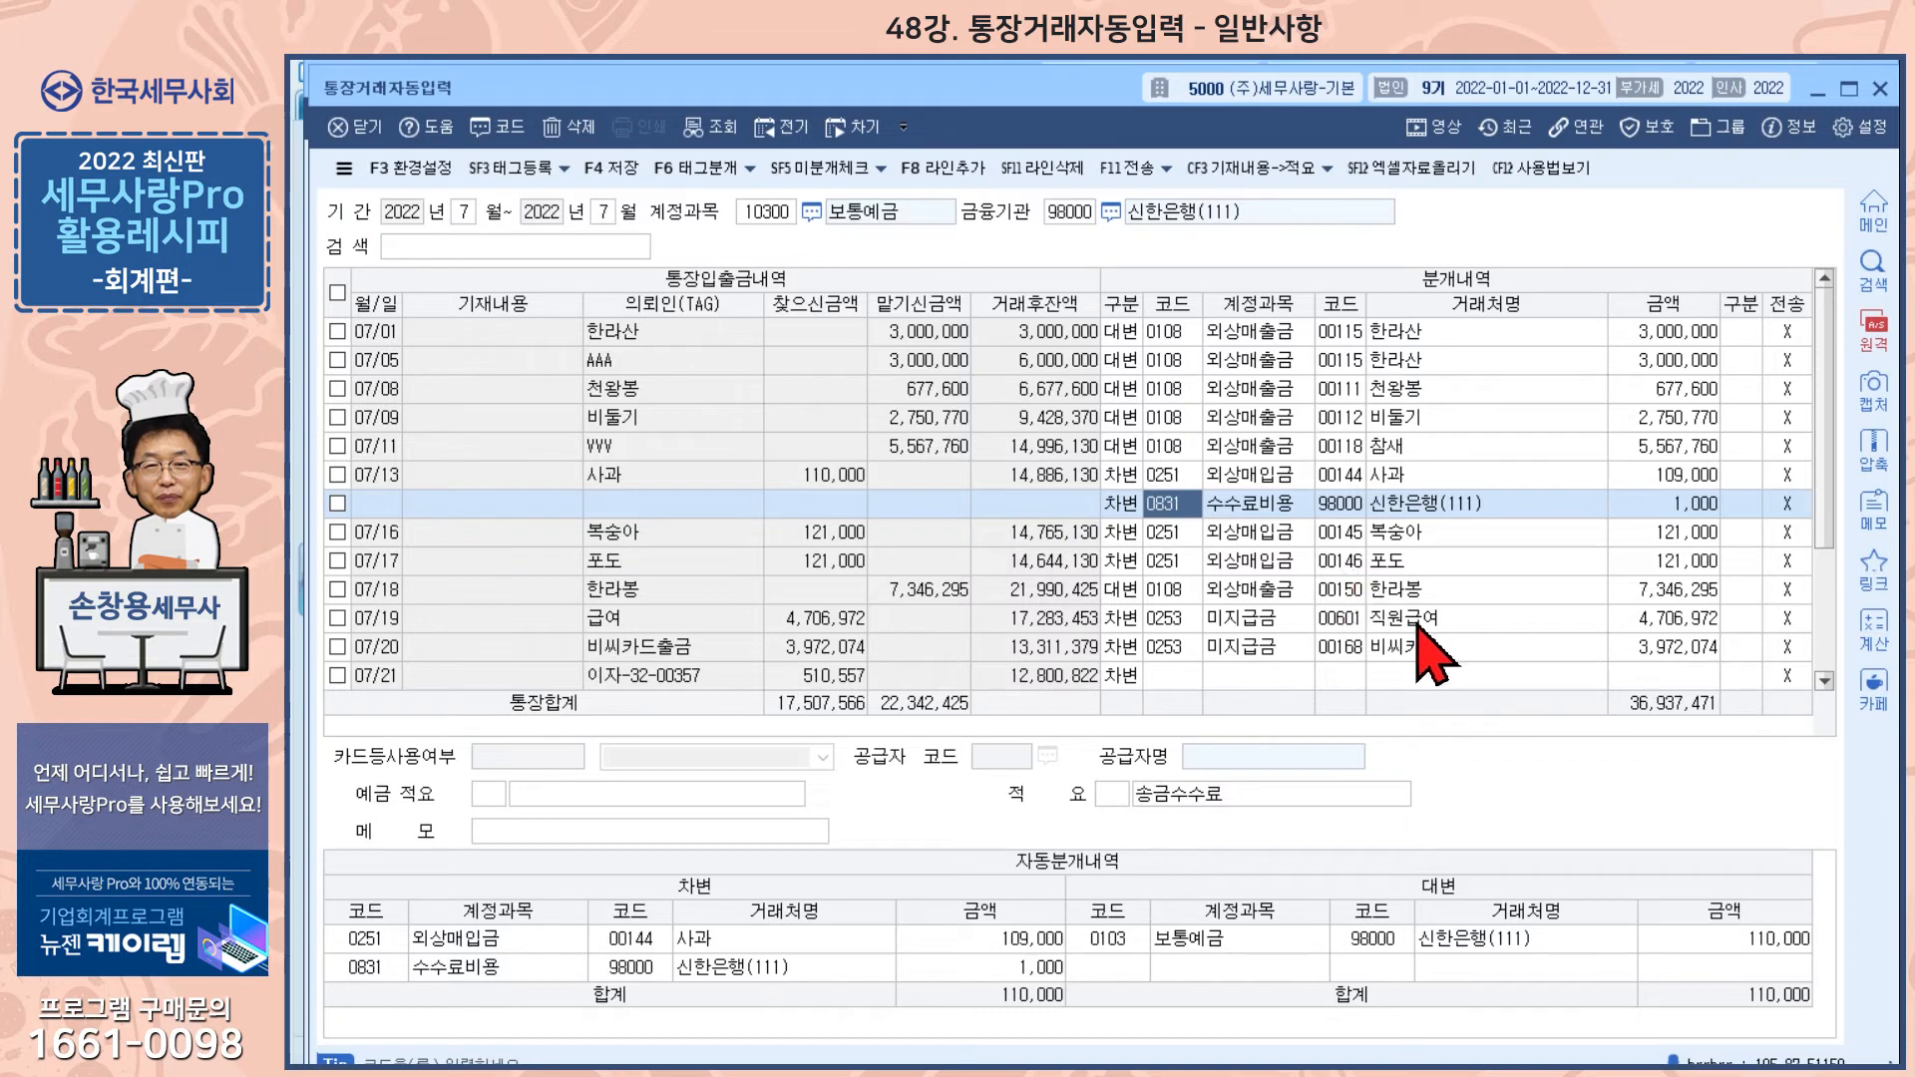
- Add a line under the 07/17 포도 withdrawal with account 831 수수료비용, counterparty 98000 신한은행(111) and amount 1,000
left_click(1338, 565)
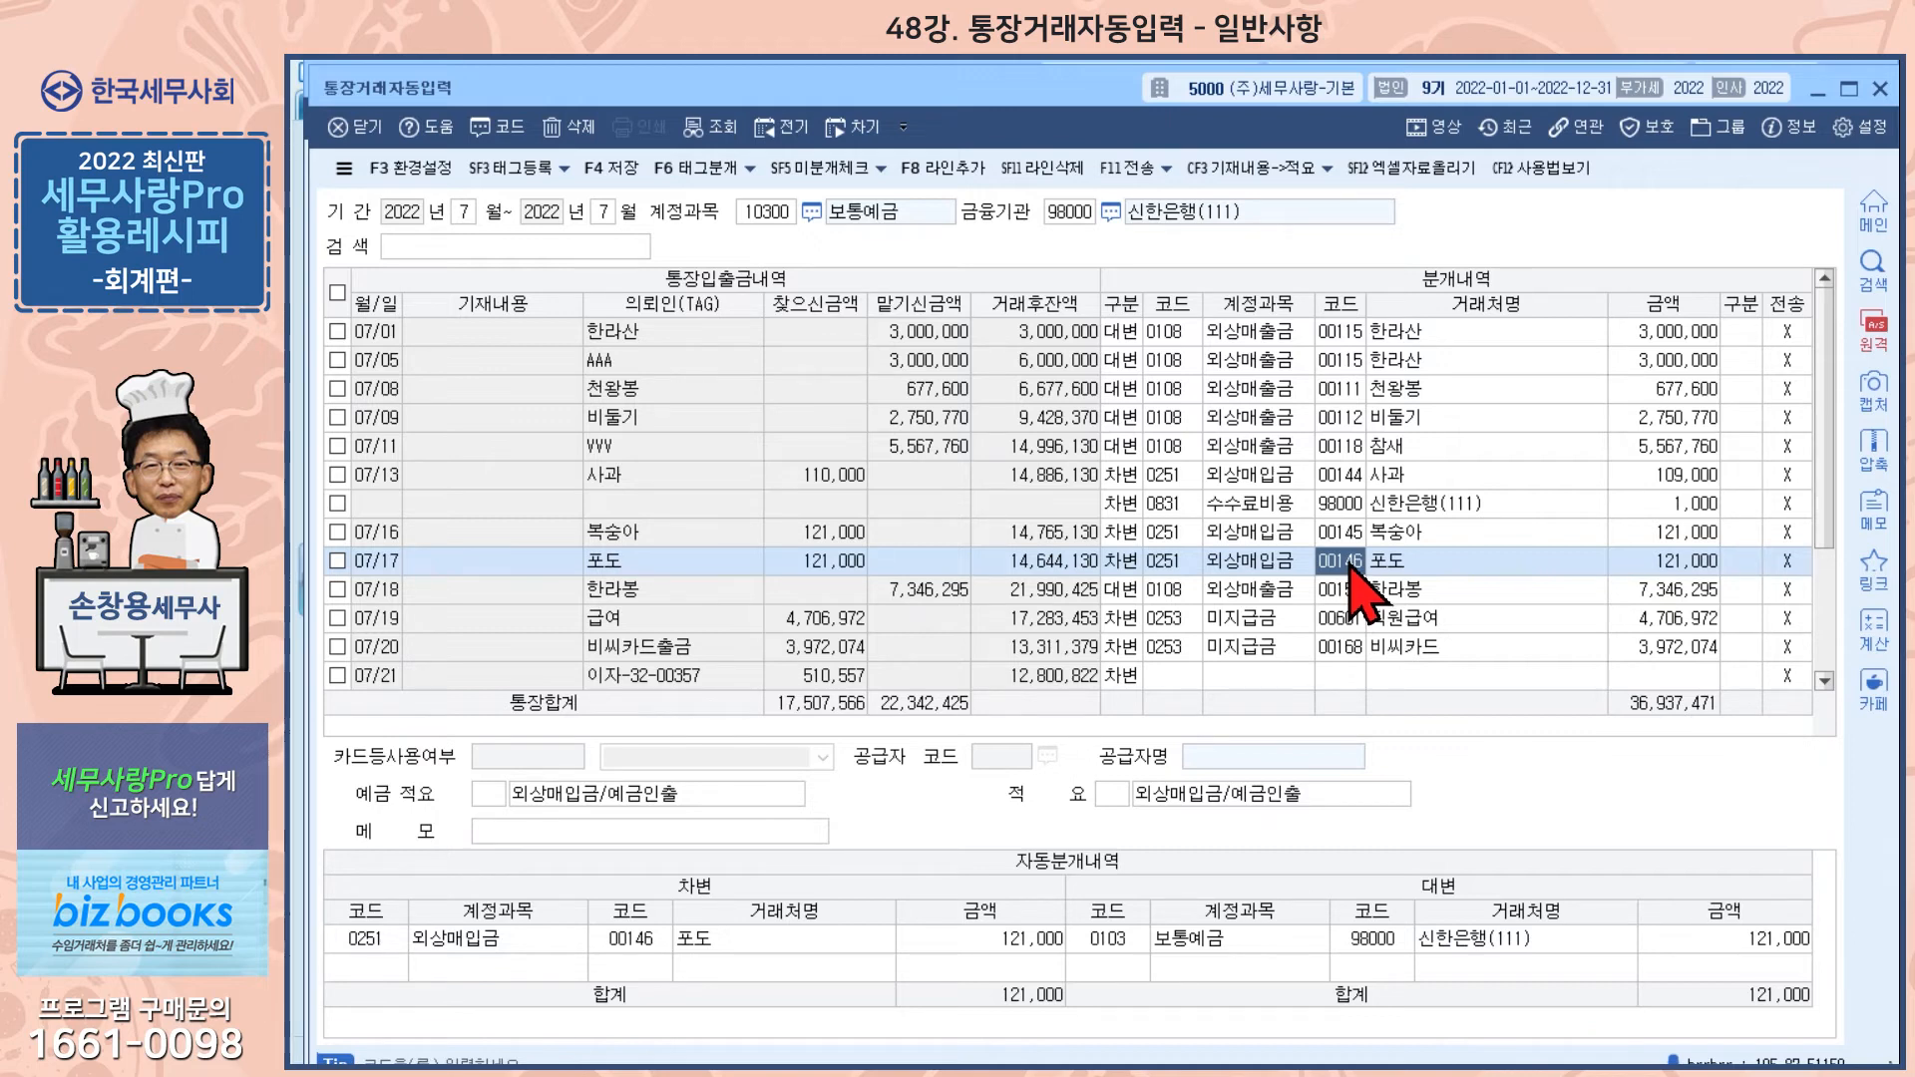
left_click(961, 172)
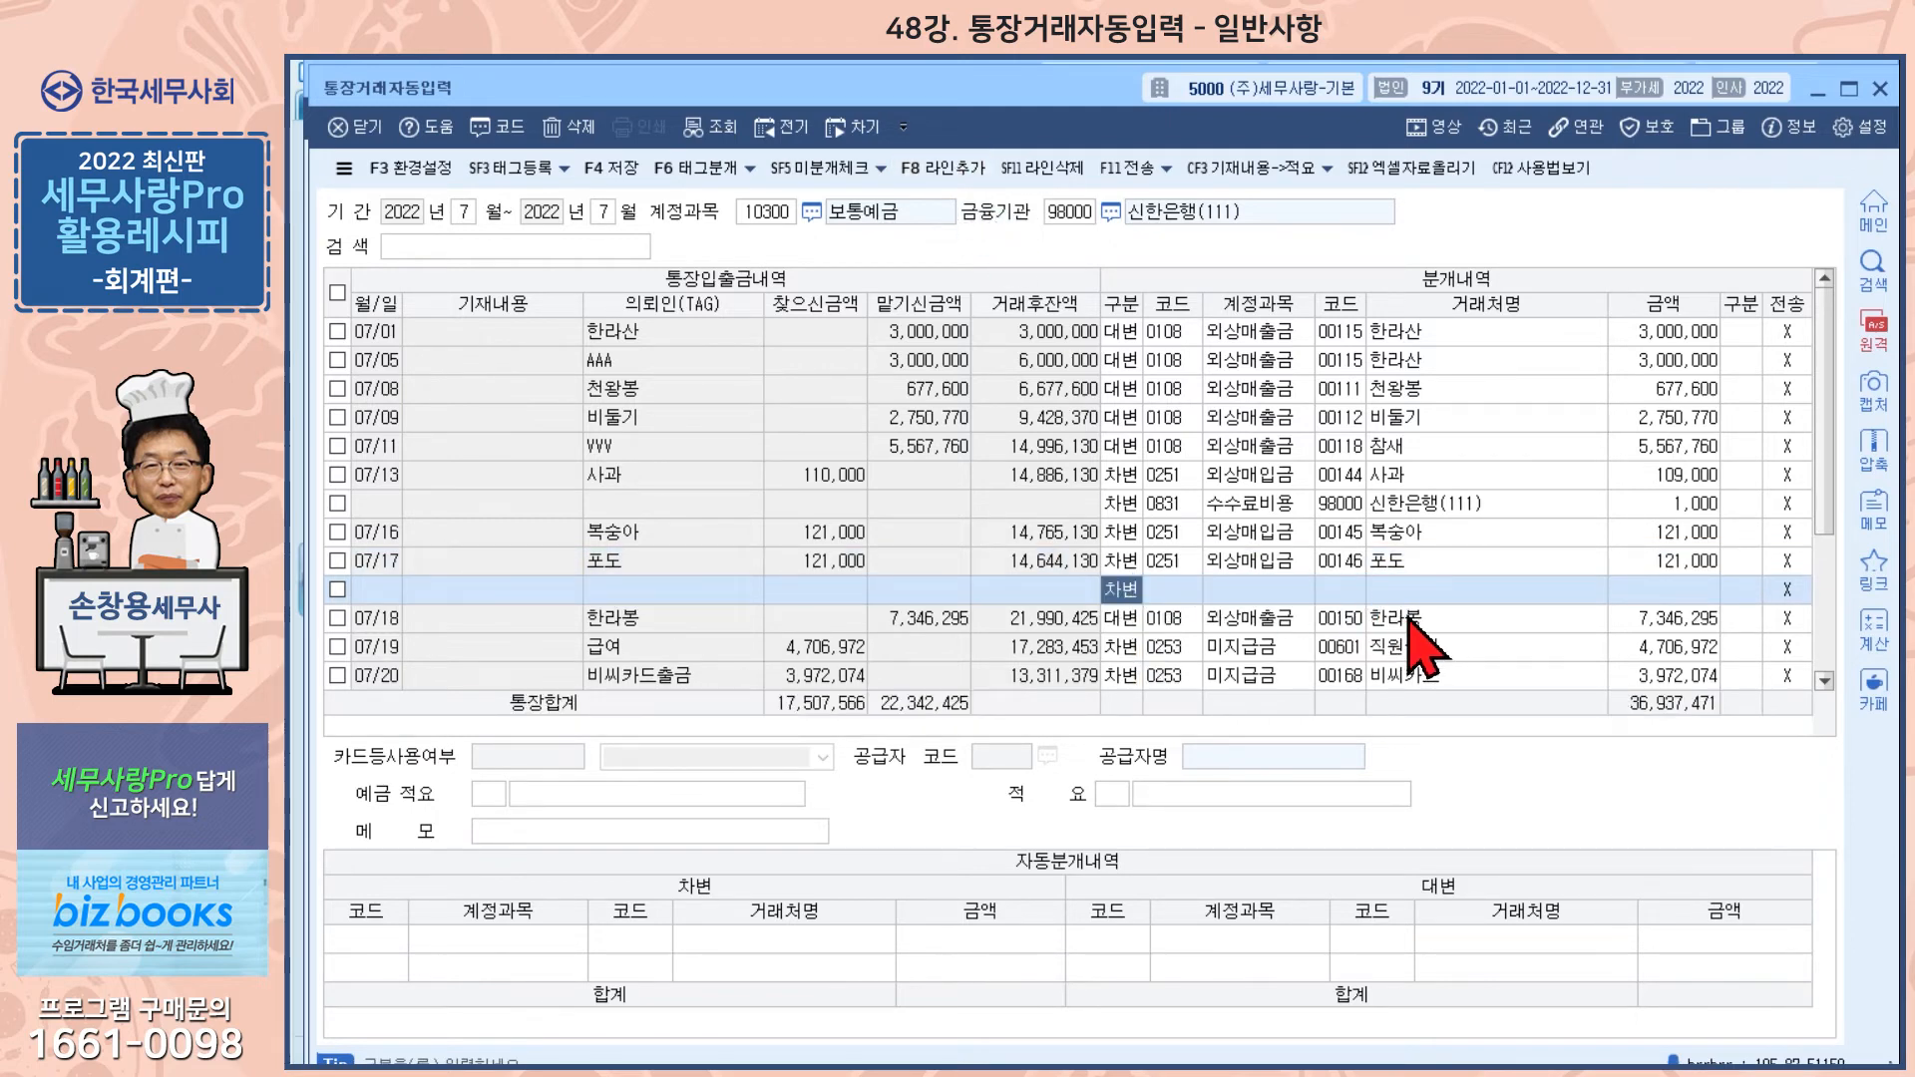
key("Return")
type("831")
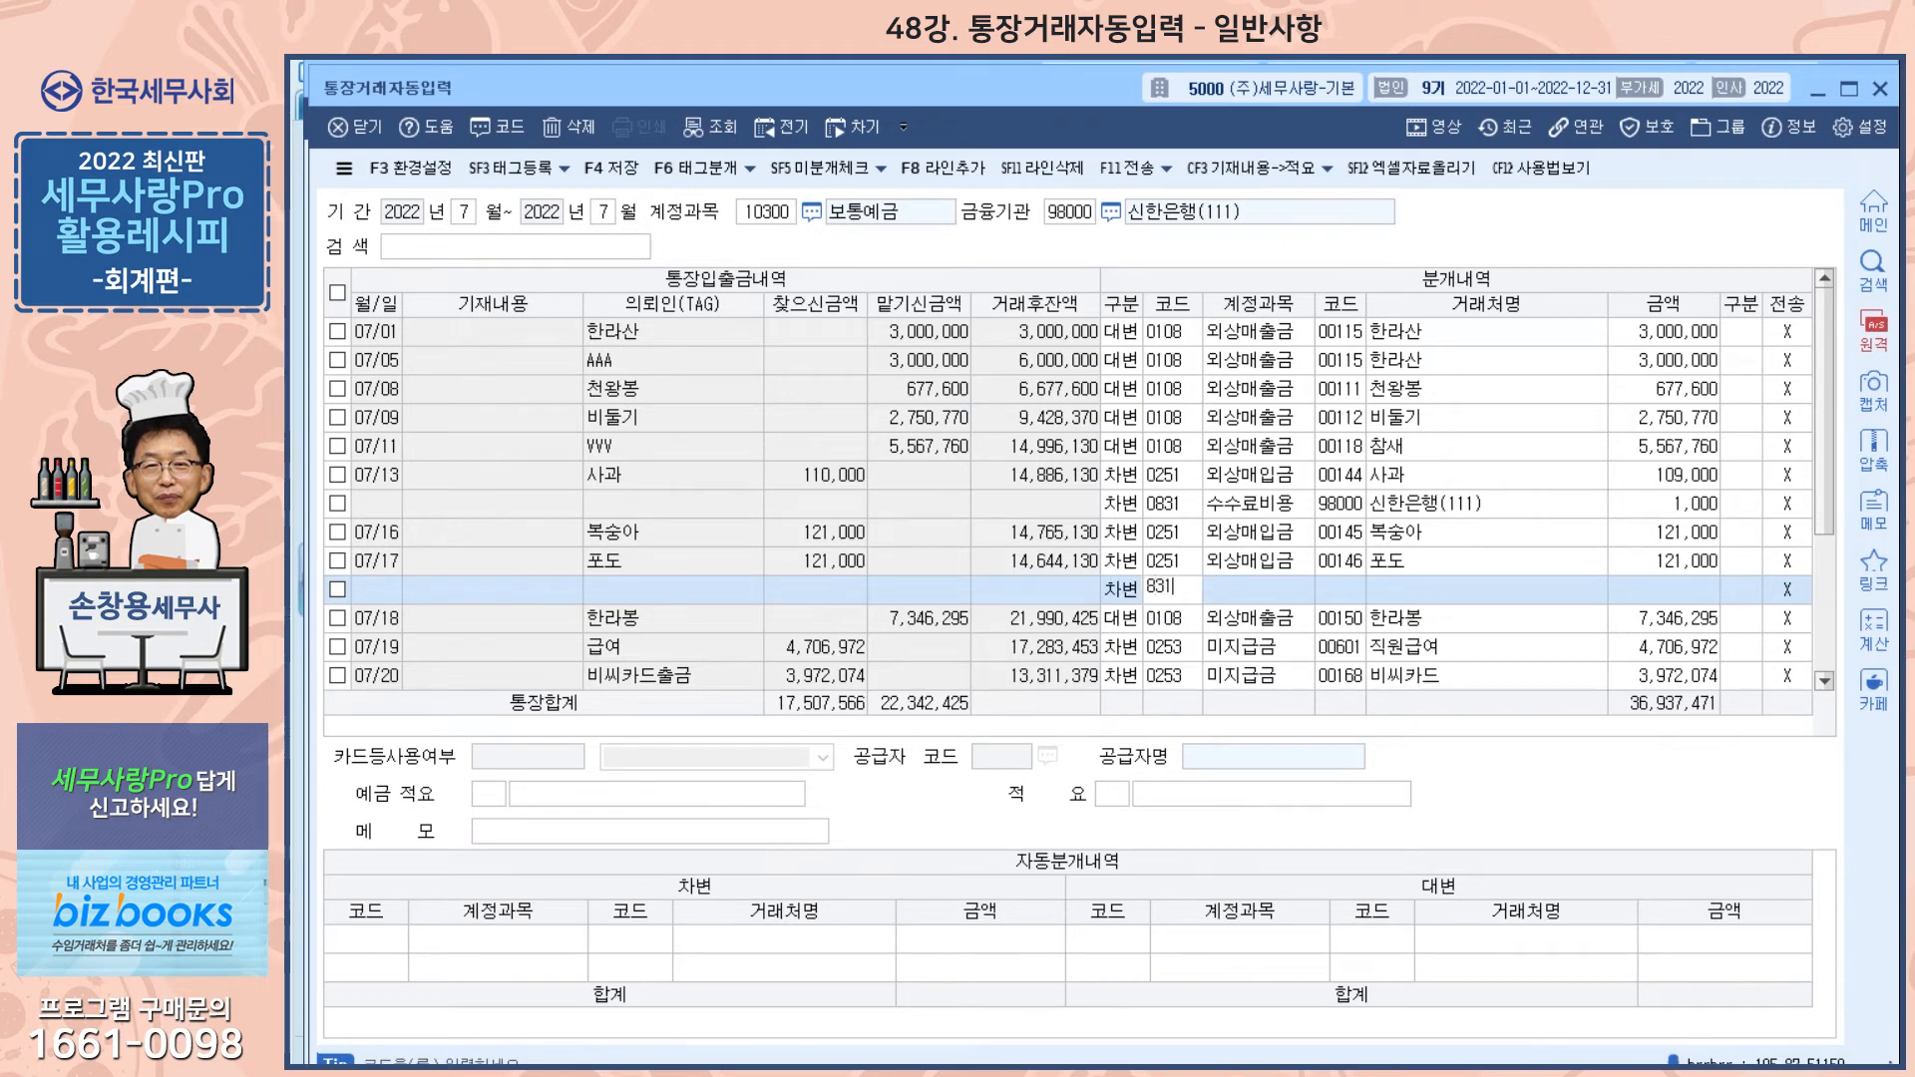
key("Return")
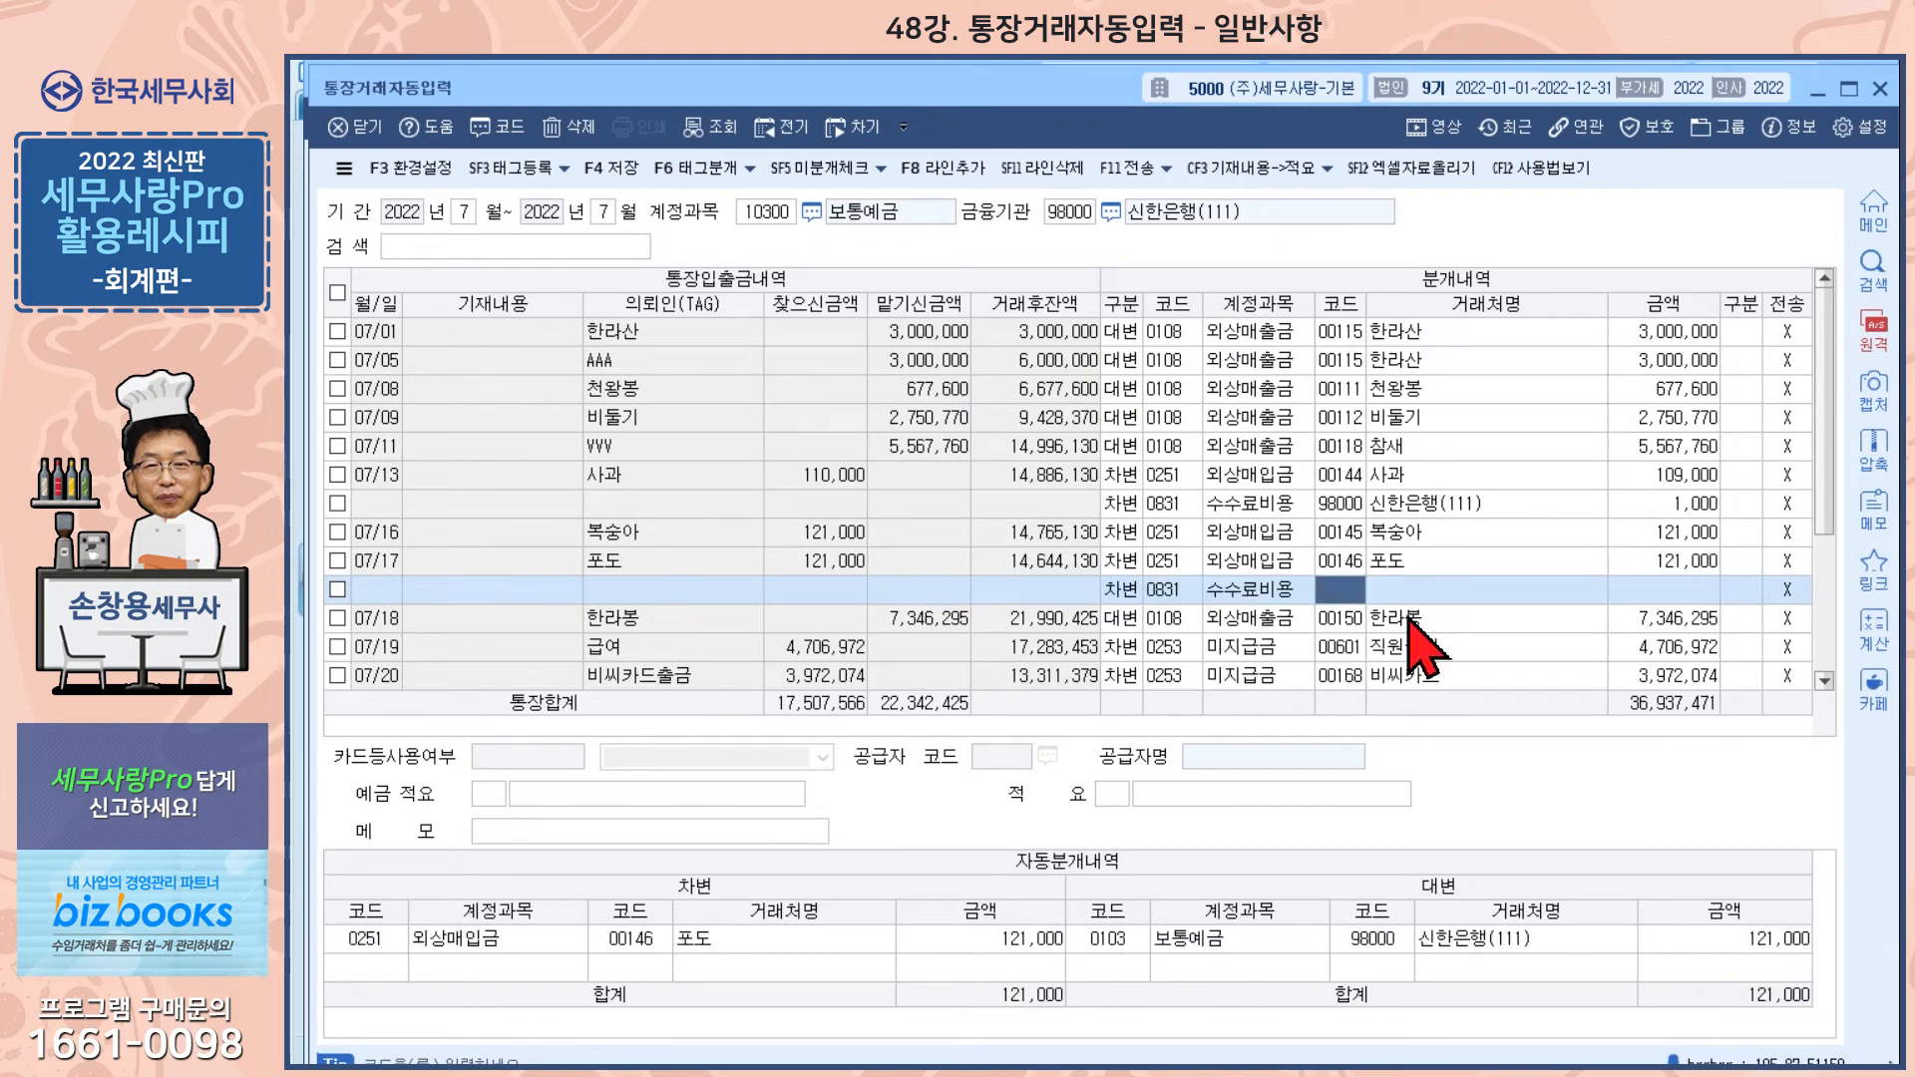
type("9800")
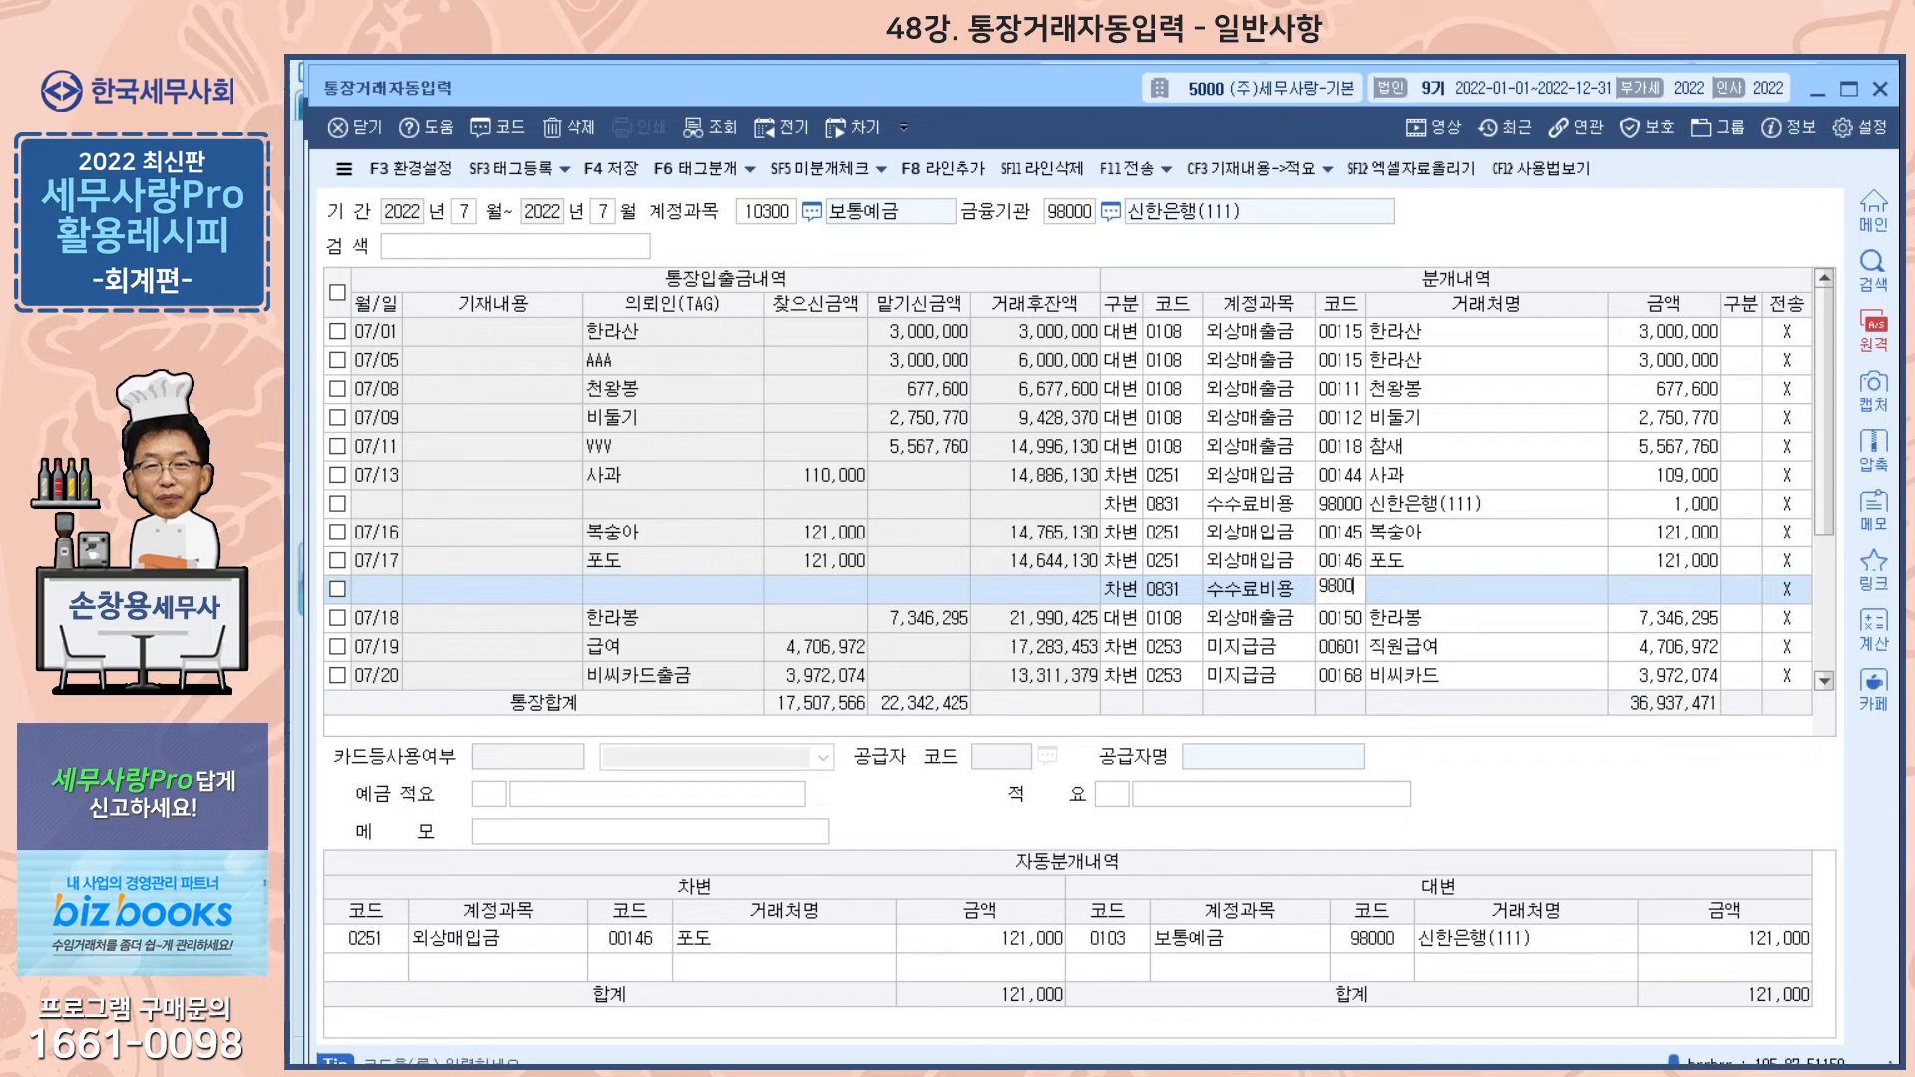
type("0")
key("Return")
type("1")
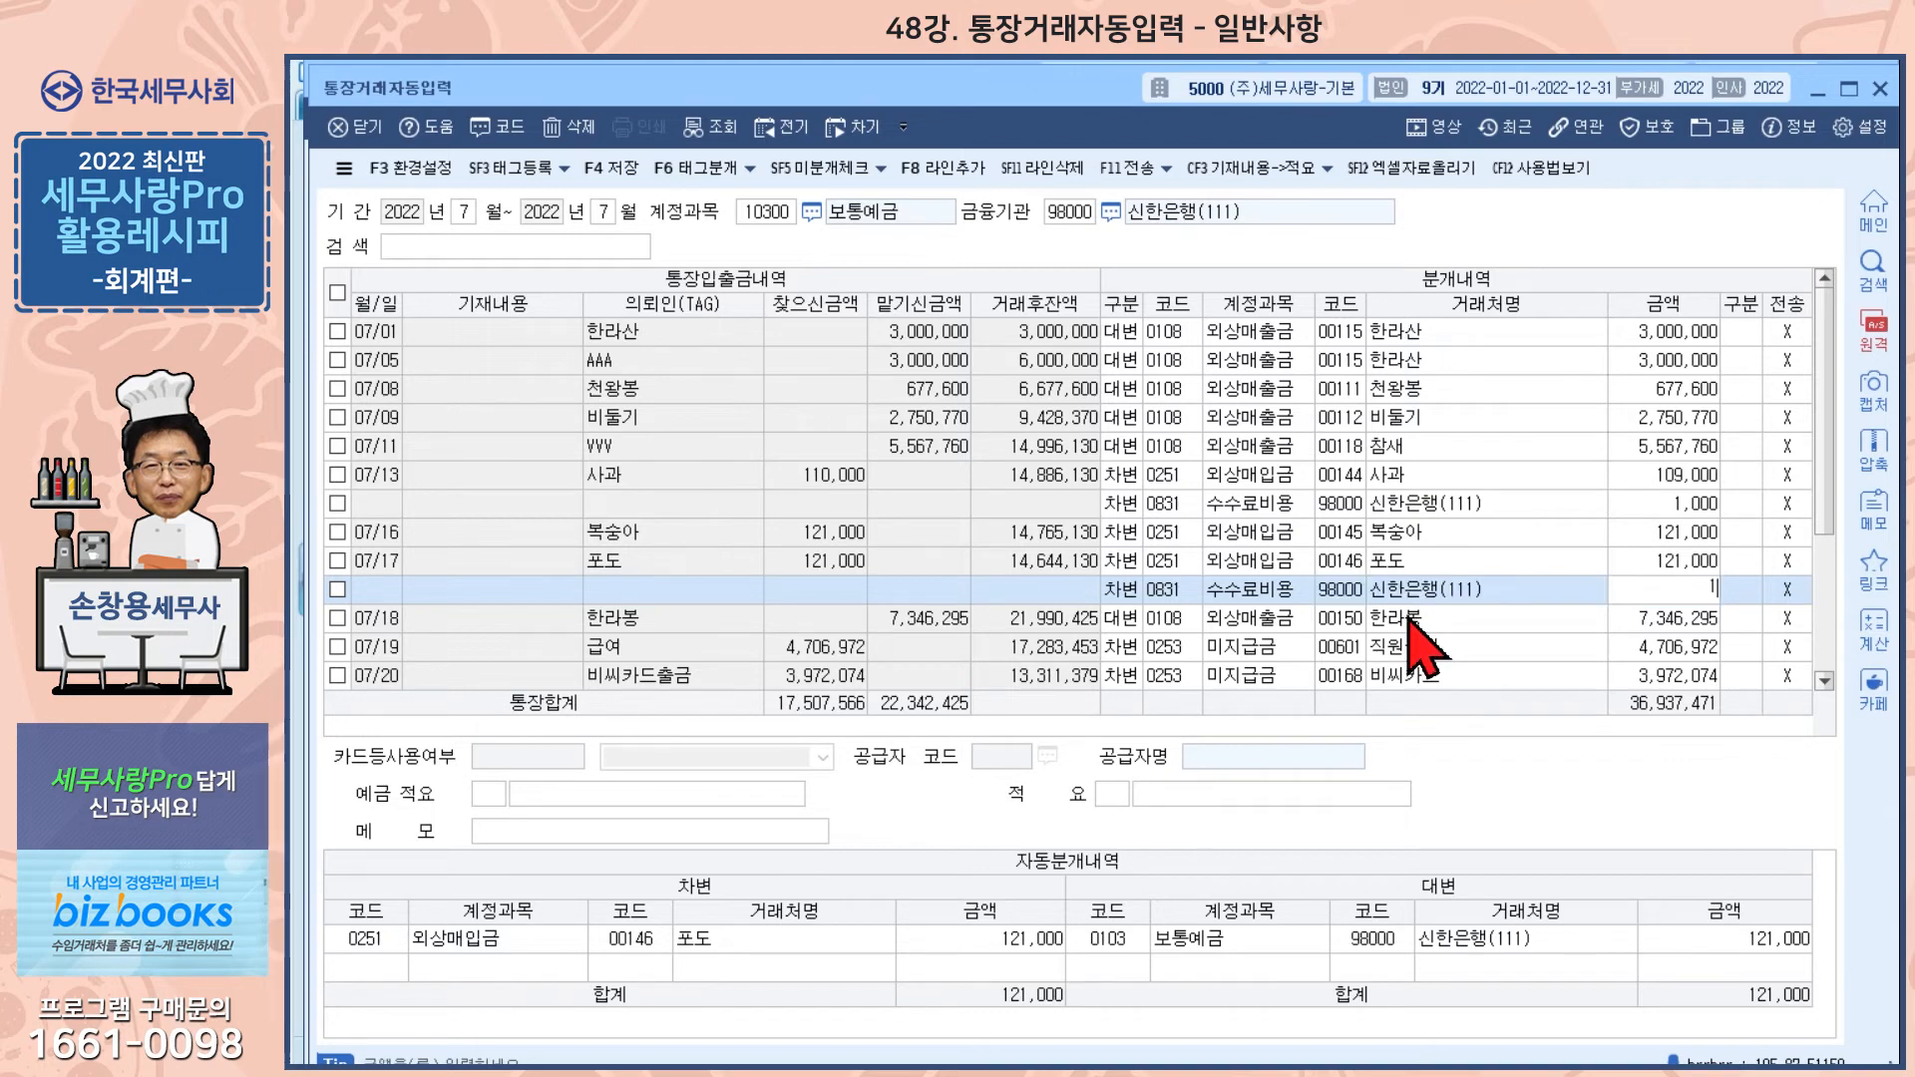
type(",000")
key("Return")
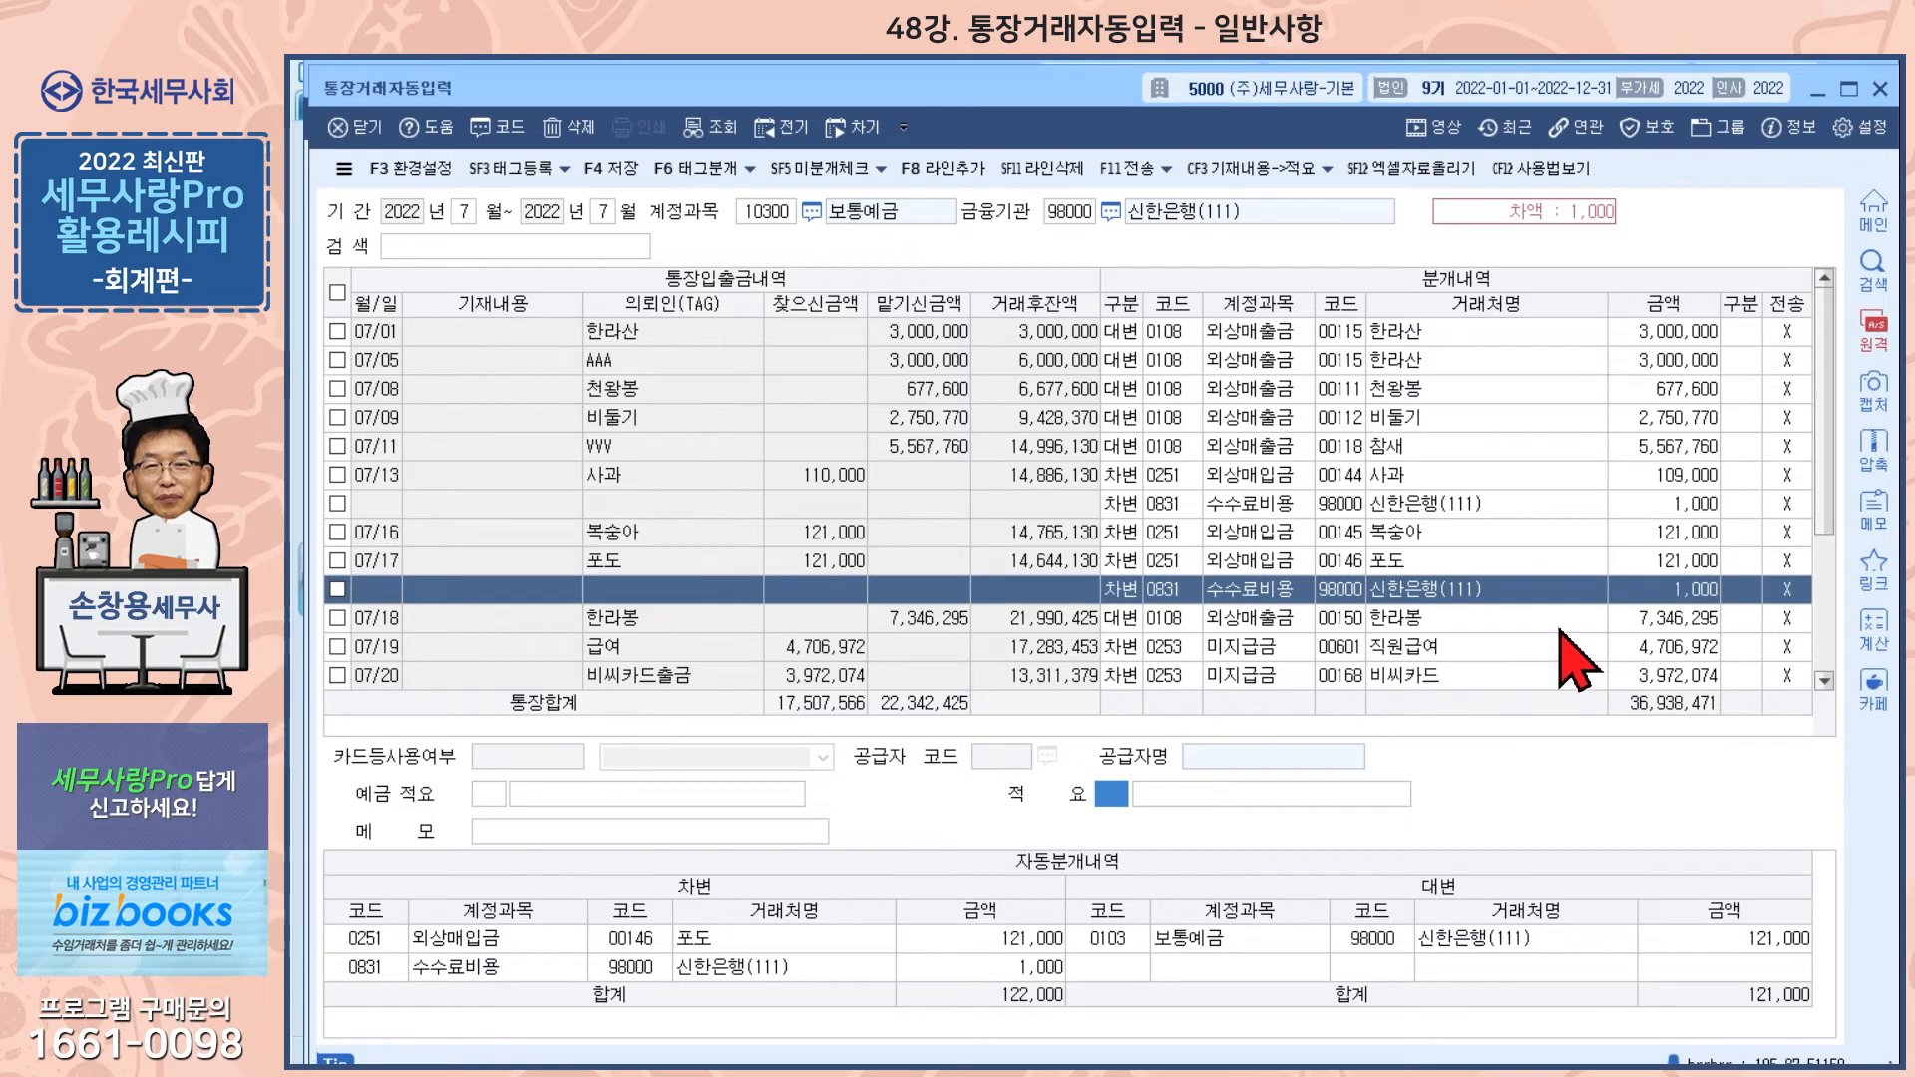
- Set the 외상매입금 amount of the 07/17 포도 withdrawal to 120,000
left_click(1674, 565)
type("20000")
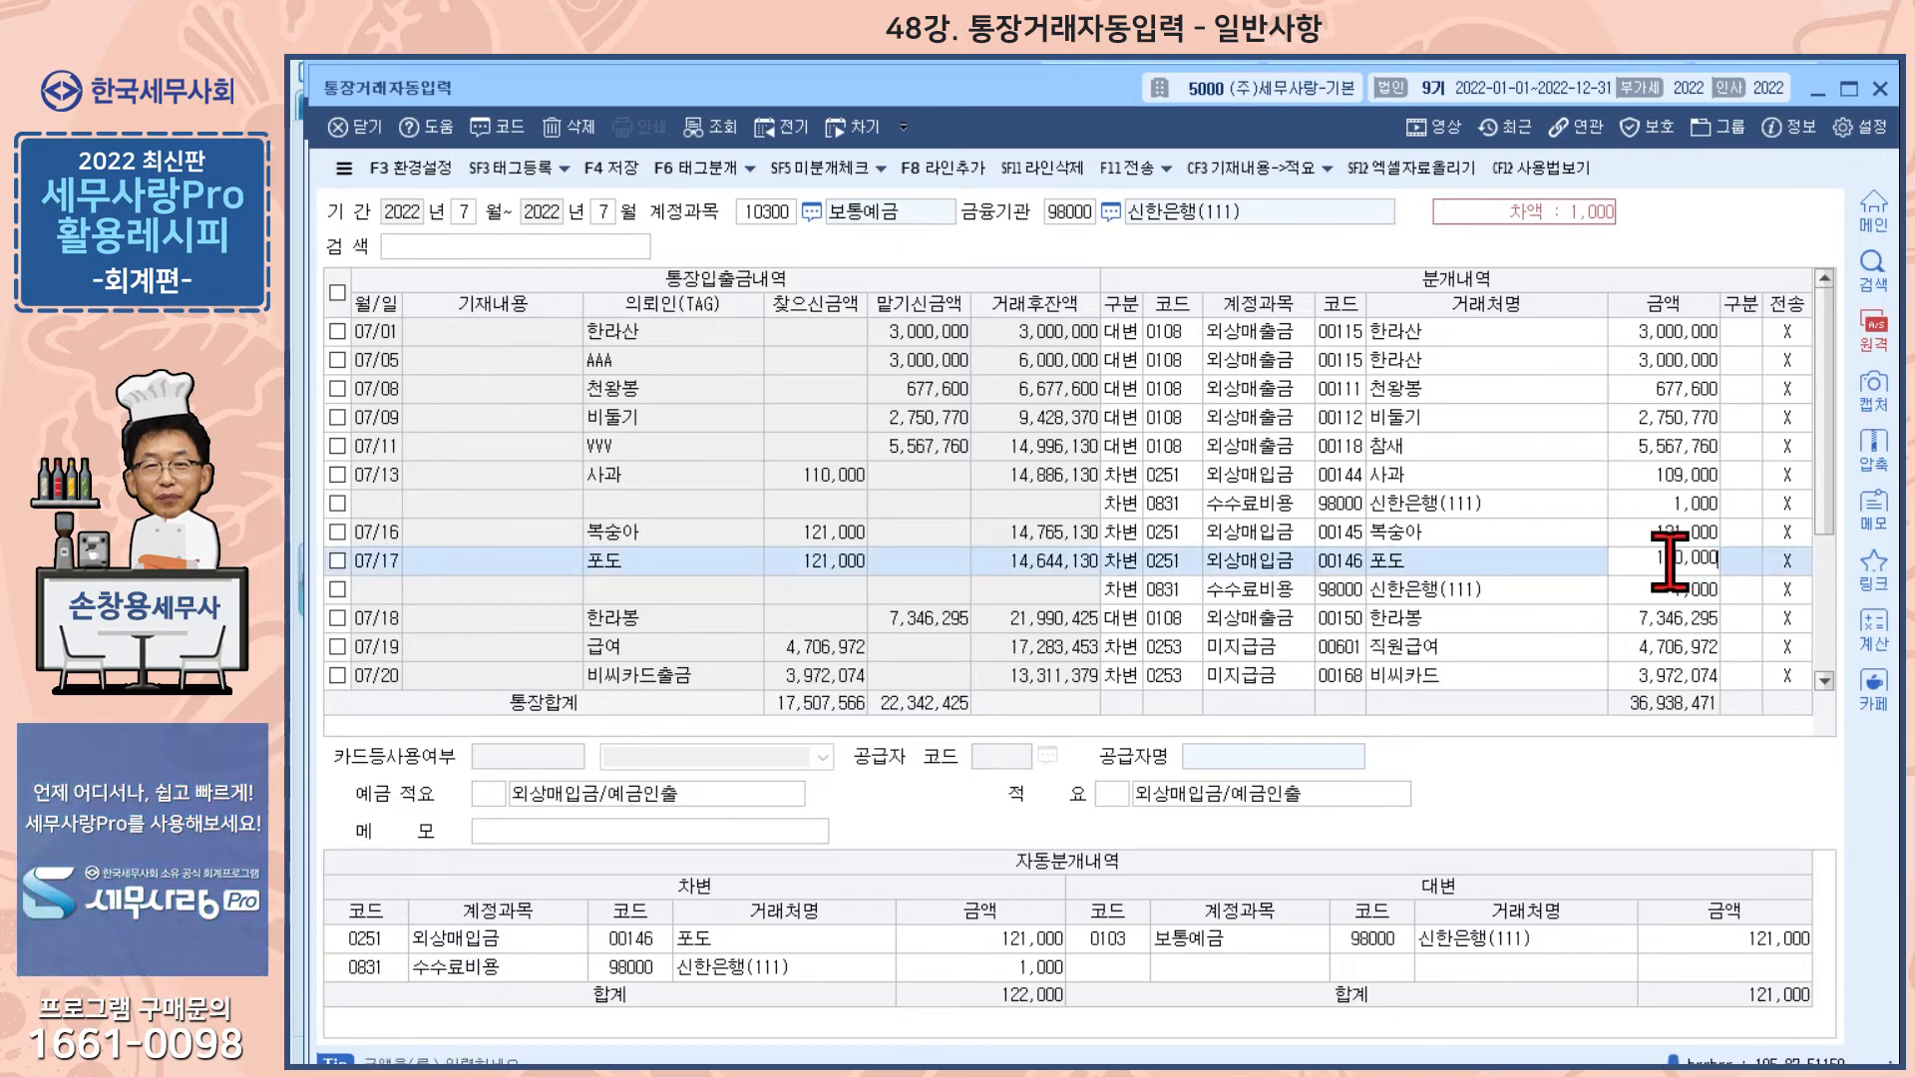
key("Return")
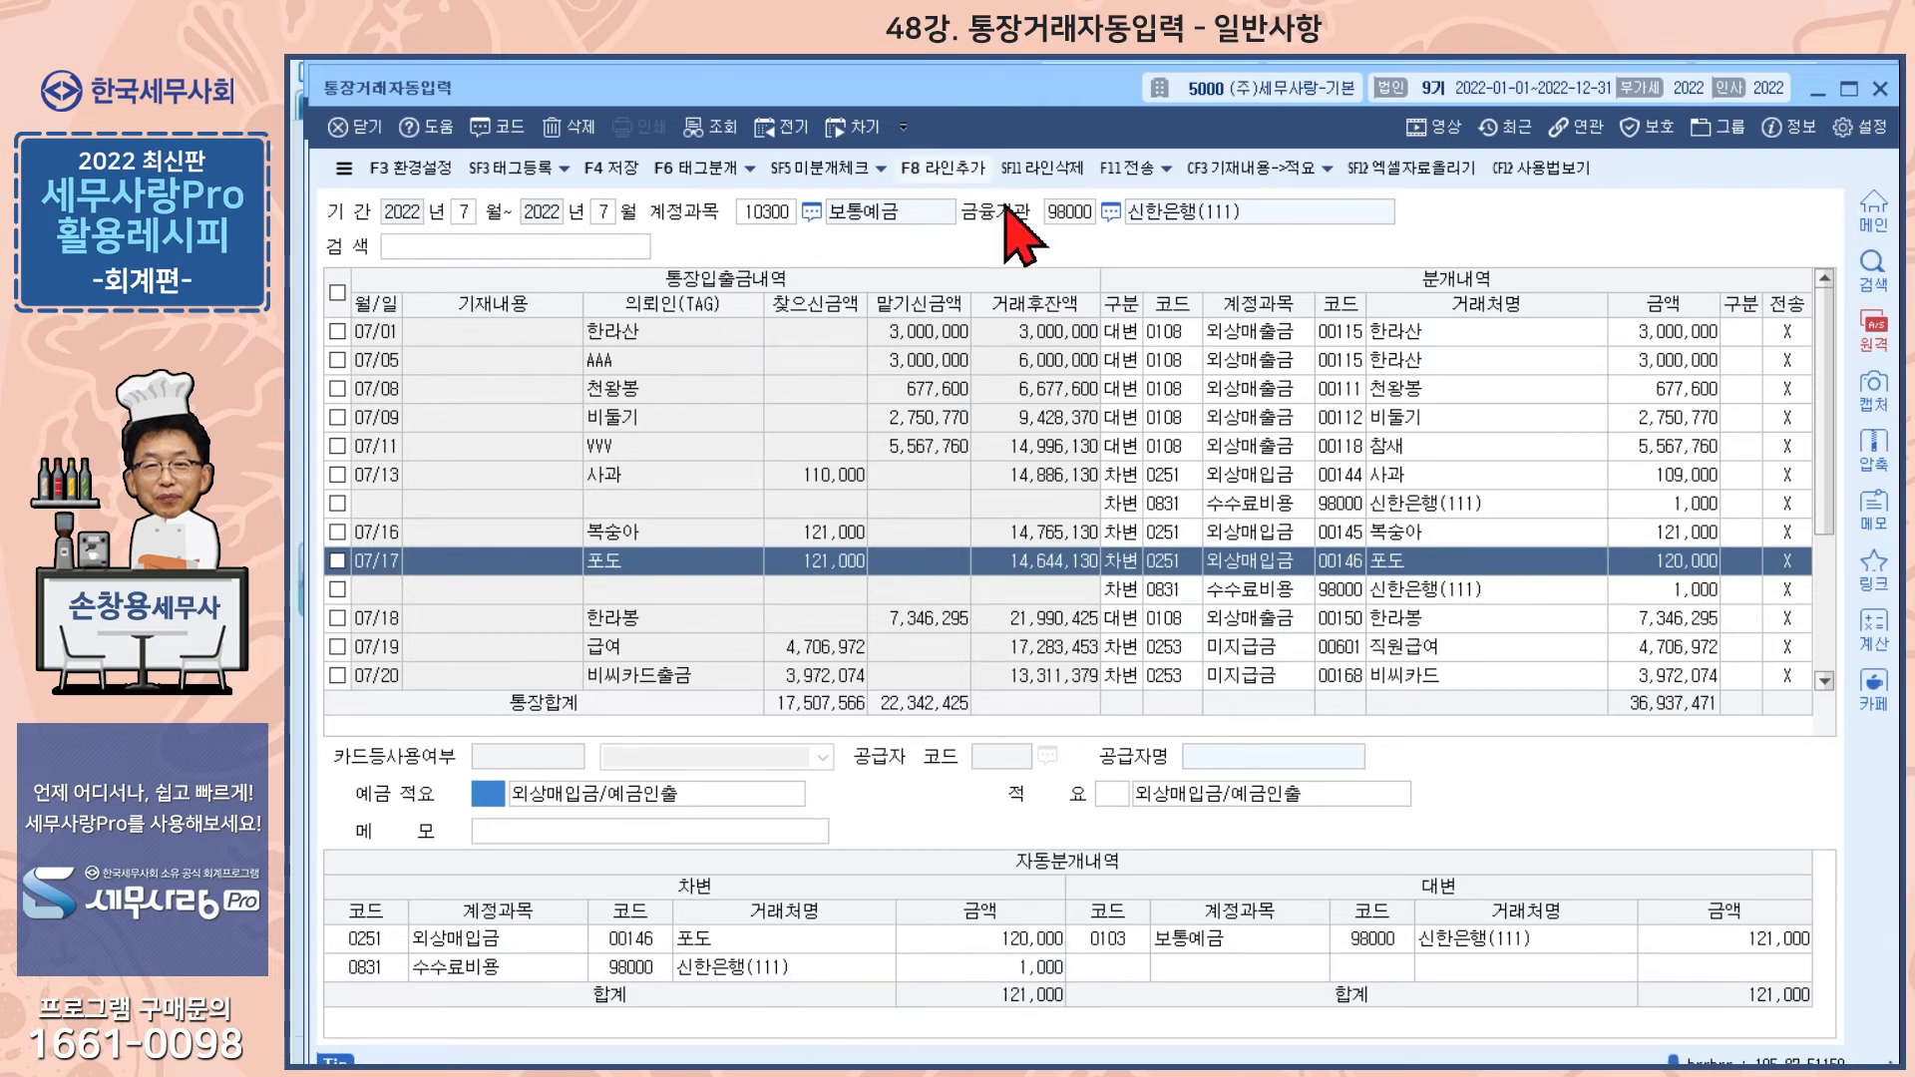
- Delete the 07/17 포도 transaction line and confirm the deletion
left_click(1382, 563)
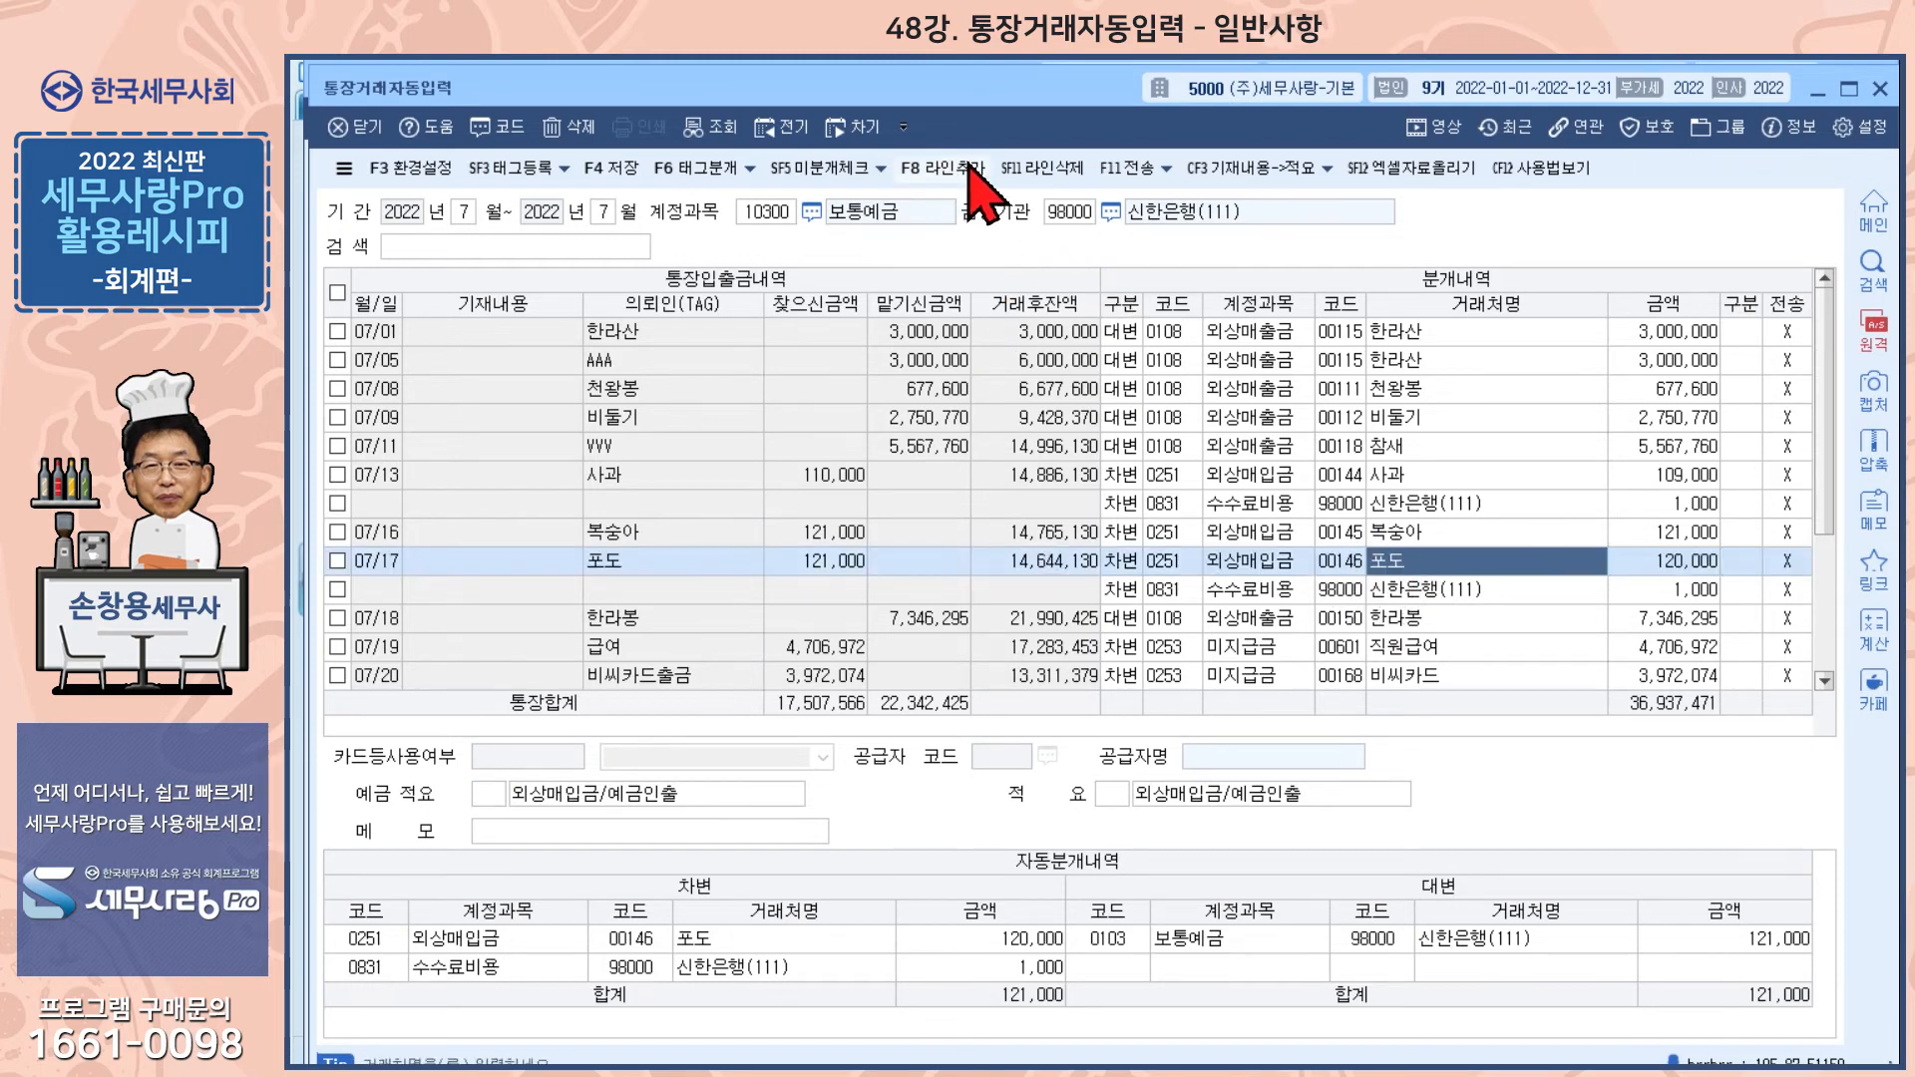
left_click(1056, 170)
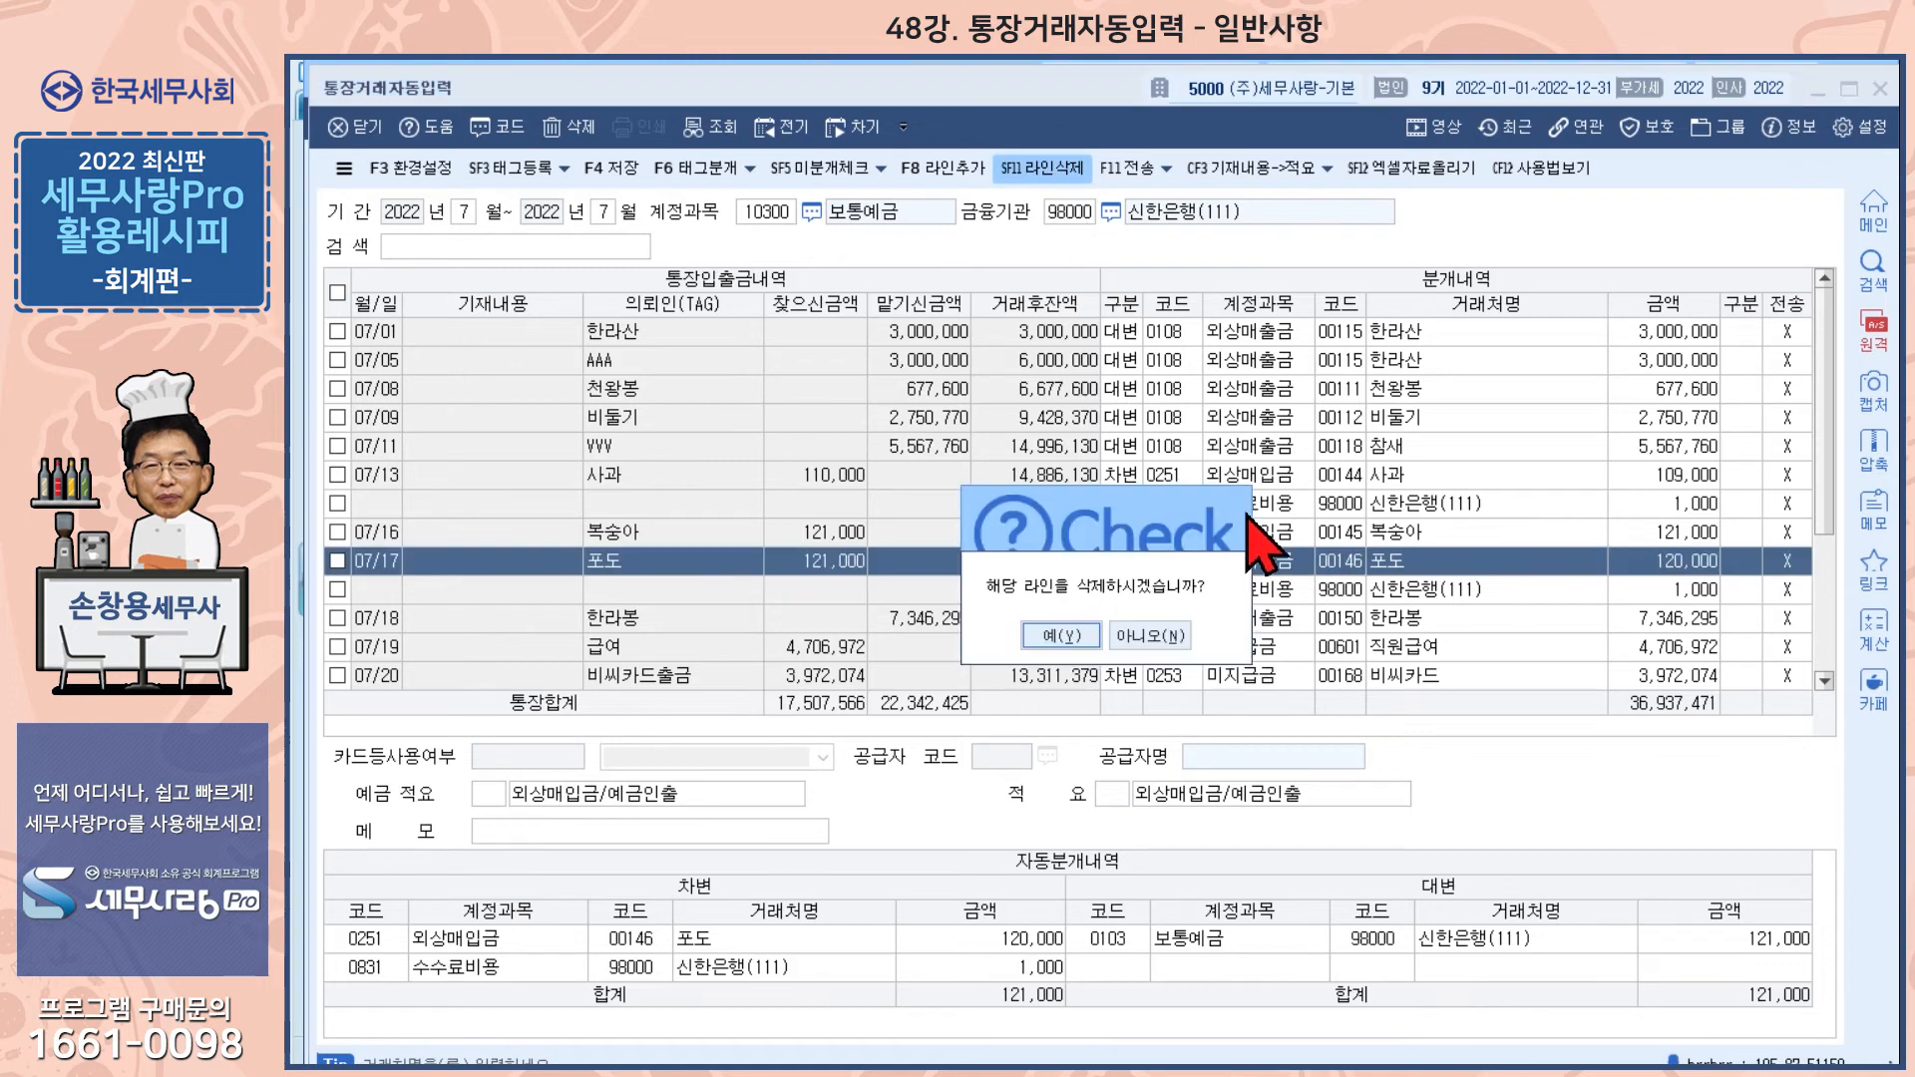
left_click(1071, 644)
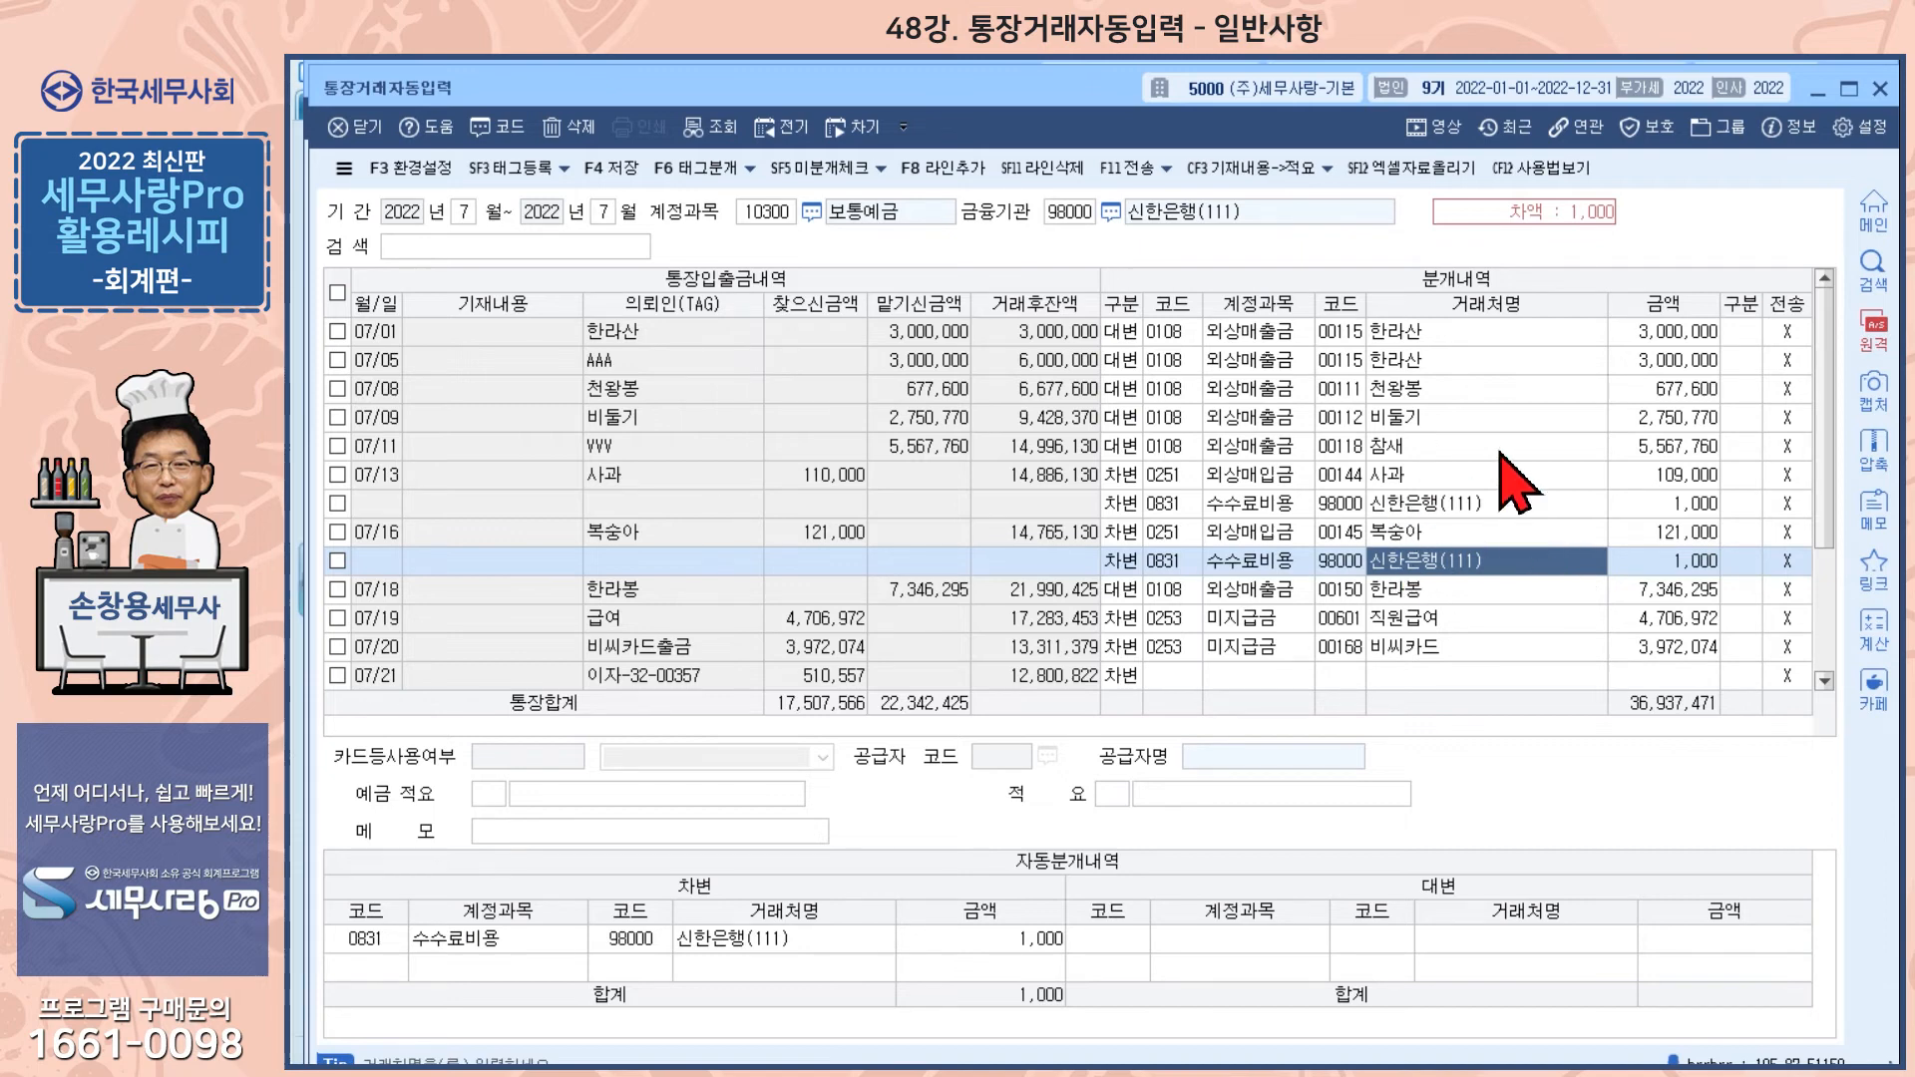
- Review the July transactions through 07/31 and select all of their rows
scroll(1822, 549, "down", 1)
left_click_drag(1821, 546, 1813, 657)
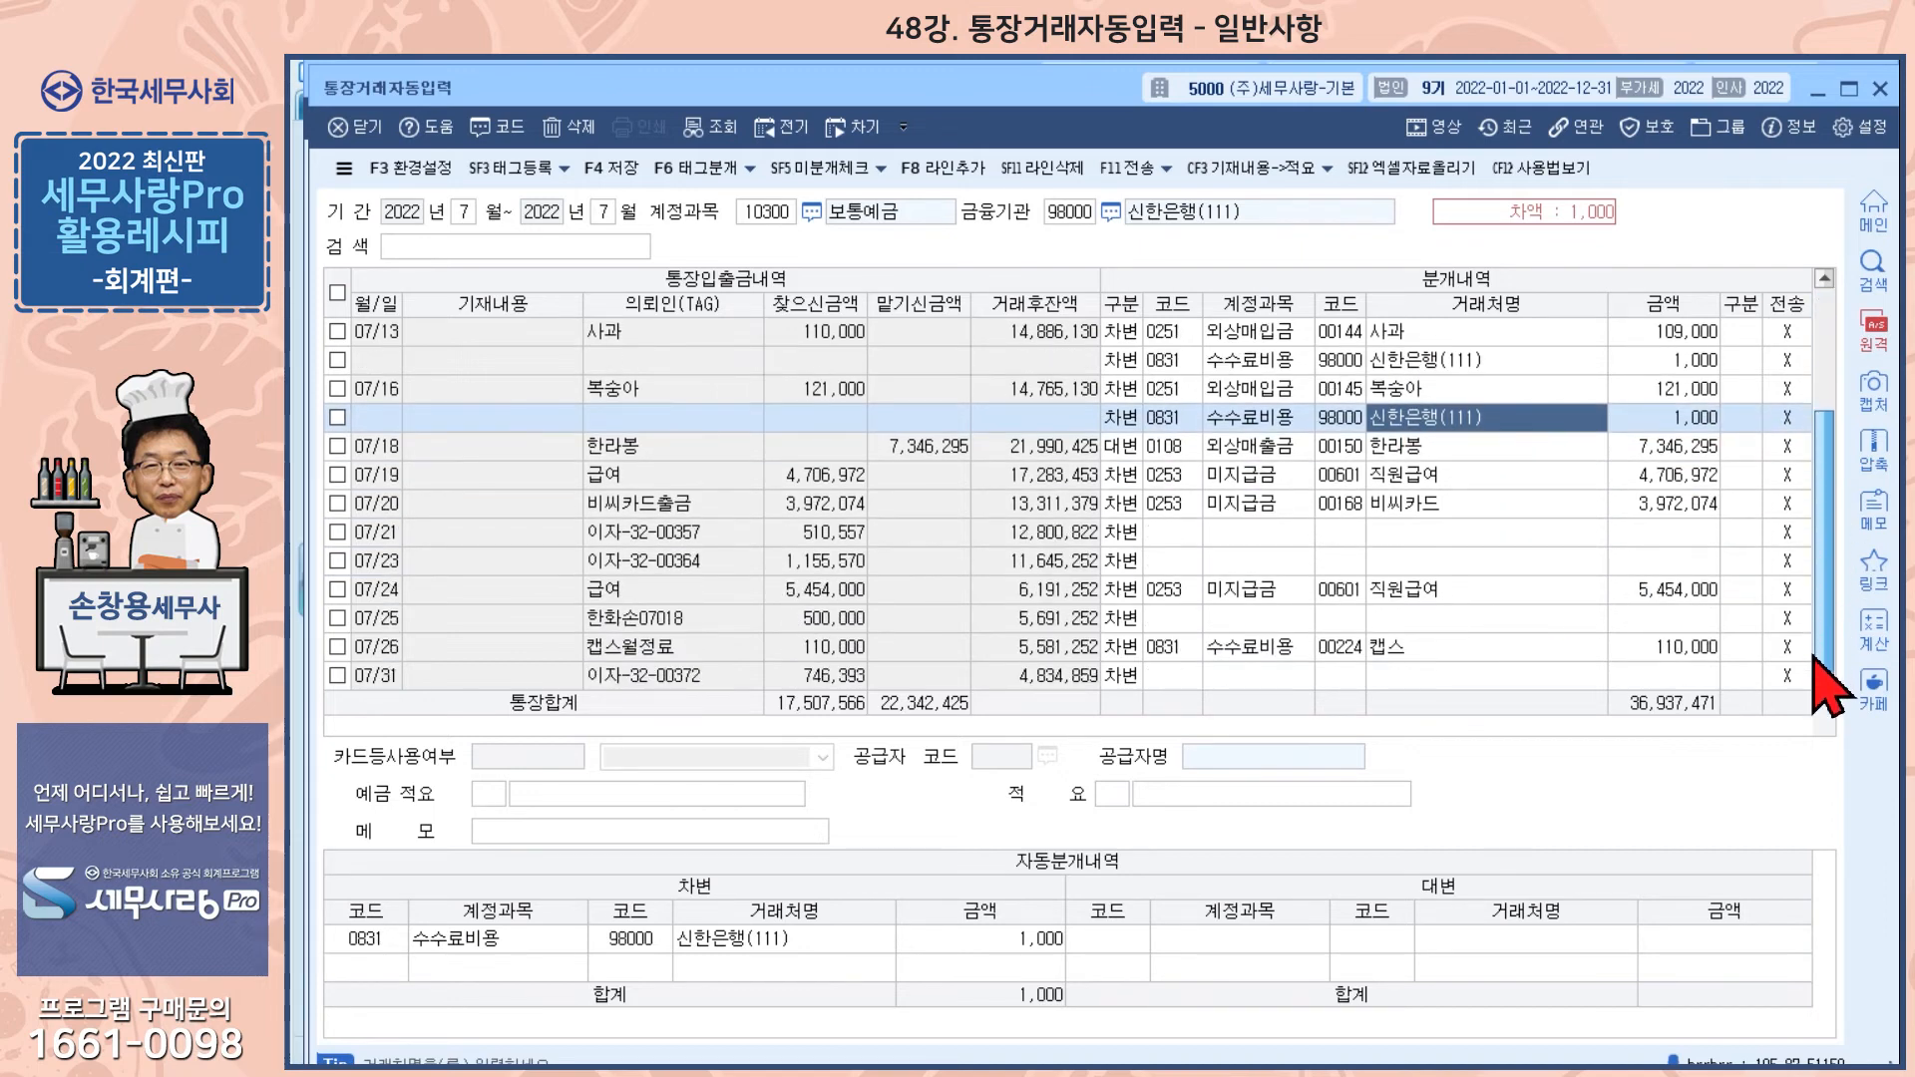
scroll(1818, 659, "up", 3)
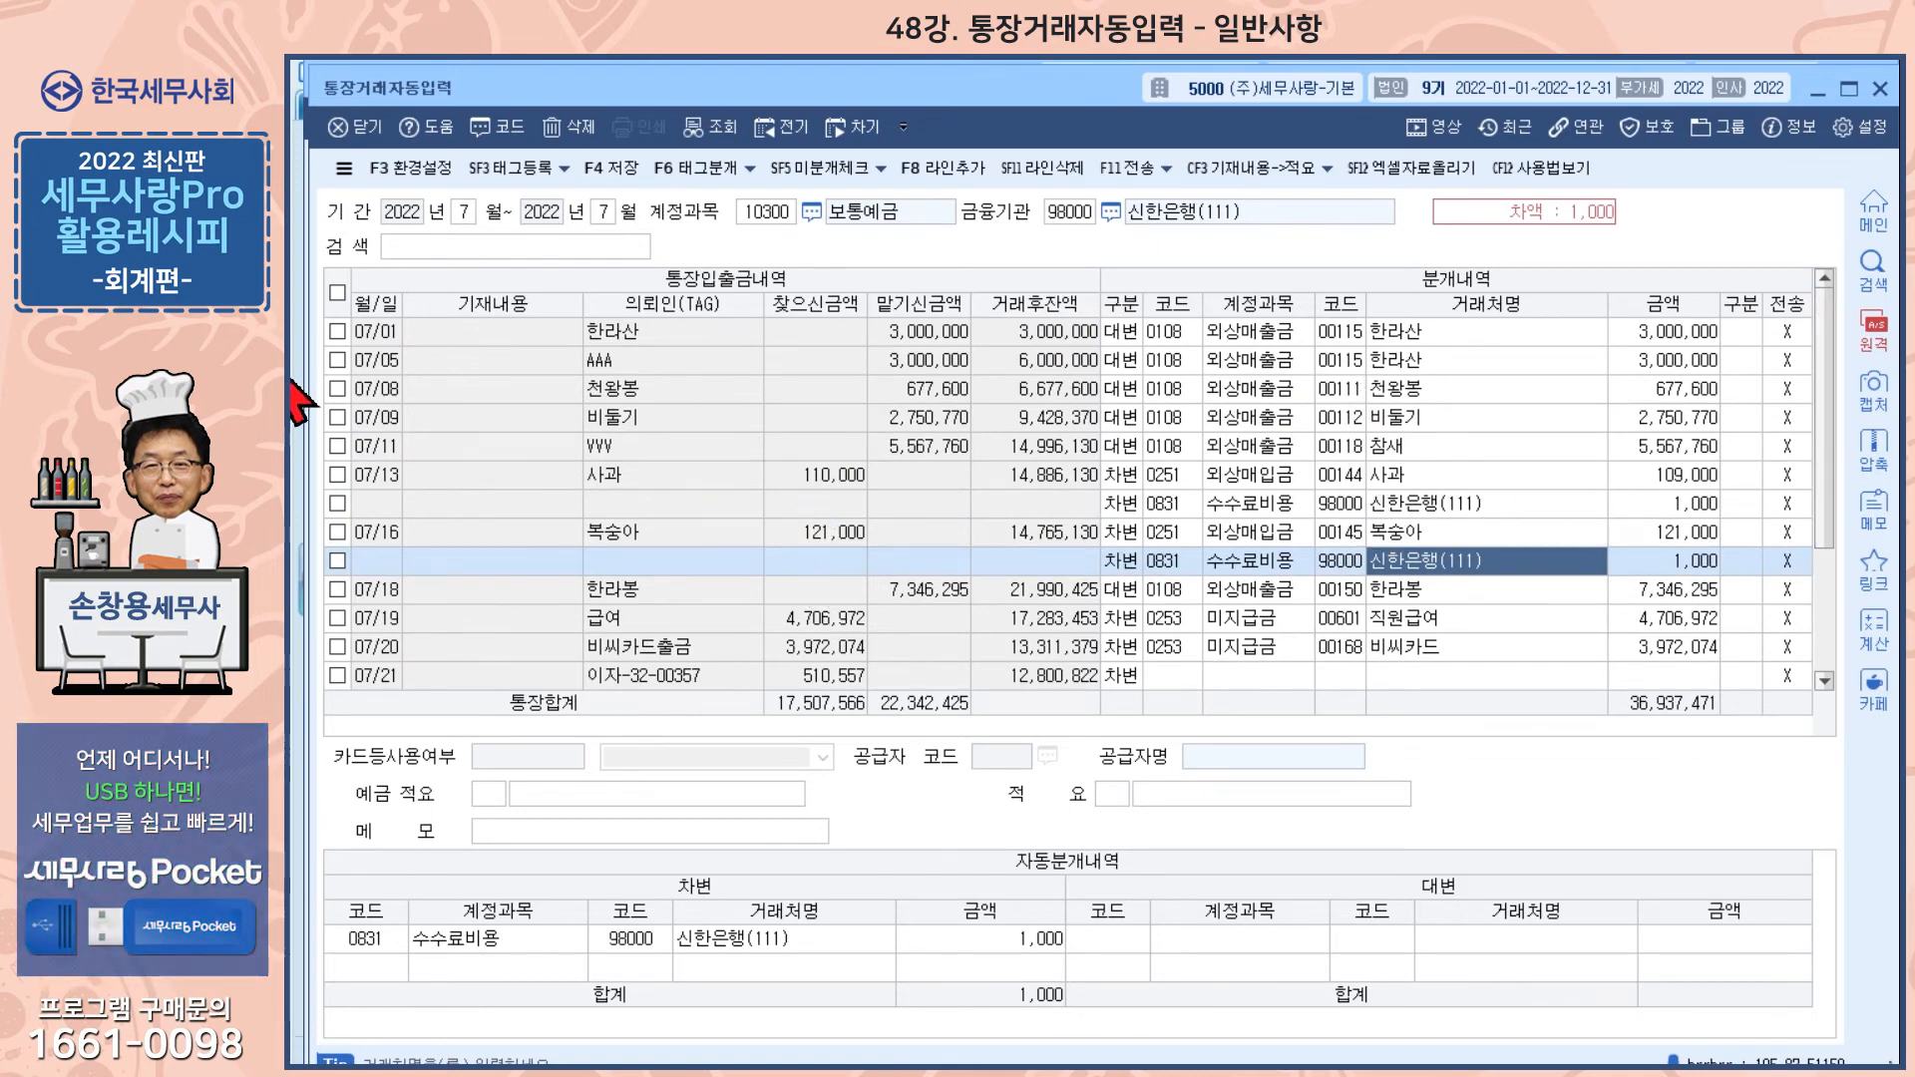
left_click(337, 293)
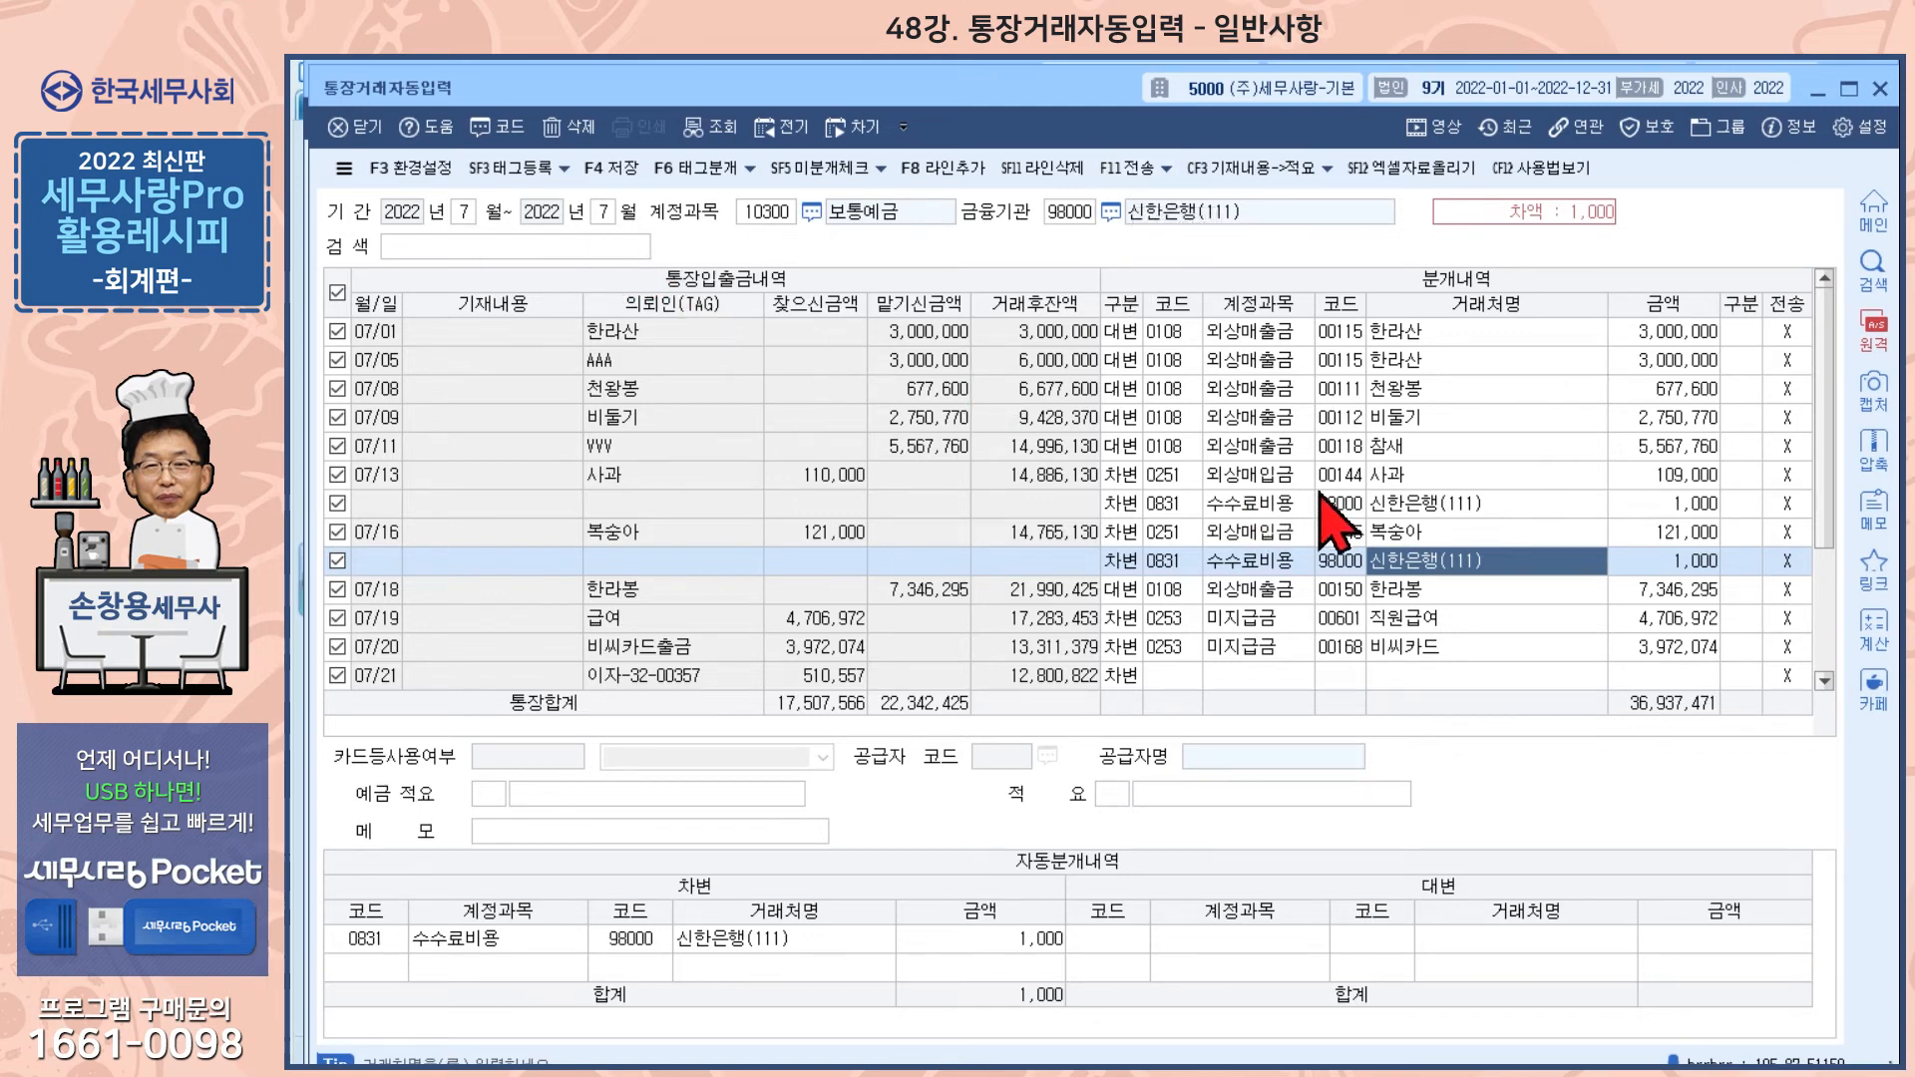
left_click(1387, 419)
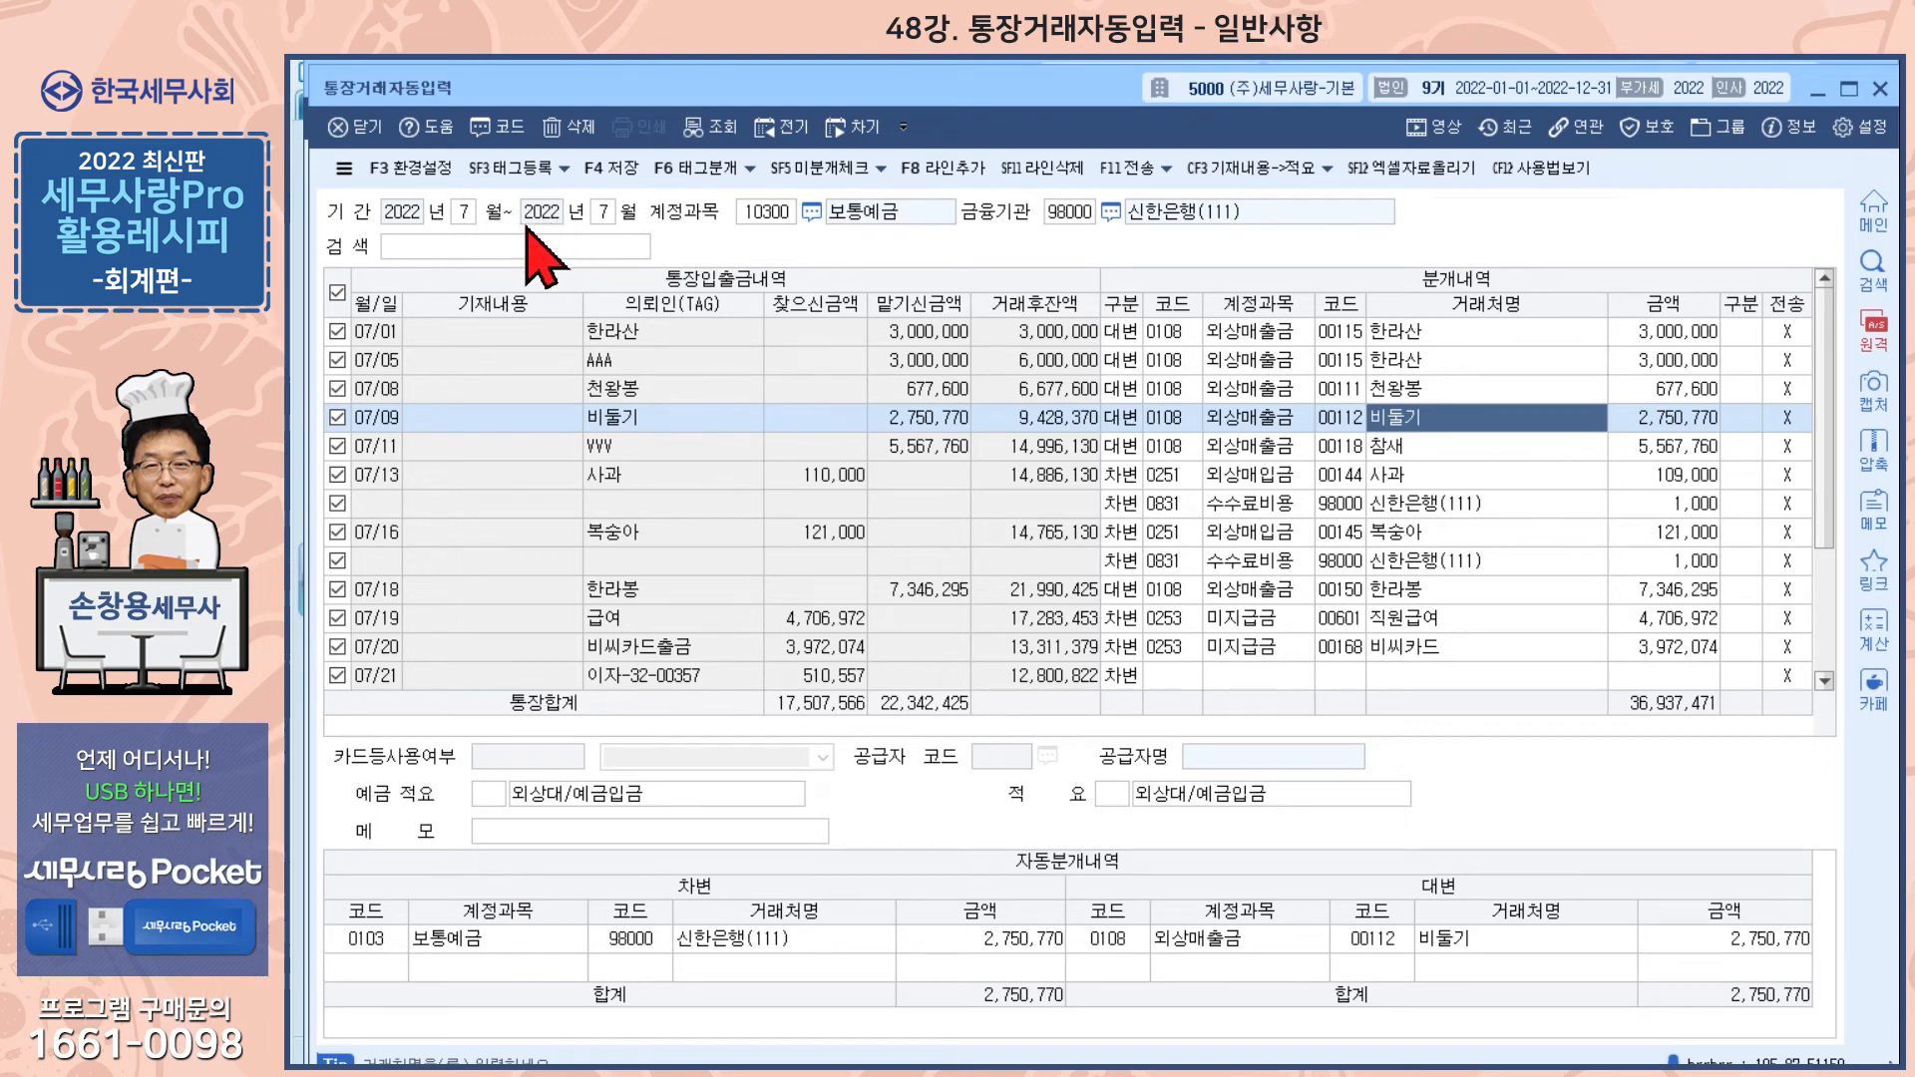
- Reload July 2022 for 신한은행(111), agree to import Excel data, and open 보통예금통장(신한은행-111)(2022-07).xlsx
left_click(465, 218)
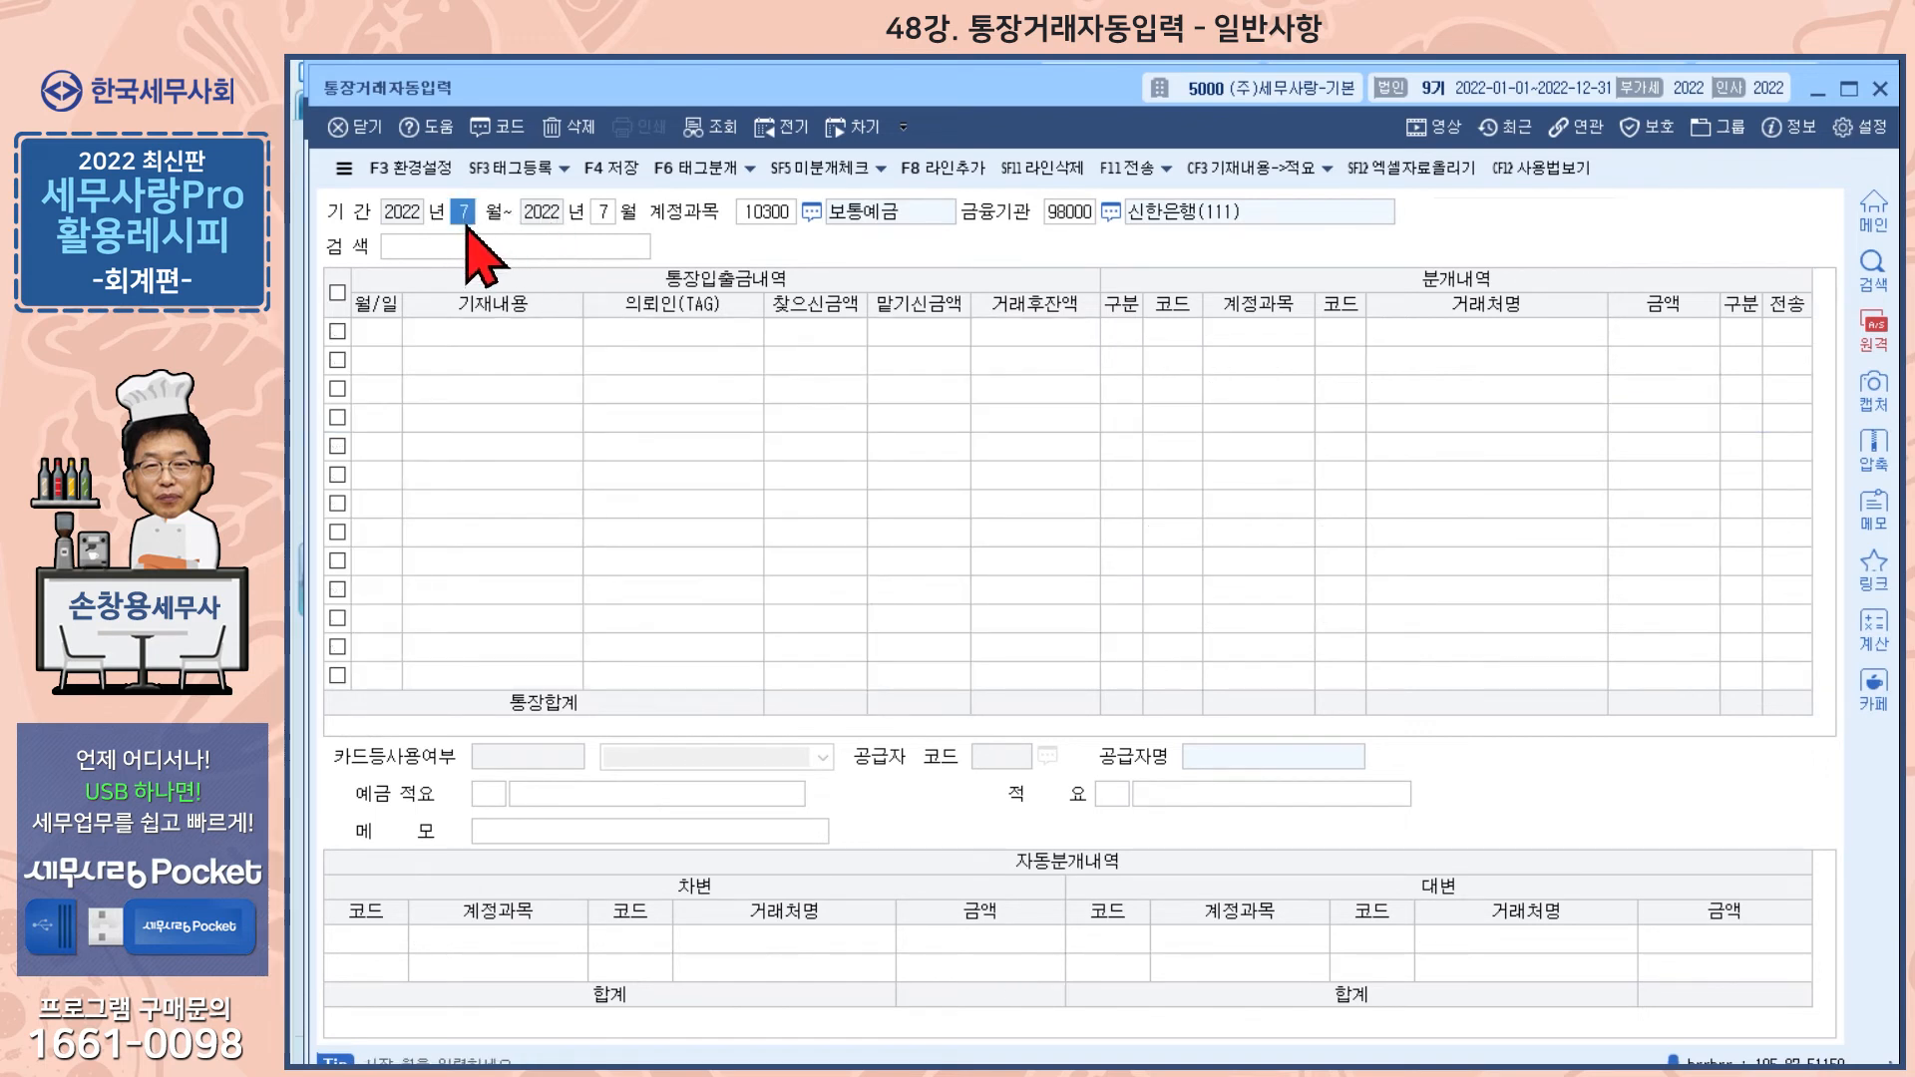
key("Return")
key("Return")
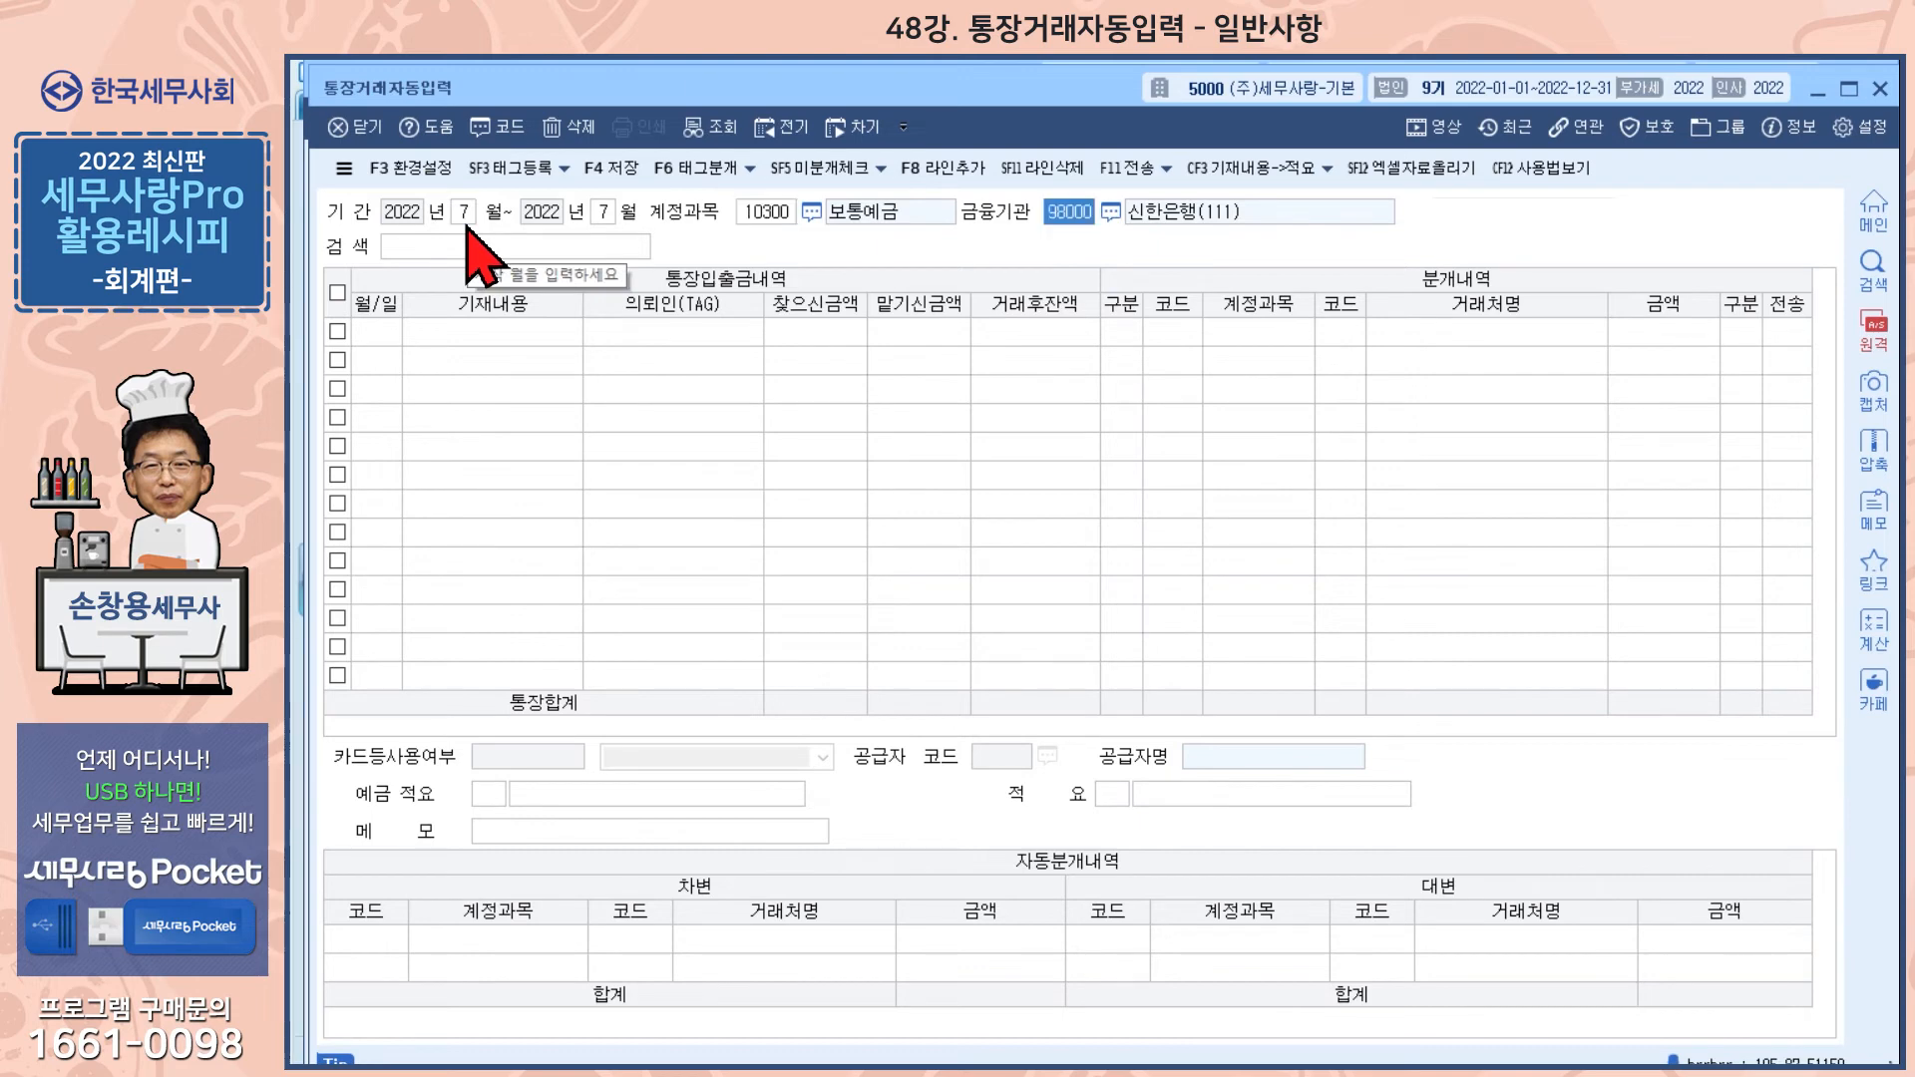
key("Return")
left_click(1150, 656)
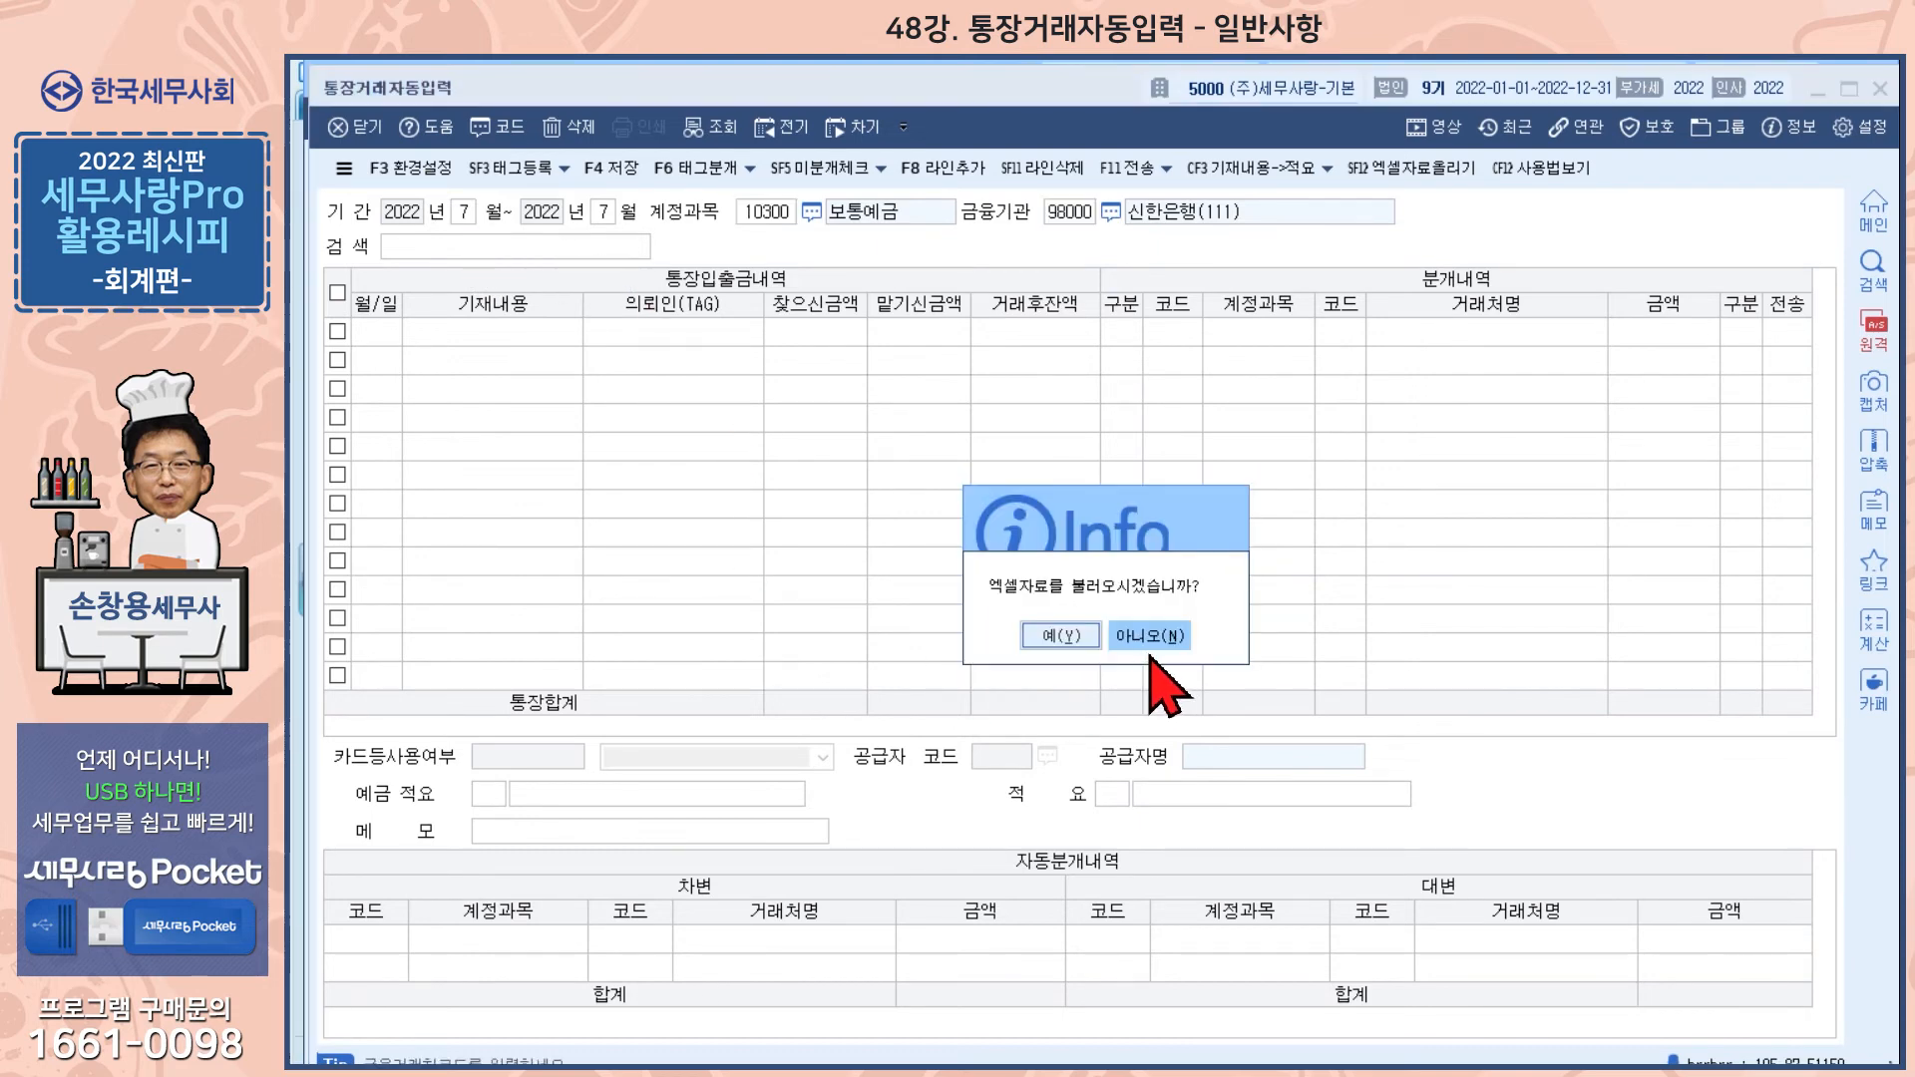
left_click(1081, 635)
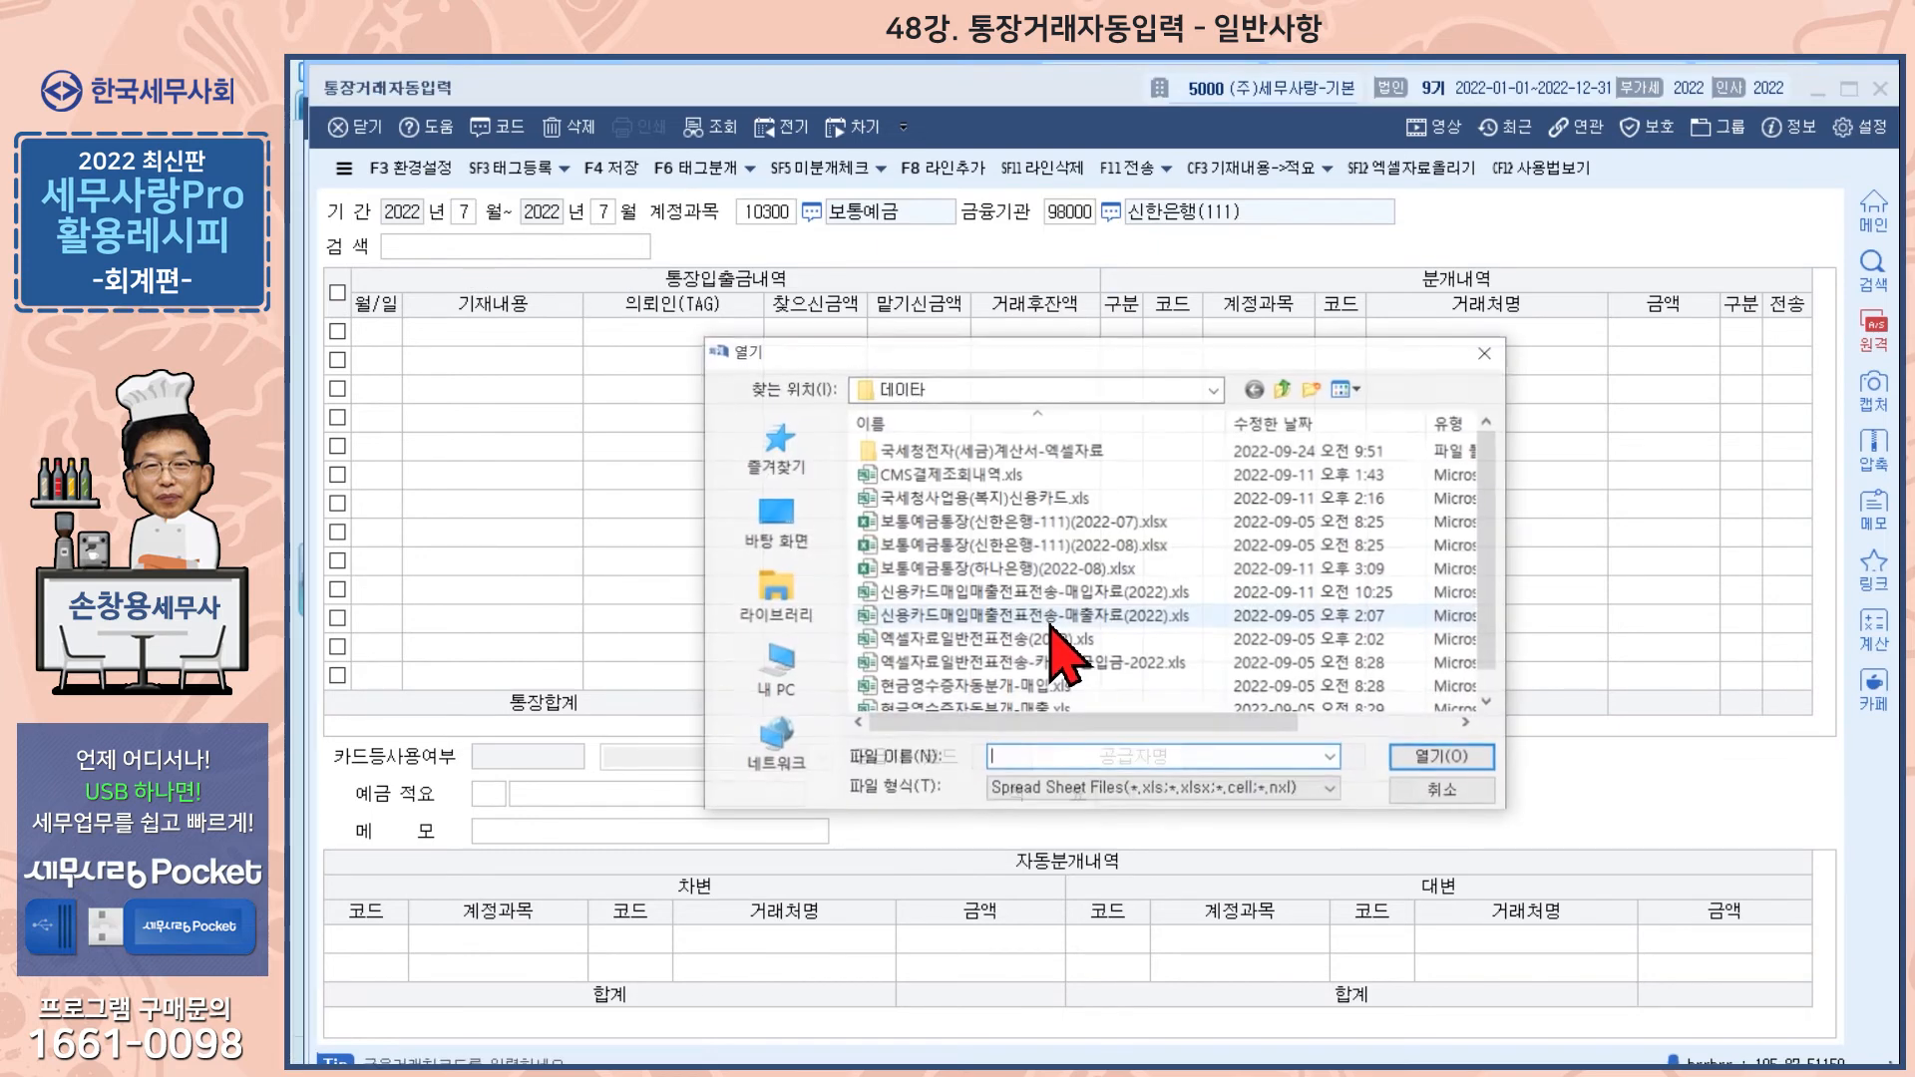
left_click(1066, 522)
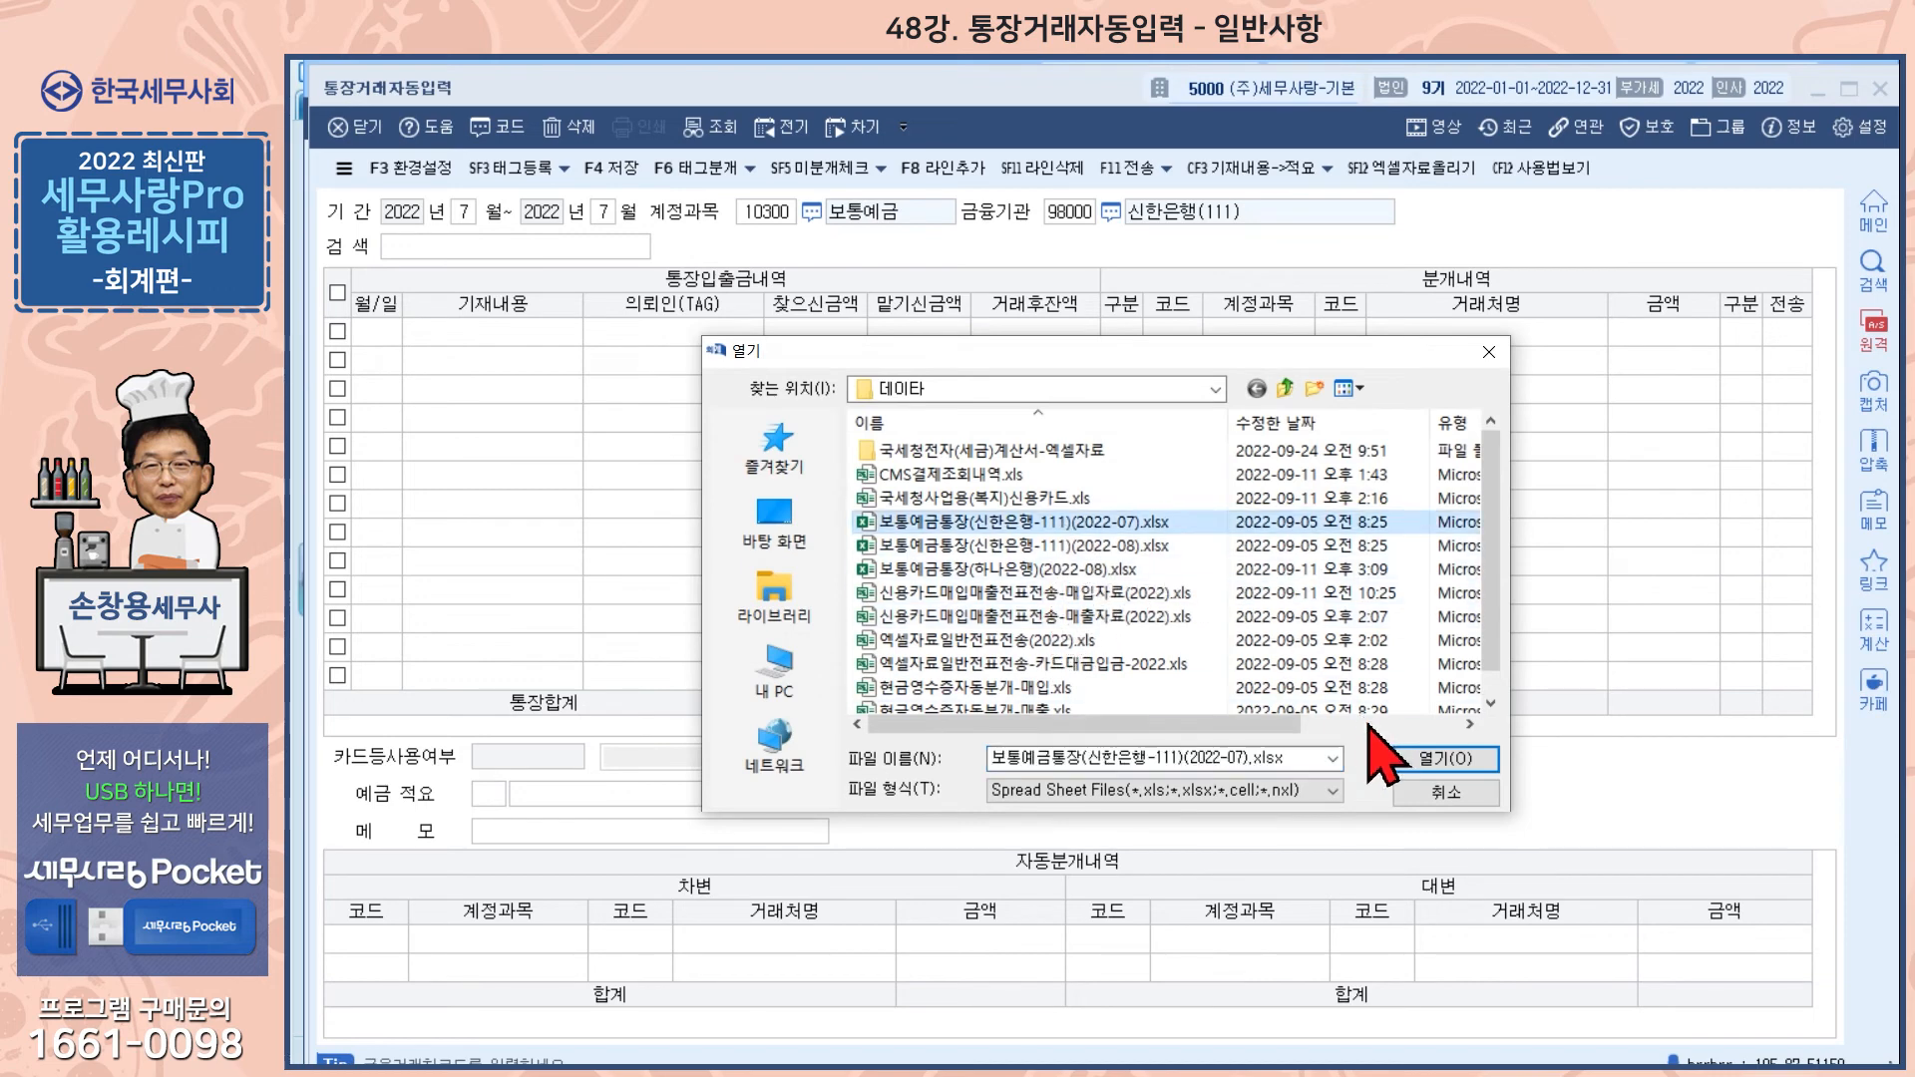
left_click(1415, 760)
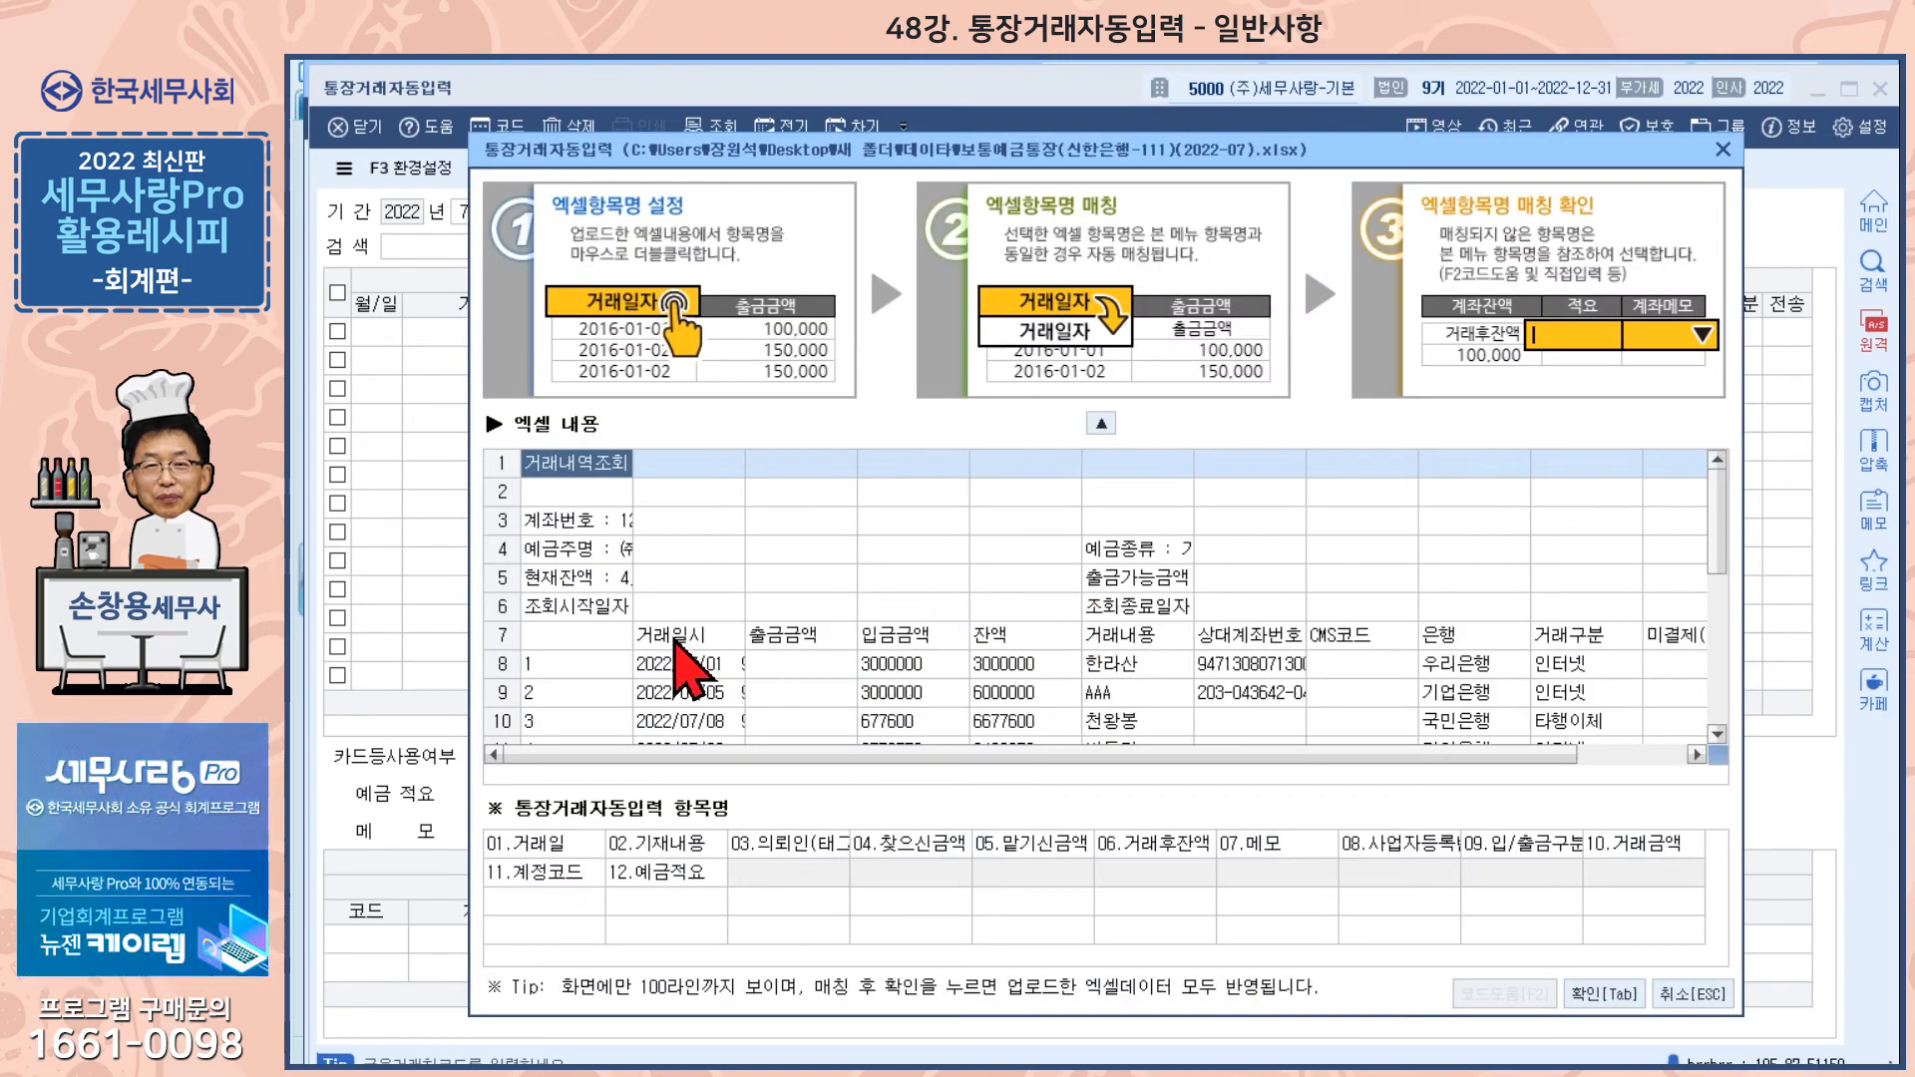
- Set row 7 as the Excel header row, map 거래내용 to 의뢰인(태그), and import the statement data
double_click(676, 639)
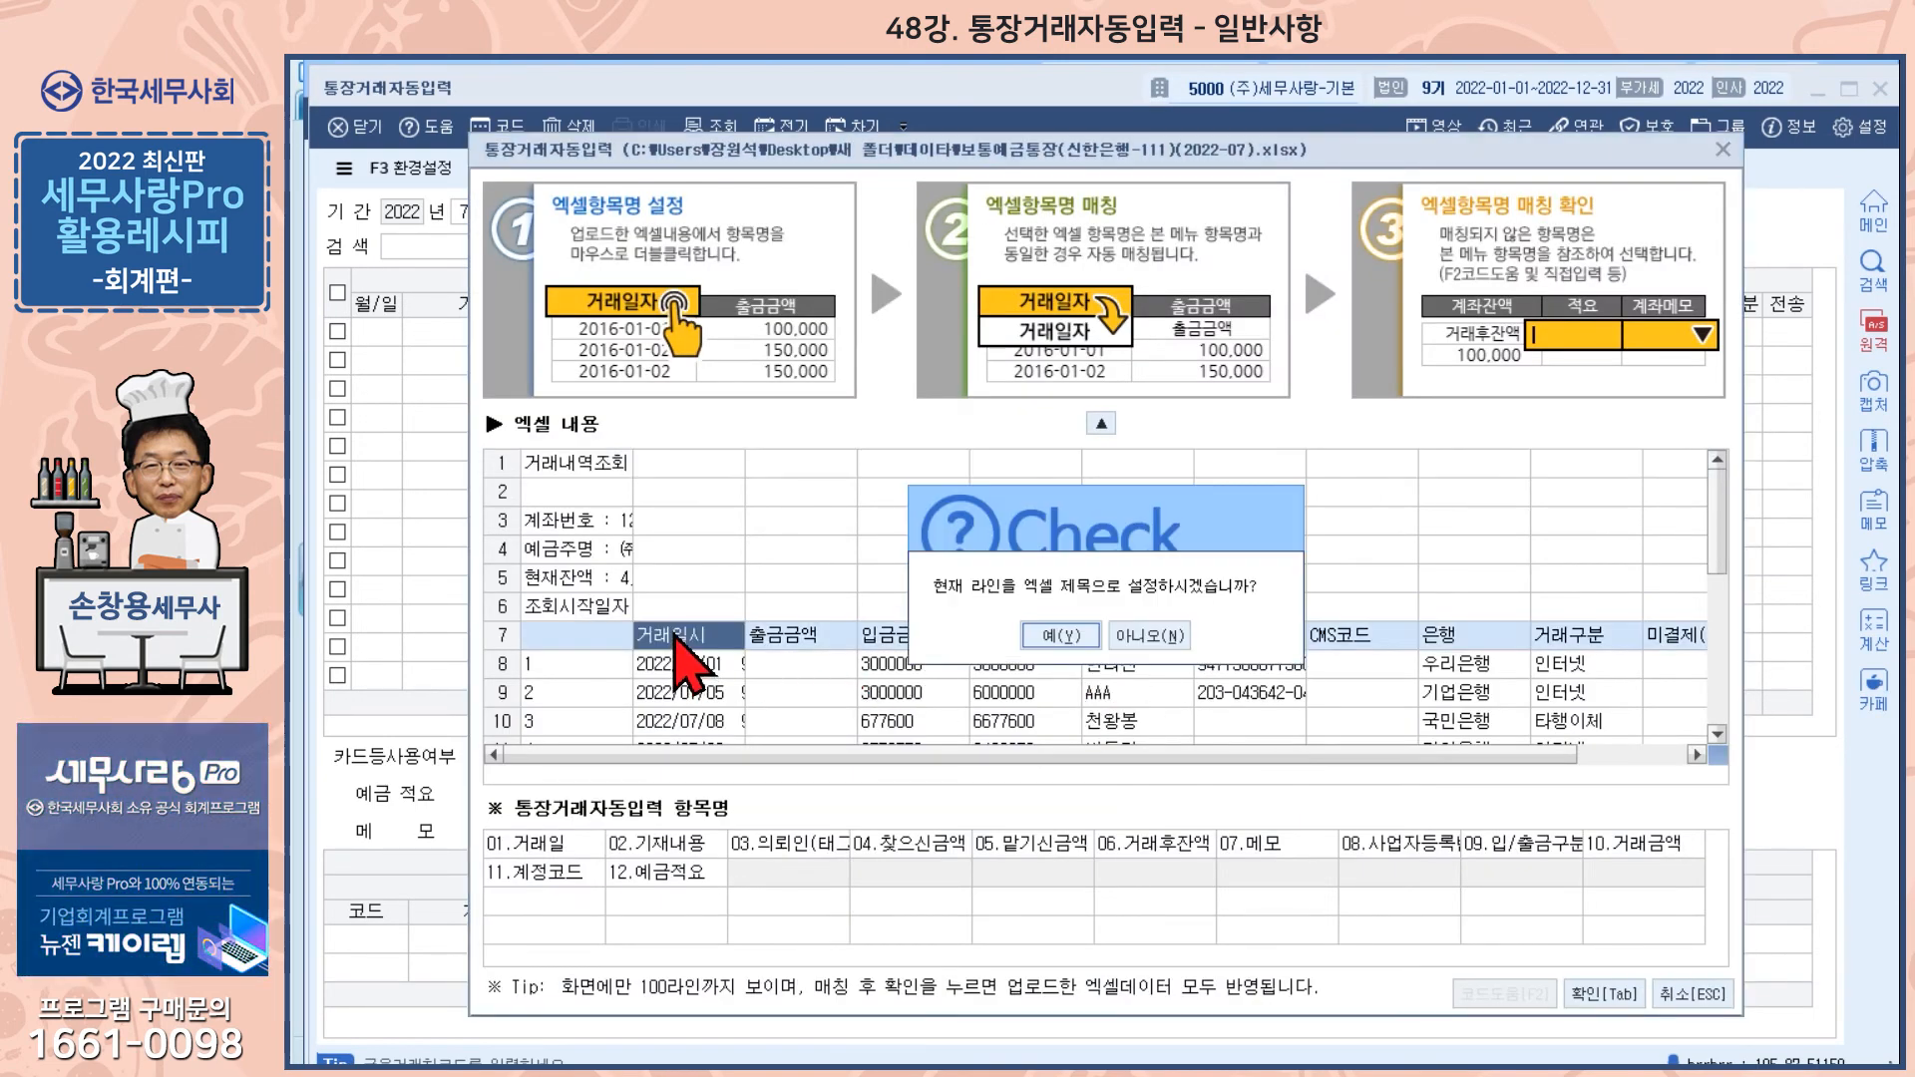
left_click(1043, 626)
left_click(1158, 665)
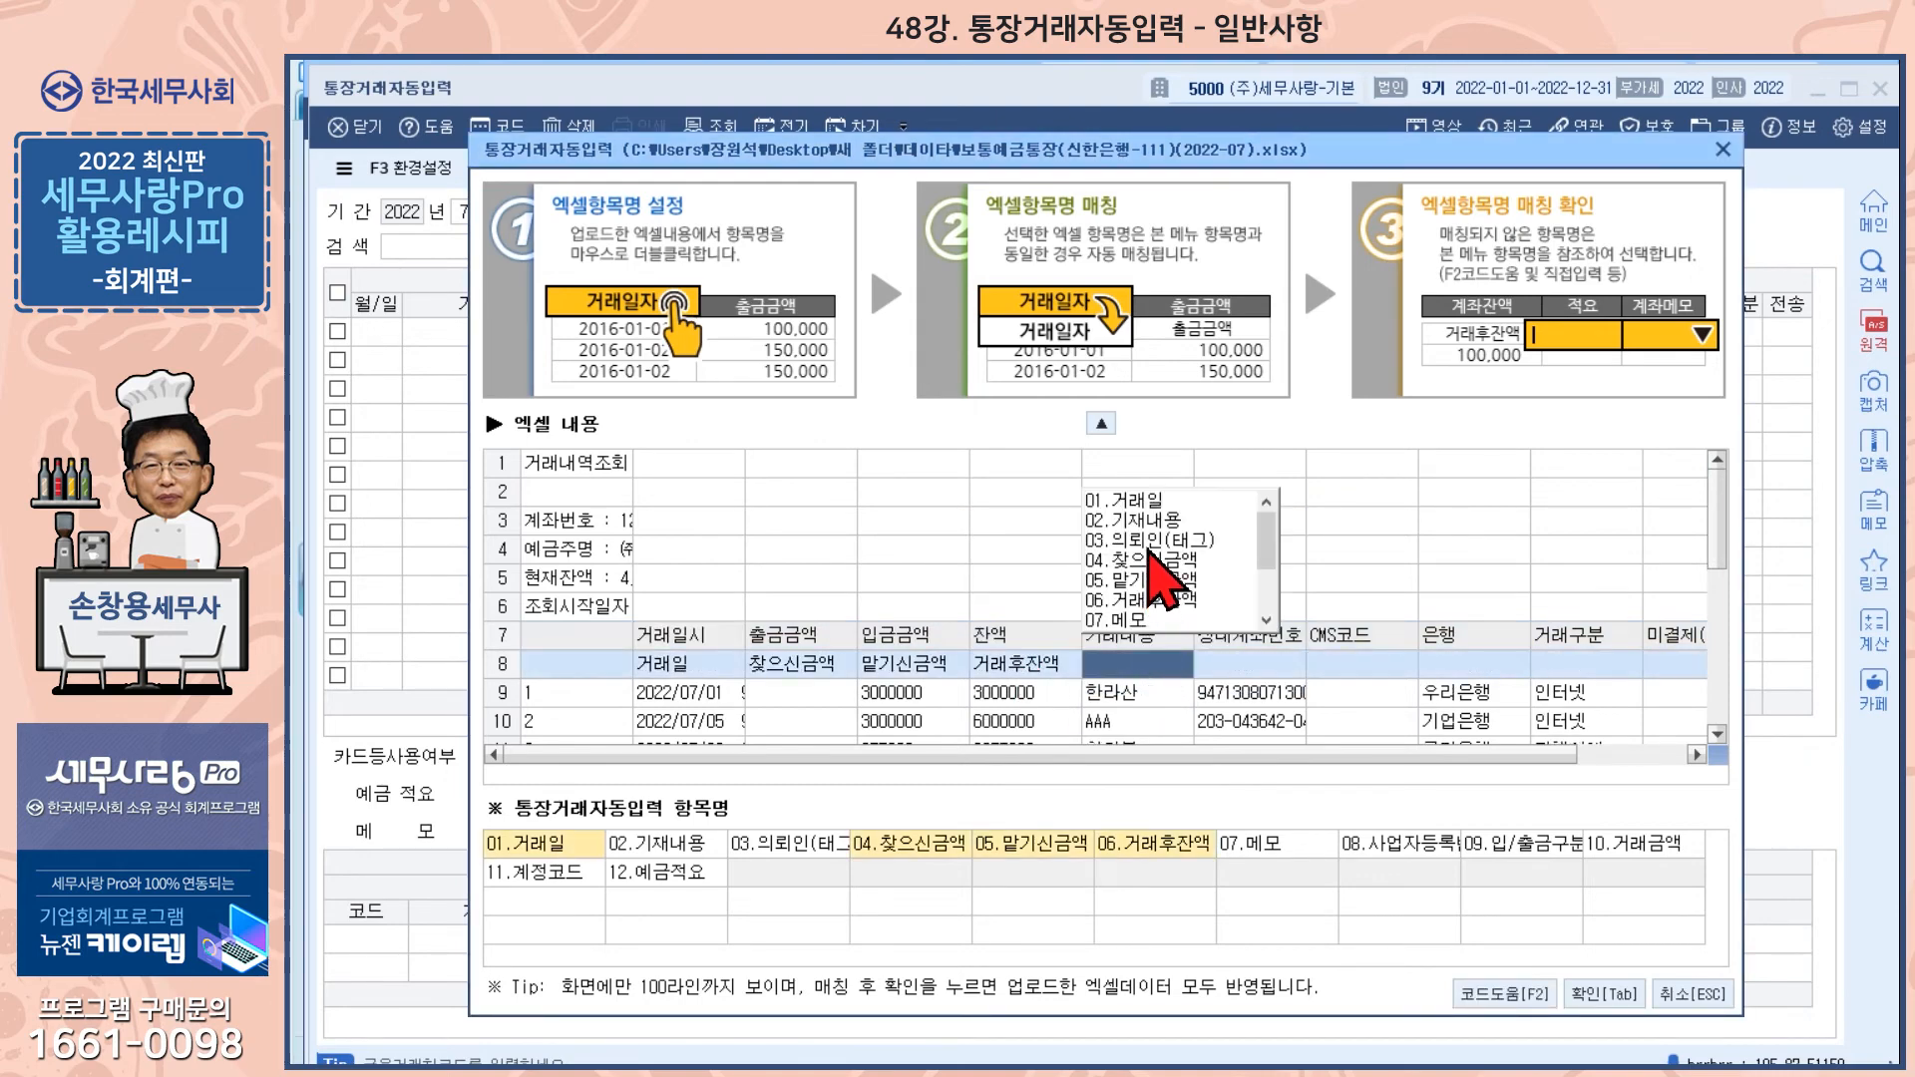
left_click(1594, 994)
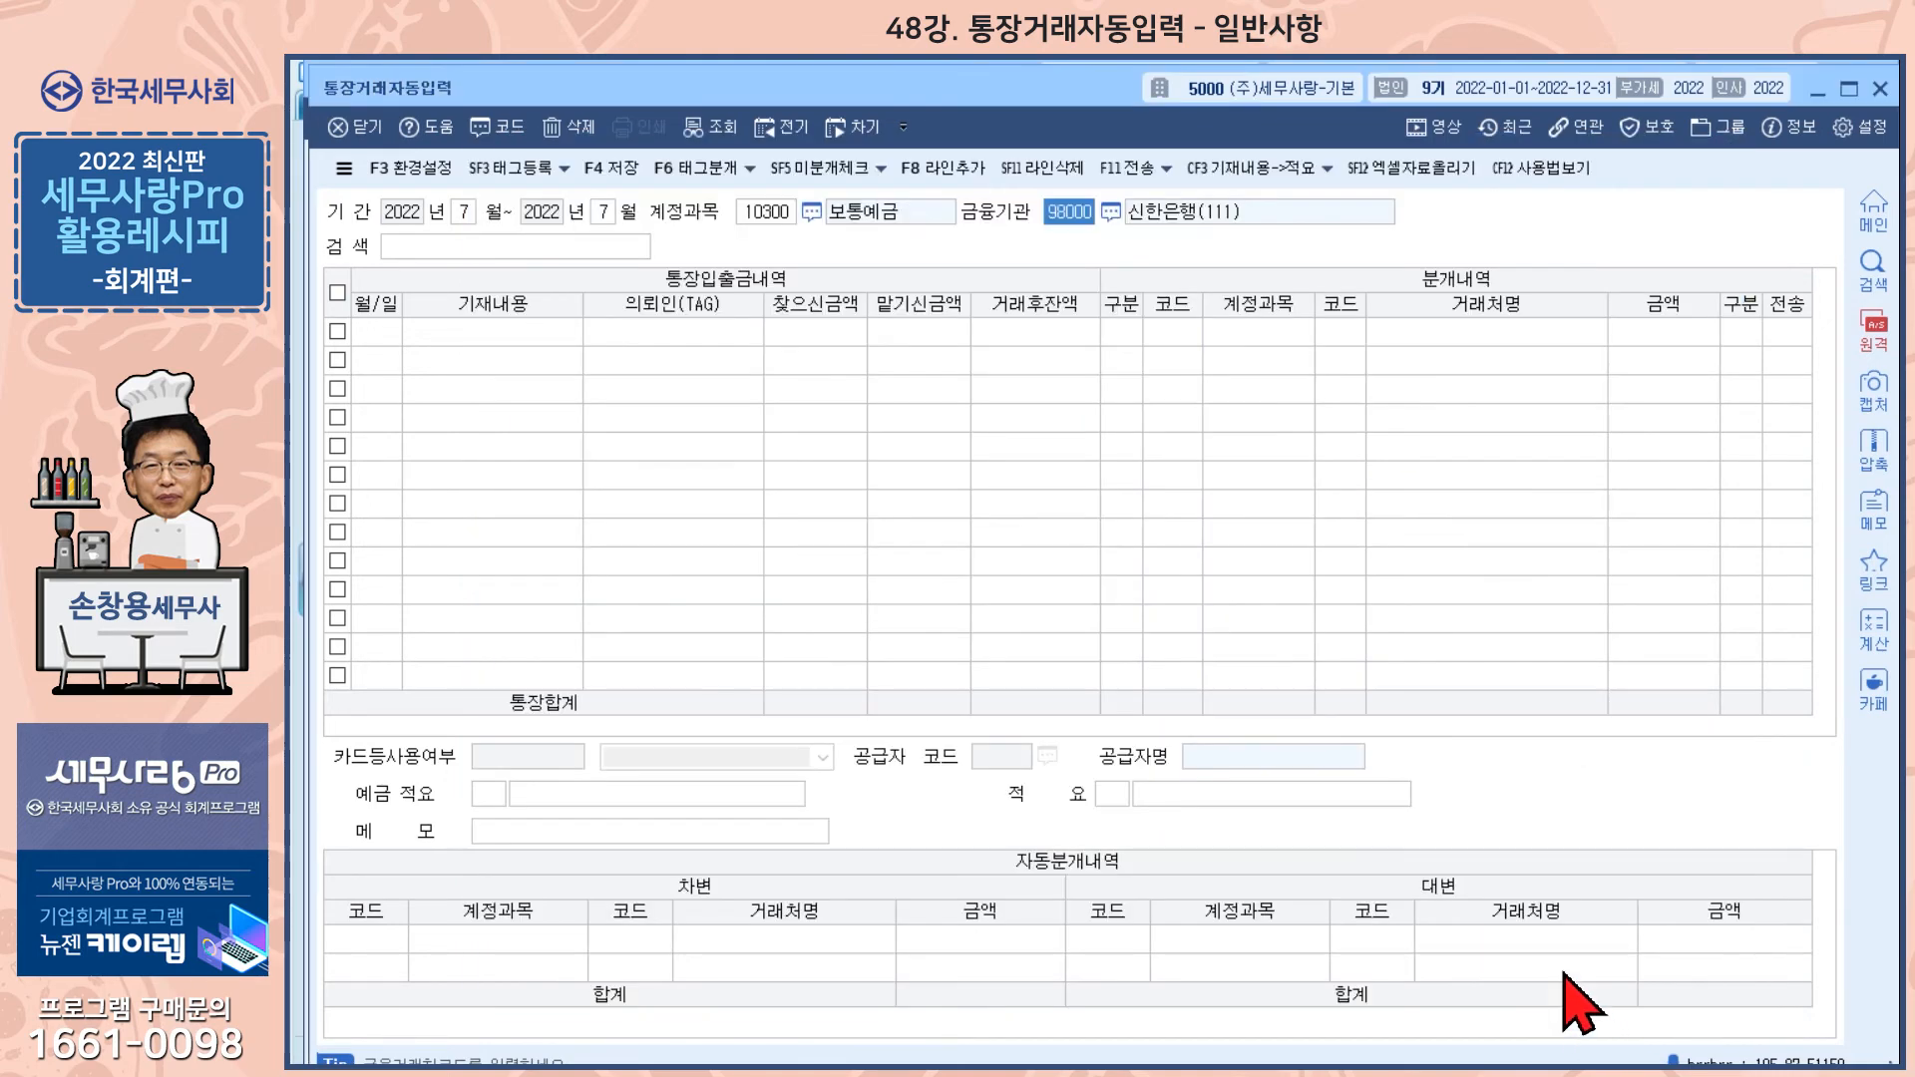
left_click(1392, 361)
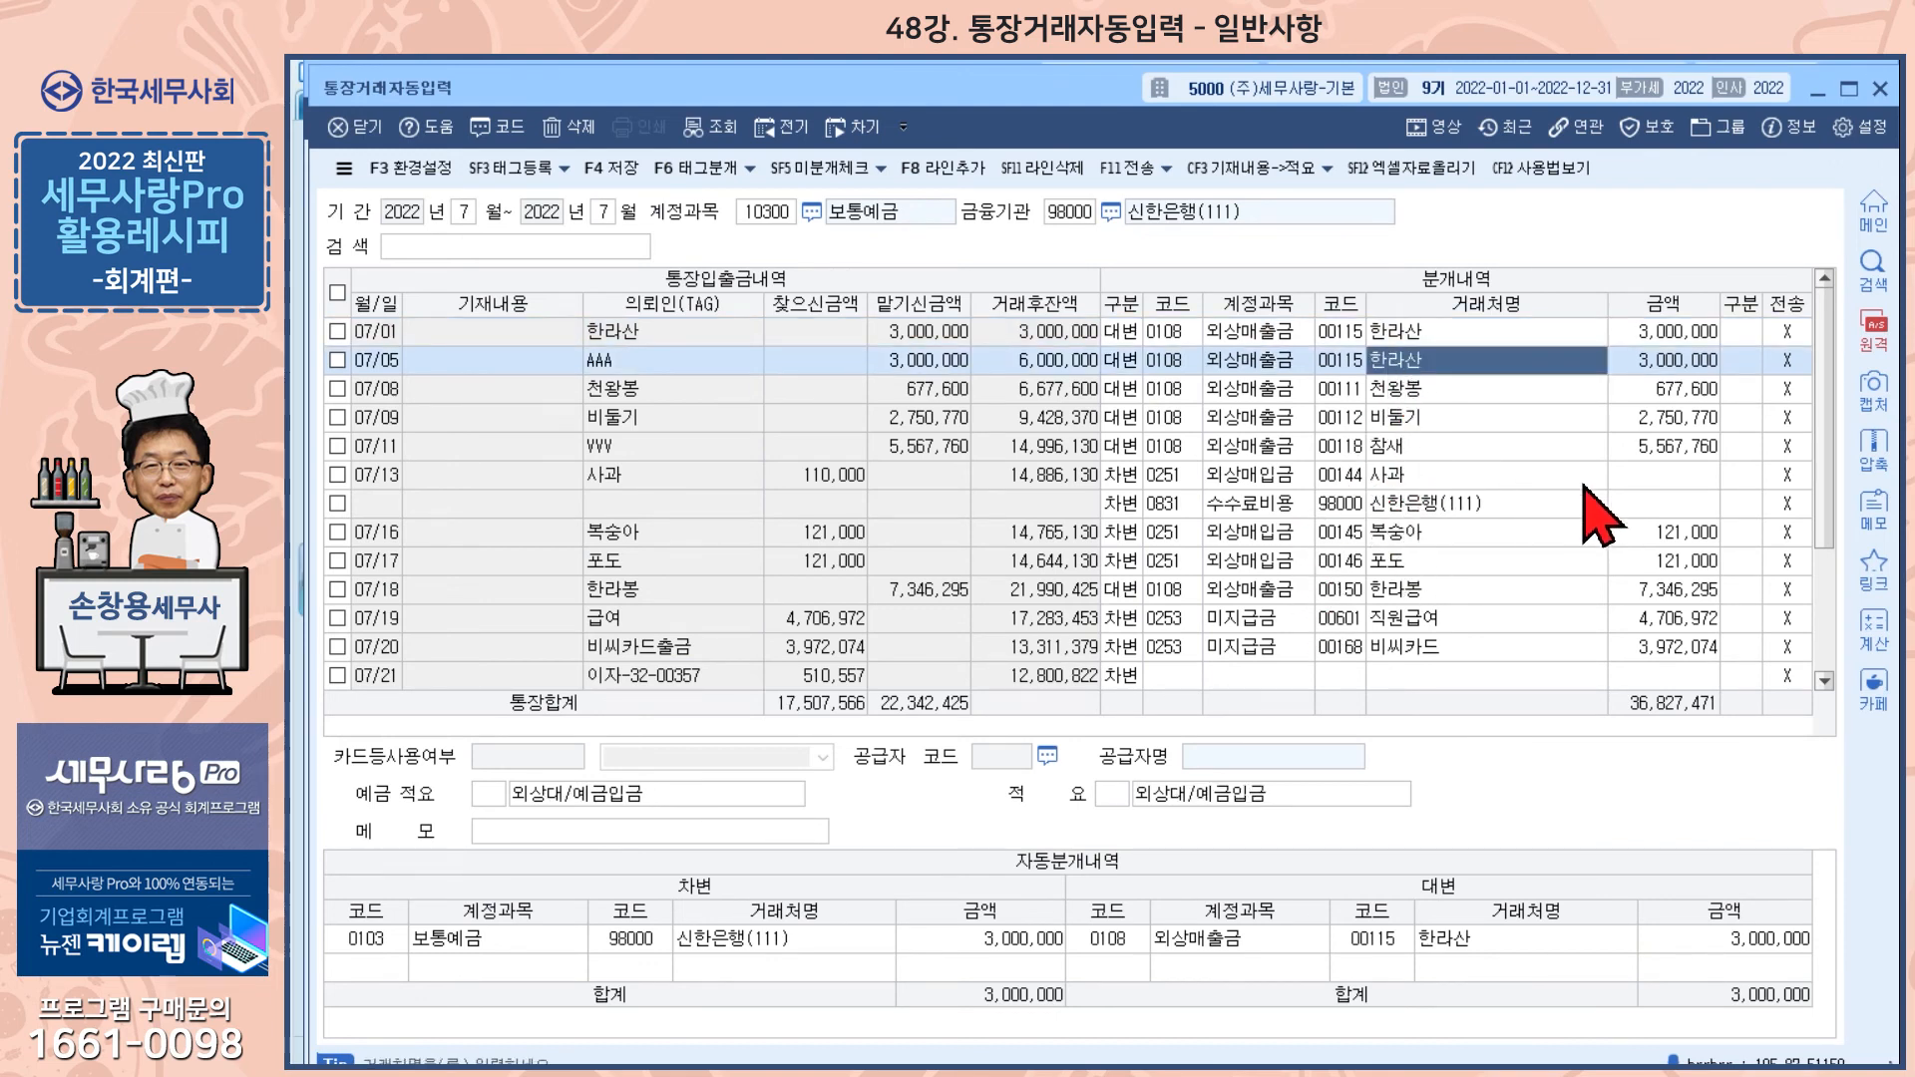
- Split the 07/13 사과 withdrawal into 1,000 for 수수료비용 and 109,000 for 외상매입금
left_click(1644, 479)
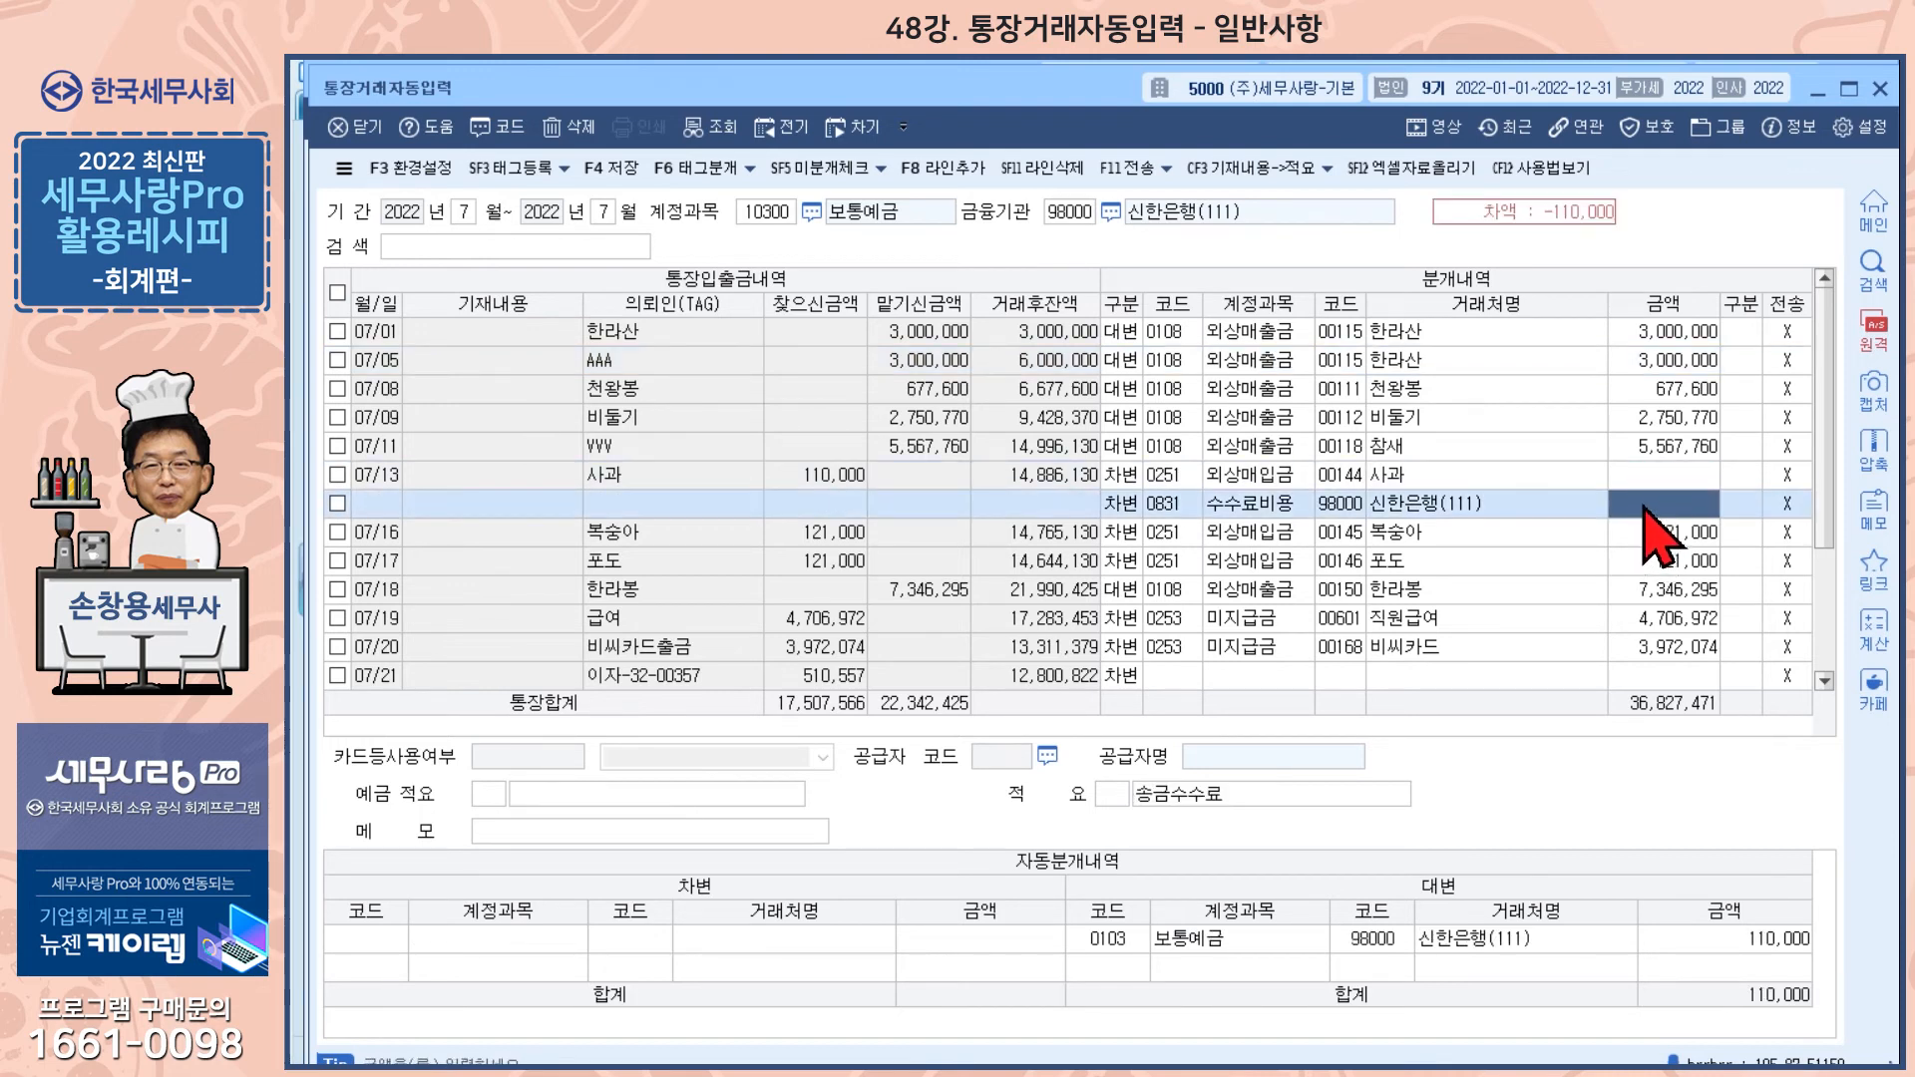
key("Down")
type("1000")
key("Return")
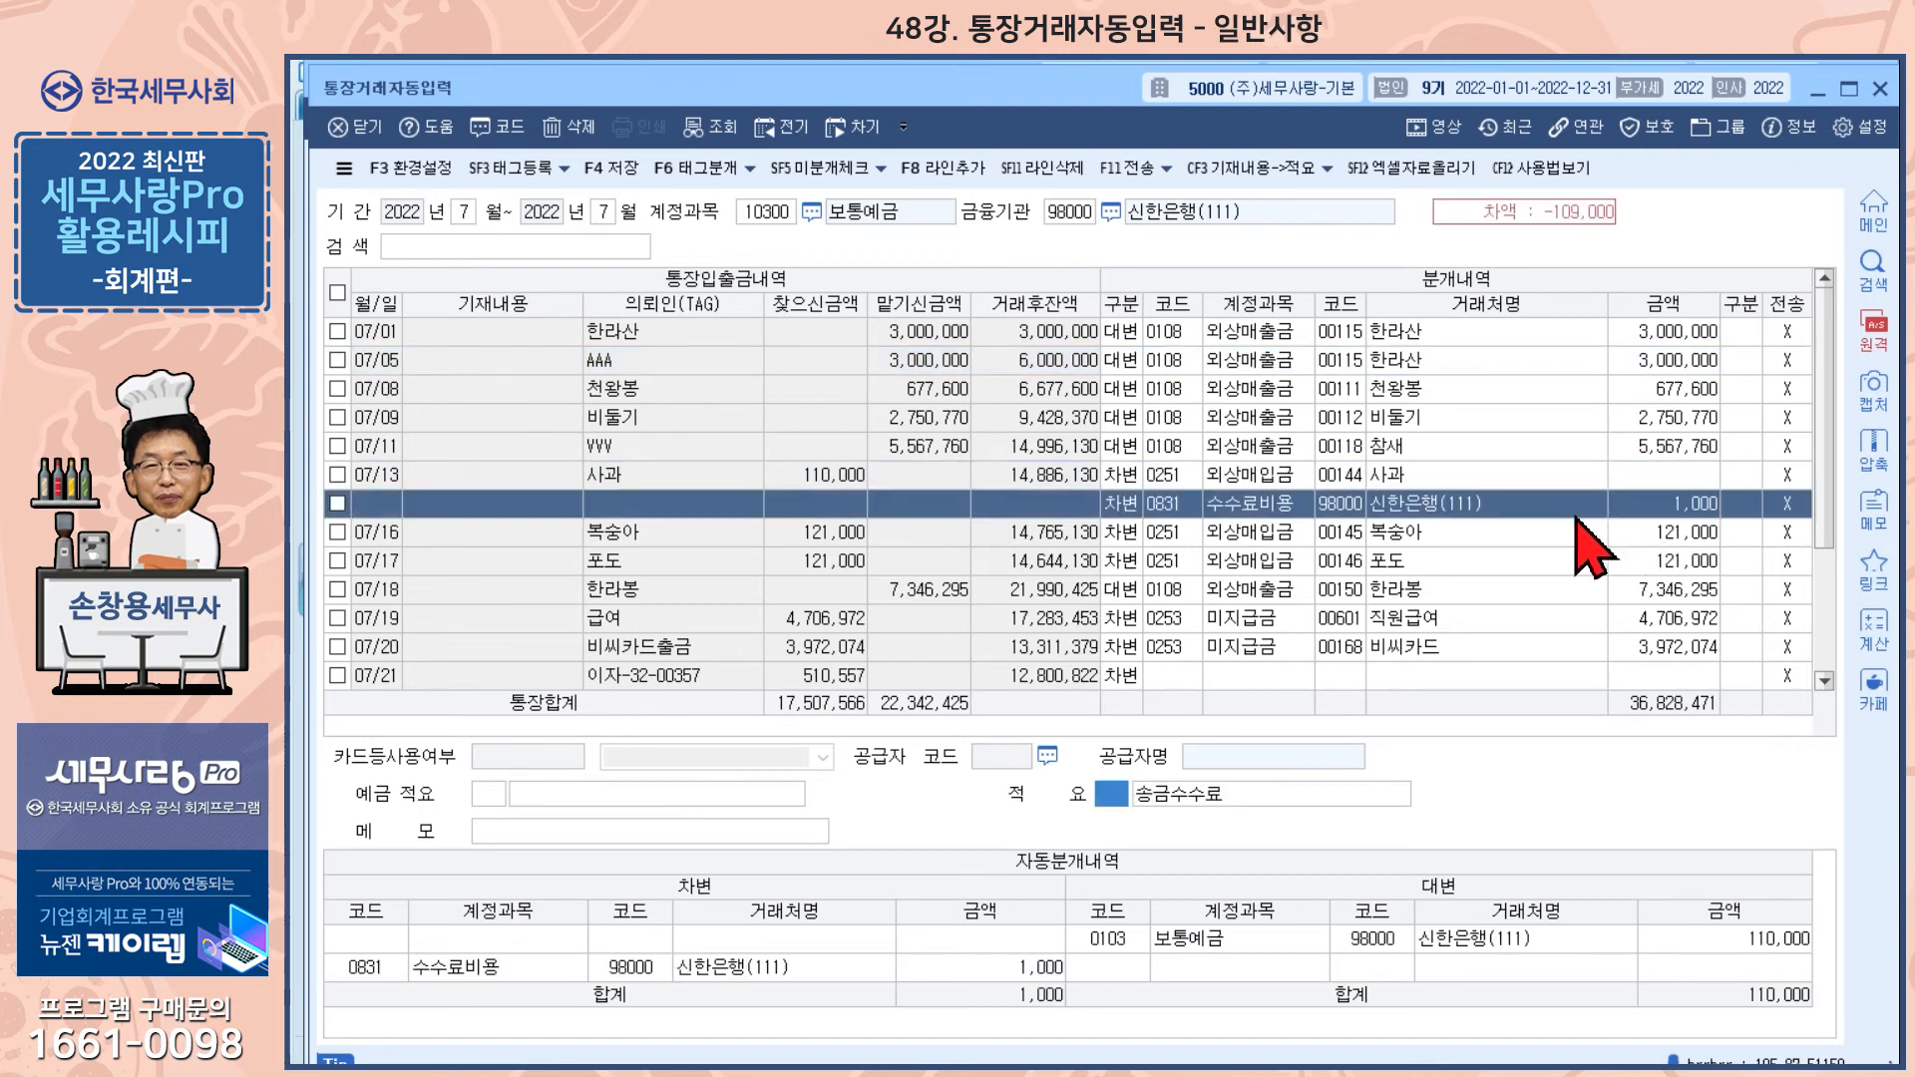
left_click(1646, 476)
type("109,000")
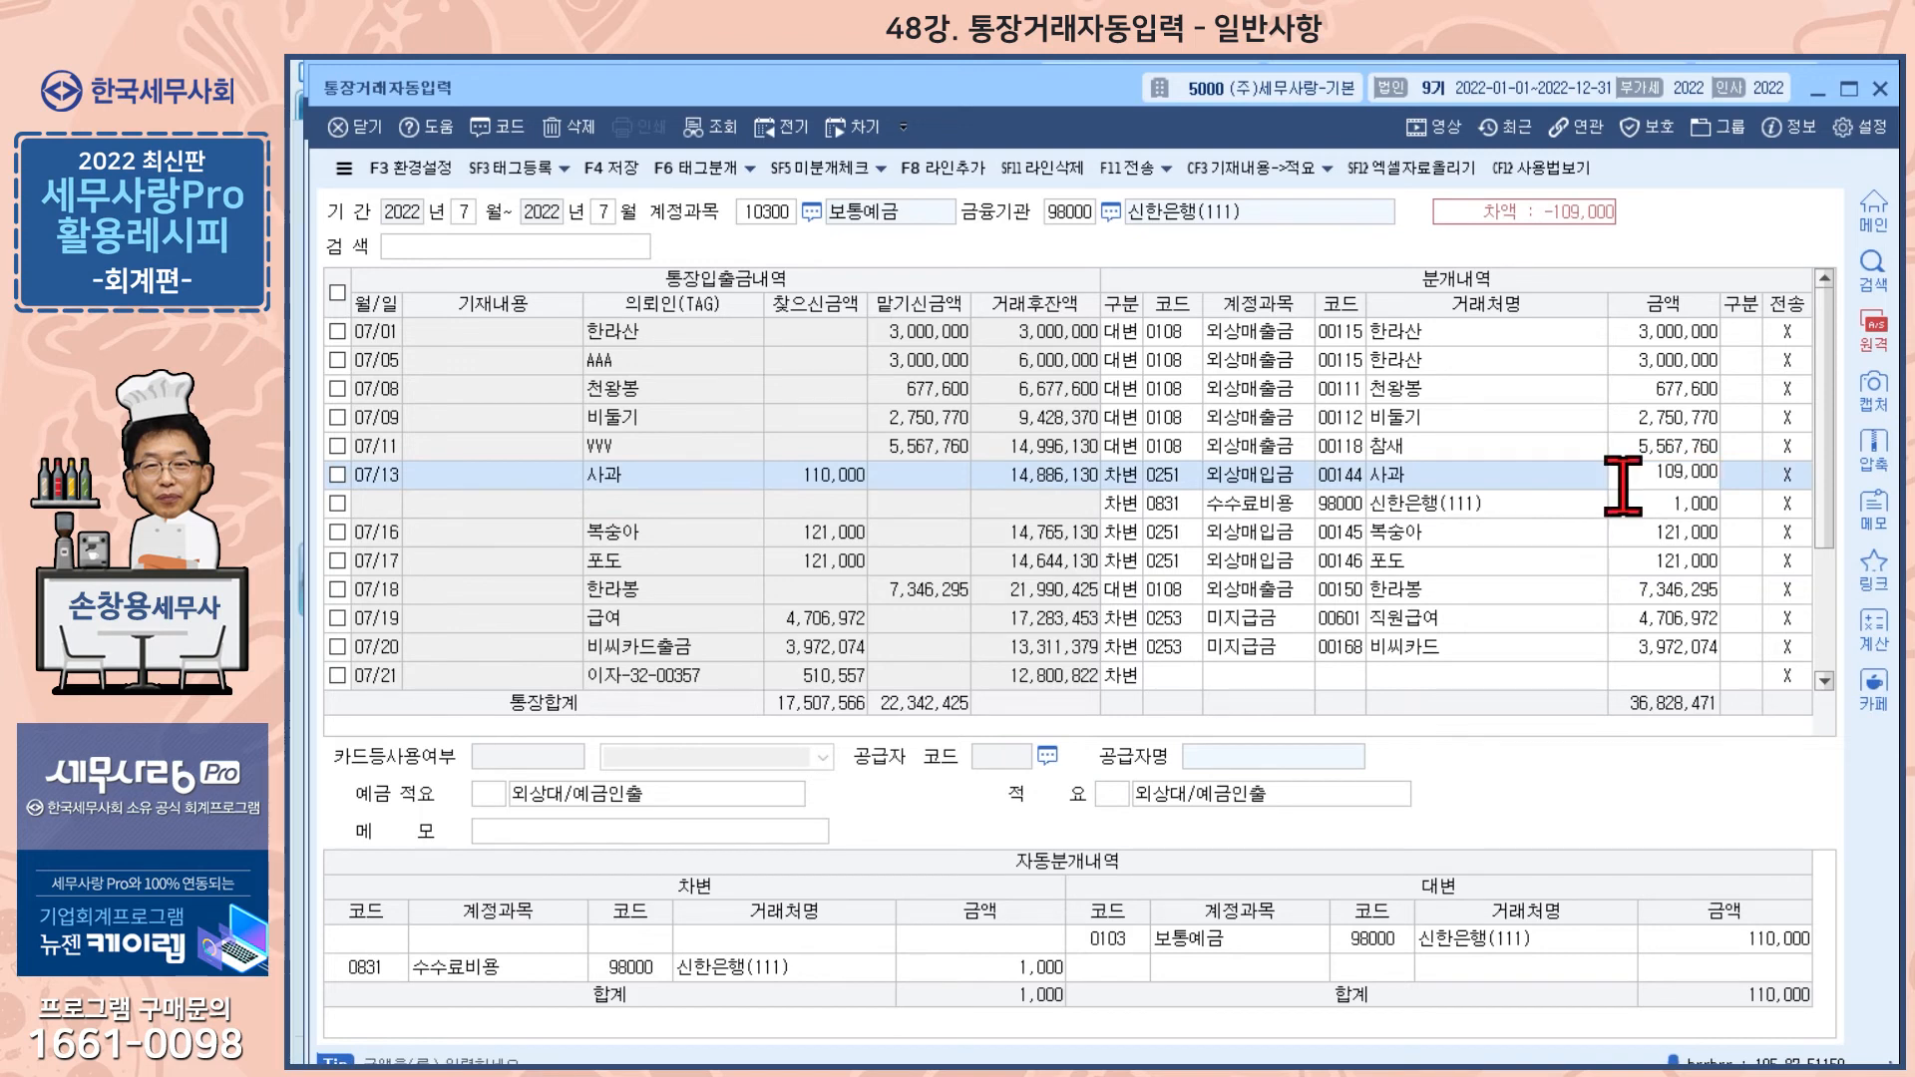
key("Return")
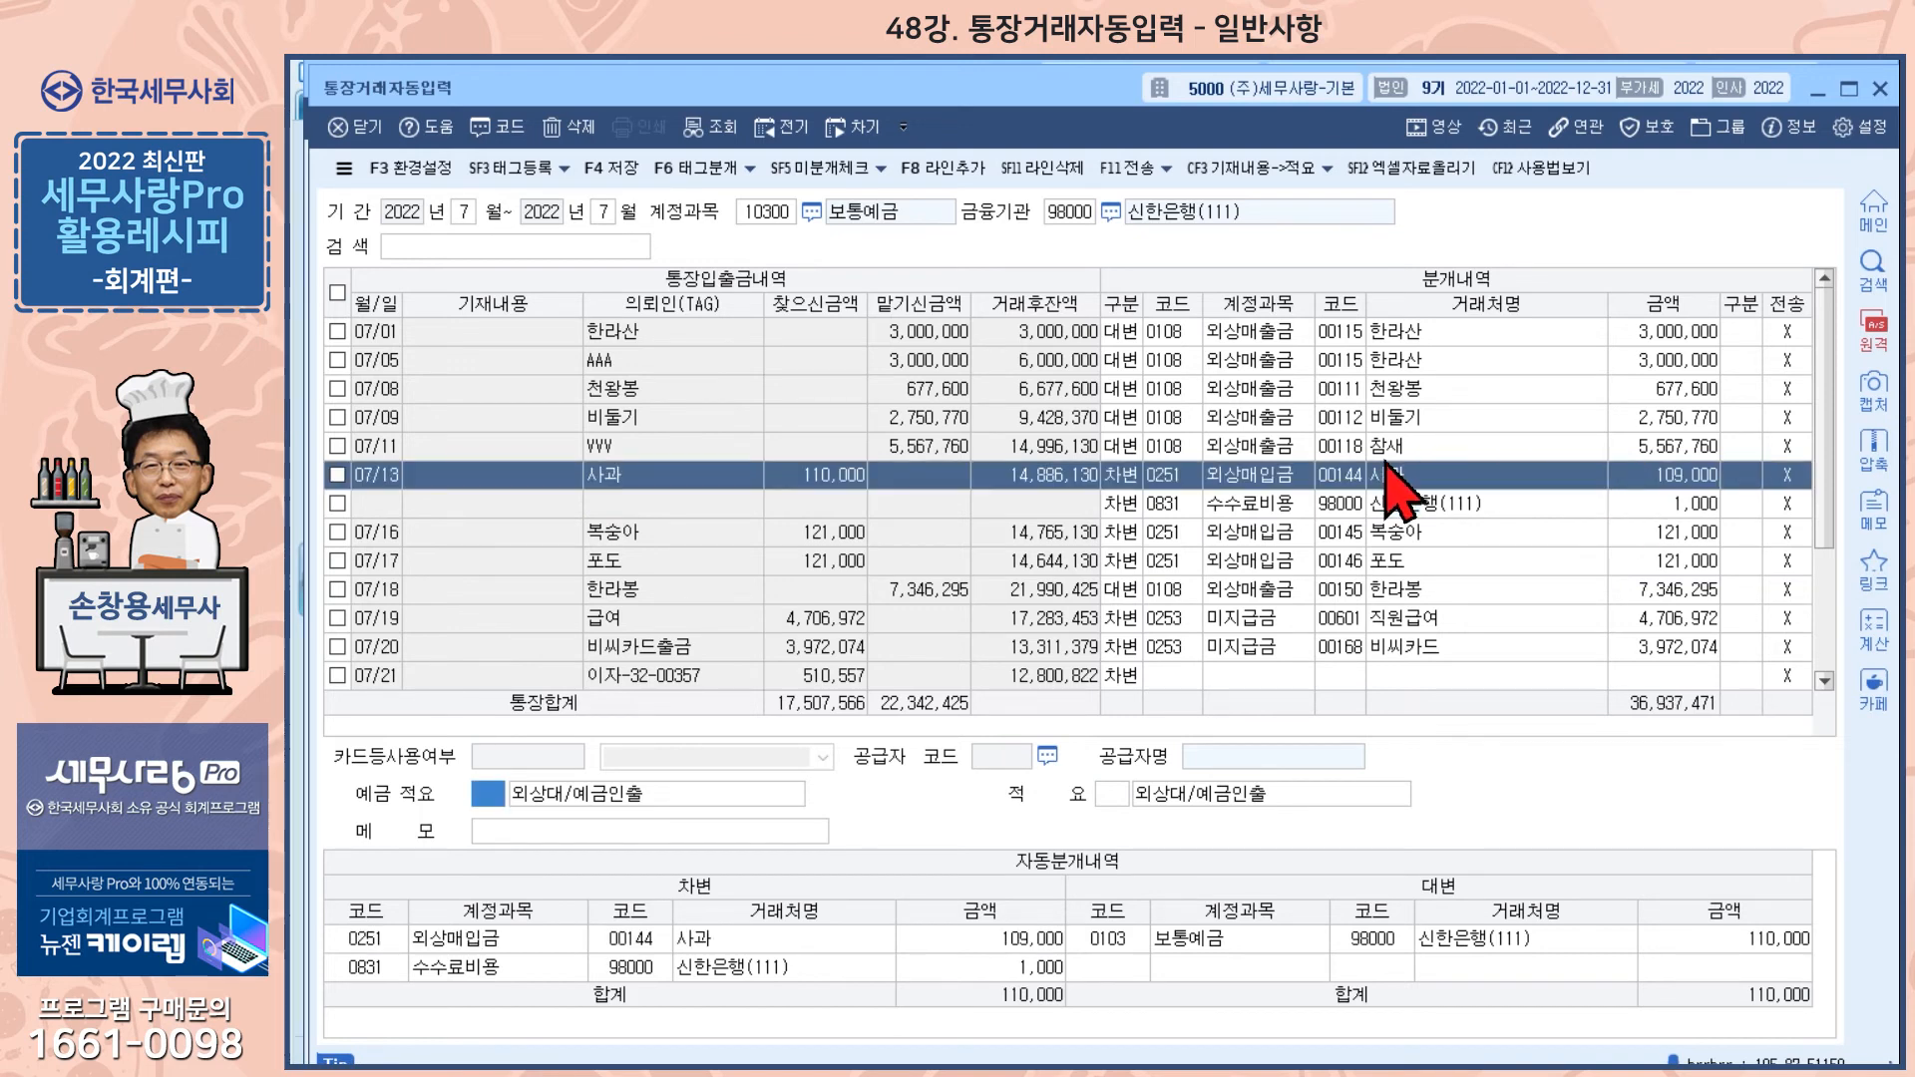
- Journalize the 07/21 이자-32-00357 withdrawal to 이자비용 (0951), agree to register it as a tag, and assign 거래처 98000 신한은행(111)
scroll(1367, 584, "down", 1)
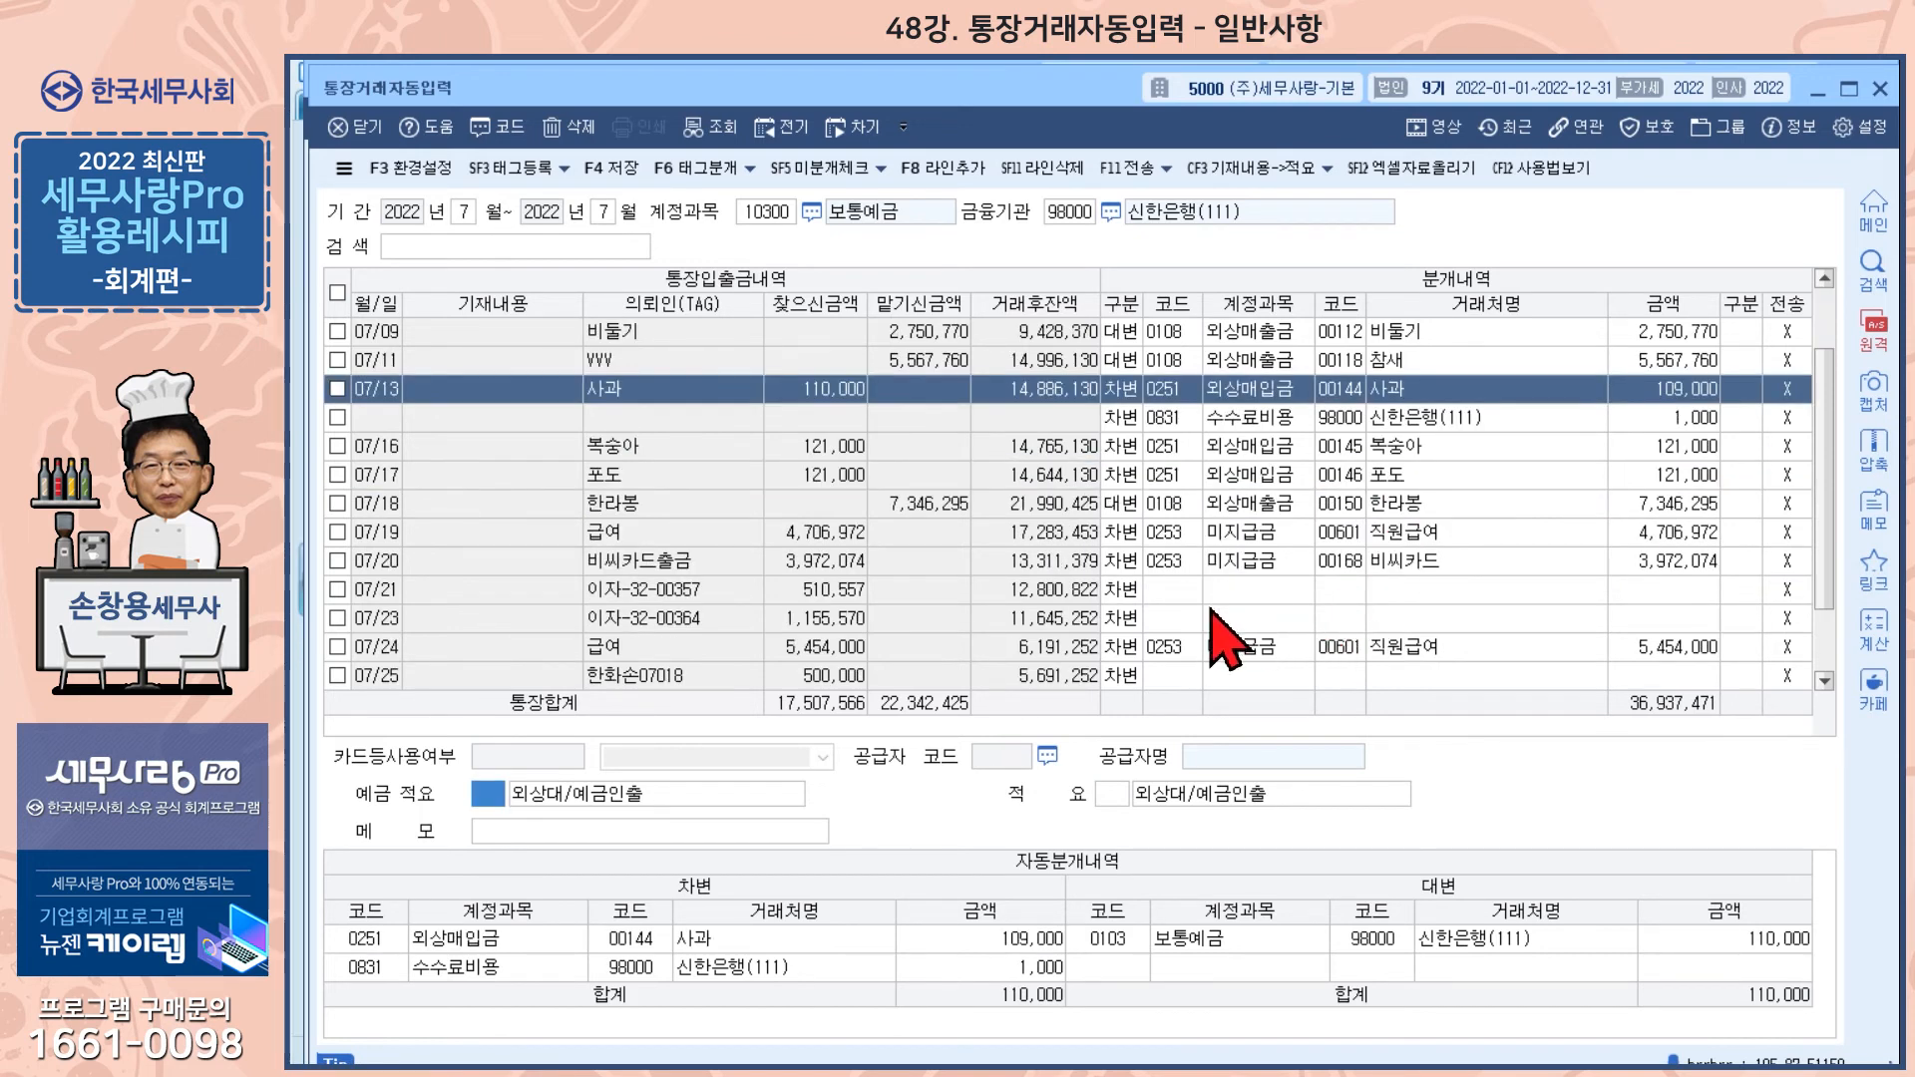
left_click(1173, 592)
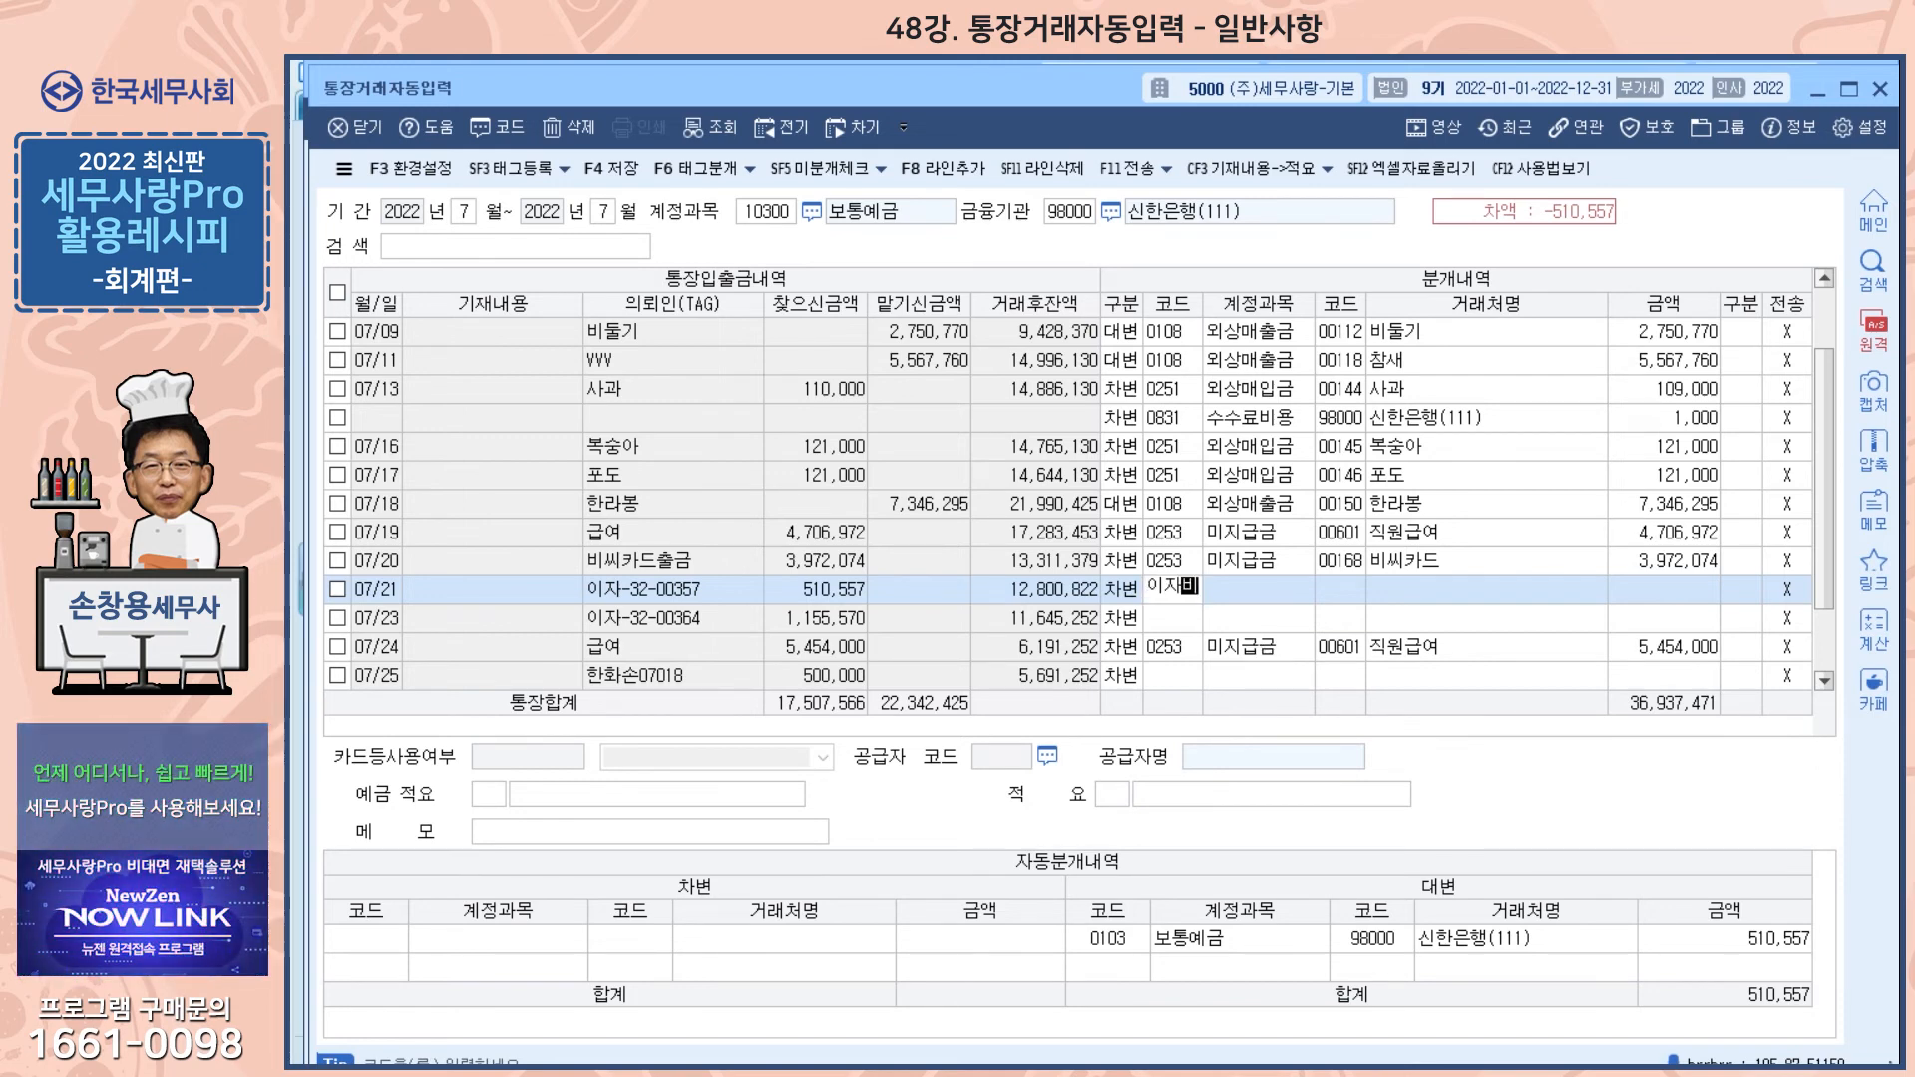
key("Return")
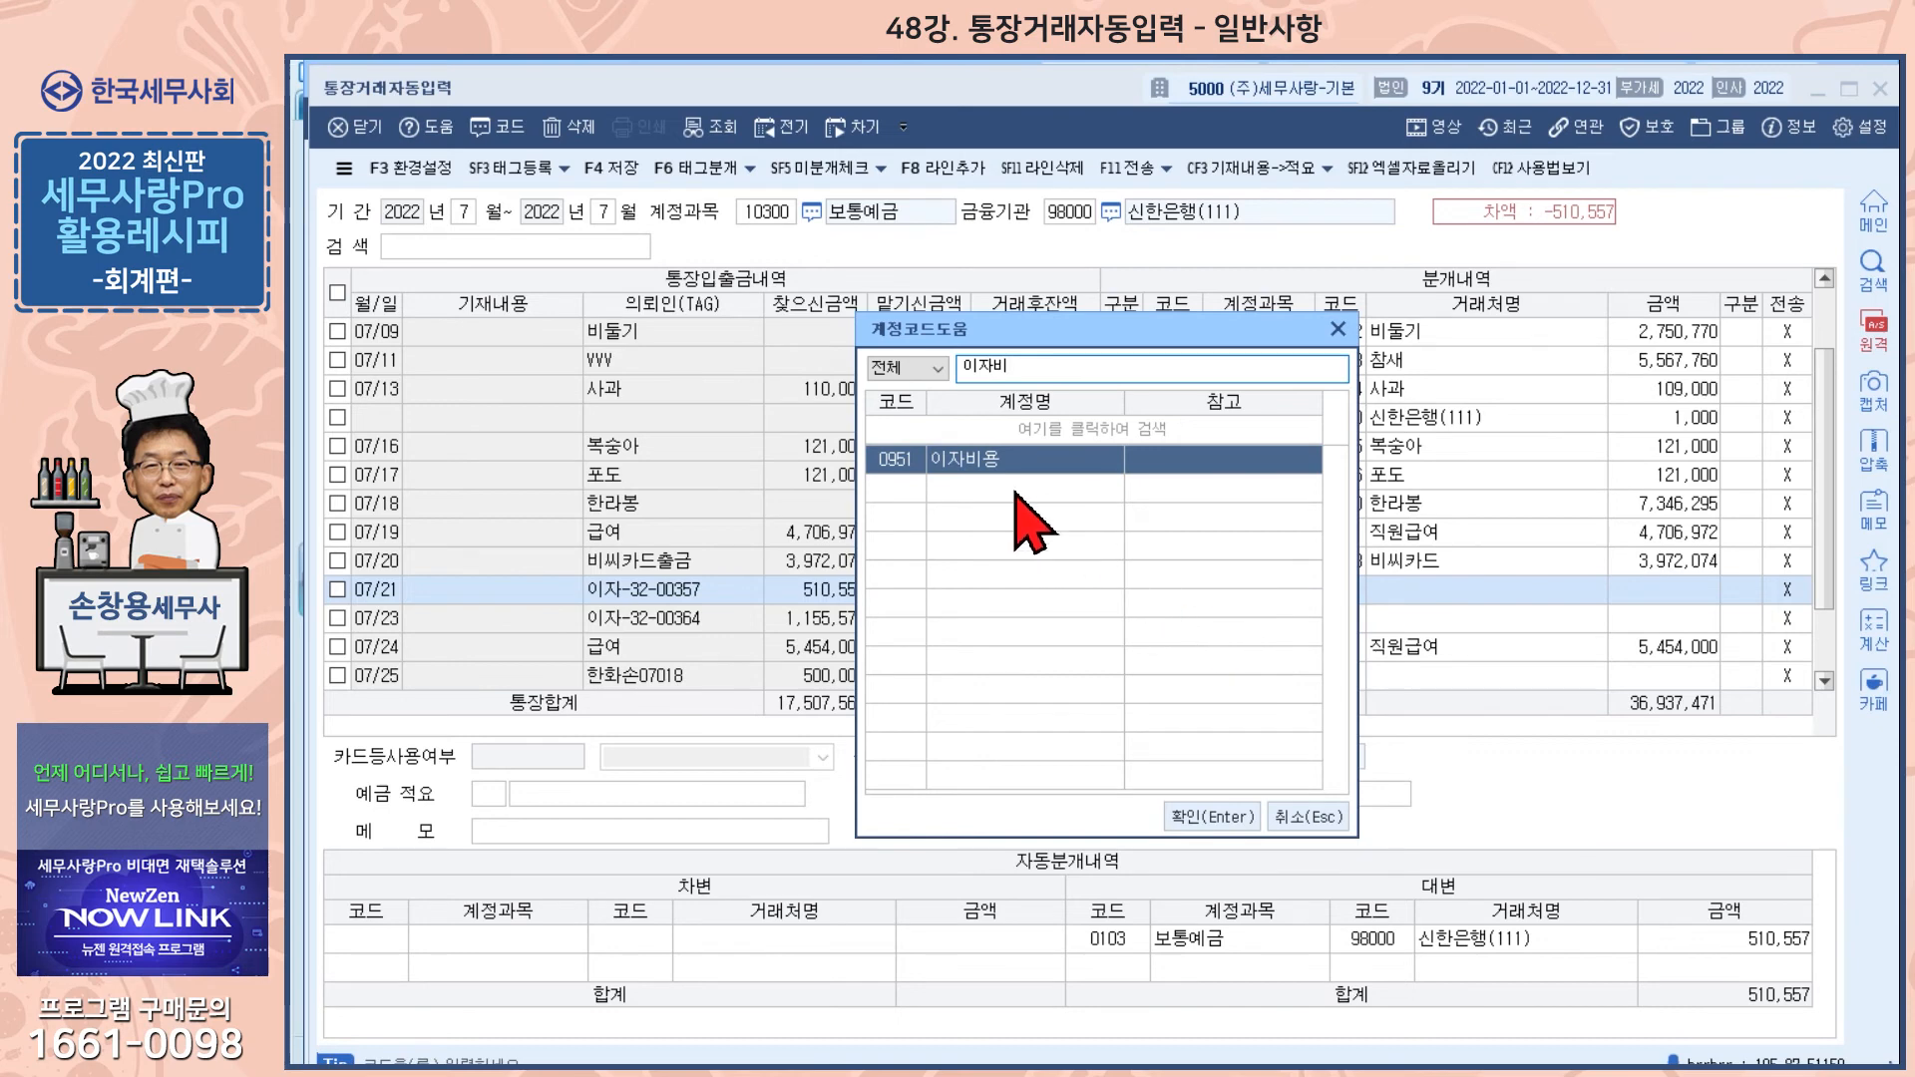
left_click(1212, 816)
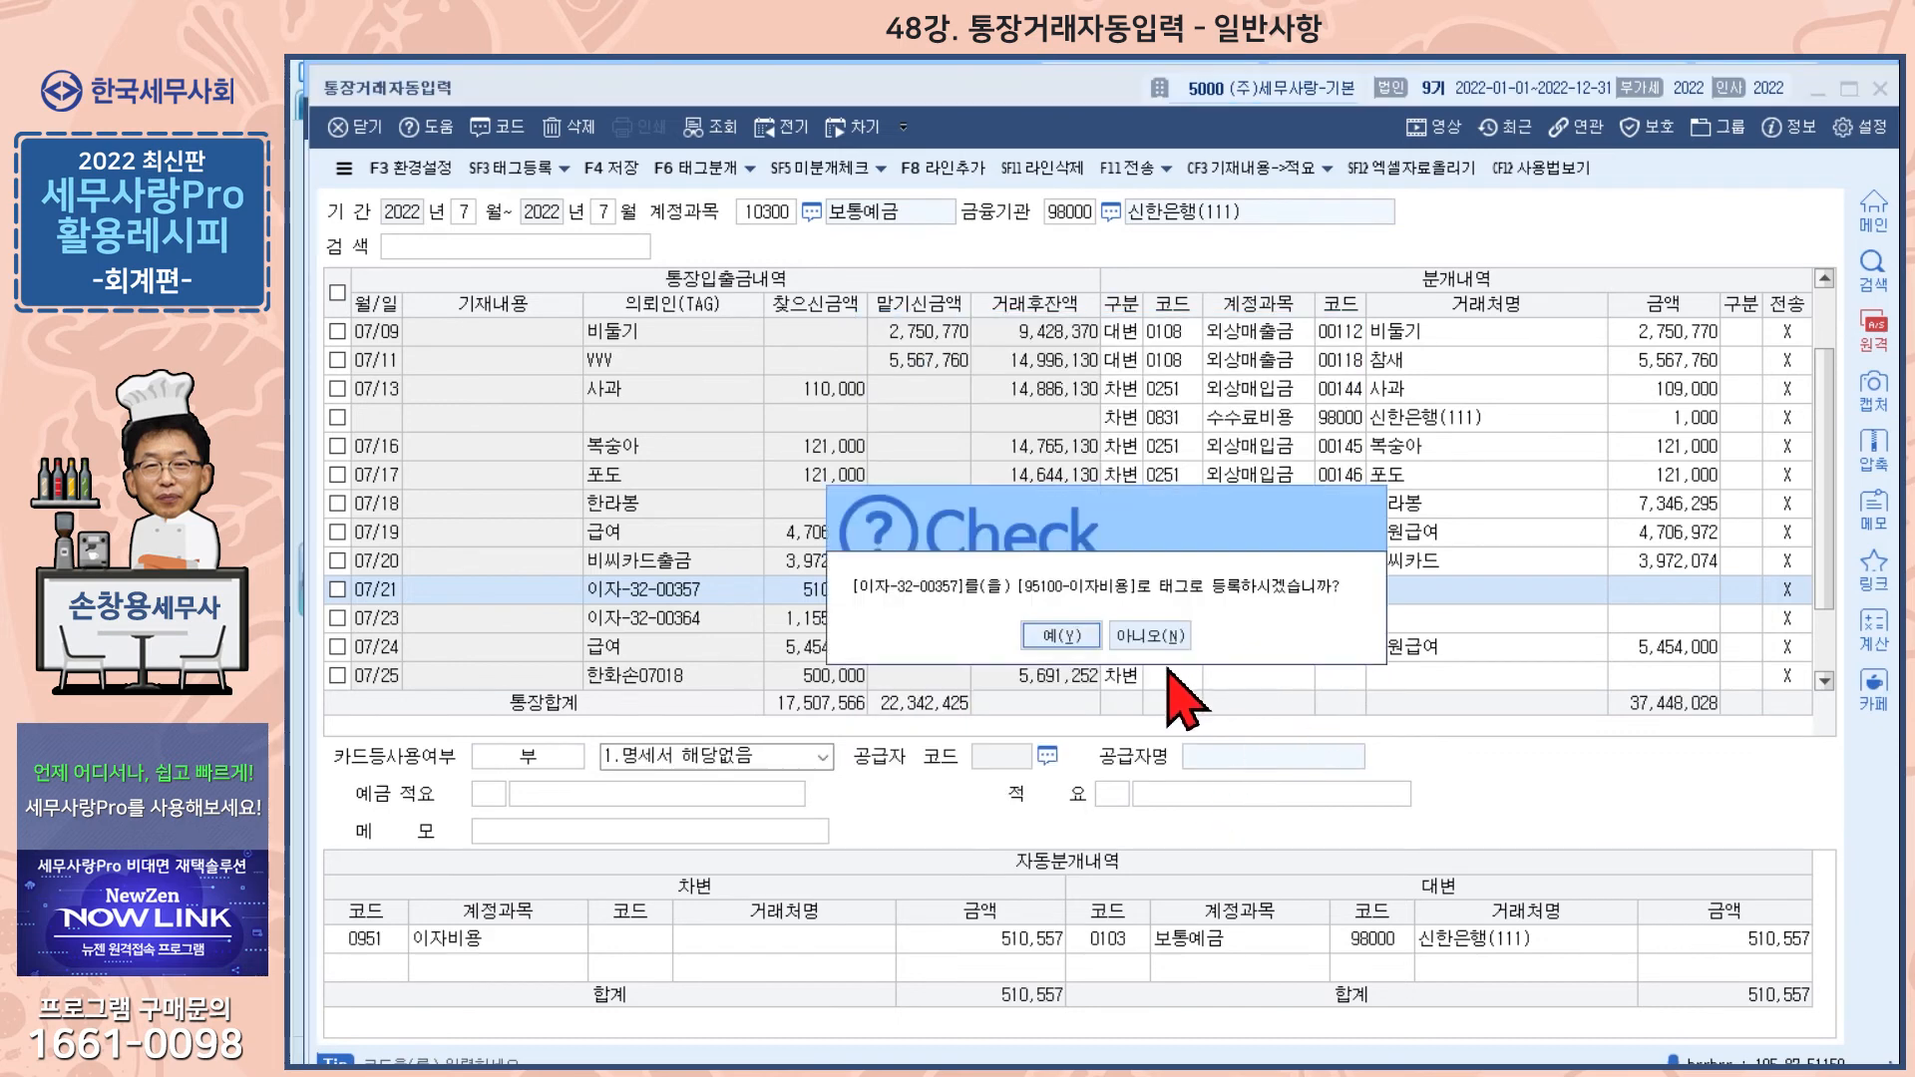
left_click(1075, 644)
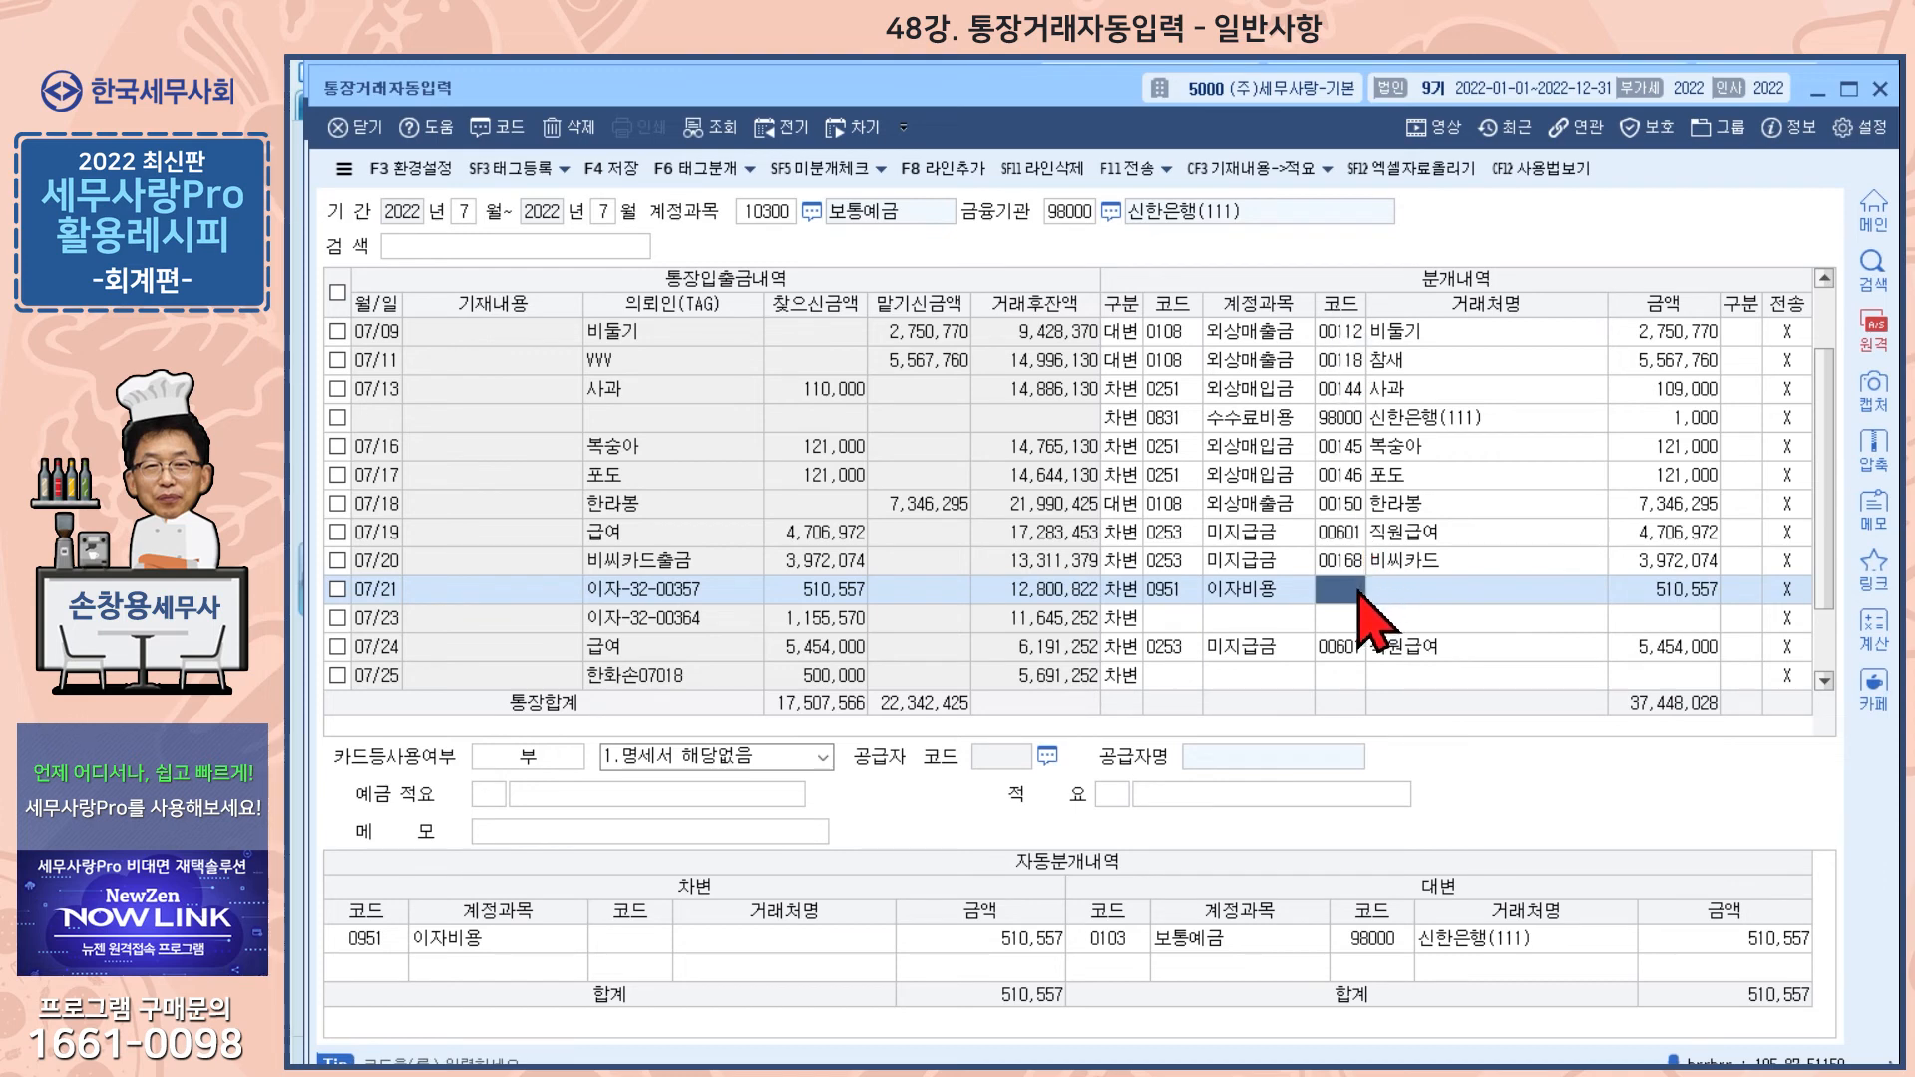
type("98000")
key("Return")
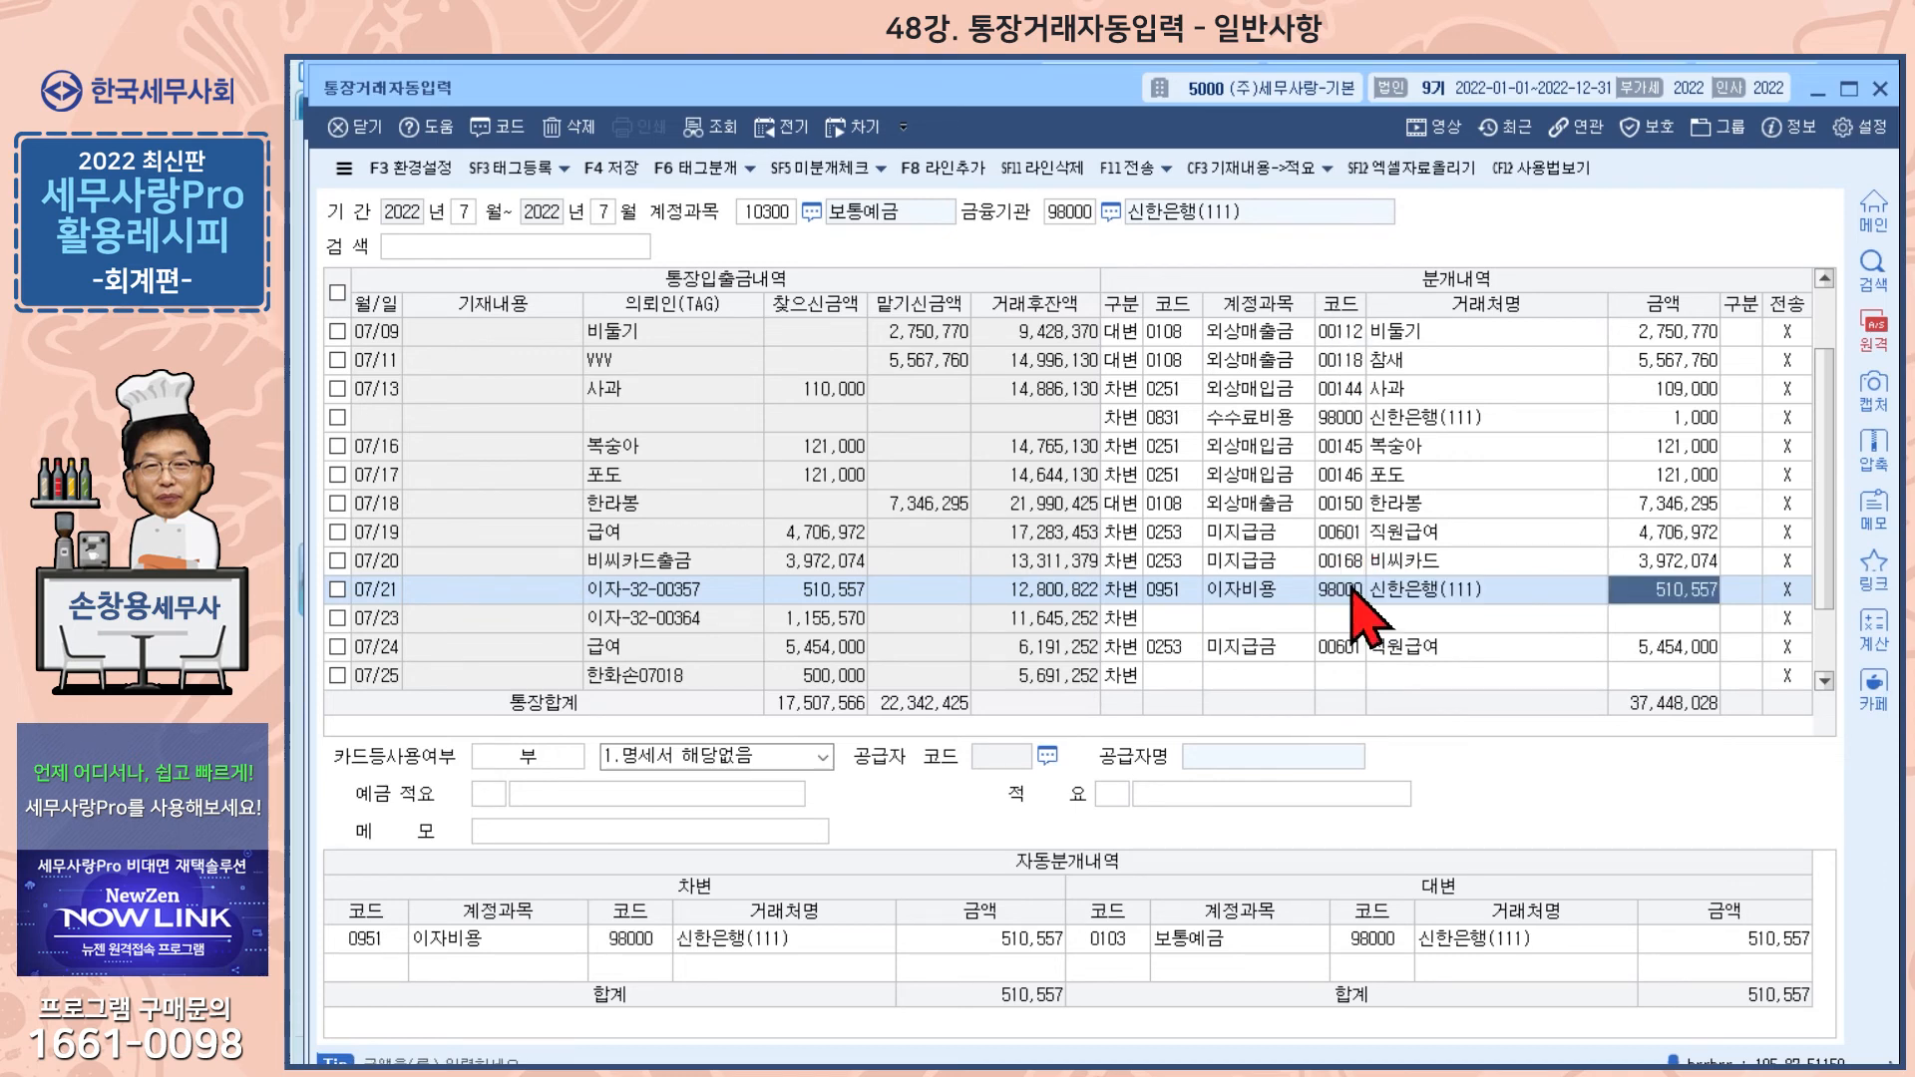
key("Return")
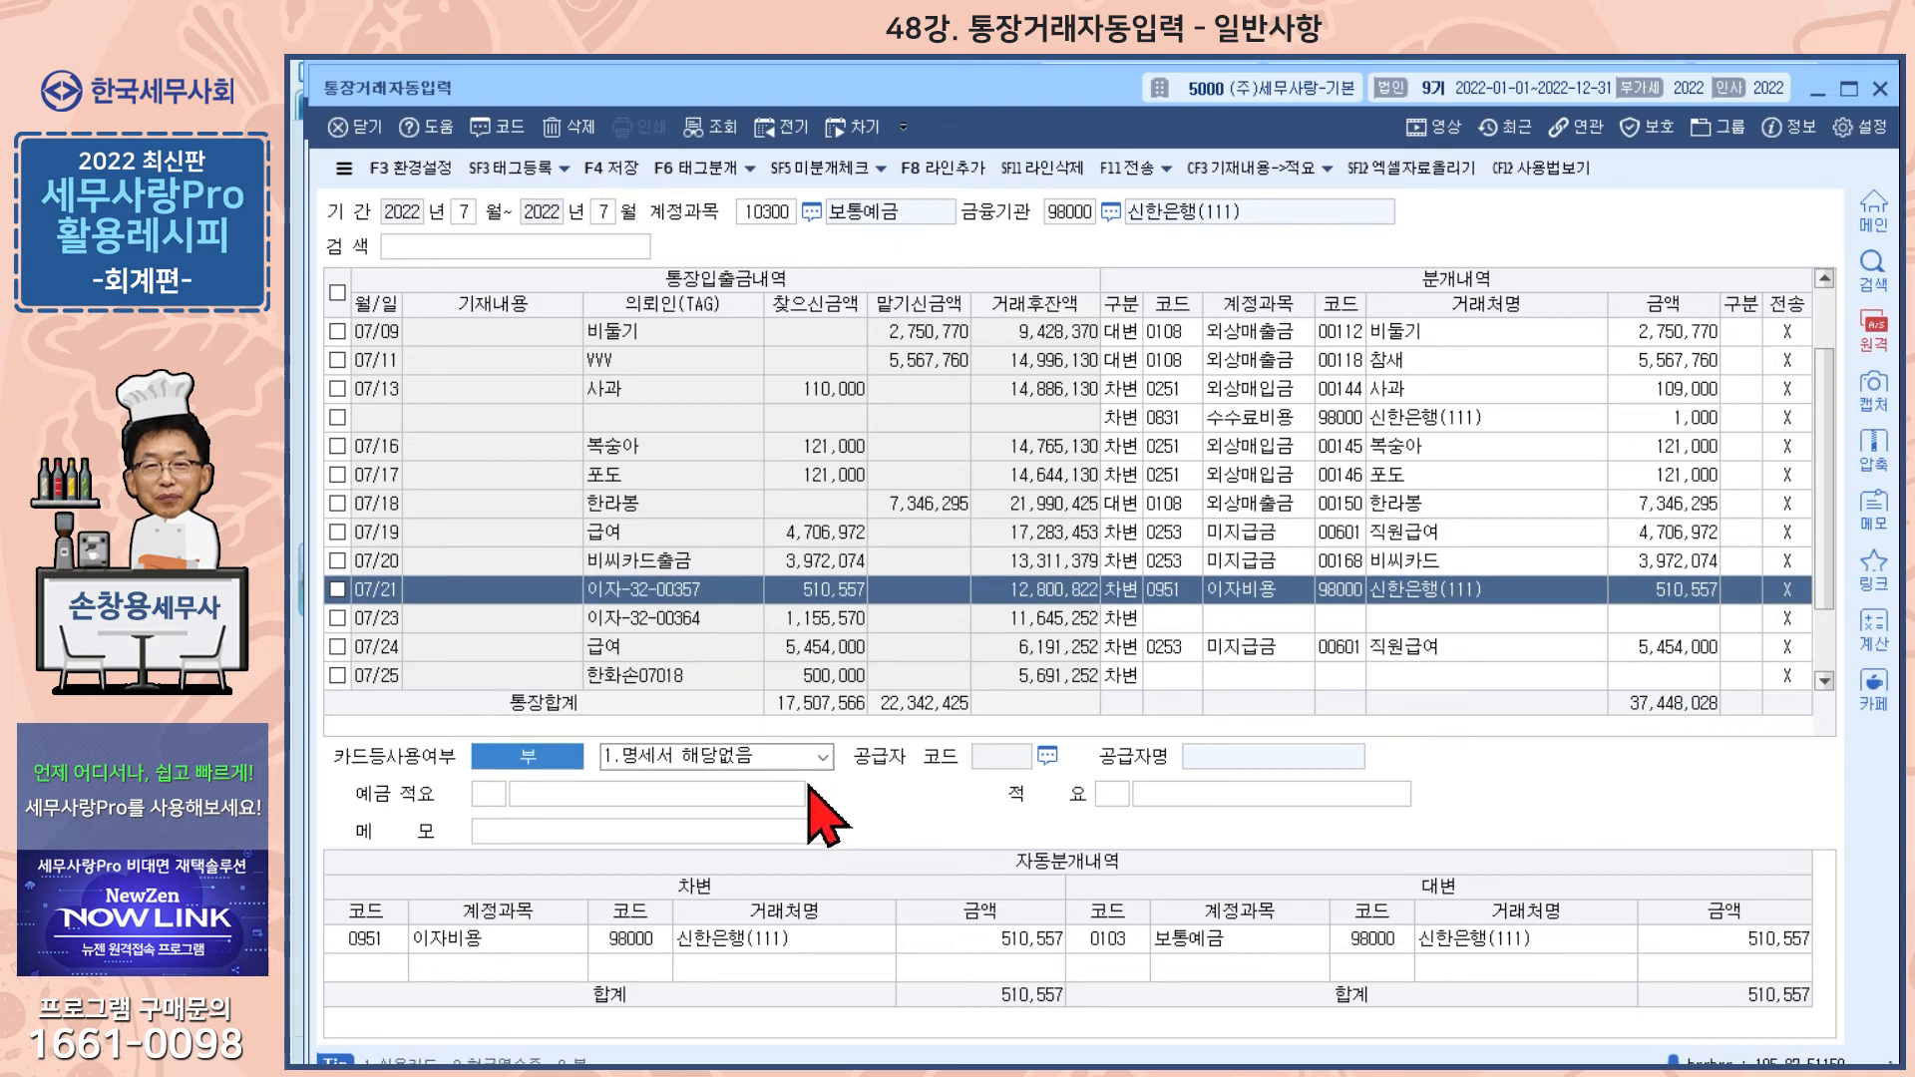
- Classify the 07/21 interest line as 3.명세서 제출제외대상 and confirm the exclusion type selection
left_click(824, 758)
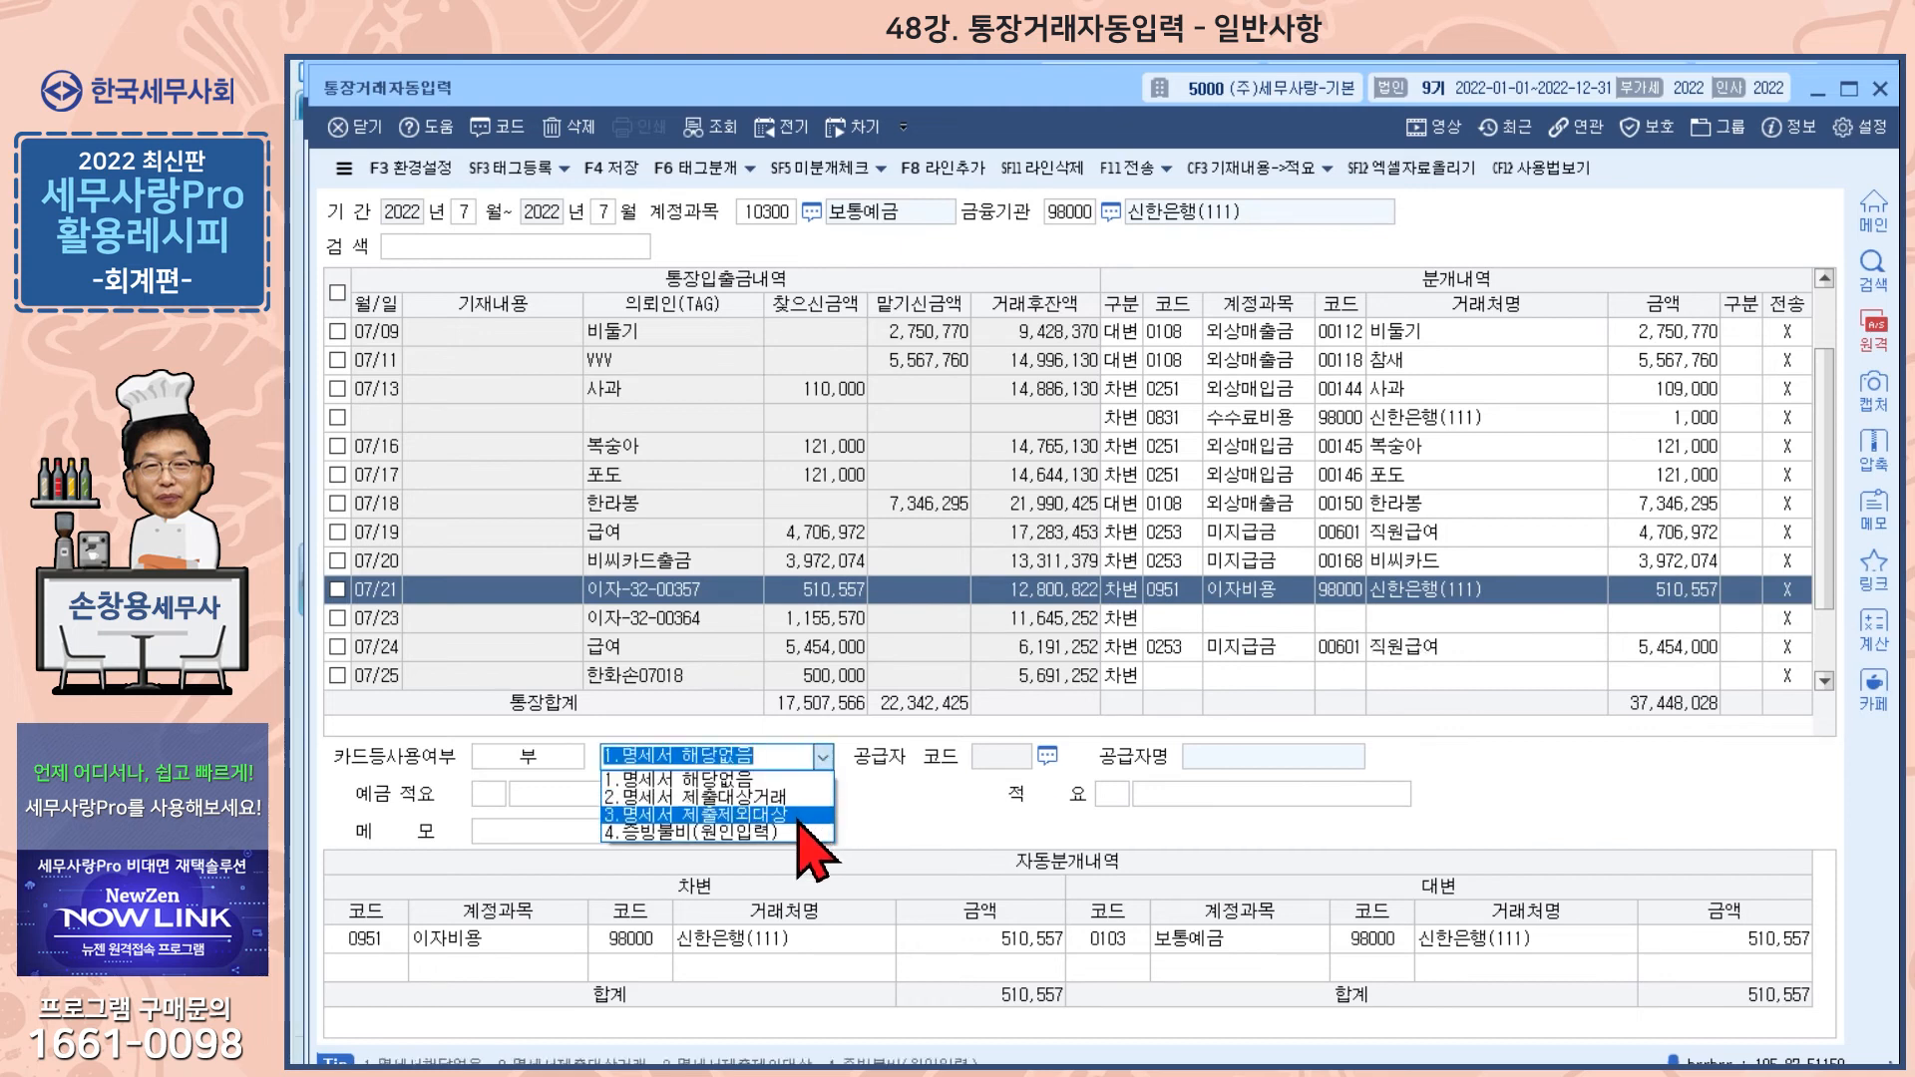
left_click(800, 815)
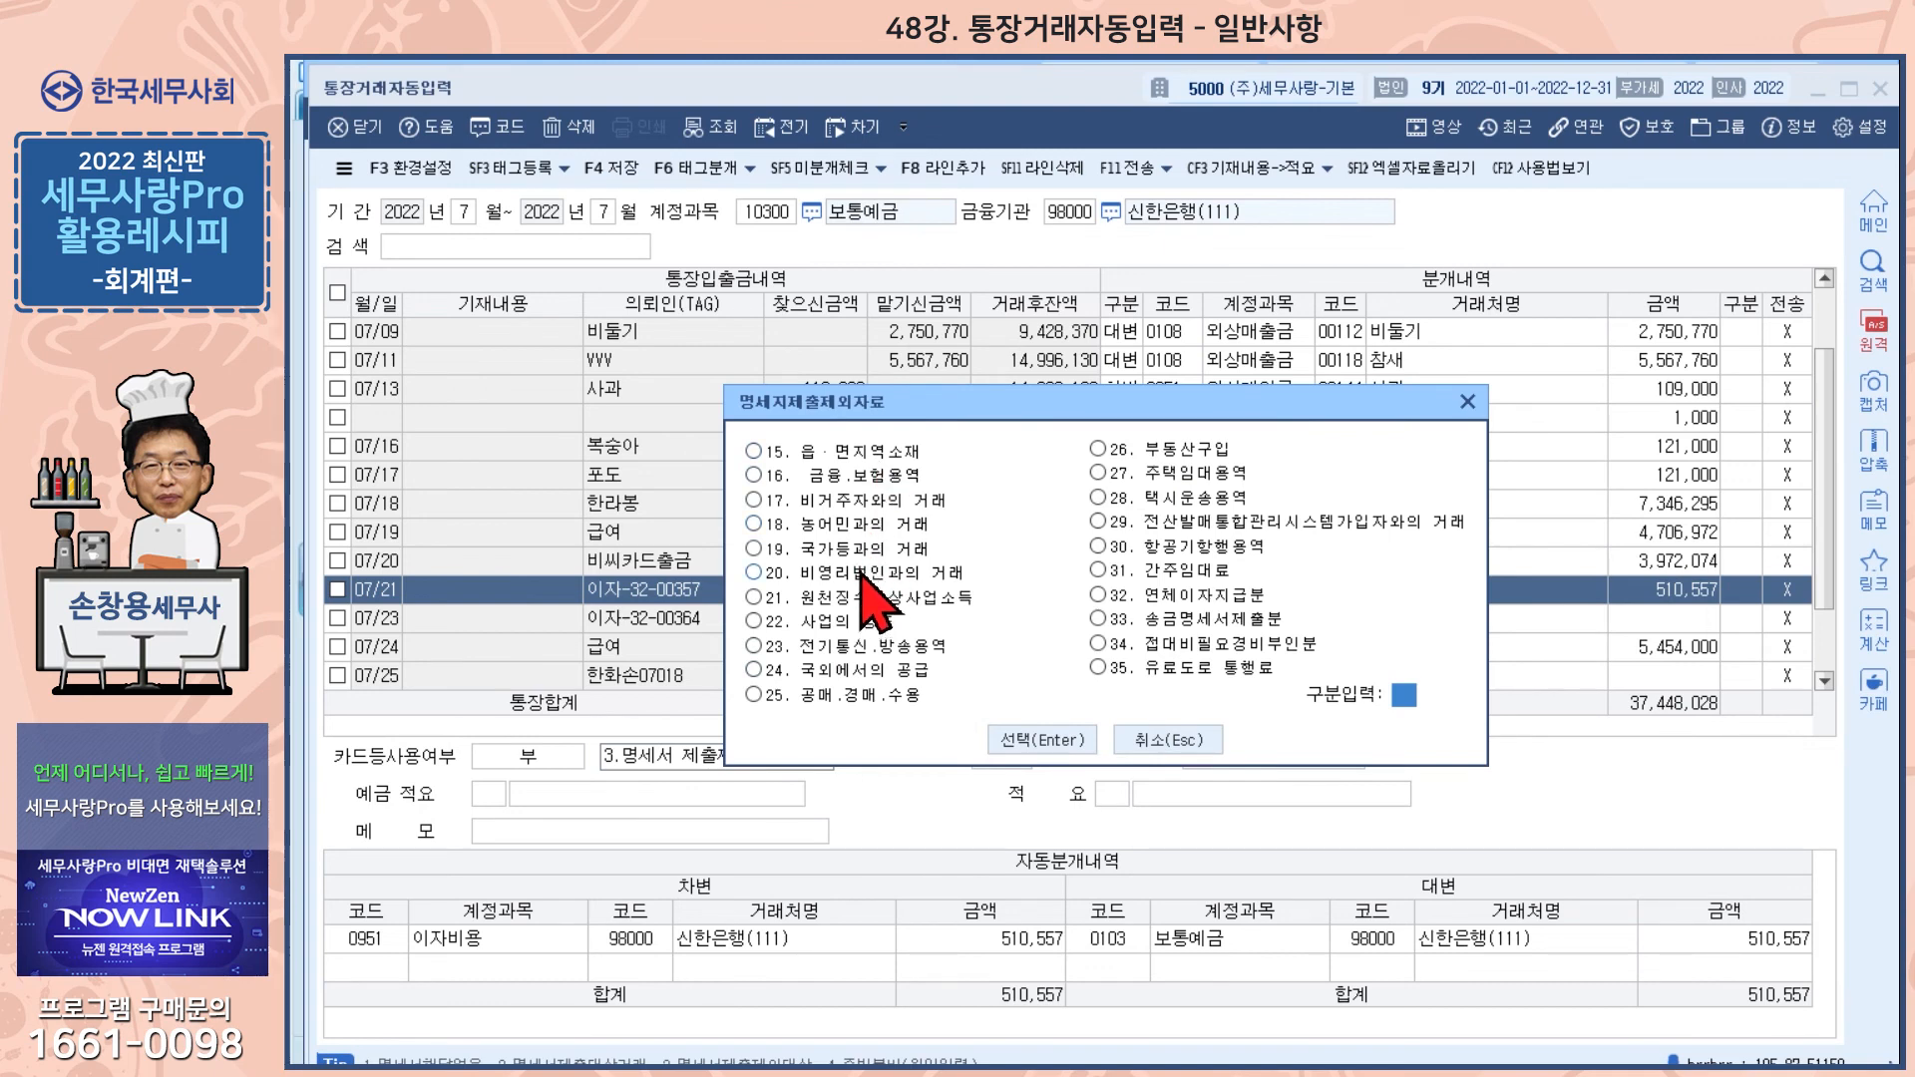
left_click(1011, 738)
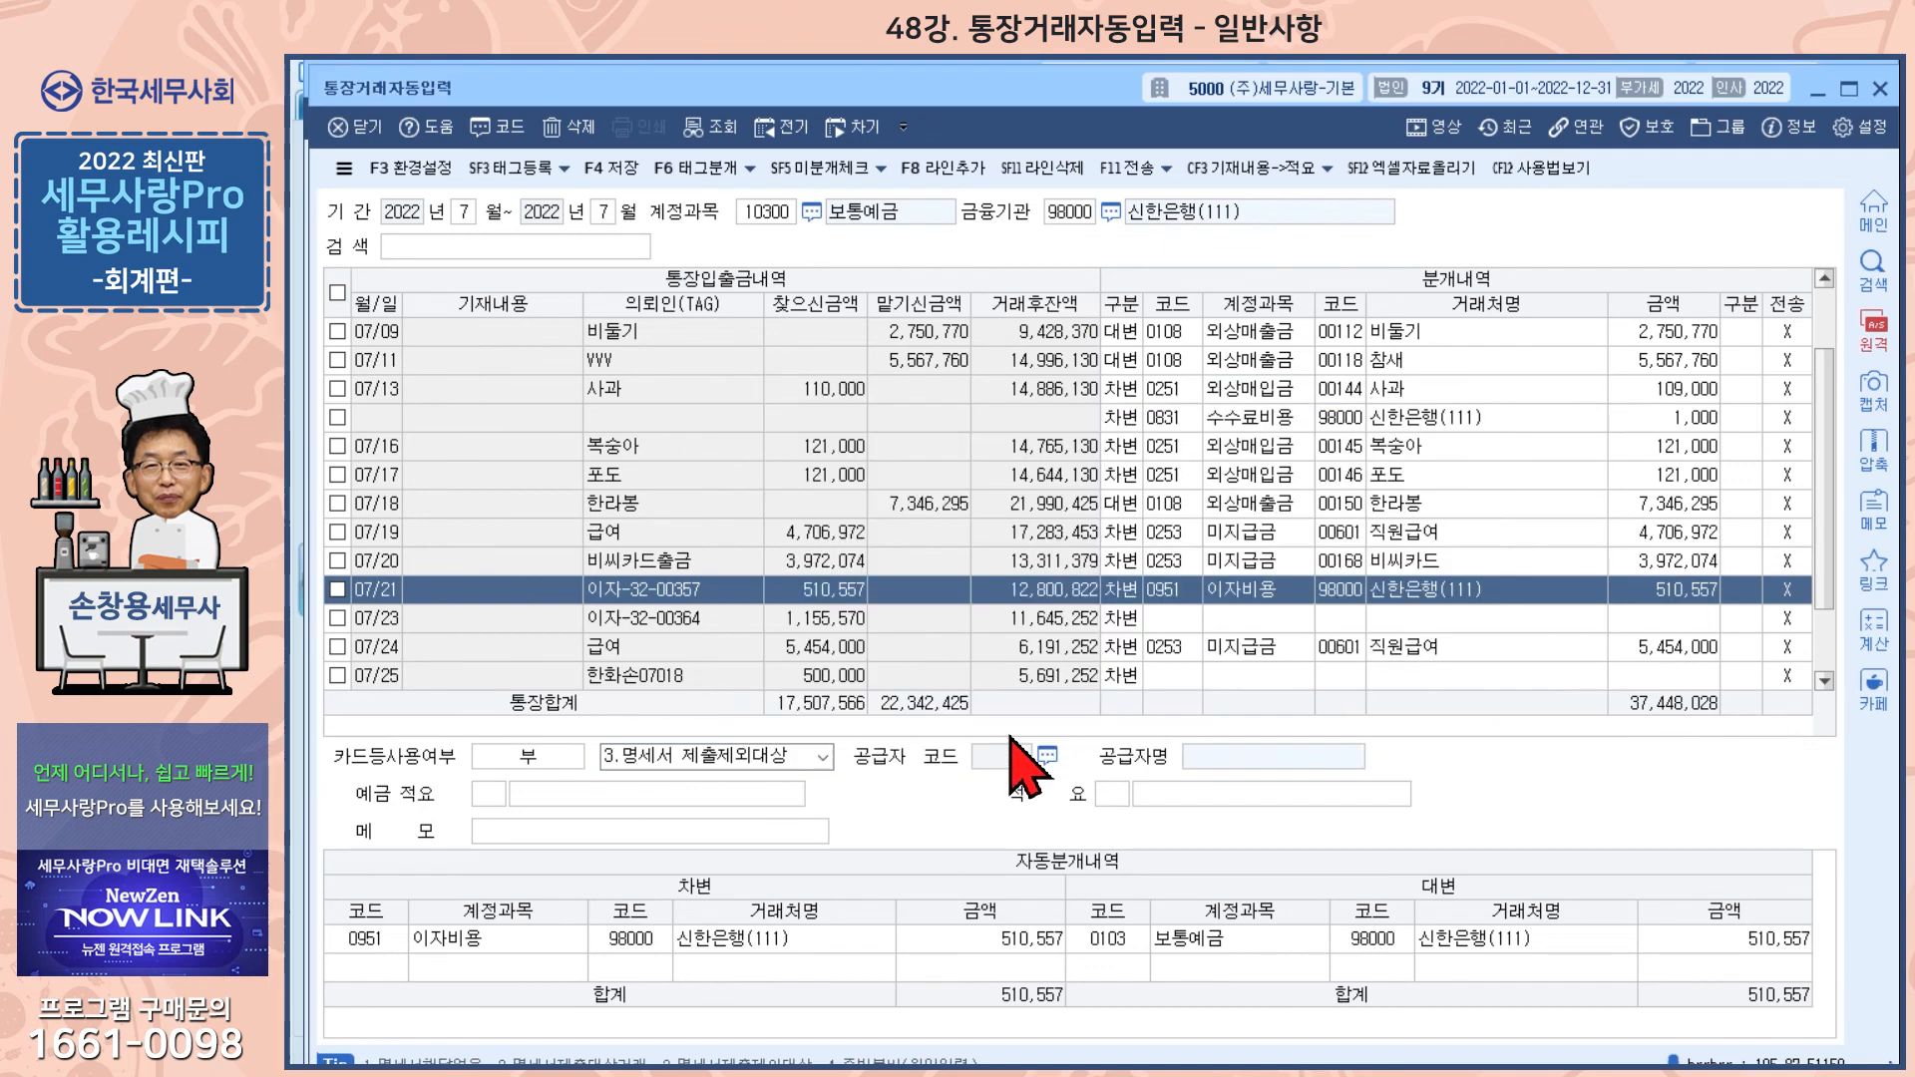
- Enter 이자비용/예금인출 as the 예금적요 of the 07/21 interest line and leave its memo empty
left_click(707, 795)
type("ㅣ자")
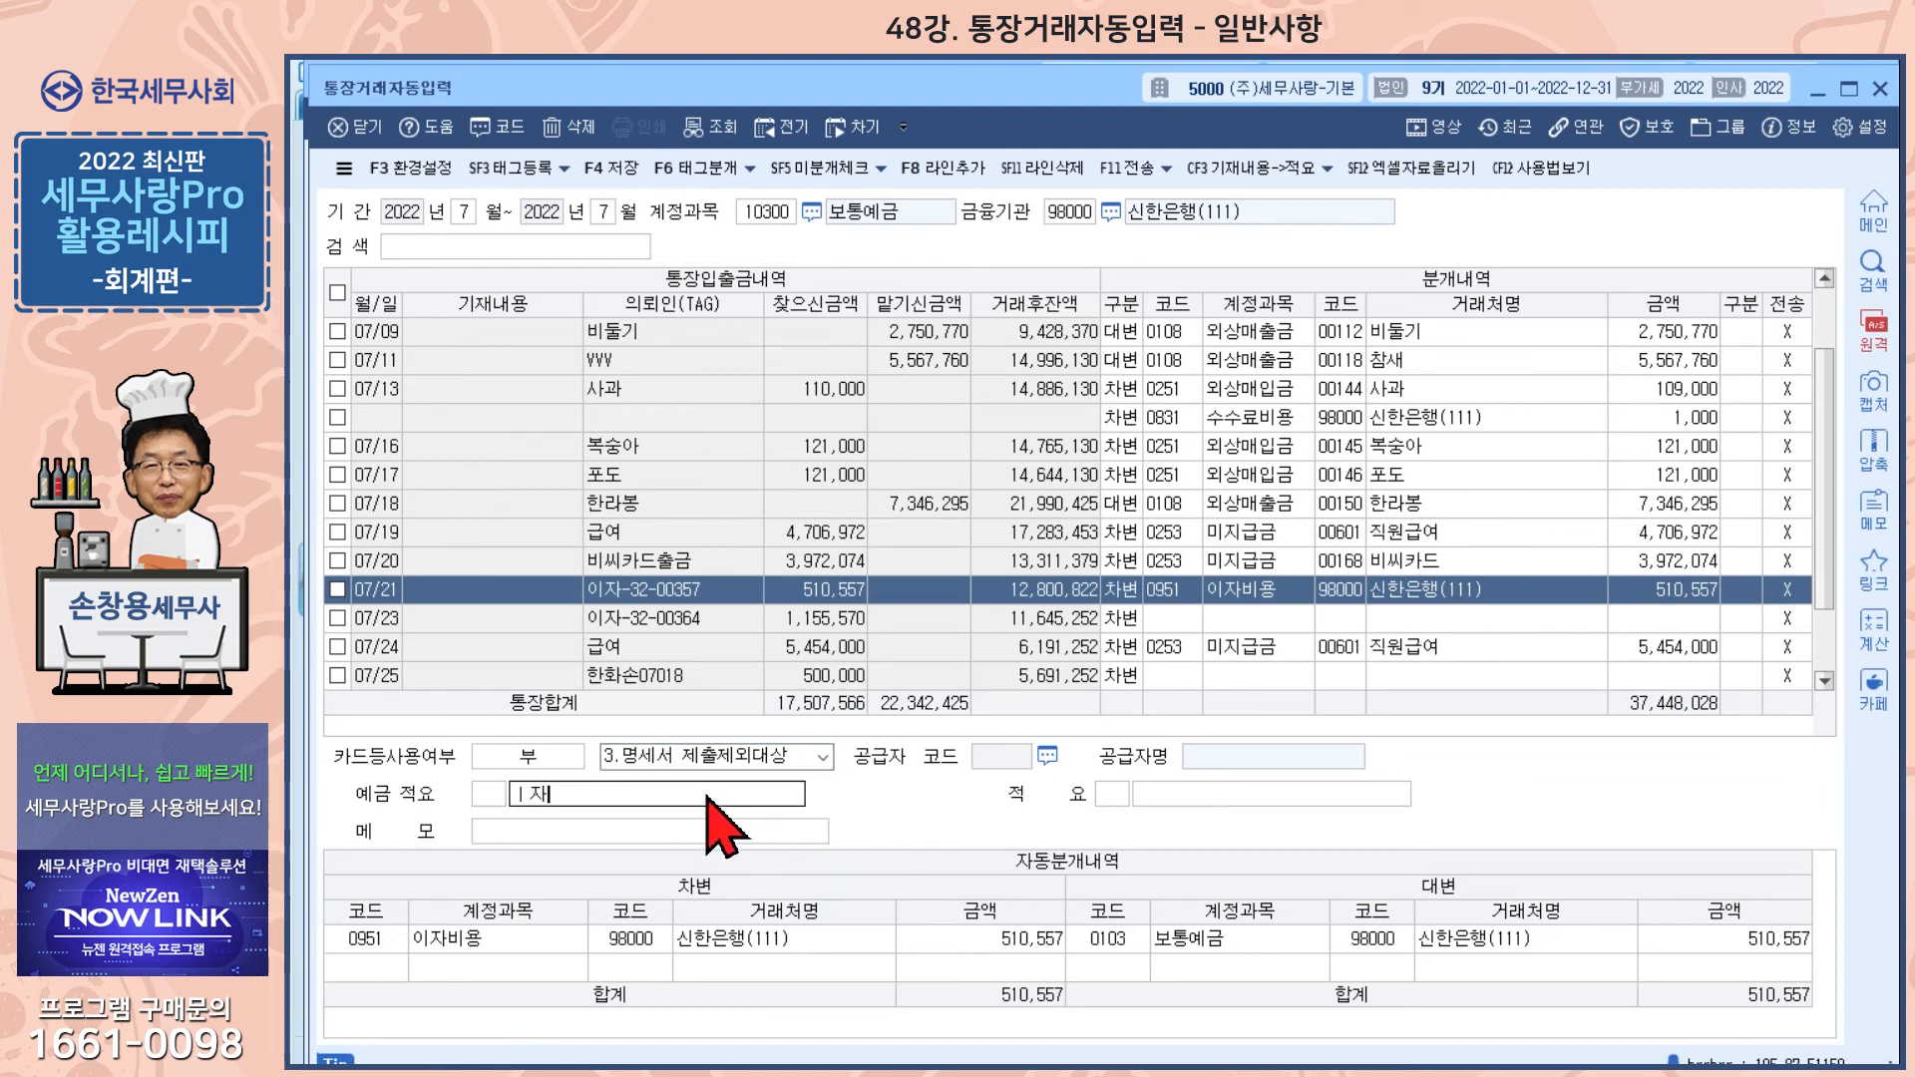
type("이자비용/예금인출")
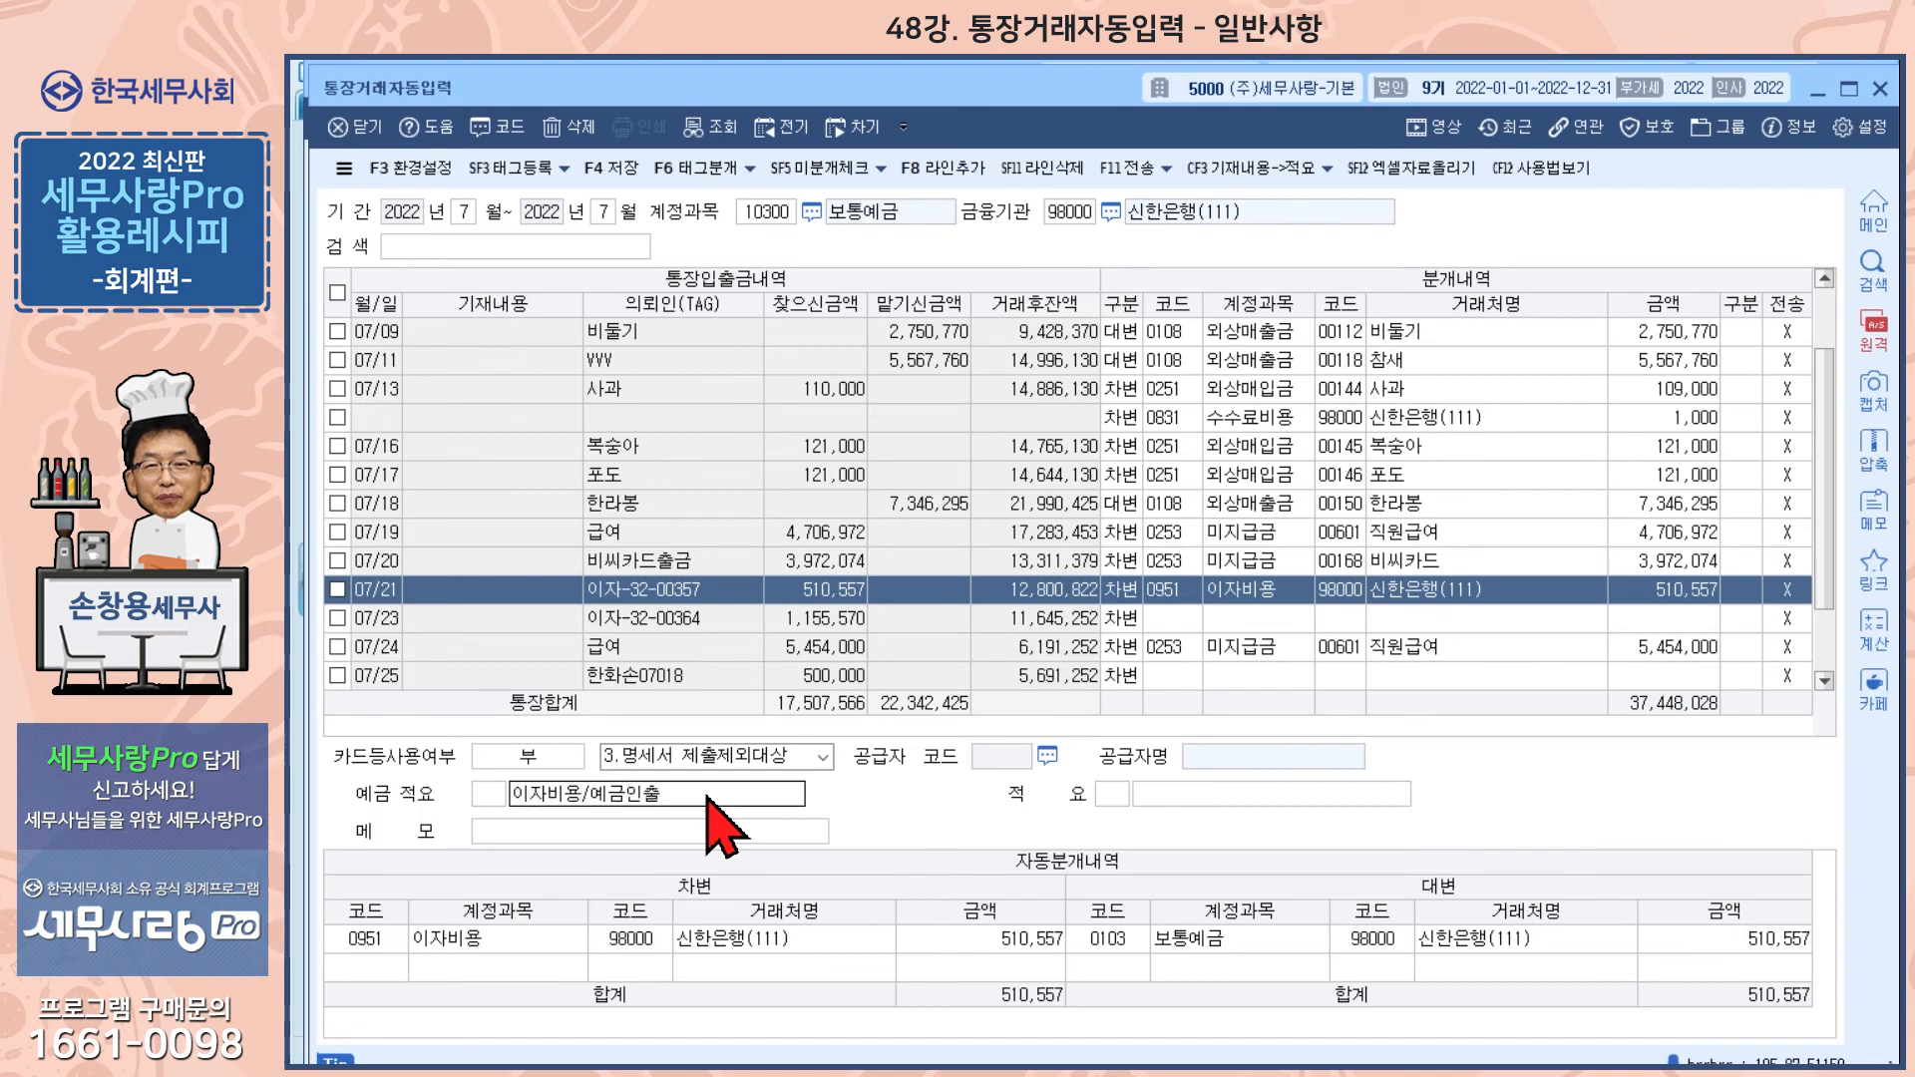
key("Return")
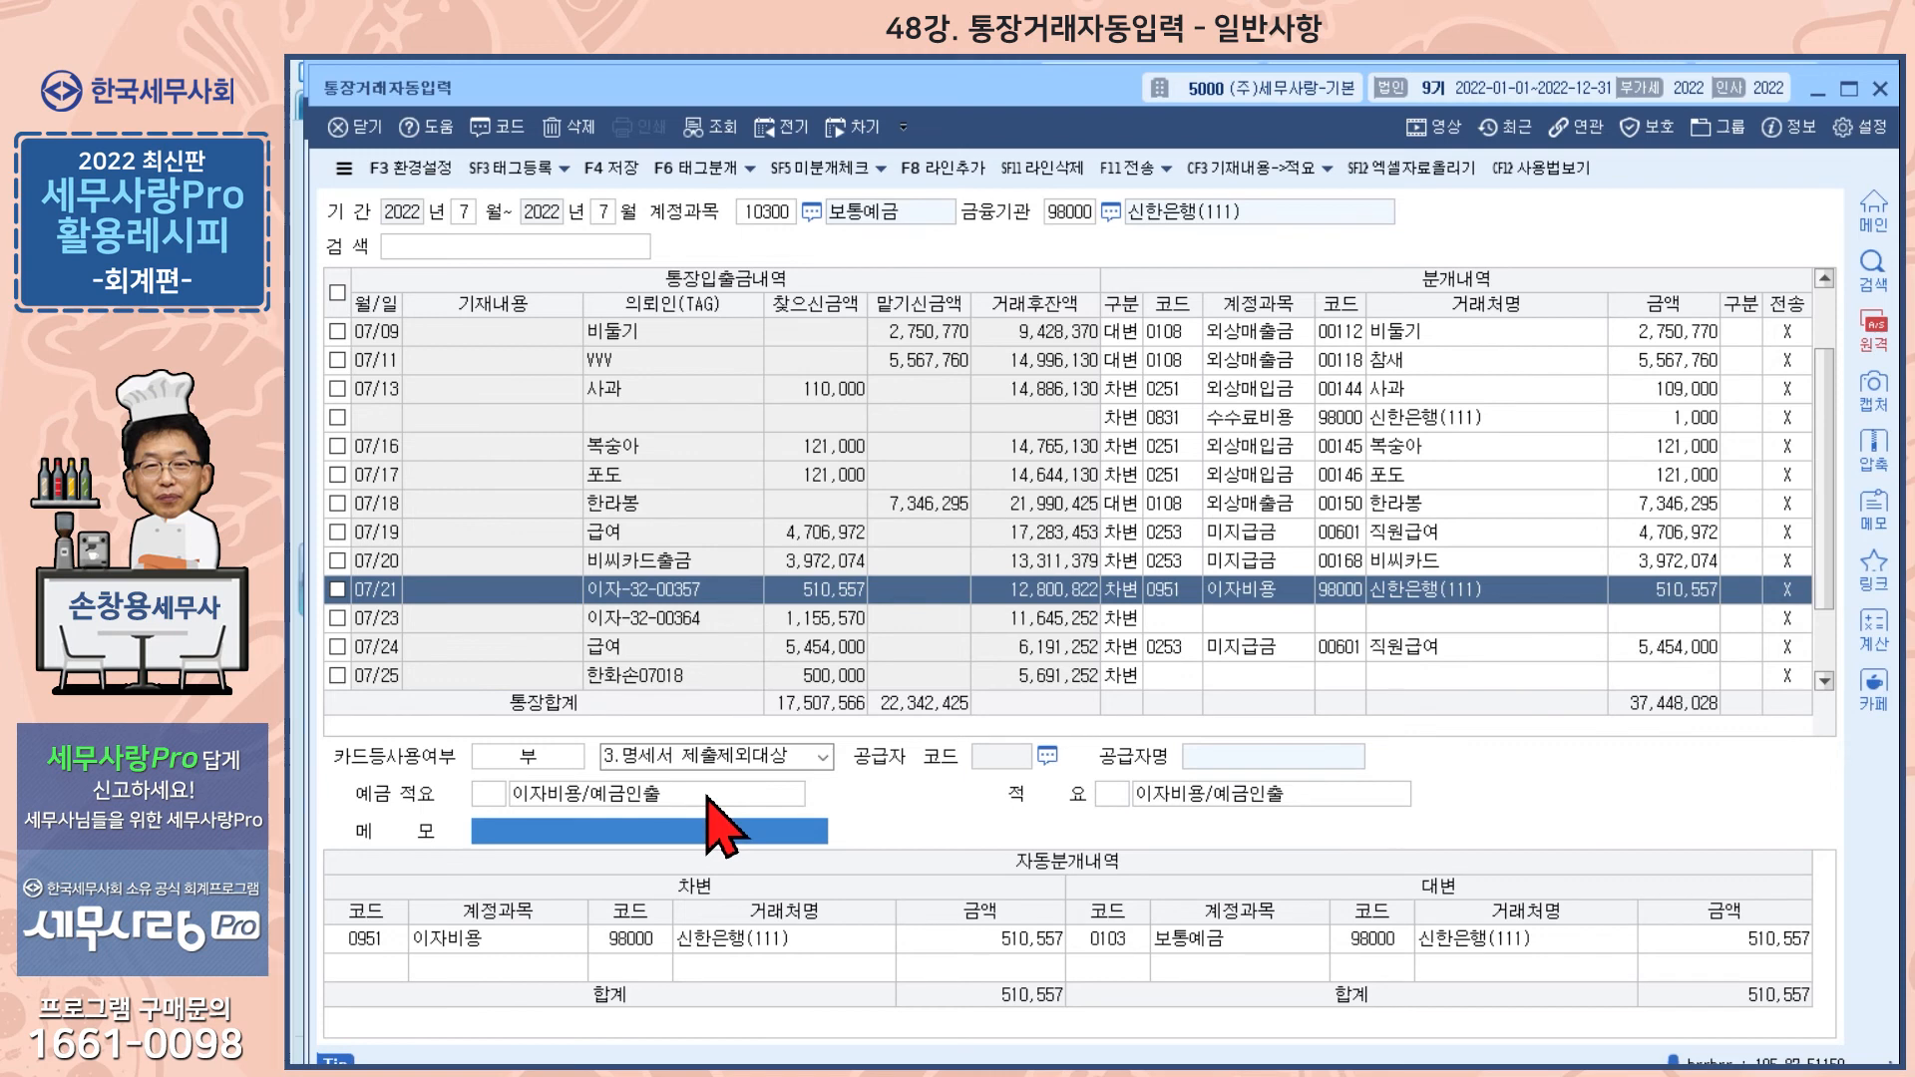
key("Return")
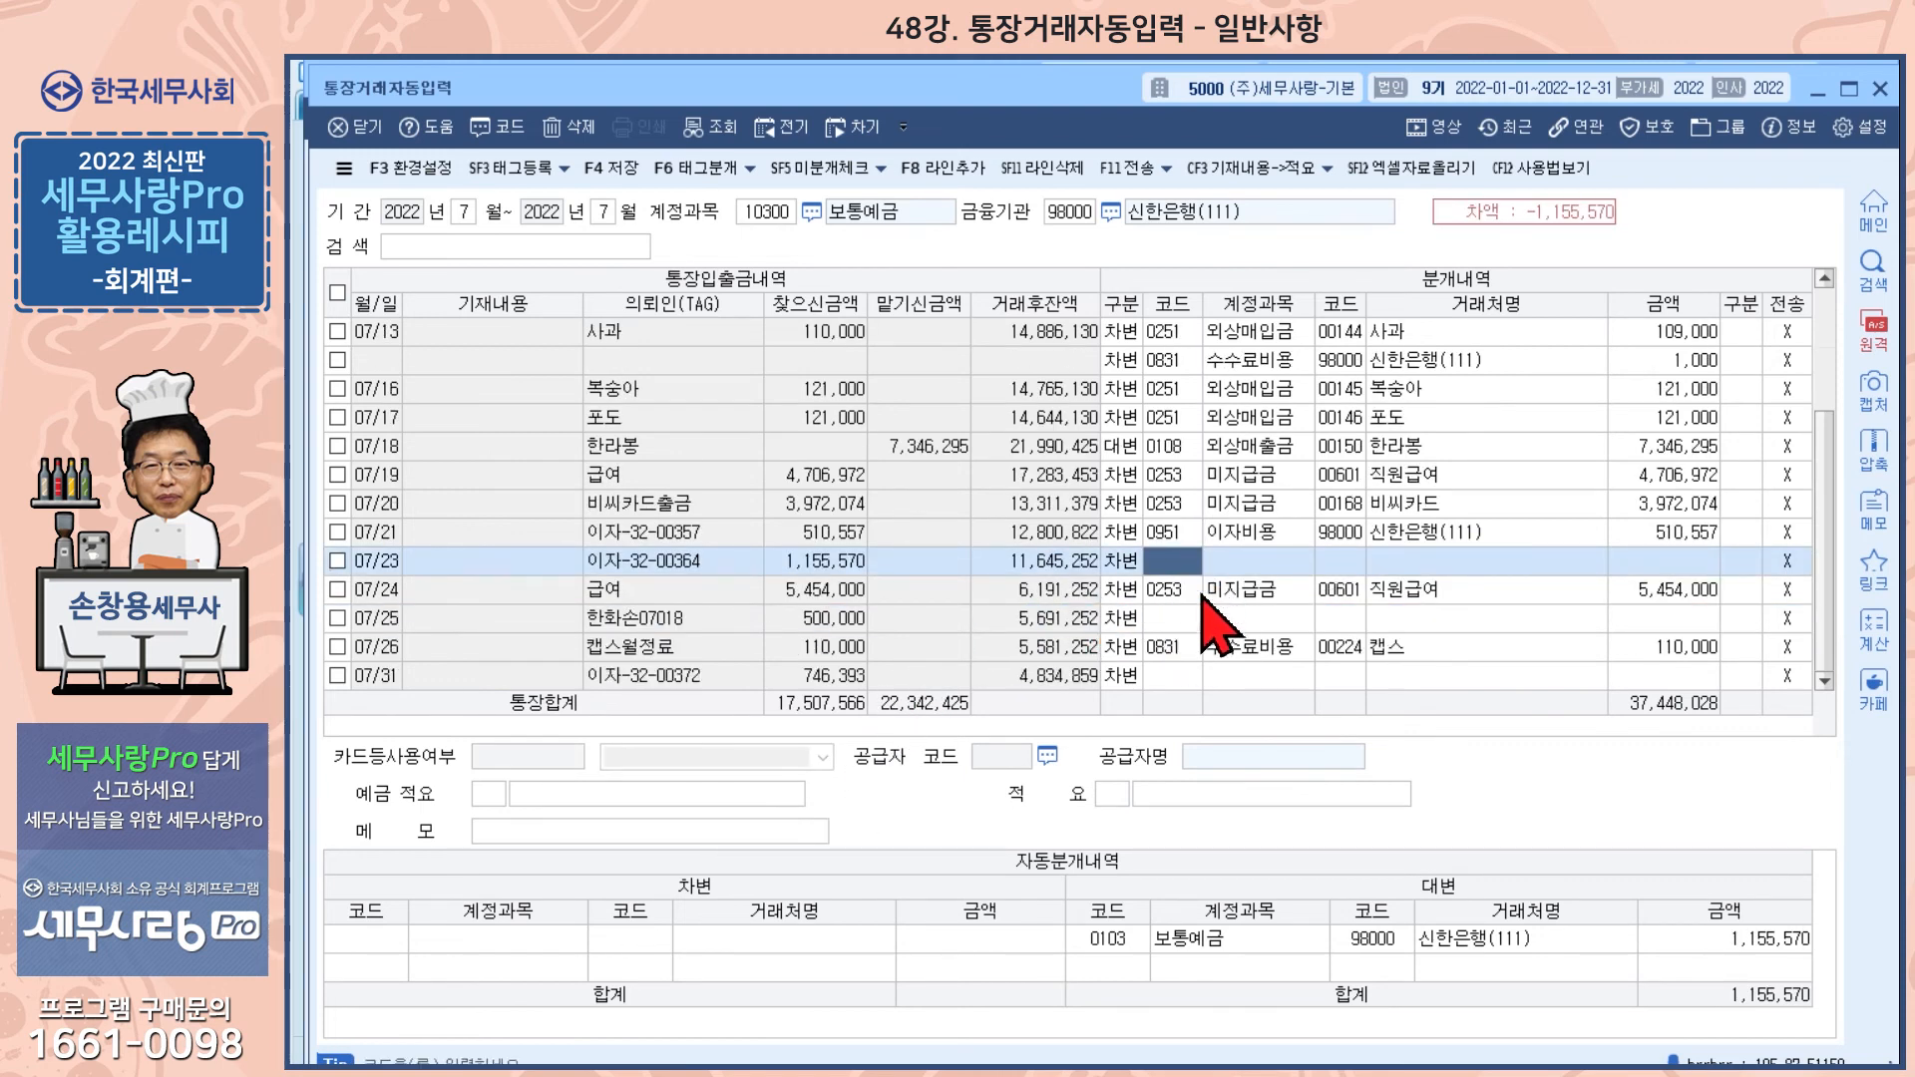
- Try to run 태그분개 on the 07/23 이자-32-00364 and 07/31 이자-32-00372 withdrawals
left_click(338, 561)
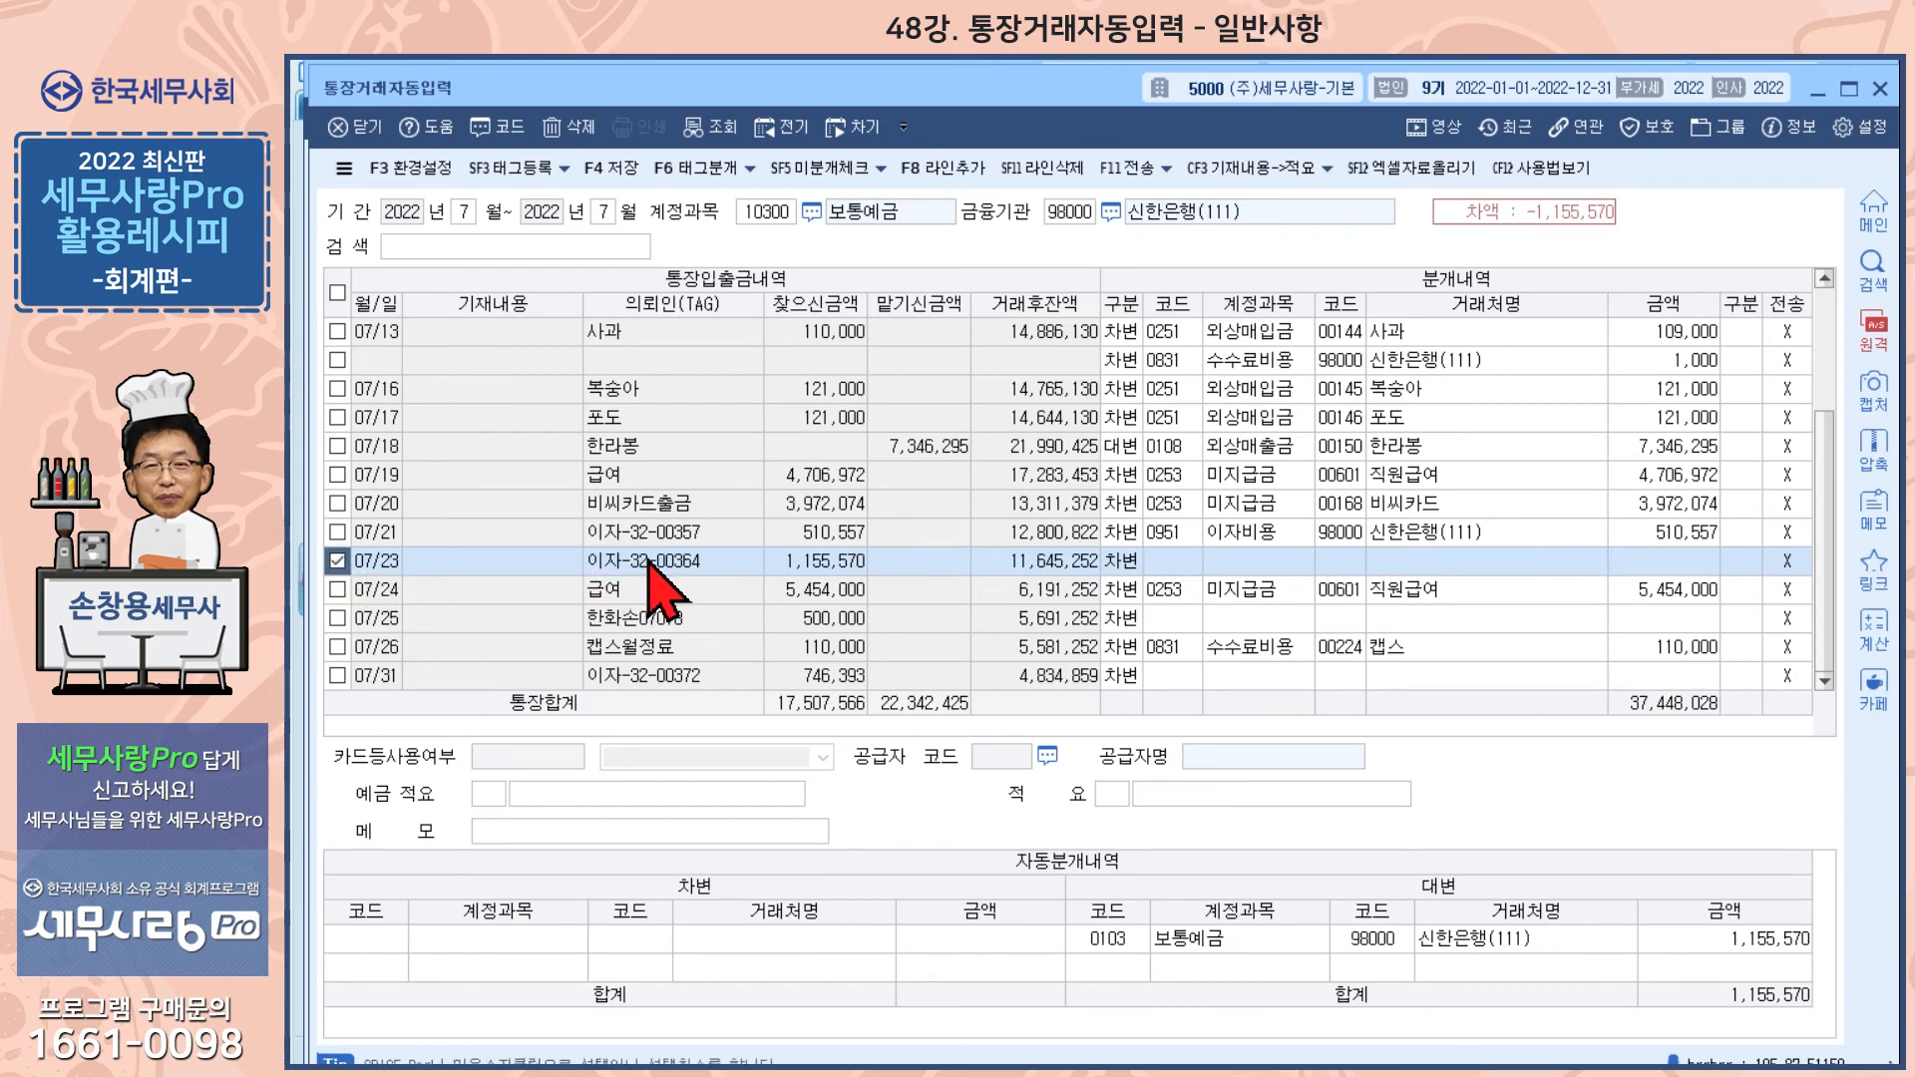
left_click(338, 677)
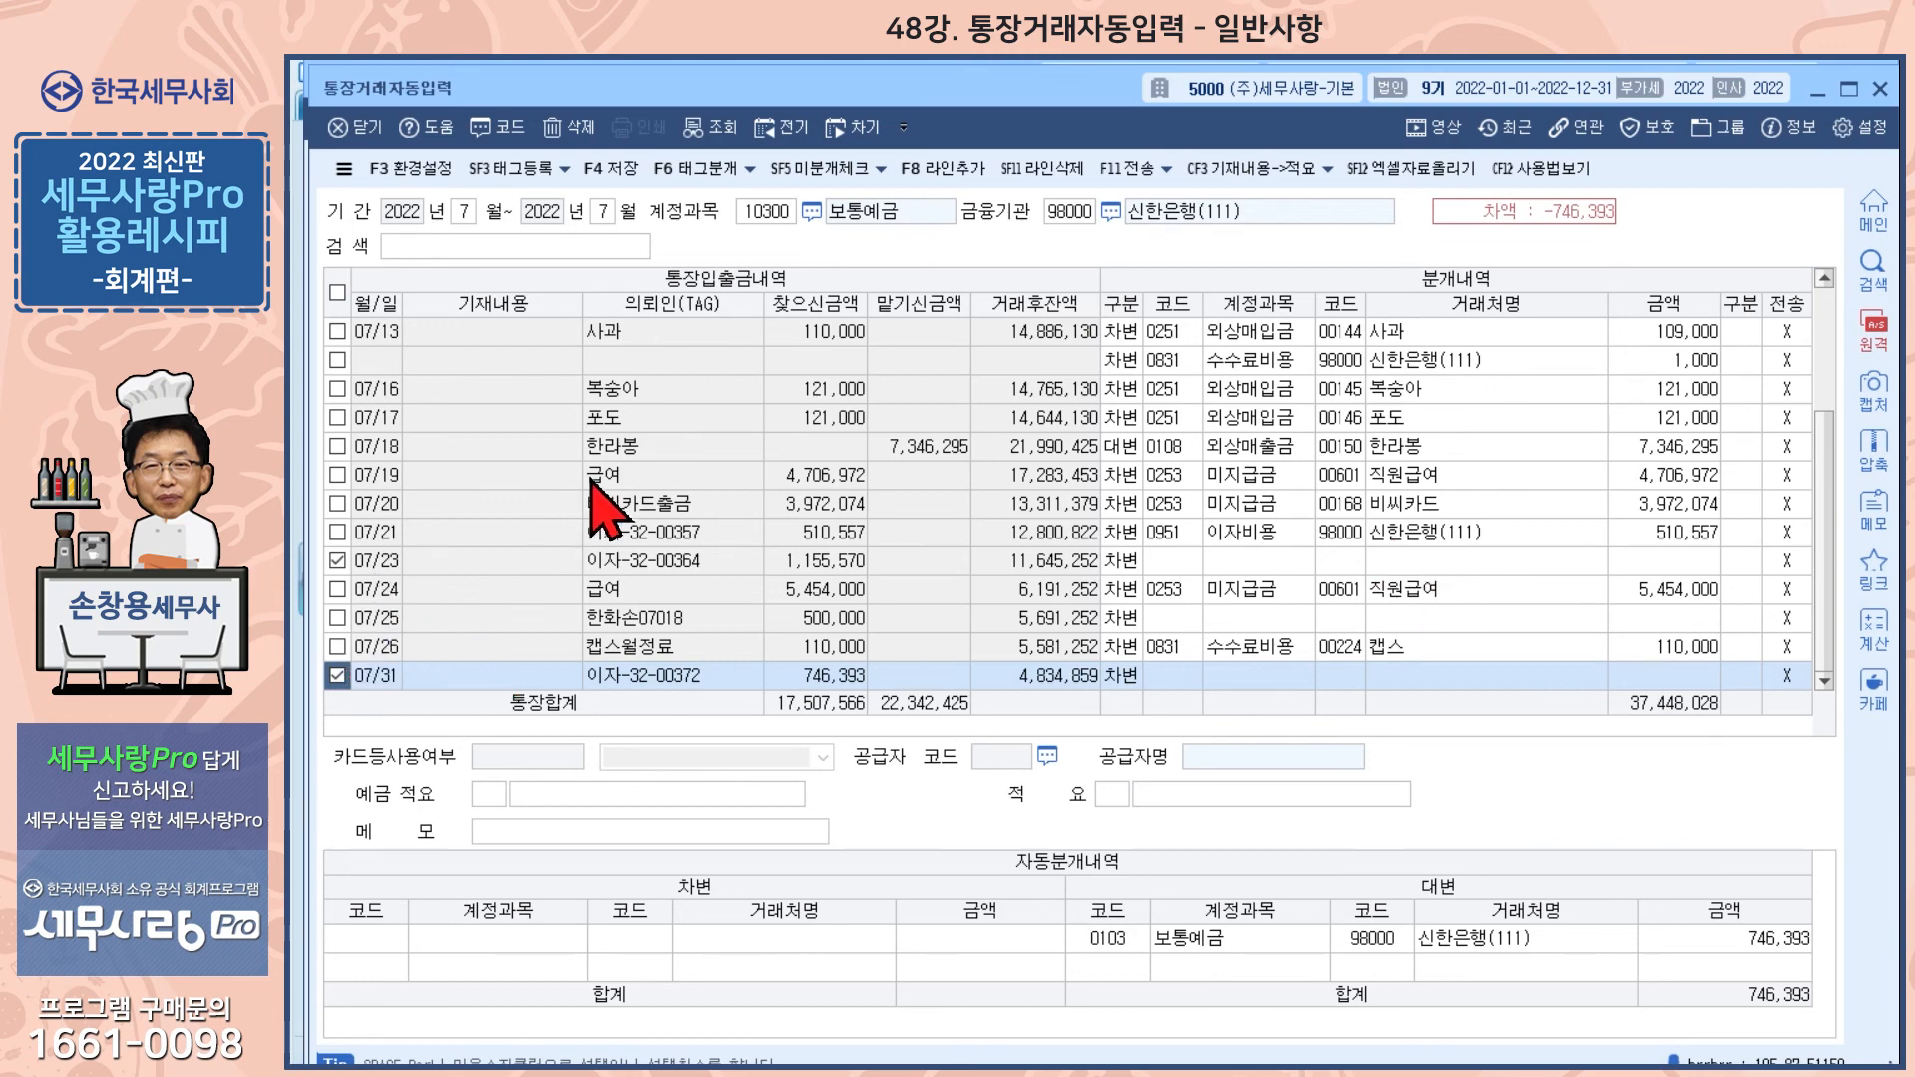
left_click(697, 169)
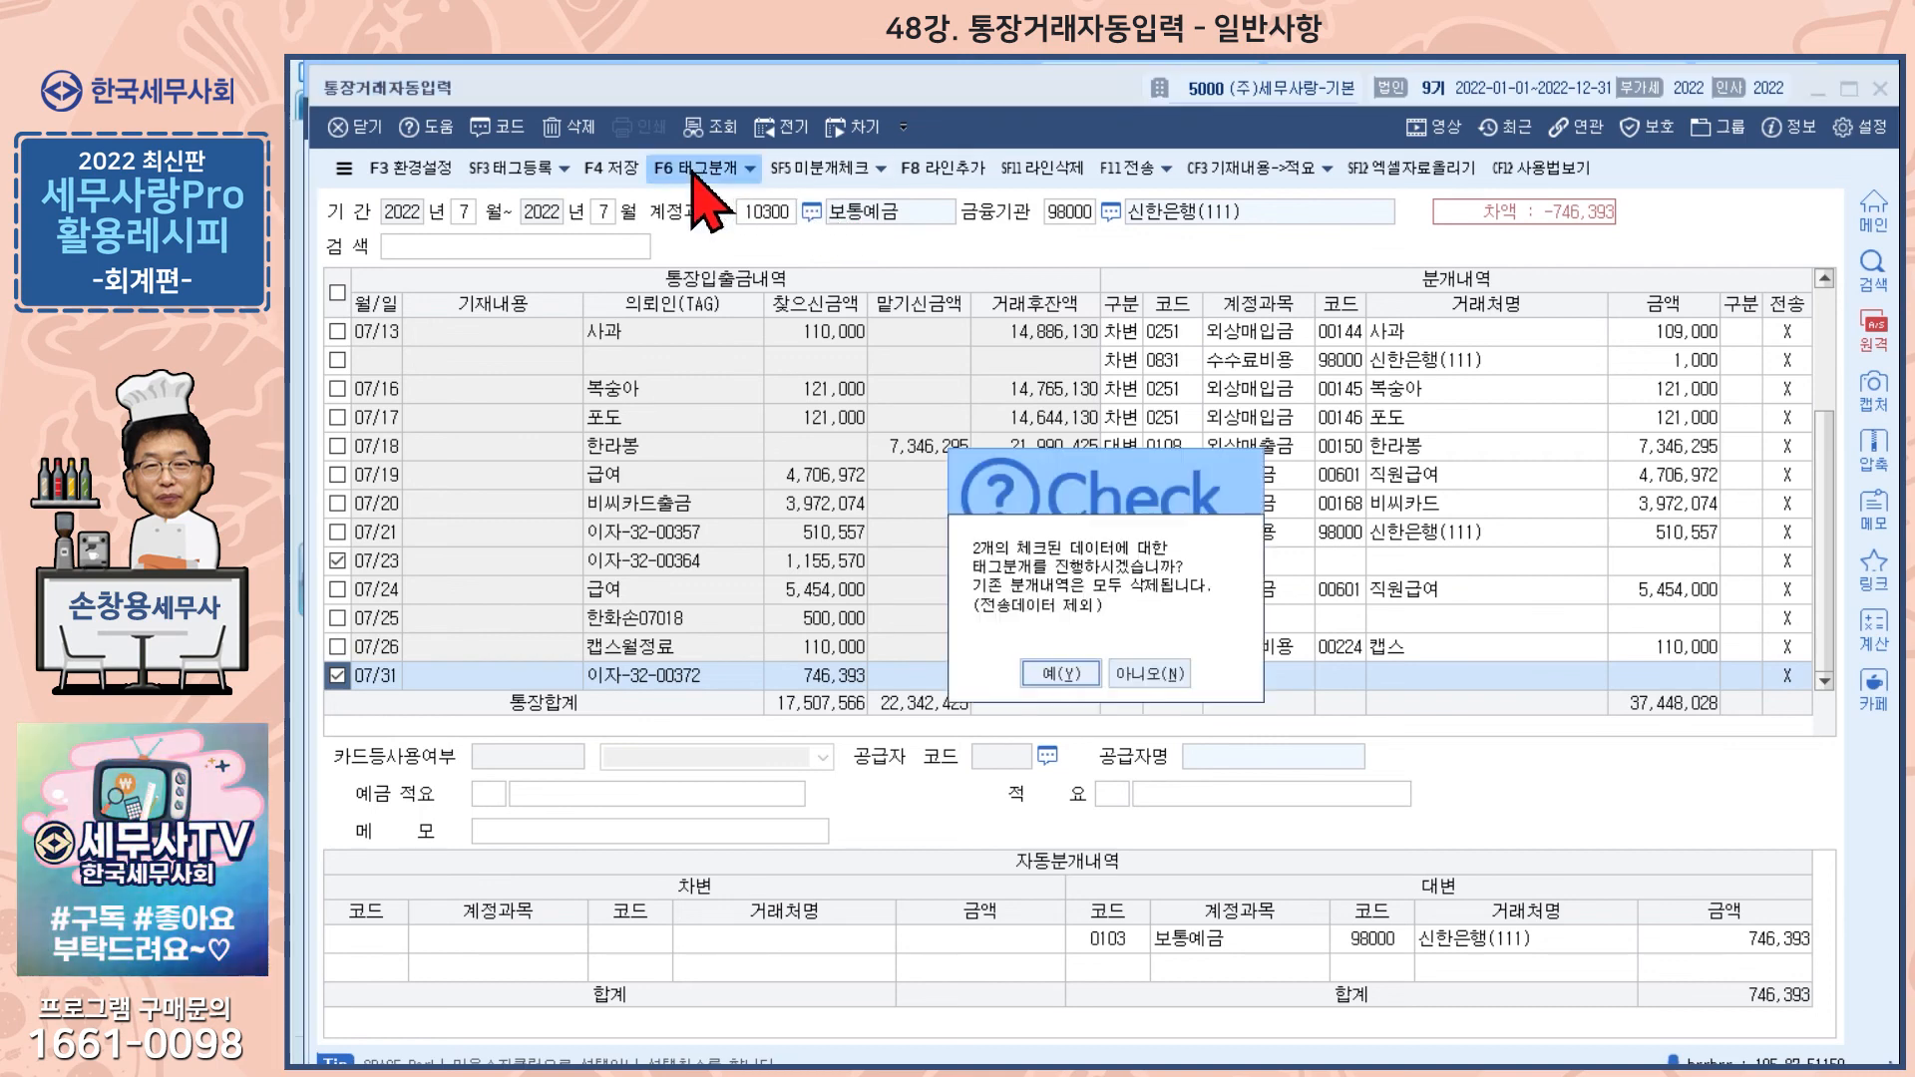
left_click(1060, 673)
scroll(1147, 593, "down", 2)
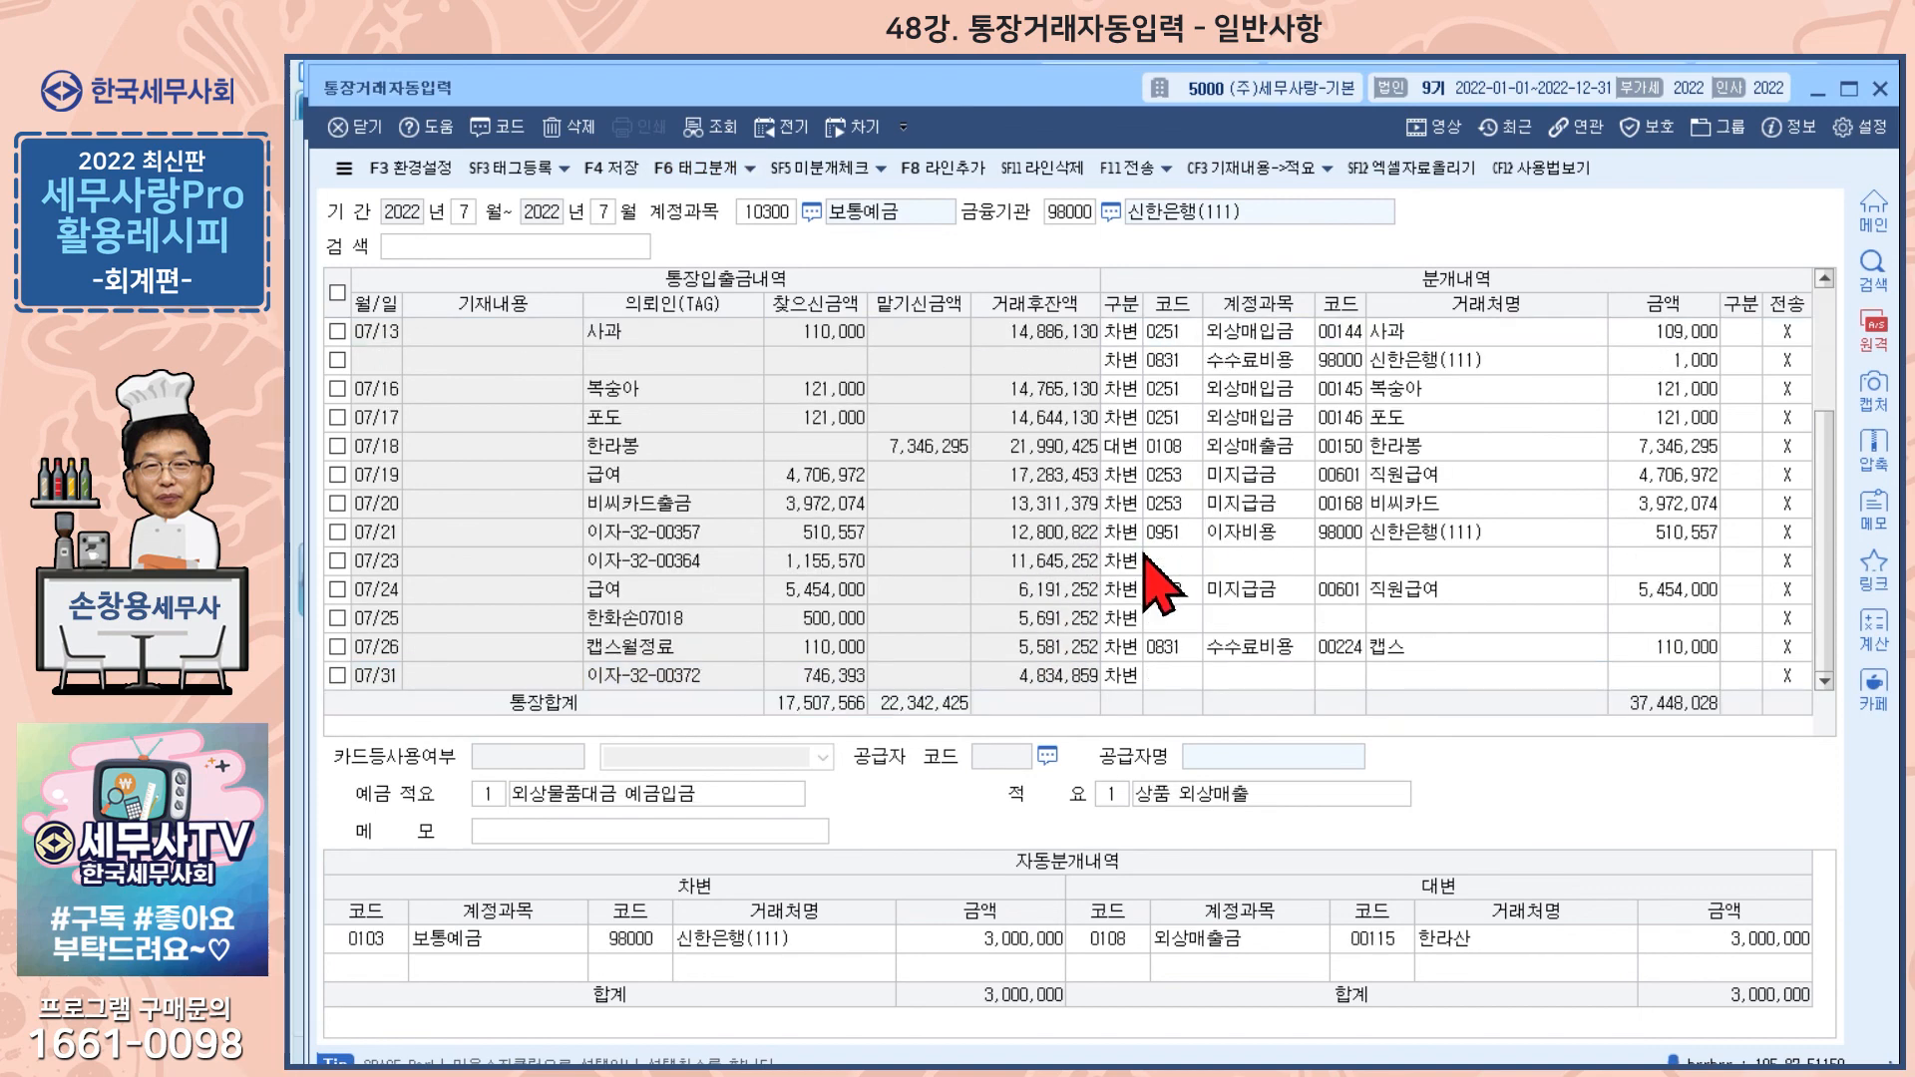
- Select the 07/23 and 07/31 interest lines and examine the 이자-32-00357 tag in the 태그분개 설정 list
left_click(337, 561)
left_click(338, 675)
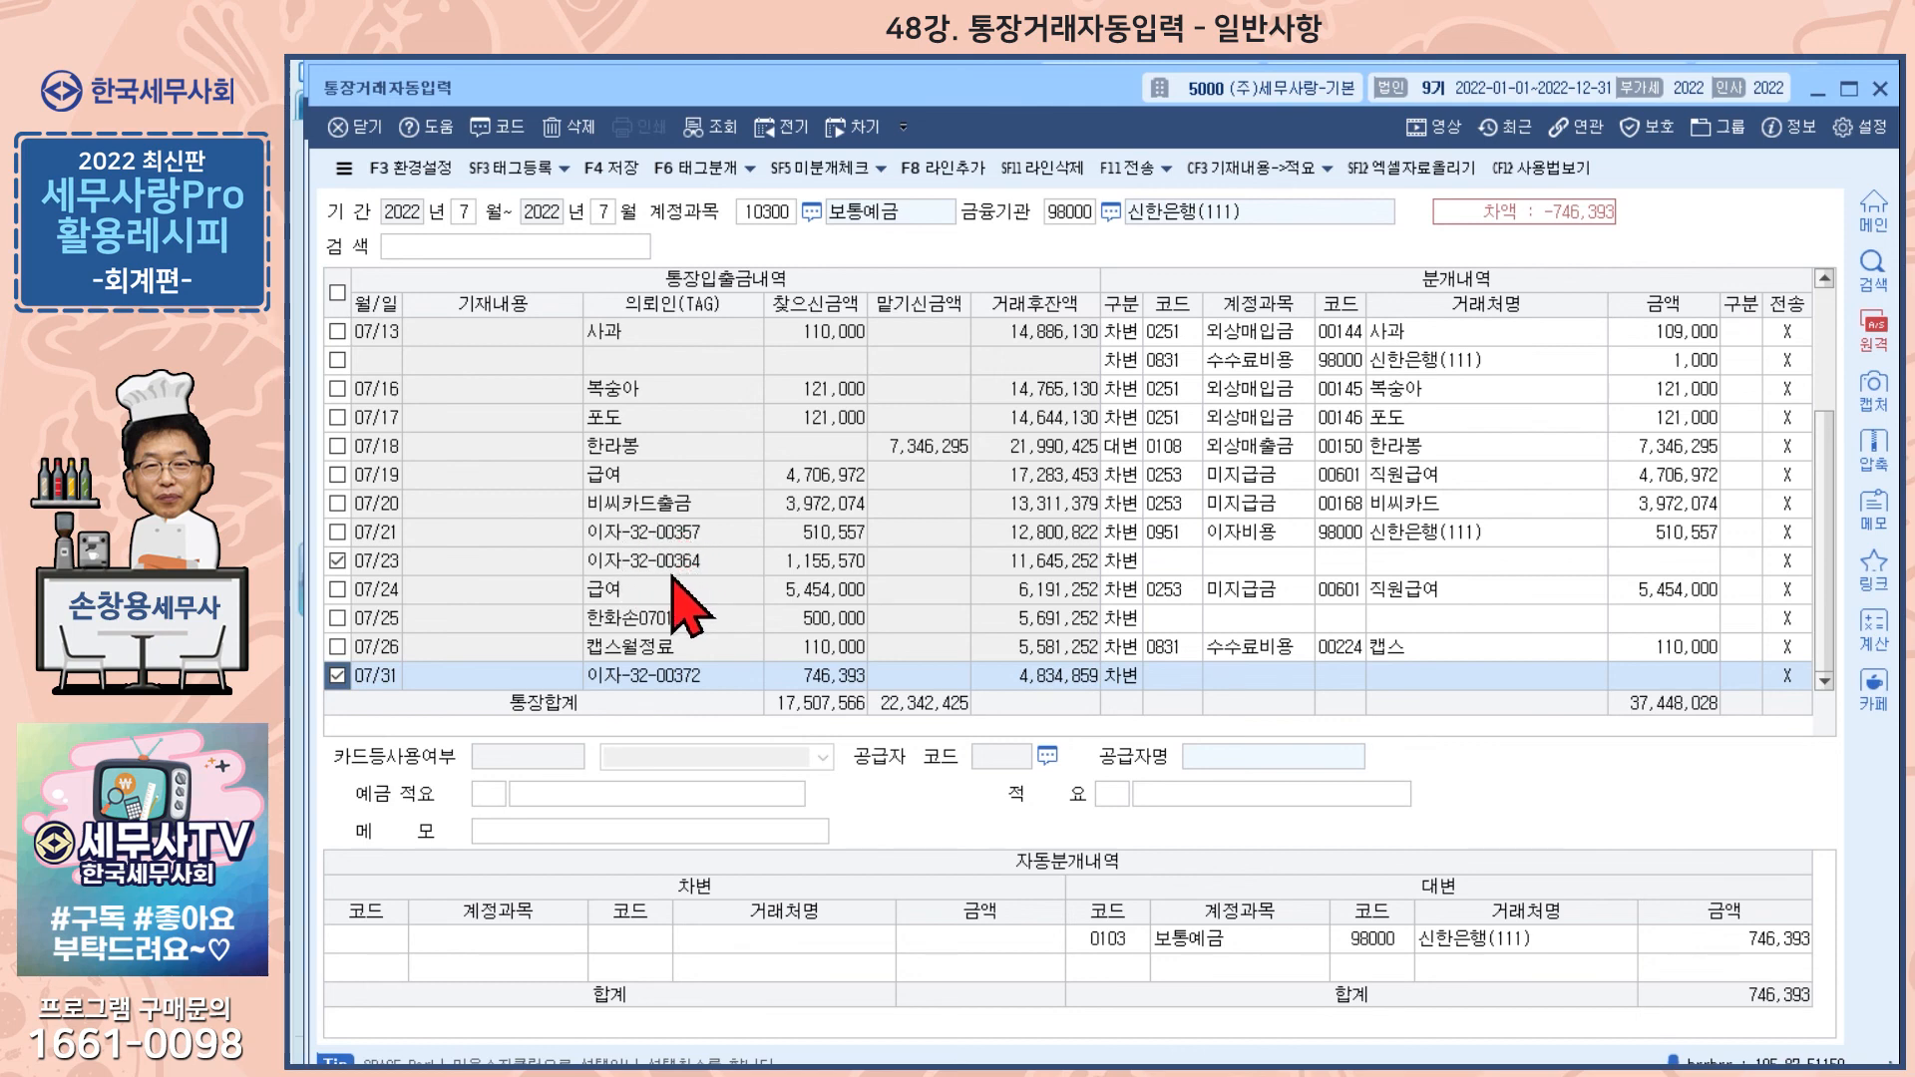
left_click(513, 170)
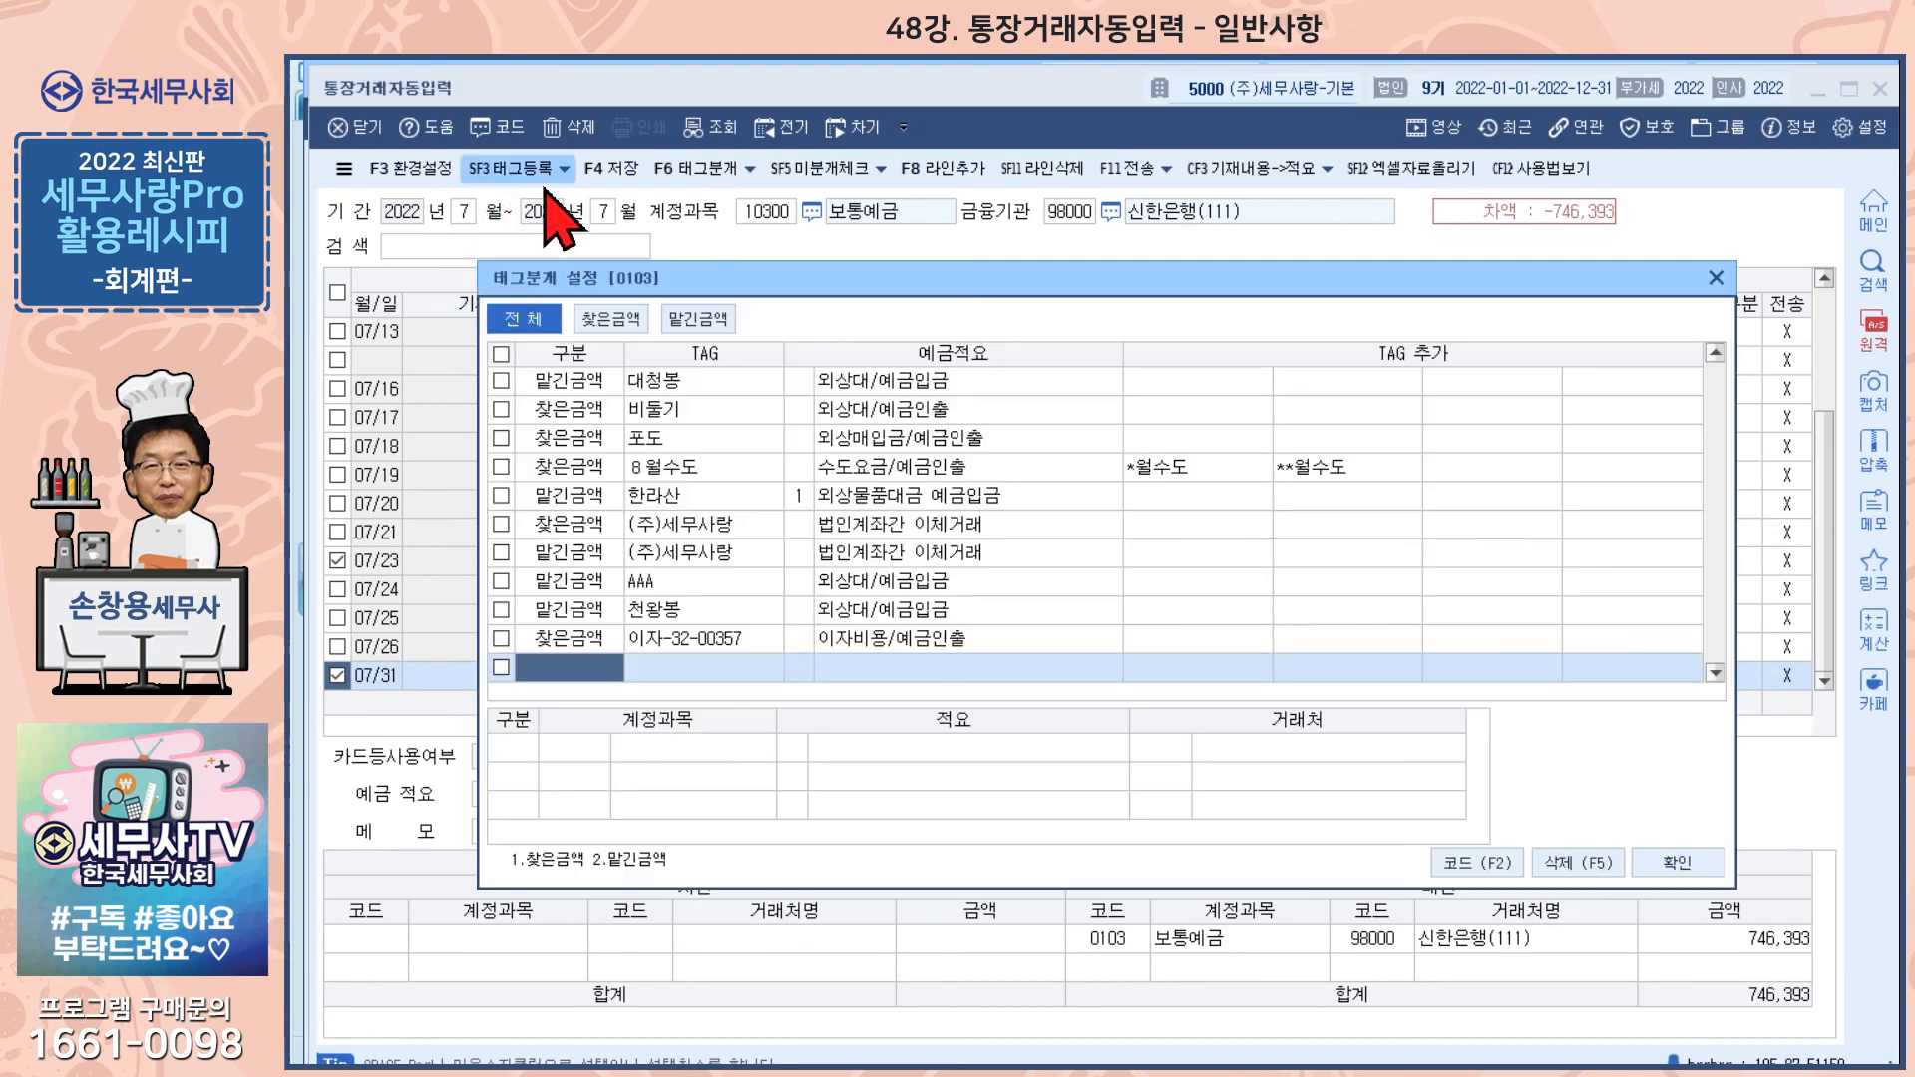
left_click_drag(913, 267, 1227, 188)
left_click(998, 552)
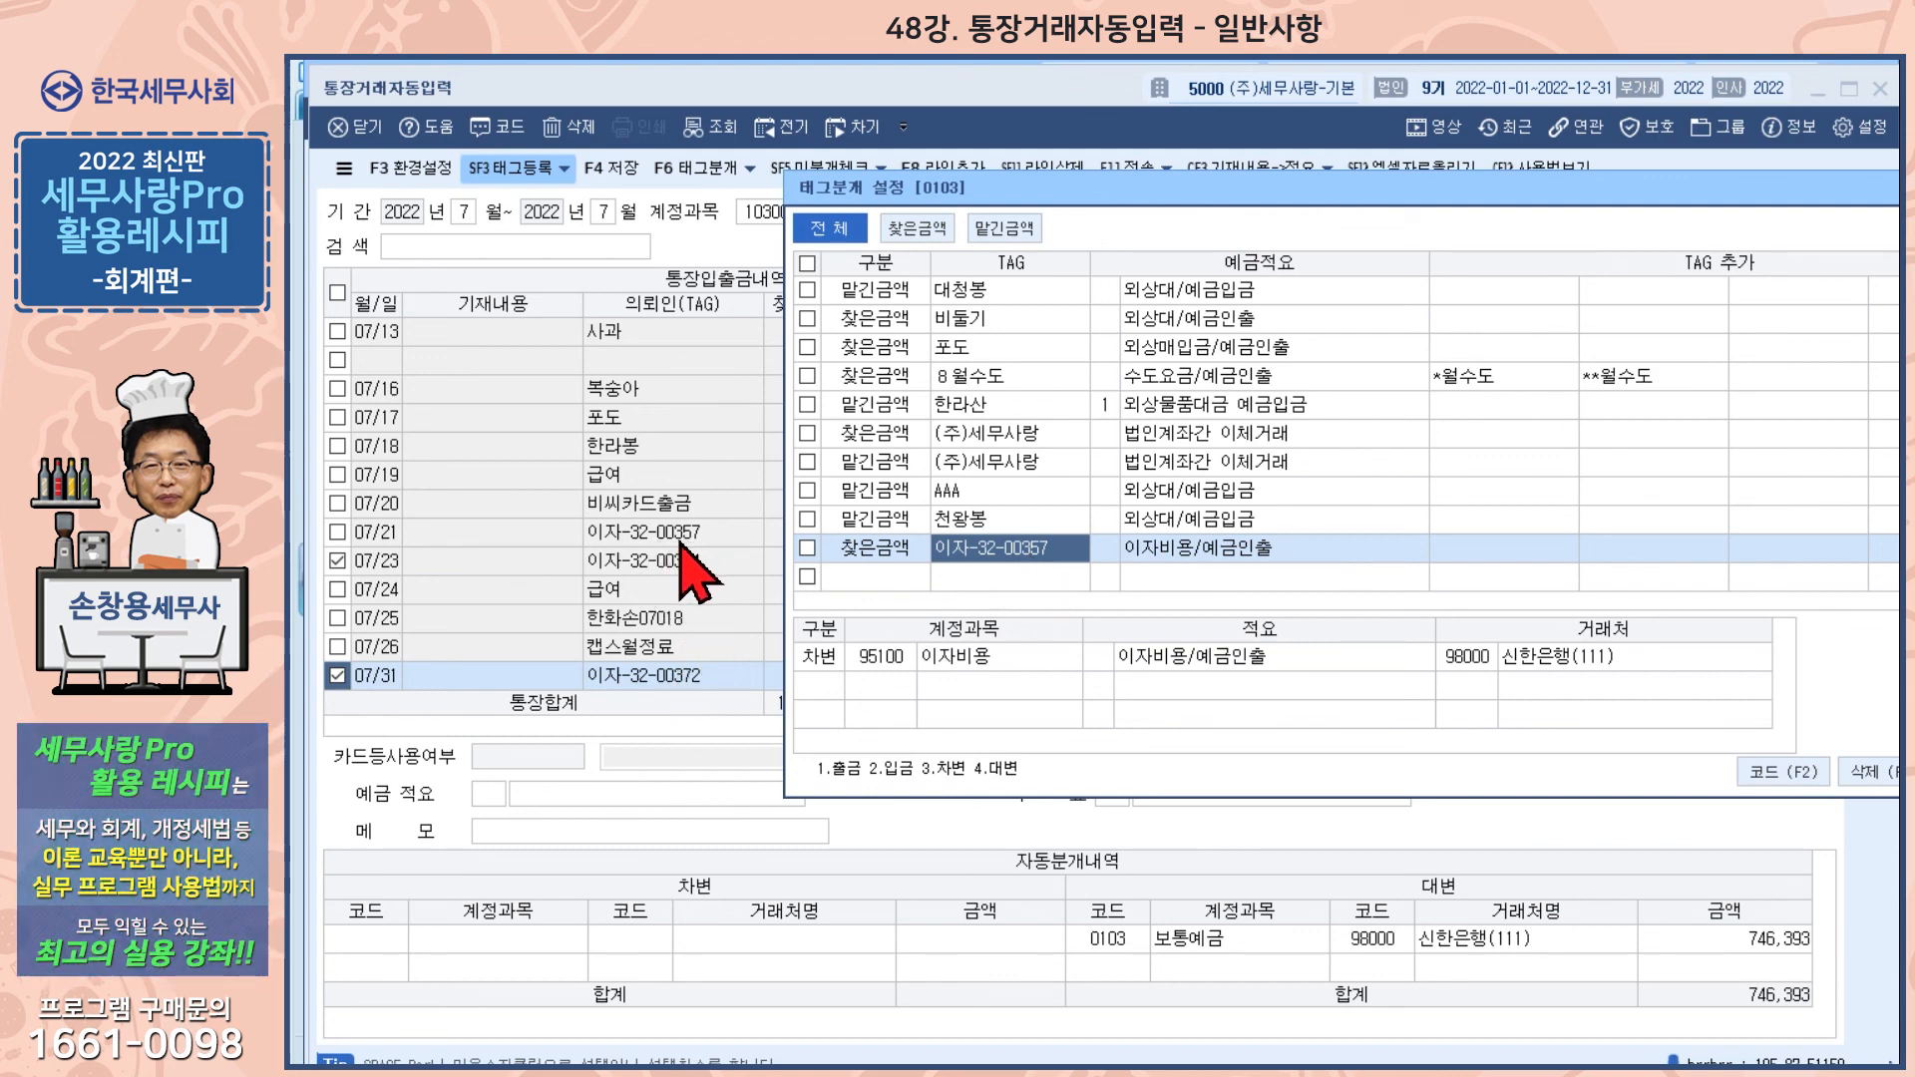
left_click_drag(1560, 190, 1314, 218)
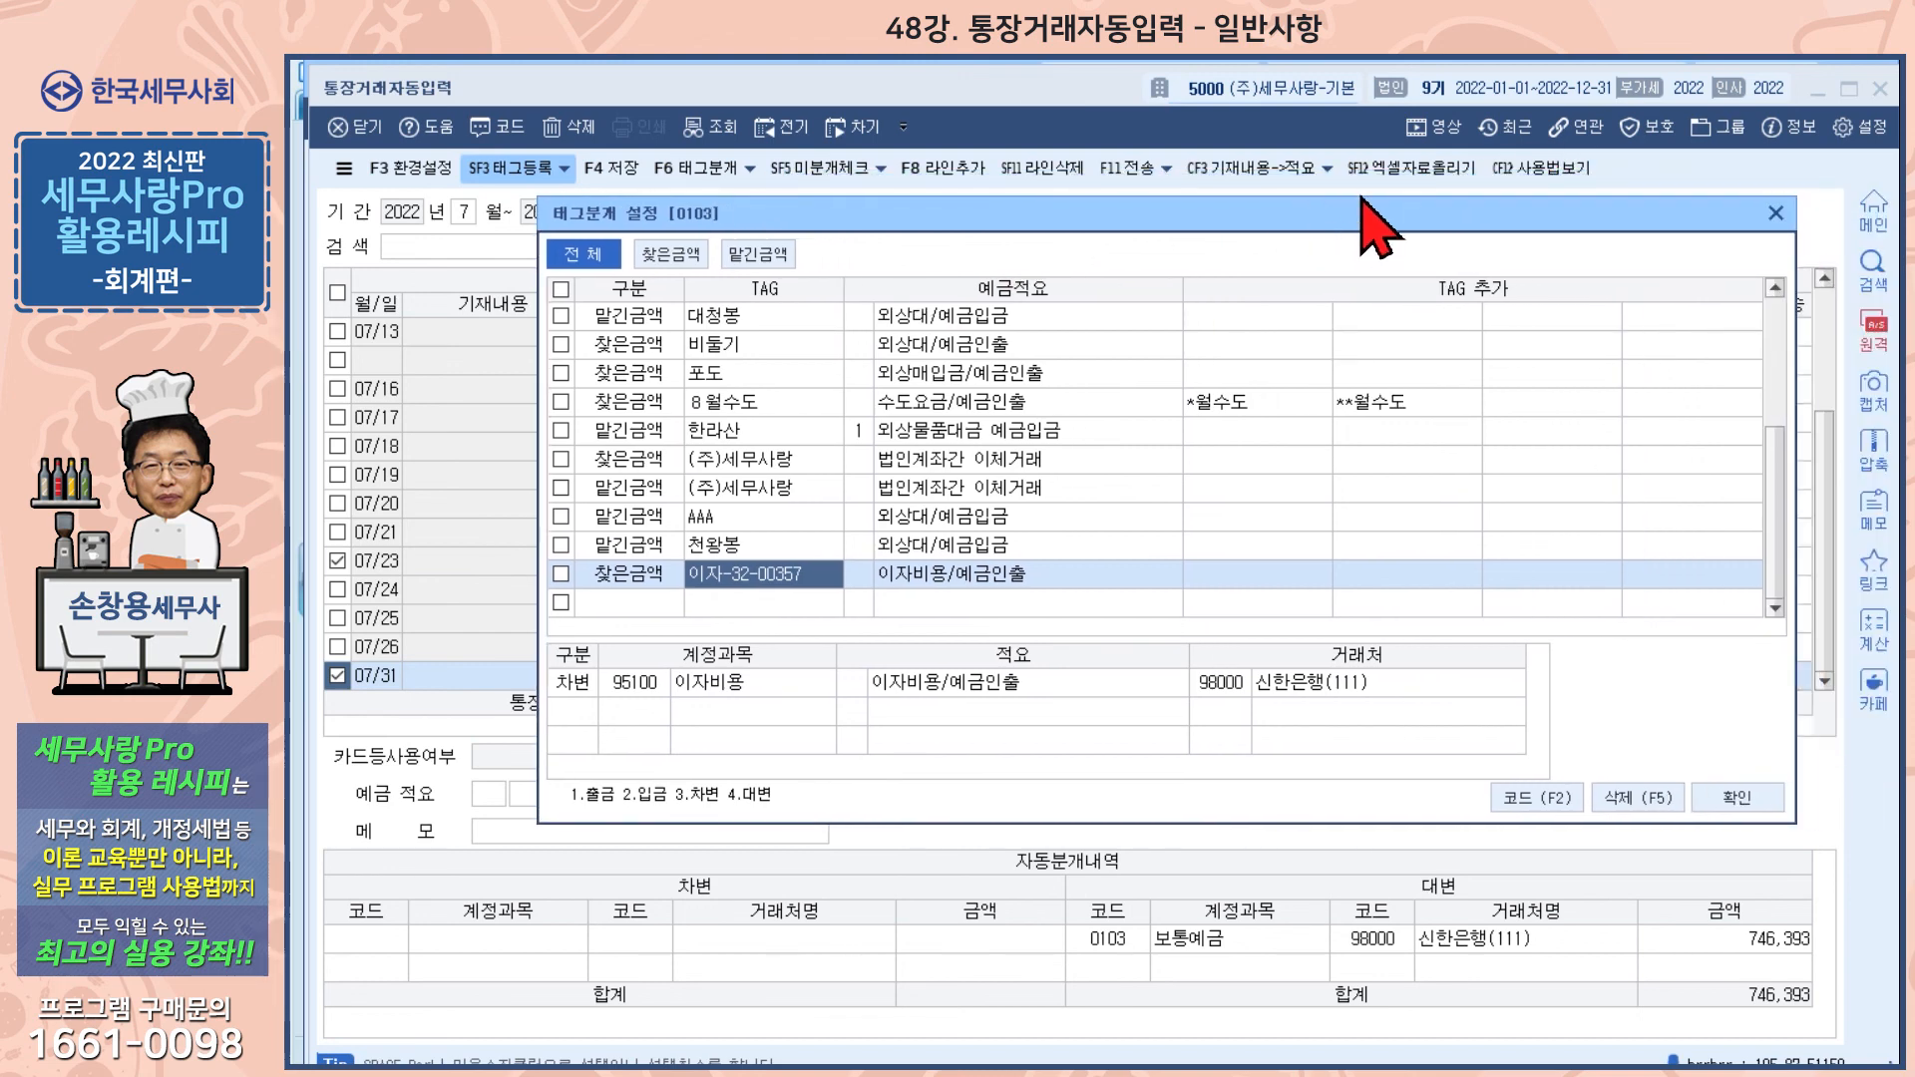
left_click(1776, 212)
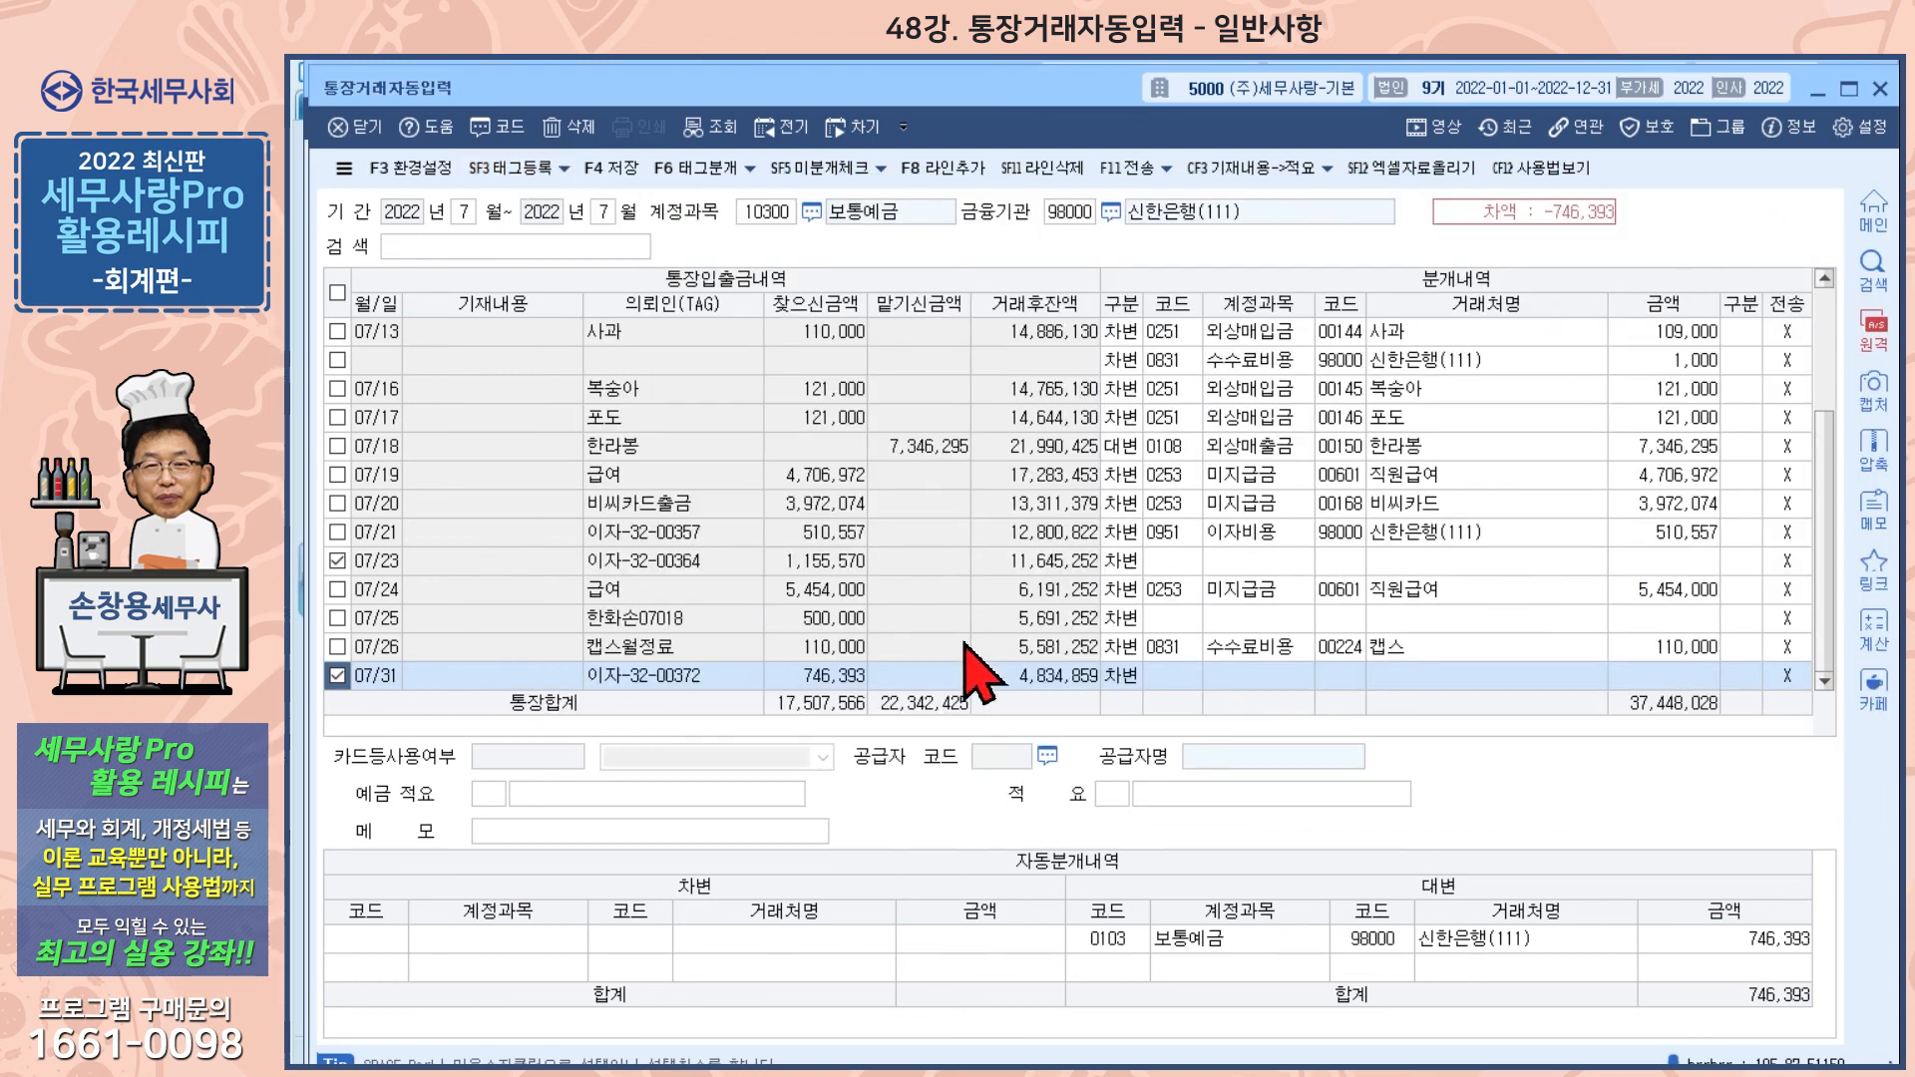